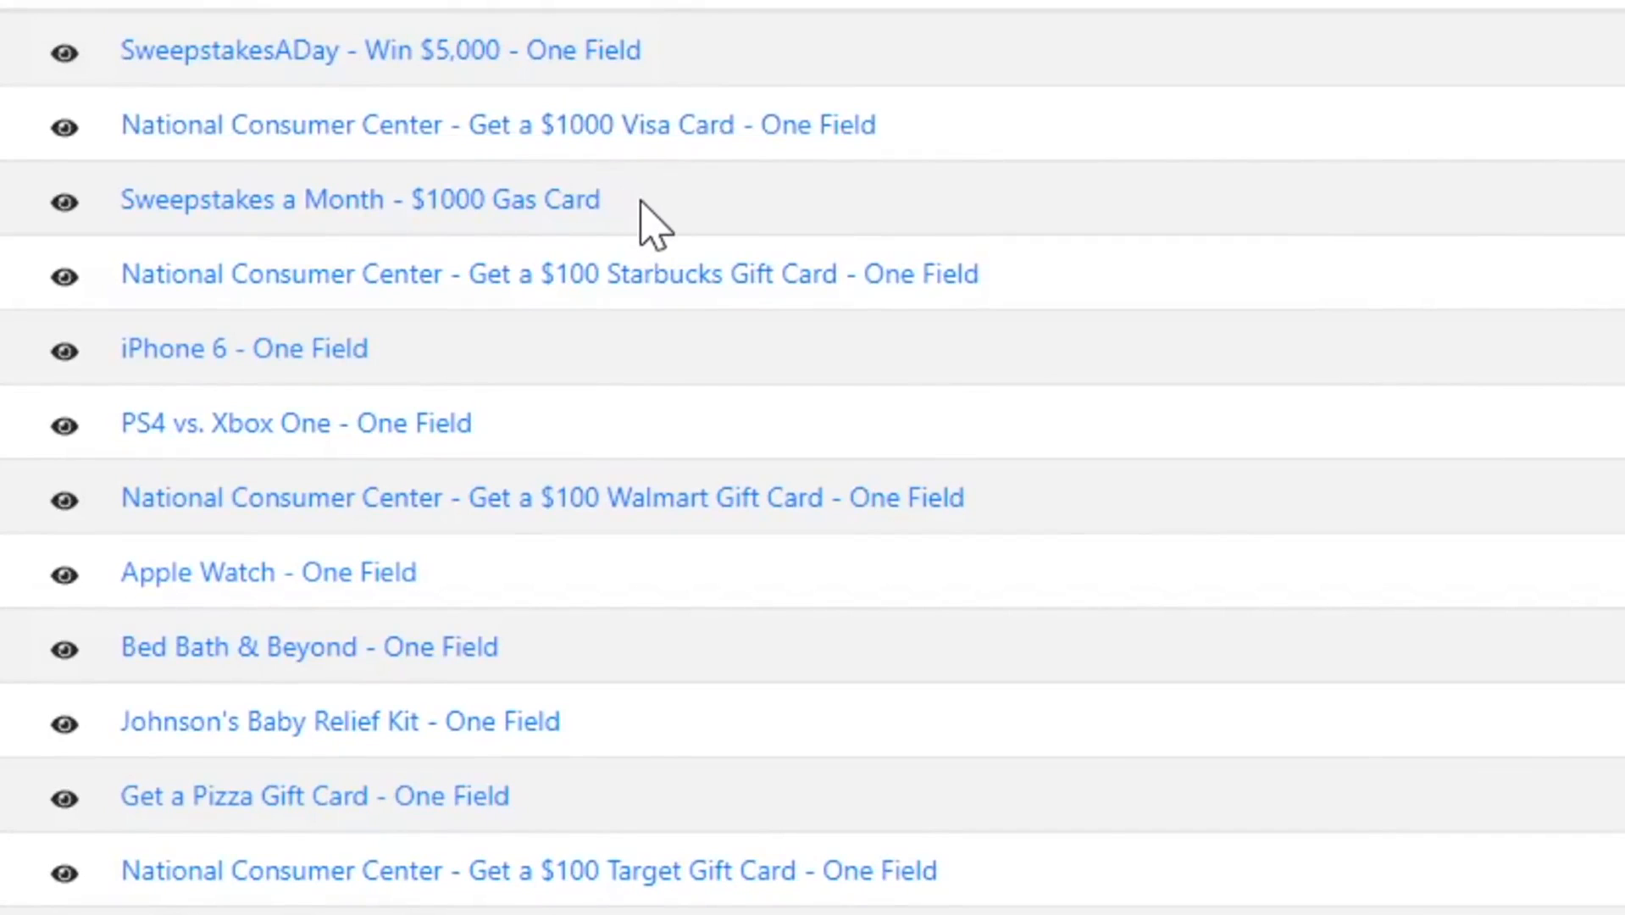
# Examine the sweepstakes campaign names and their CPA rates in the campaign list, highlighting the $1000 Gas Card offer.
pyautogui.moveTo(640, 200); pyautogui.dragTo(409, 228)
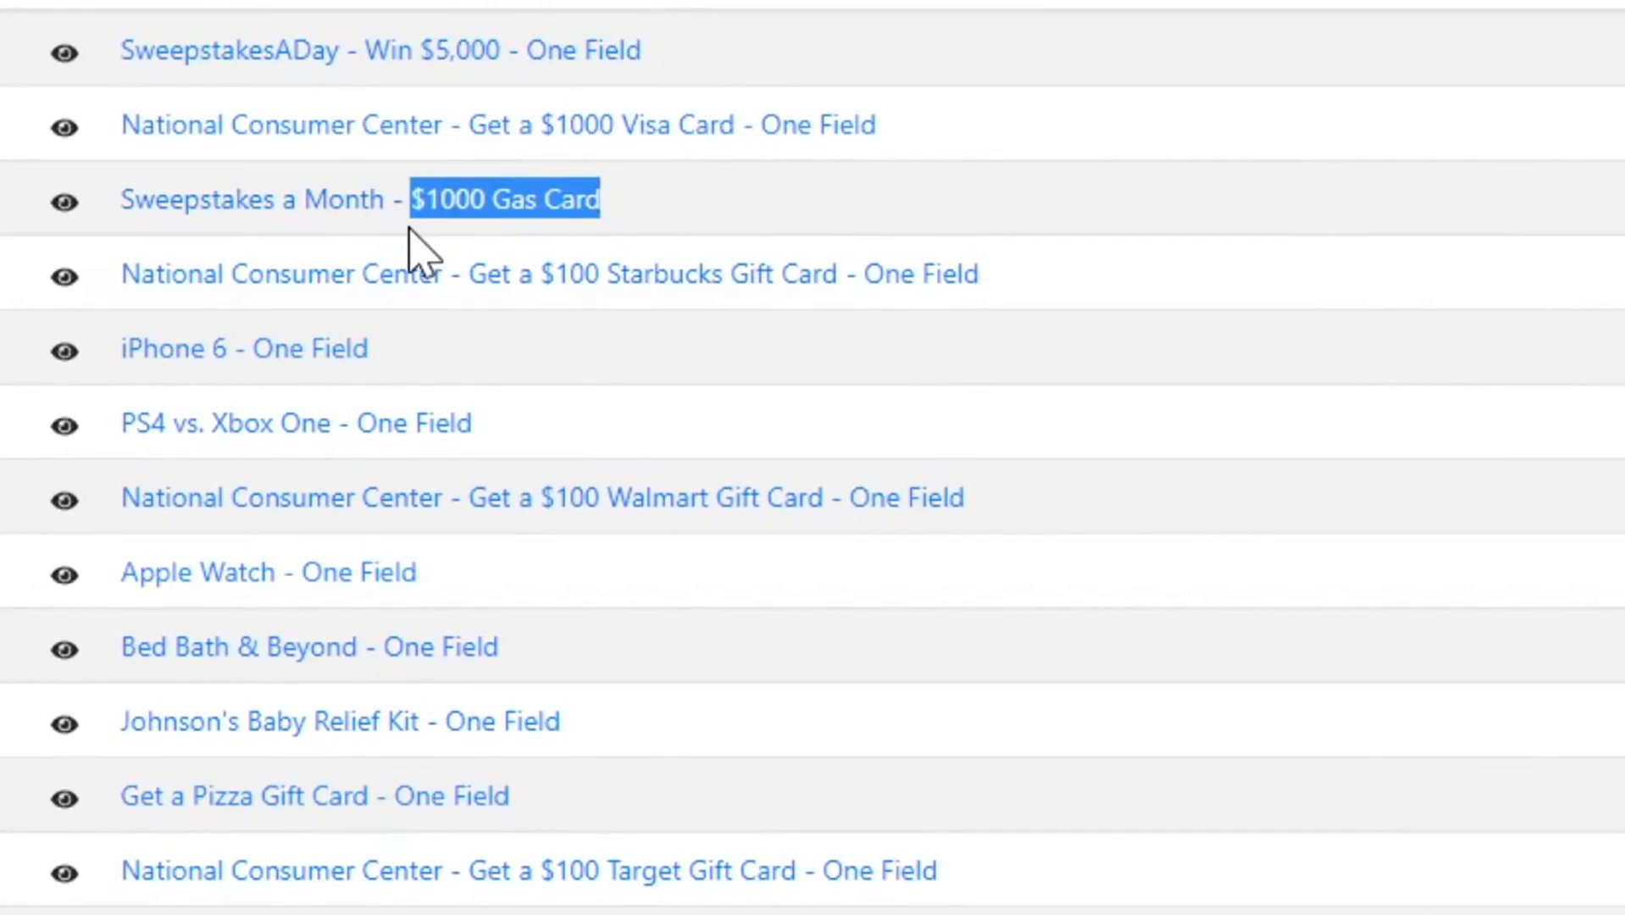
pyautogui.moveTo(927, 140); pyautogui.dragTo(512, 145)
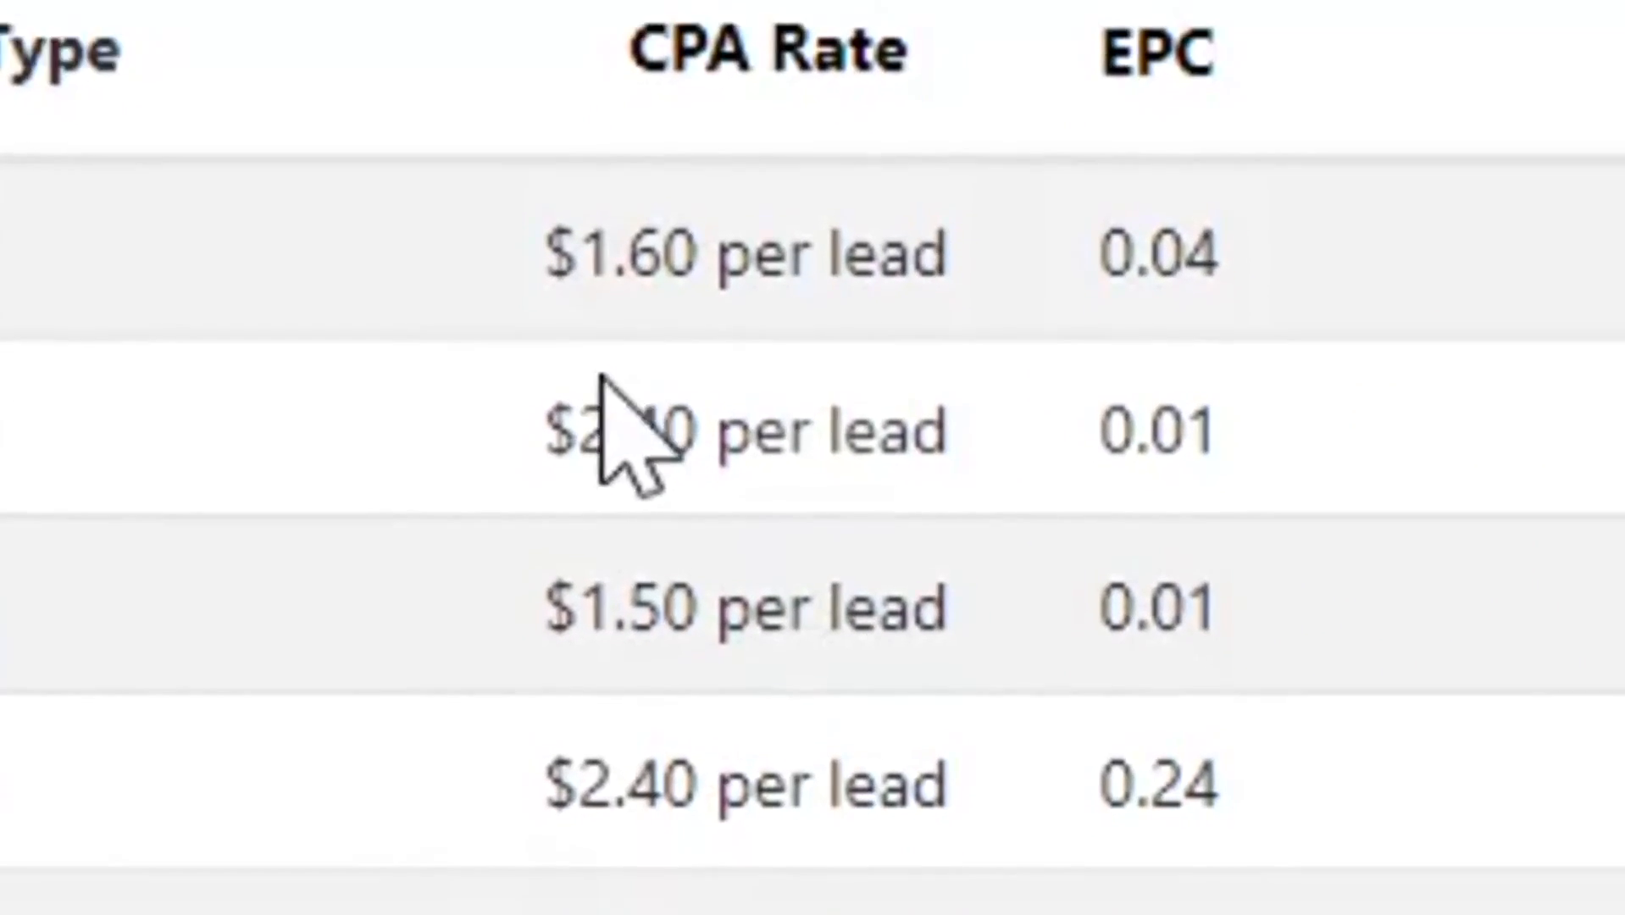
pyautogui.scroll(-2, 795, 847)
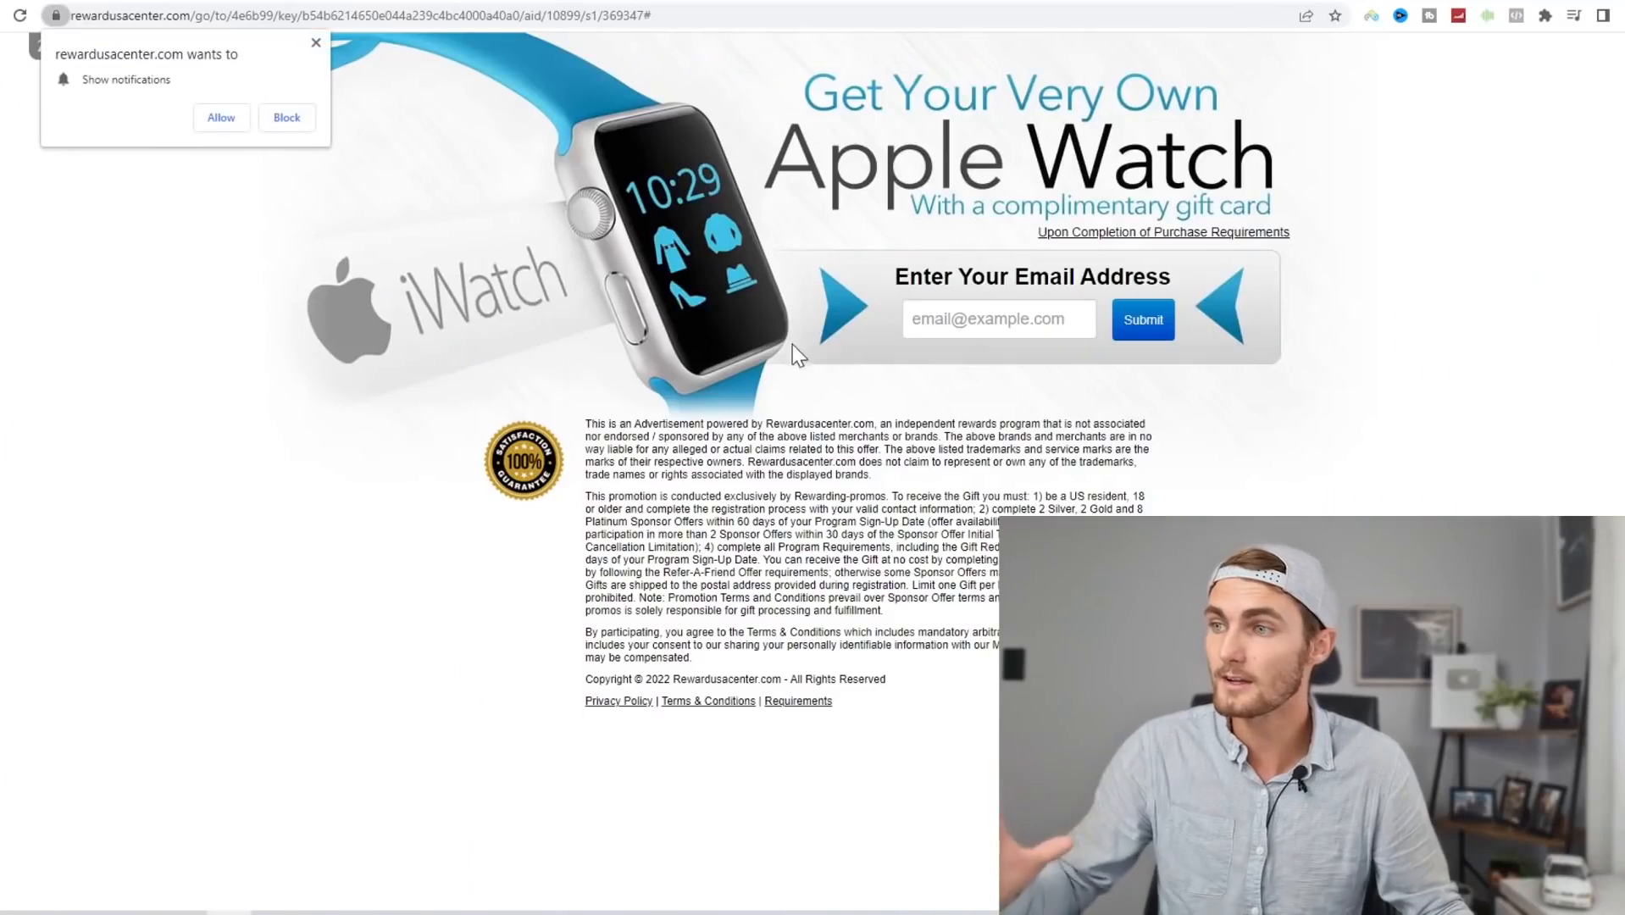
# Dismiss the notification request on the Apple Watch landing page and put the cursor in its email address field.
pyautogui.click(317, 42)
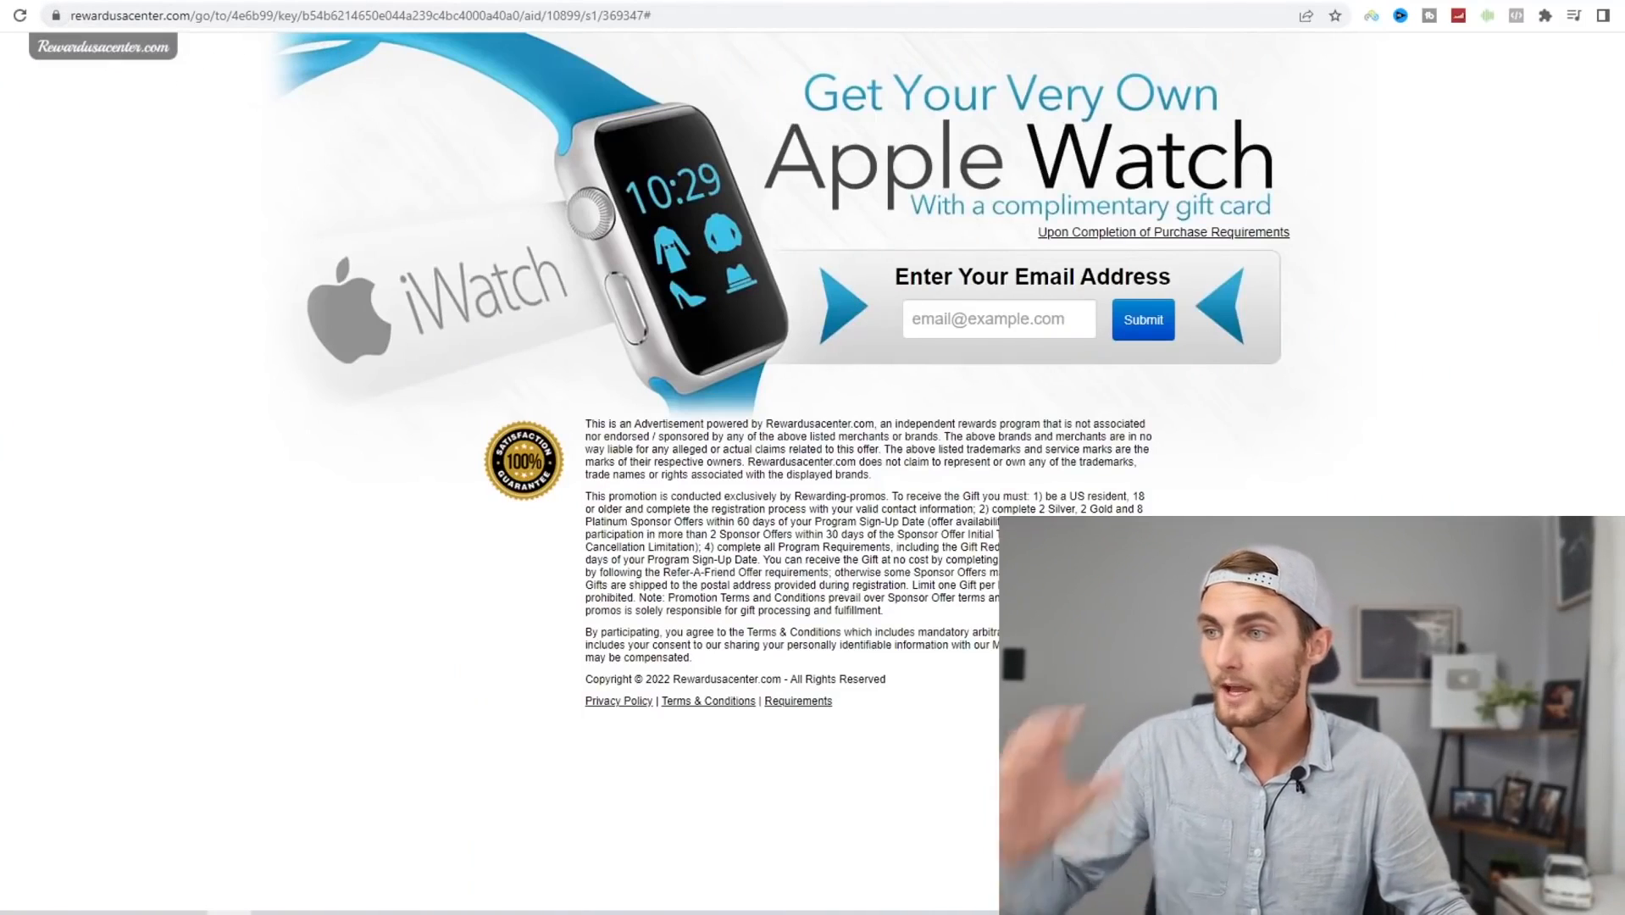
pyautogui.click(983, 319)
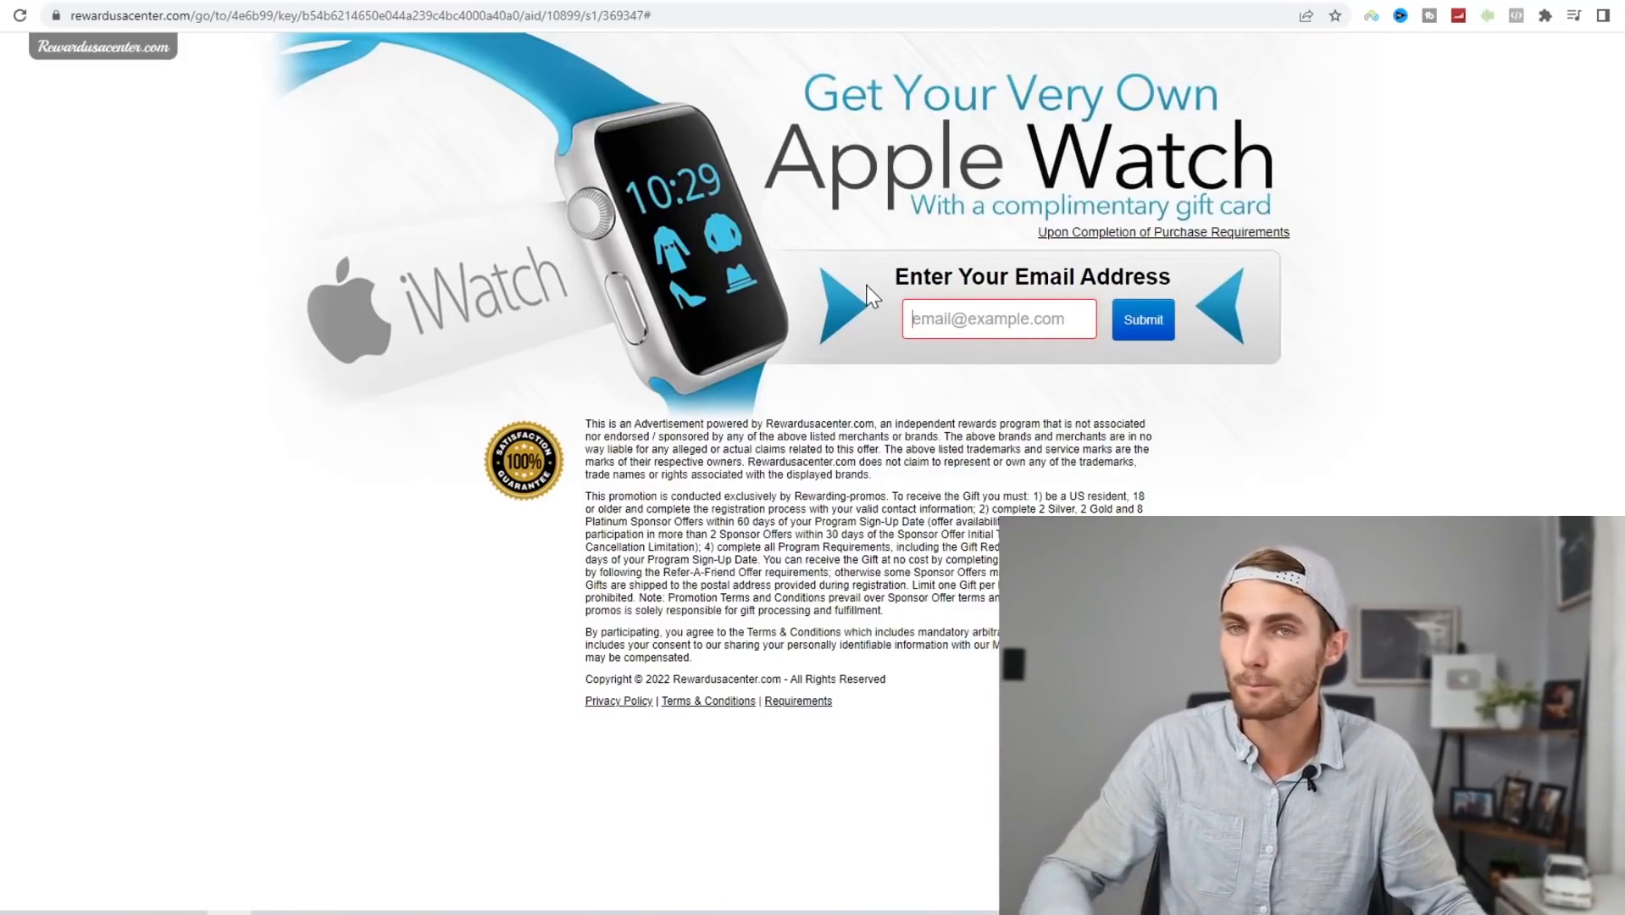
# Browse the MaxBounty campaign search list and highlight the "Get a $1000 Visa Card - One Field" offer.
pyautogui.click(678, 1)
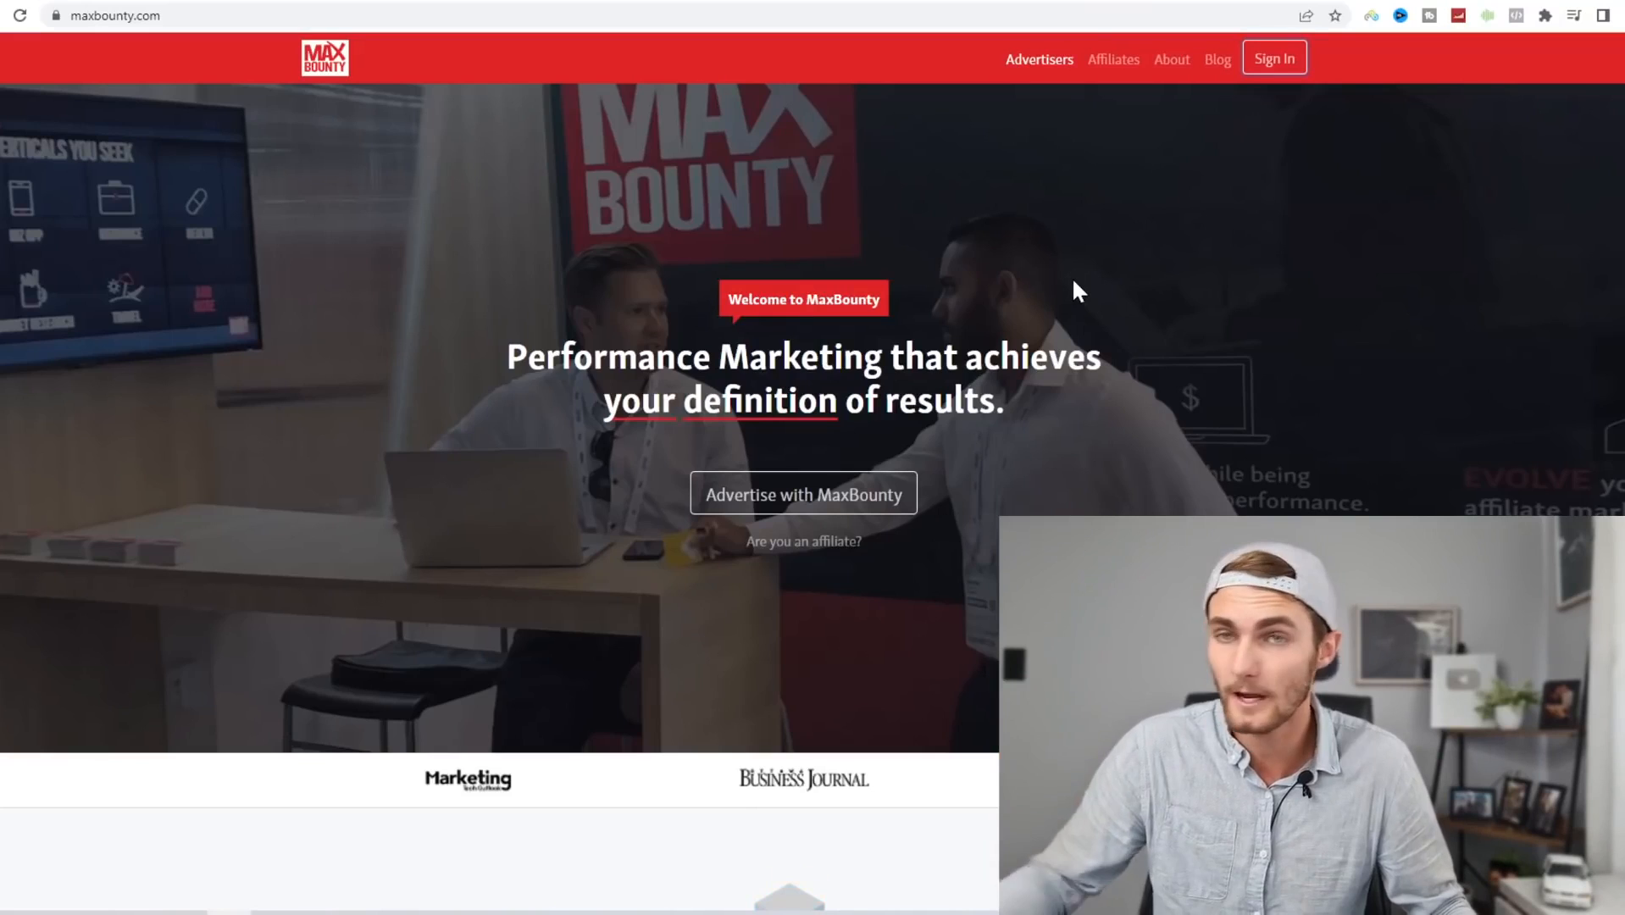
pyautogui.click(1373, 2)
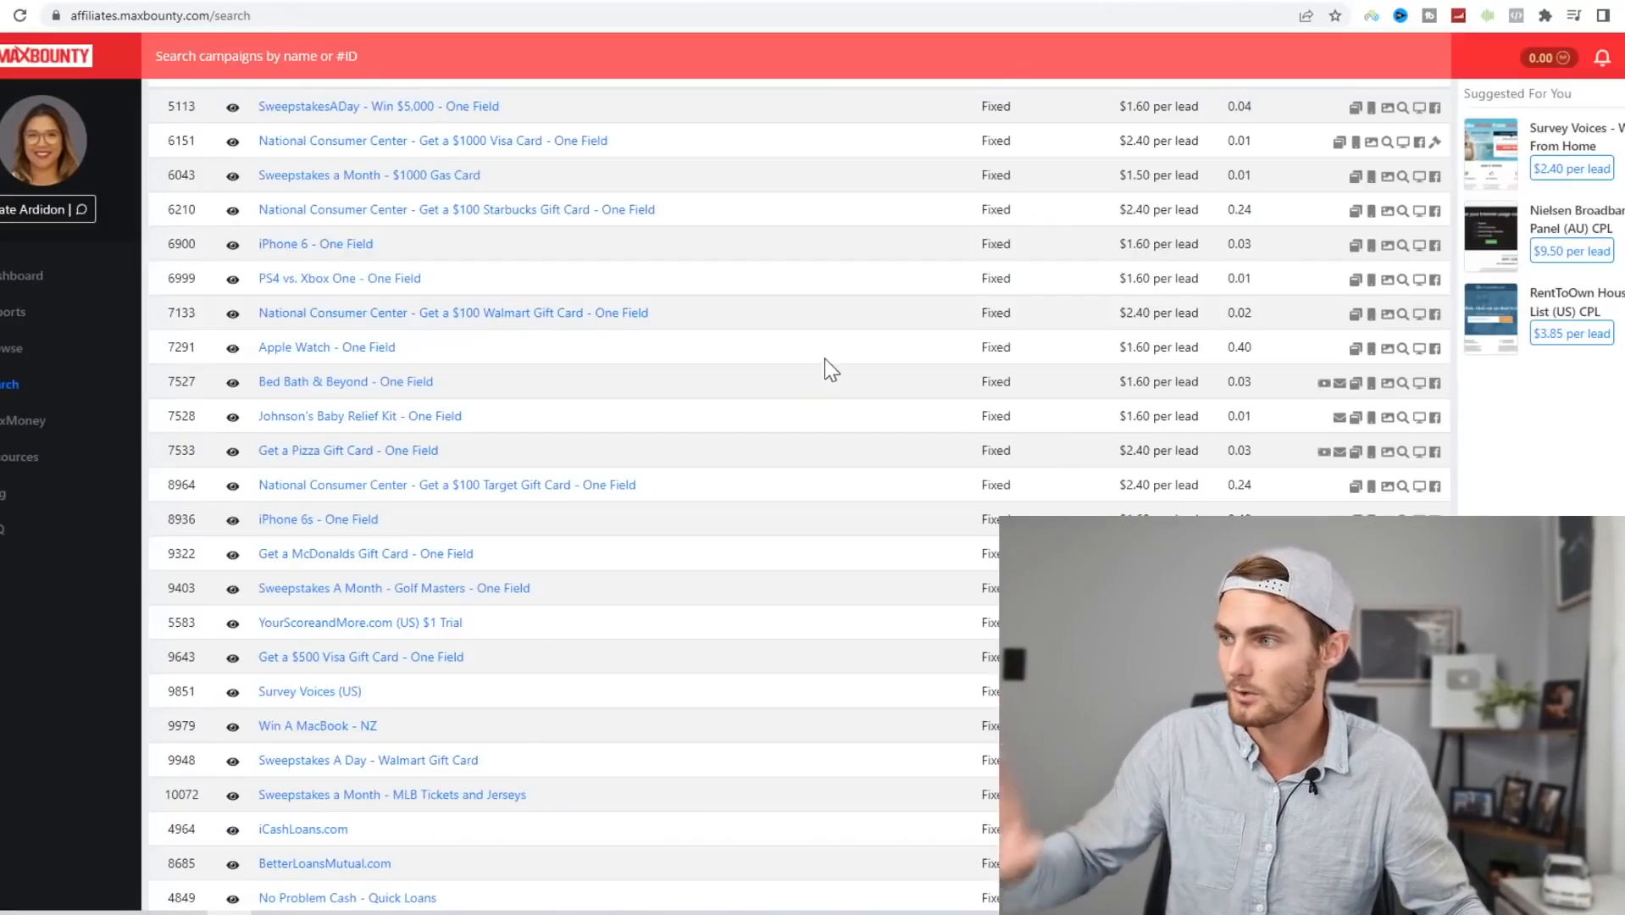
pyautogui.scroll(5, 824, 358)
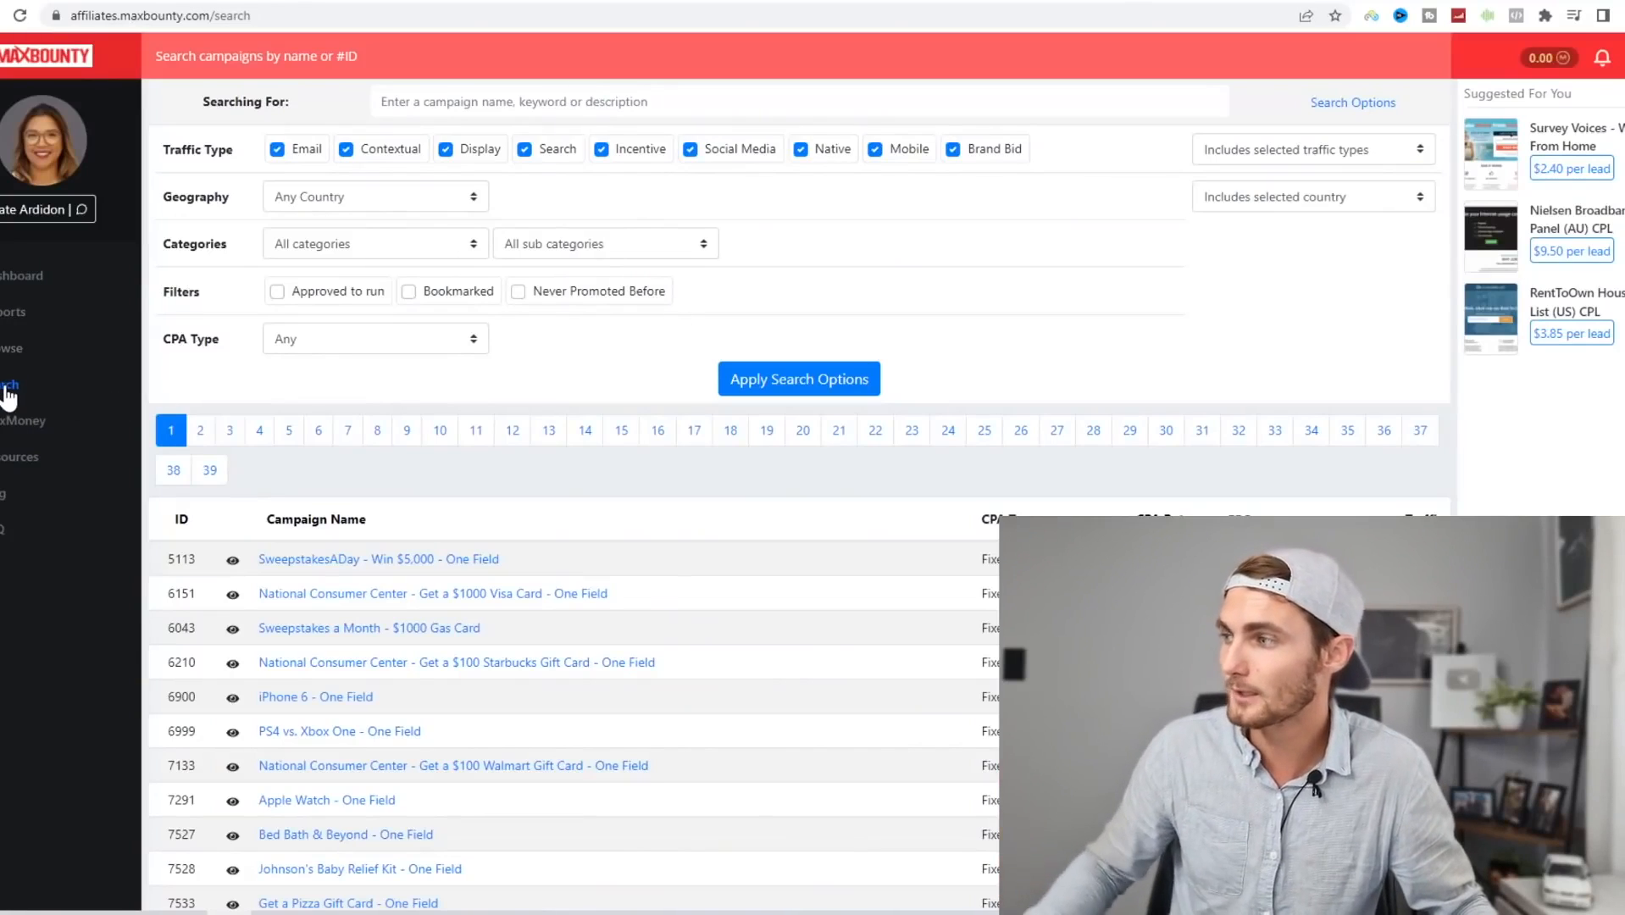
pyautogui.scroll(-3, 363, 399)
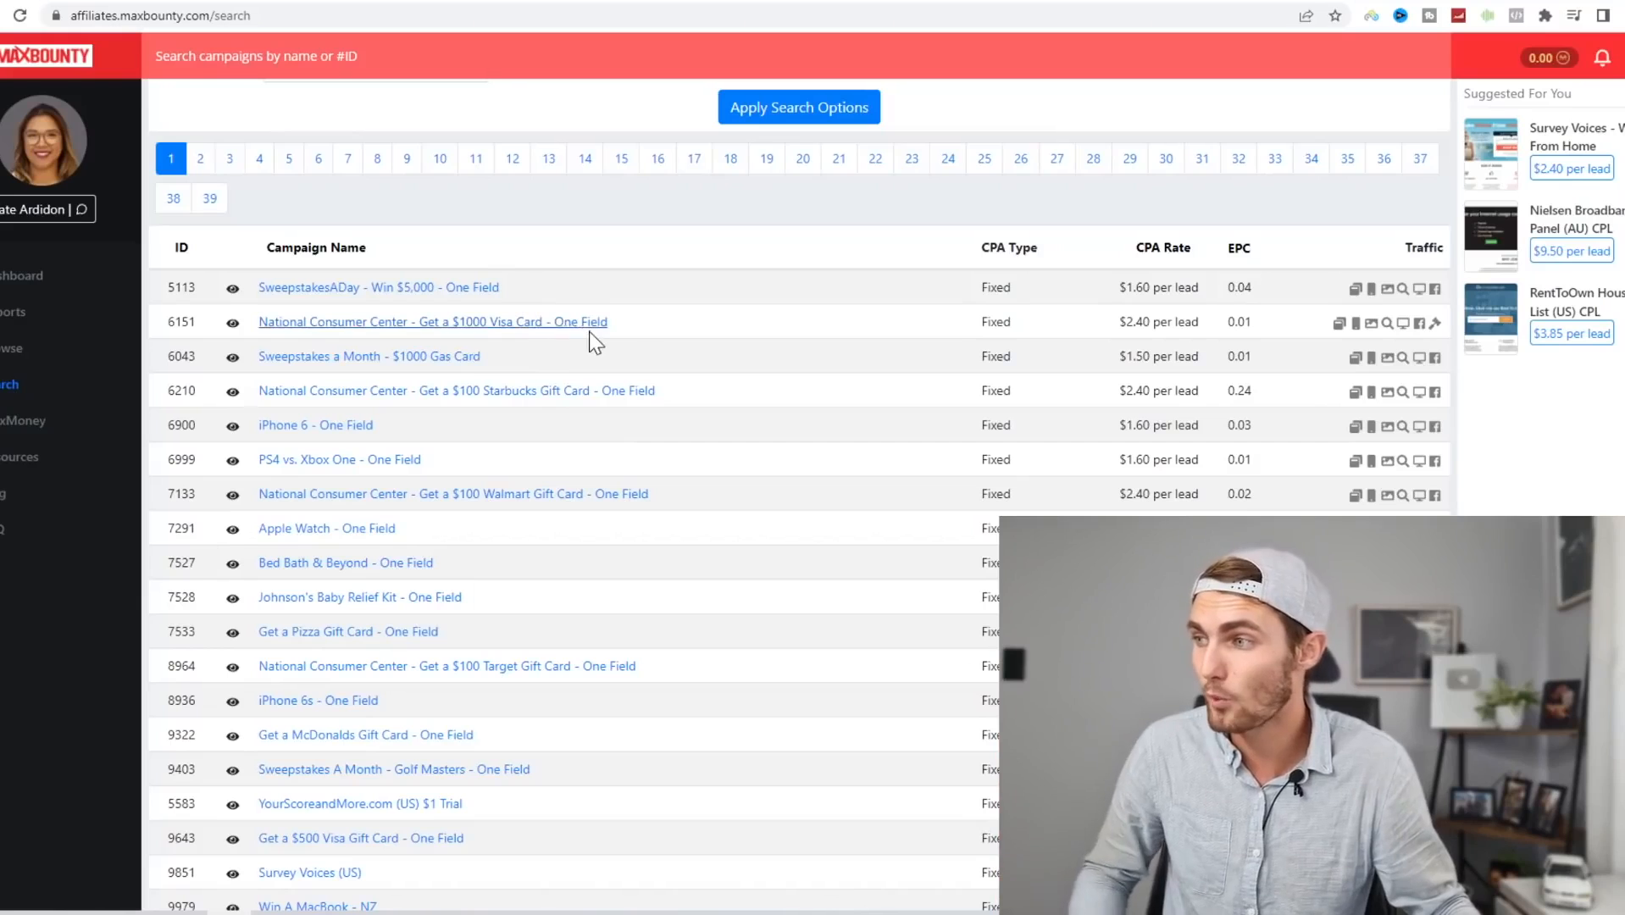
pyautogui.moveTo(635, 332); pyautogui.dragTo(419, 323)
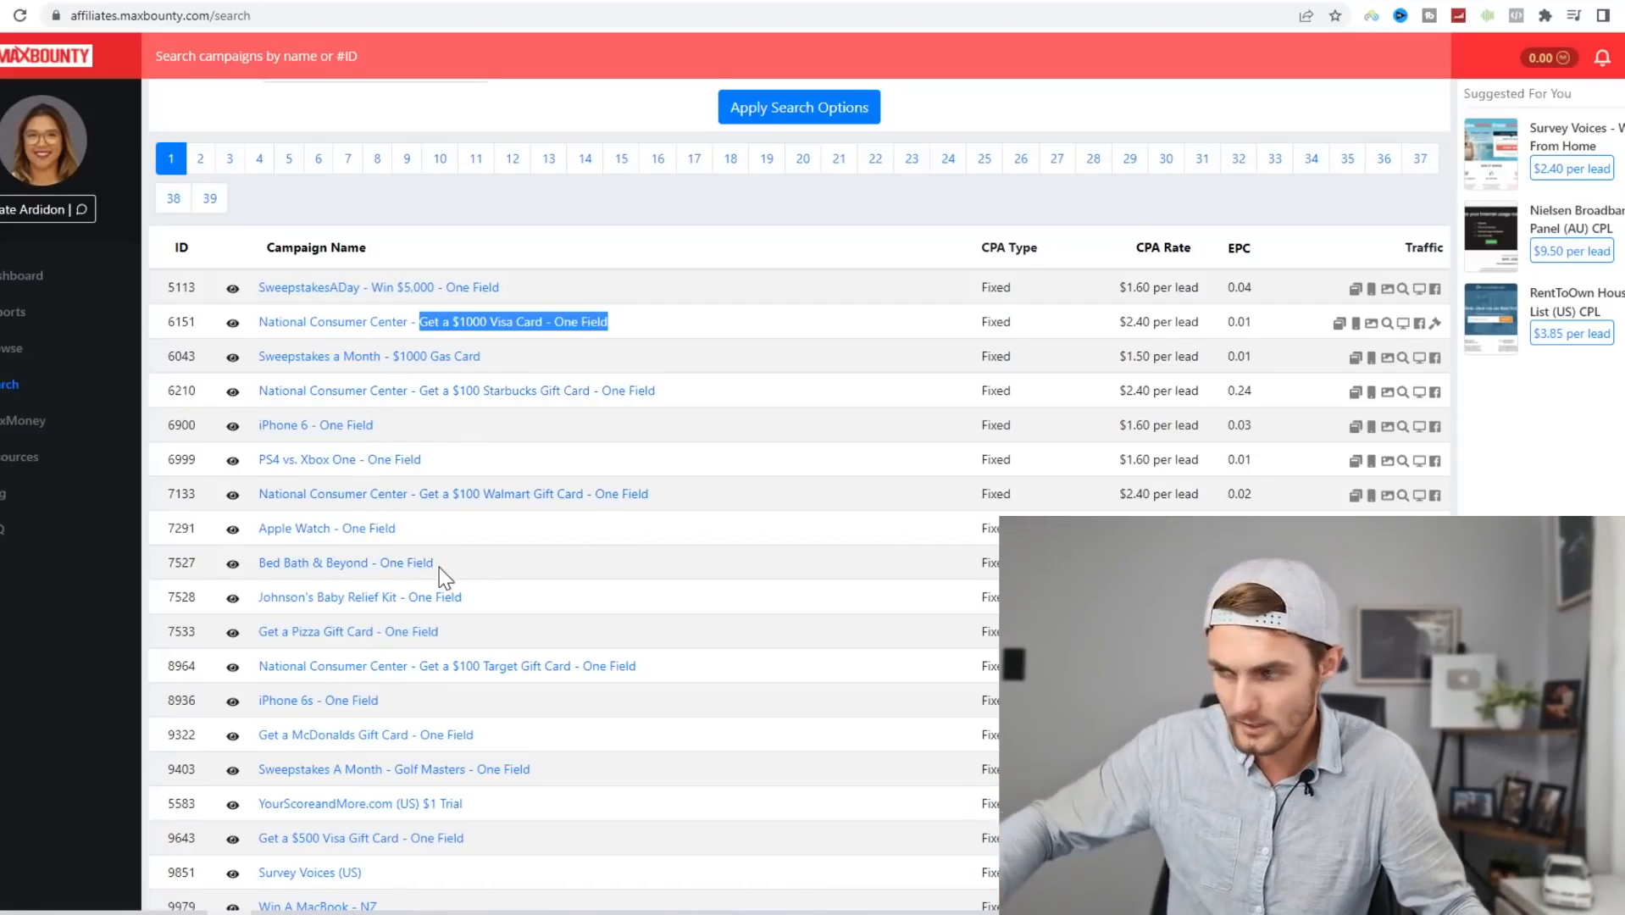
pyautogui.scroll(-2, 349, 754)
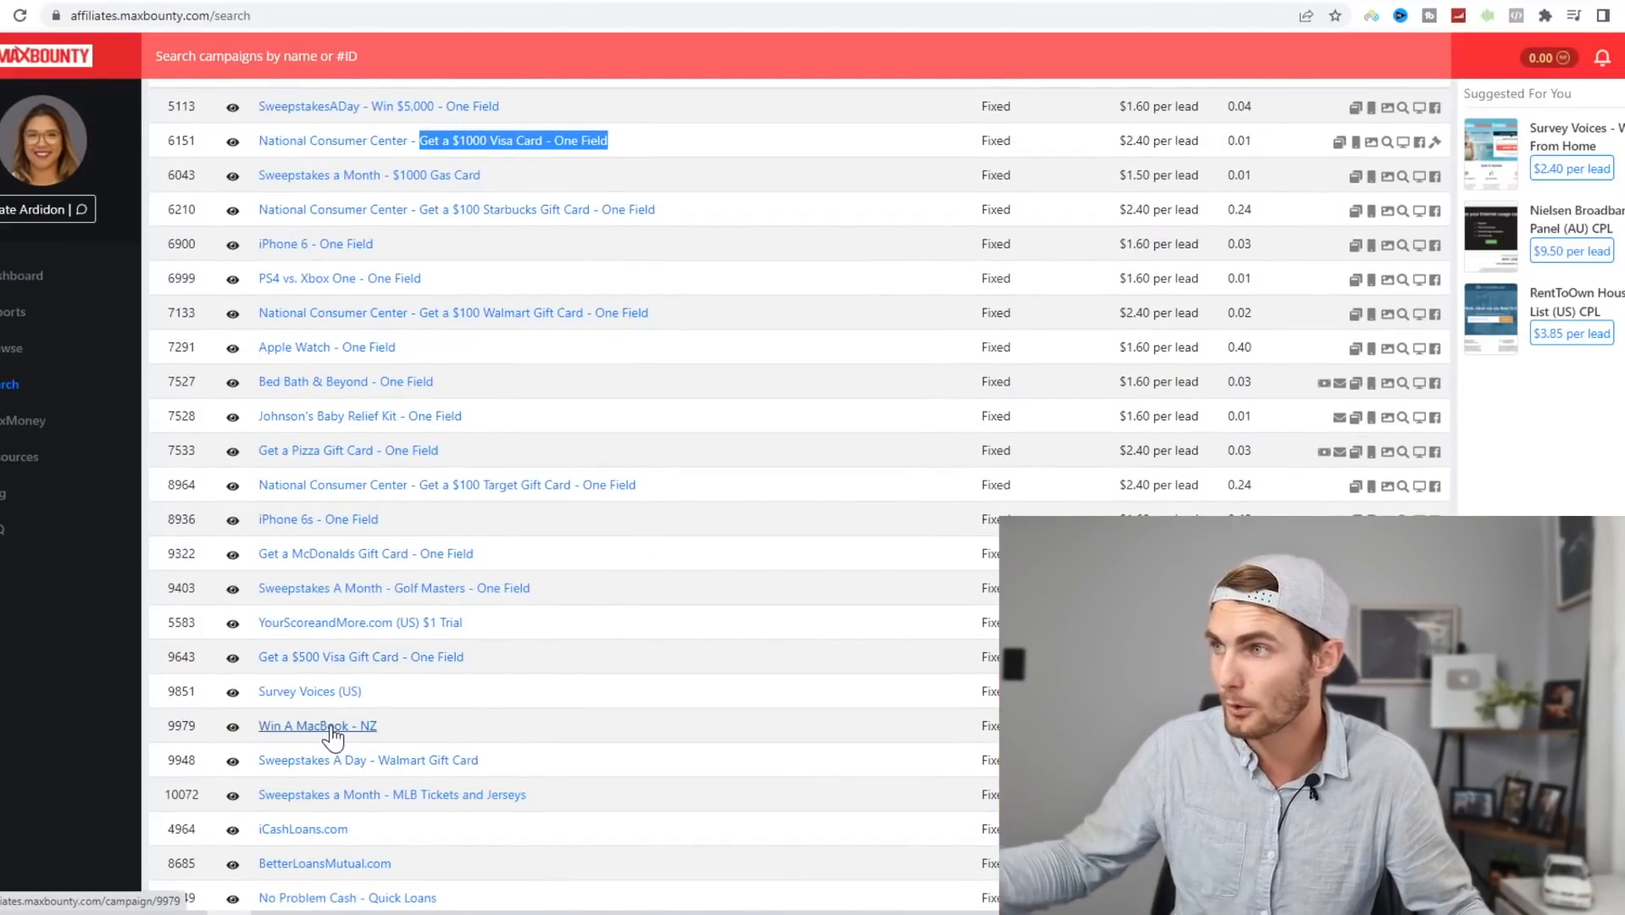
# Review the Apple Watch offer's landing page and its MaxBounty campaign details, and return to the campaign list.
pyautogui.click(496, 1)
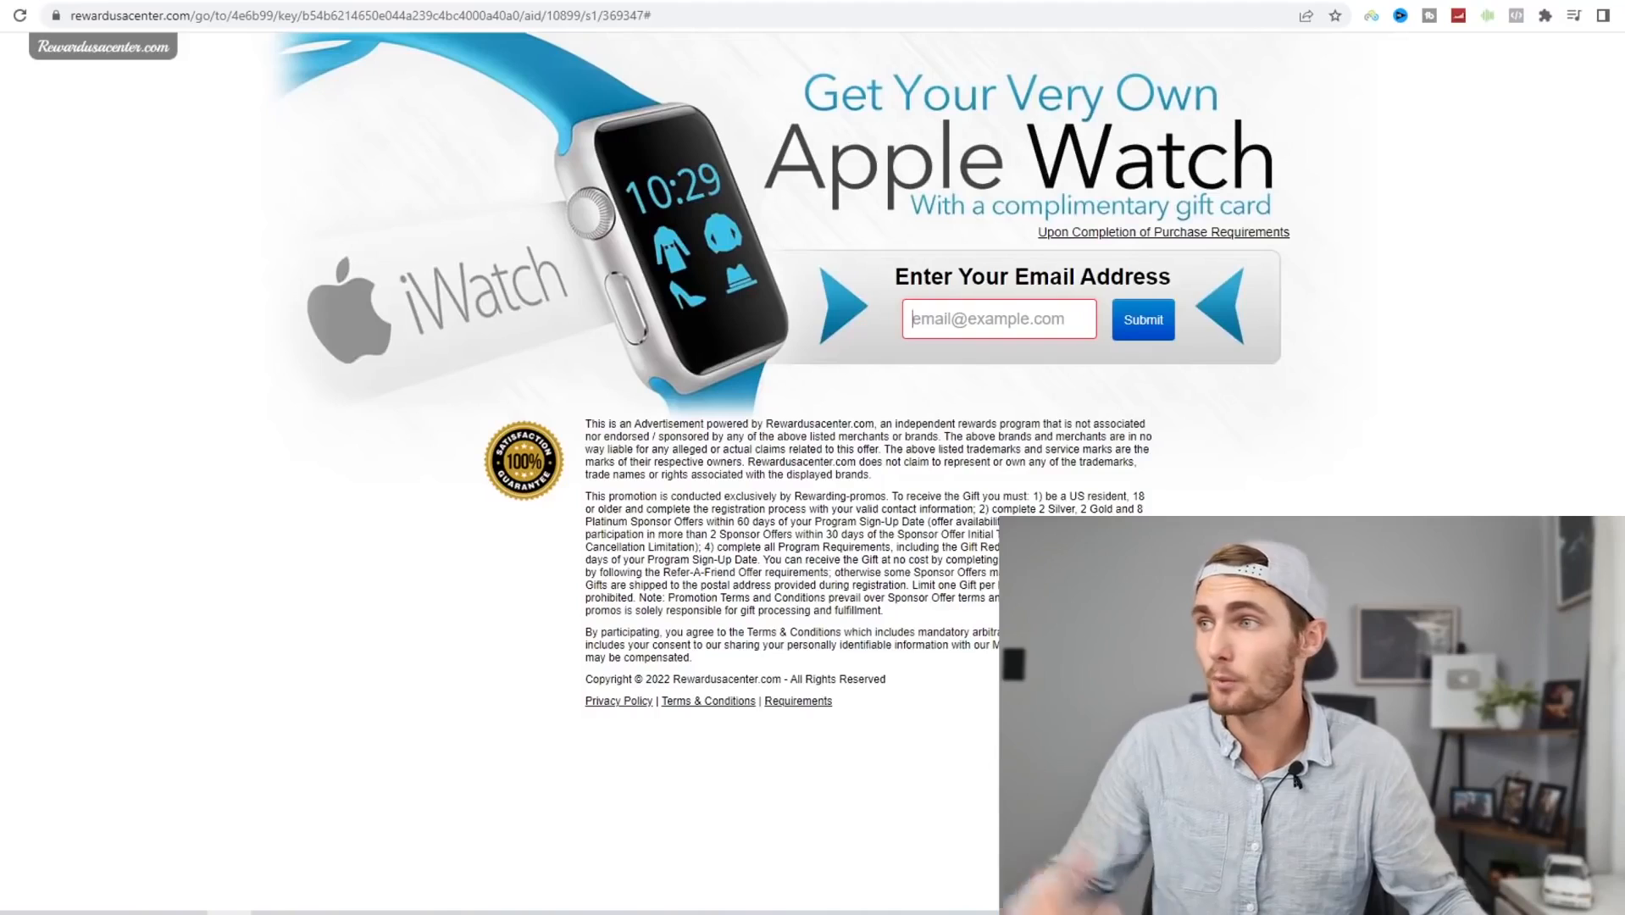
pyautogui.click(303, 1)
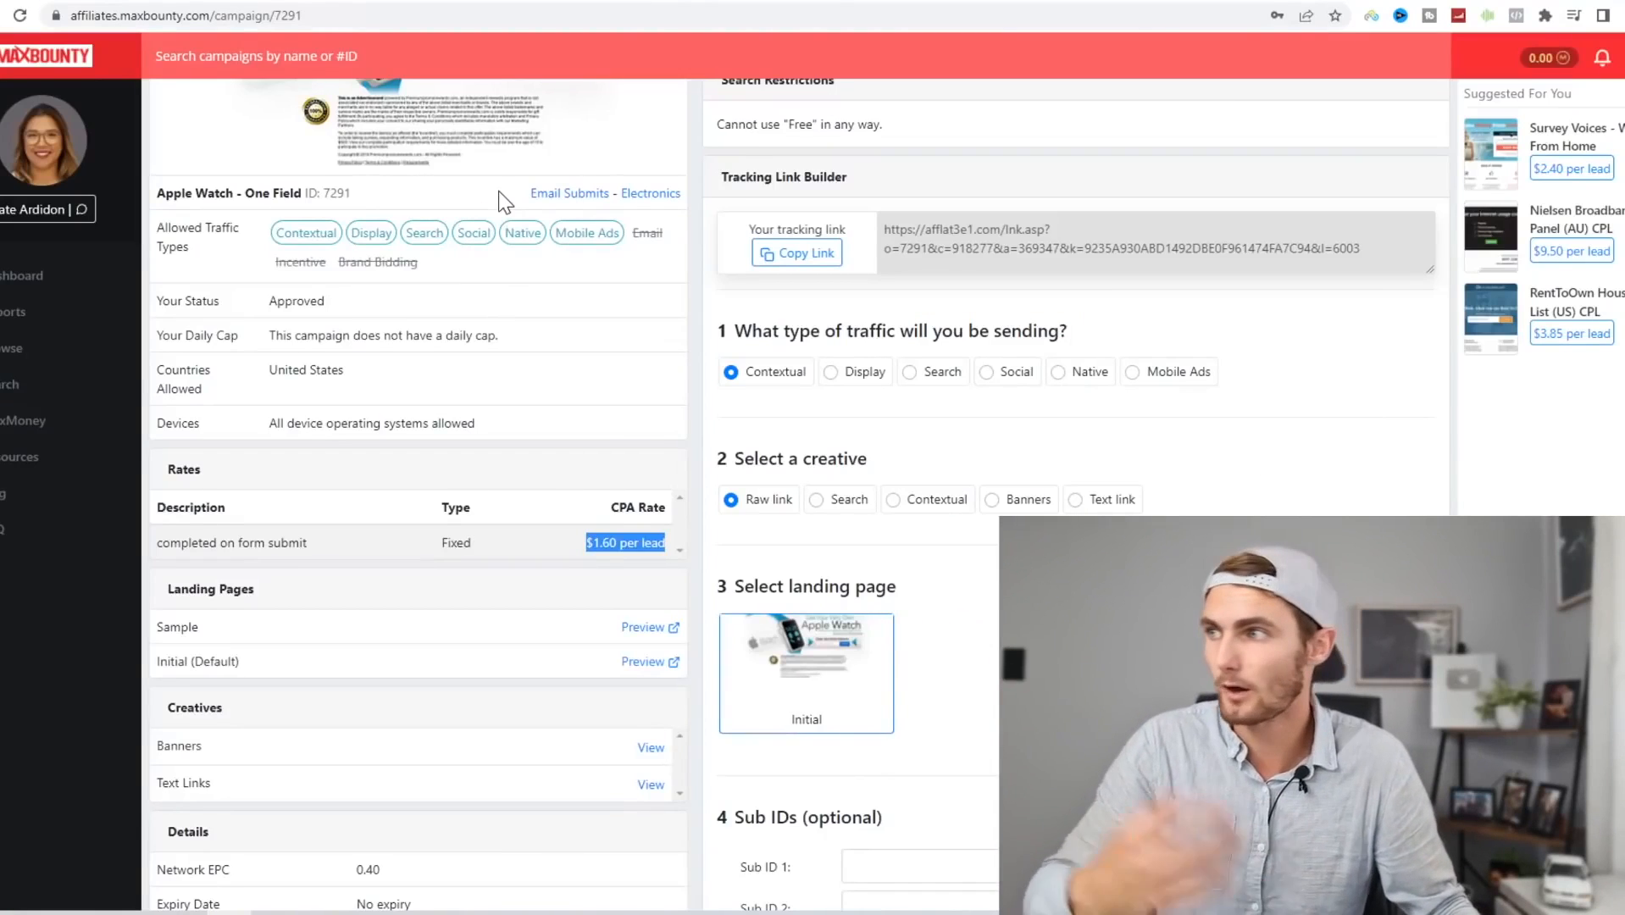
pyautogui.click(509, 1)
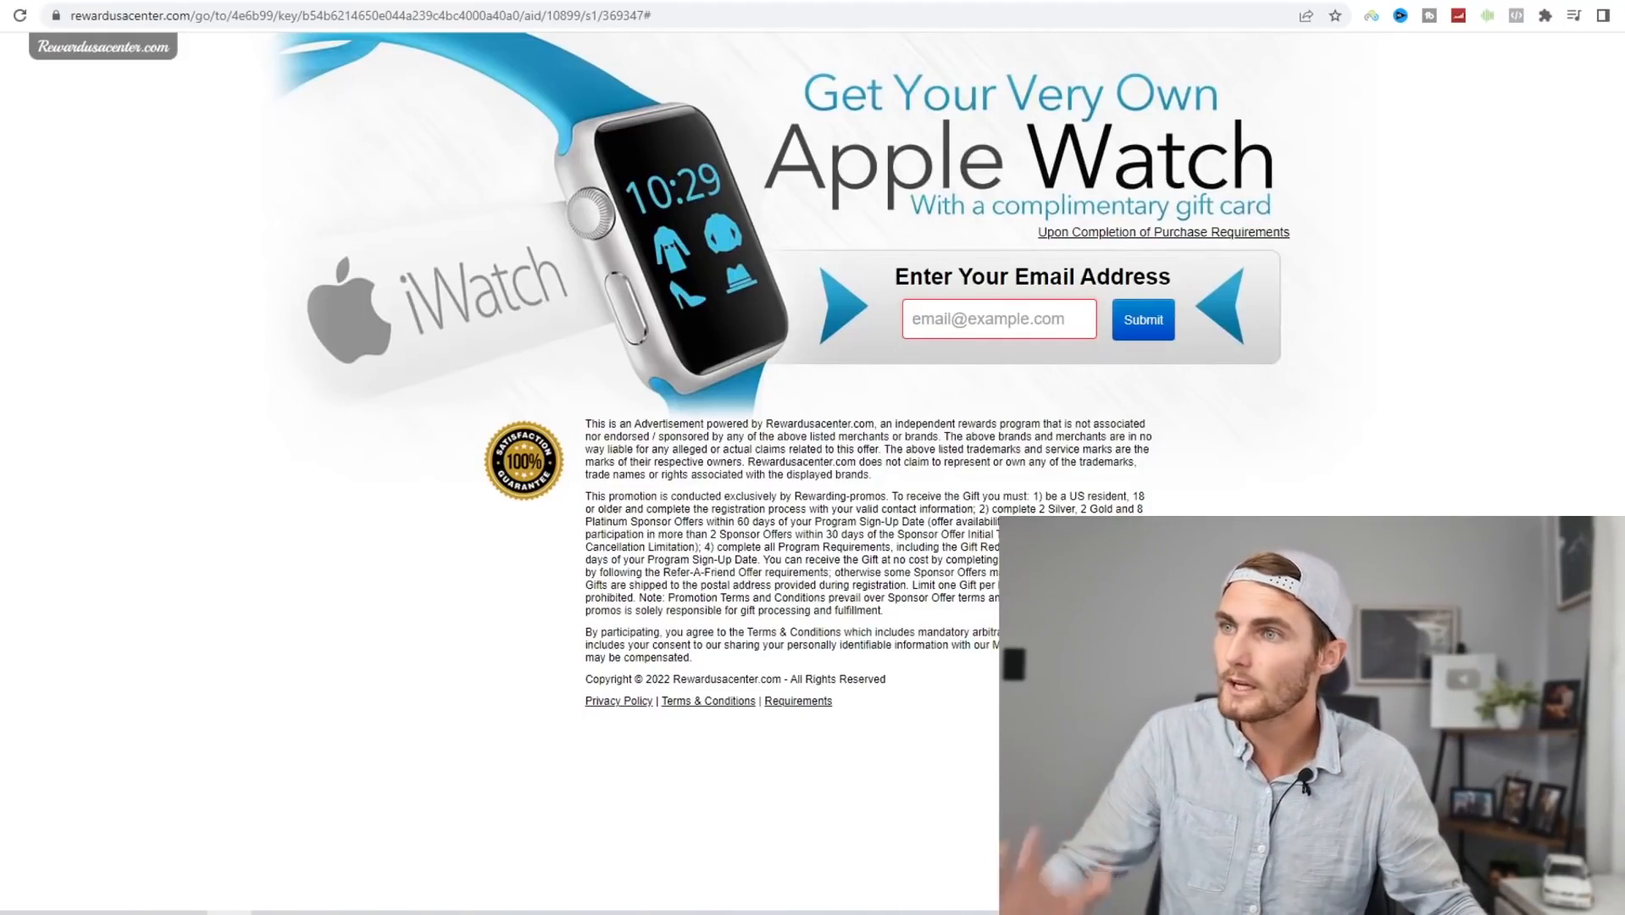
pyautogui.click(423, 2)
pyautogui.scroll(2, 519, 358)
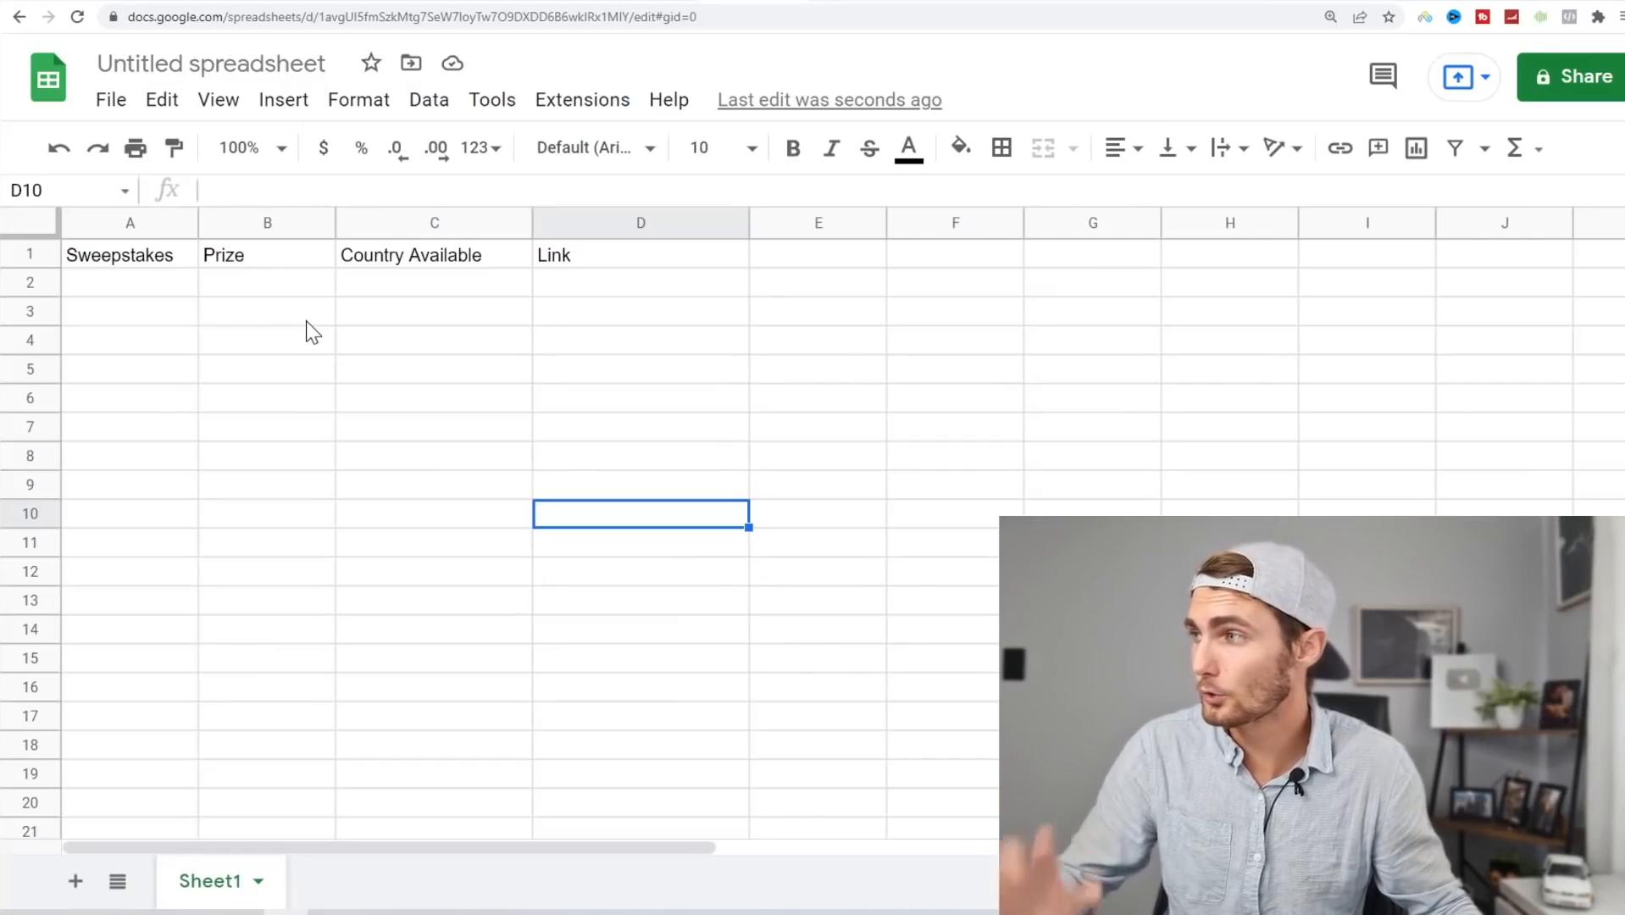
# Review the Sweepstakes and Country Available column headings in the Google Sheets spreadsheet.
pyautogui.click(139, 266)
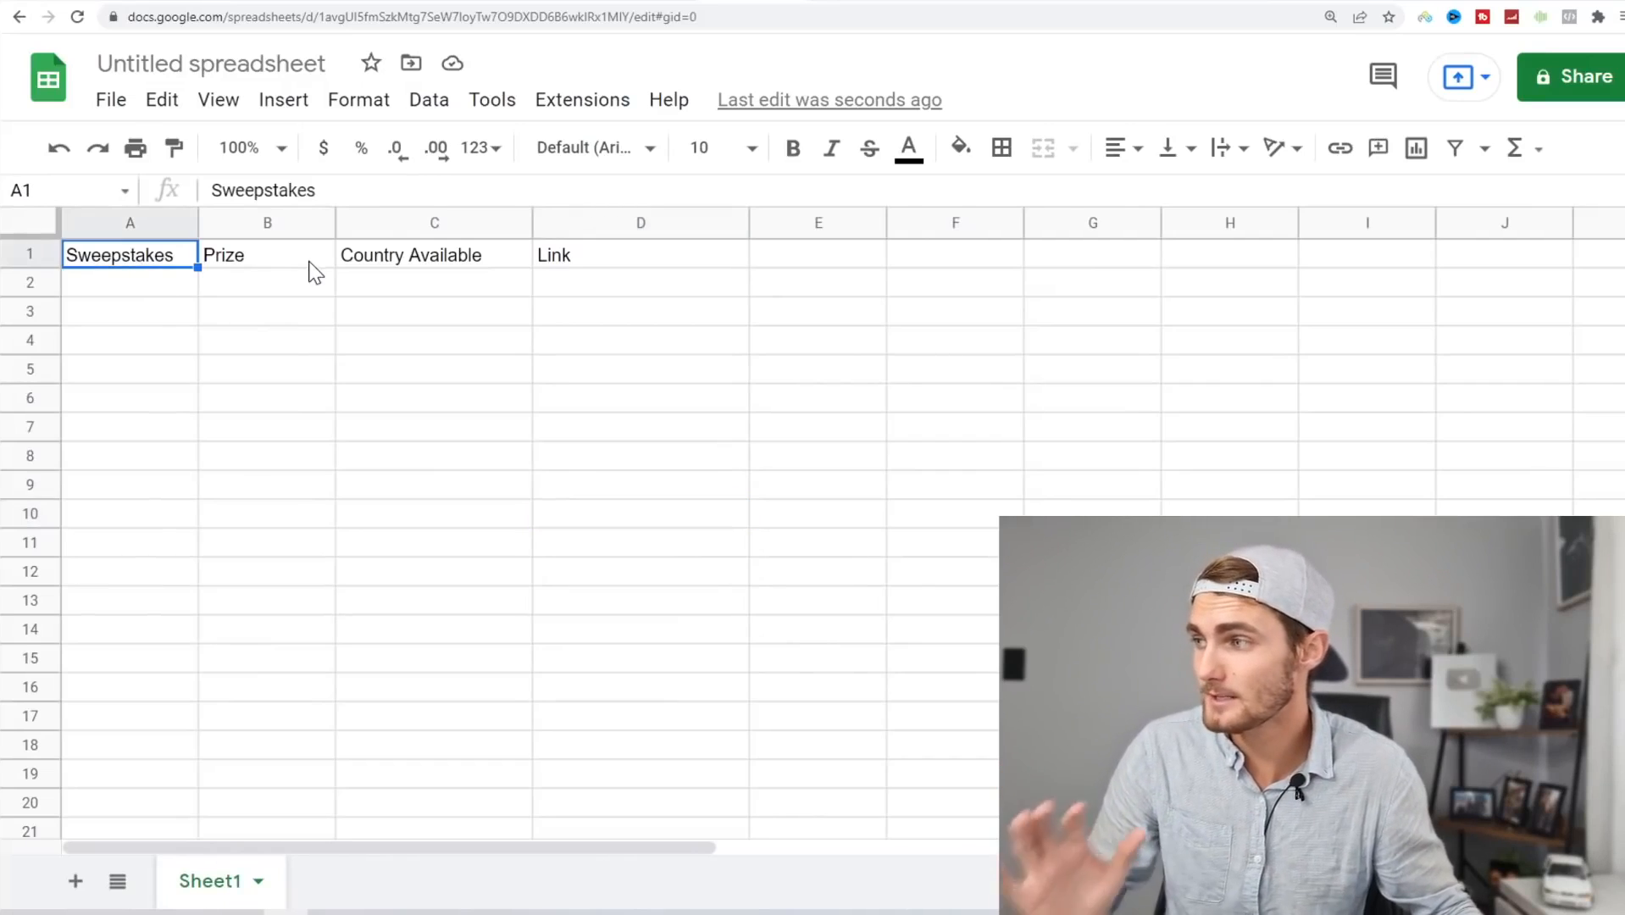
pyautogui.click(452, 266)
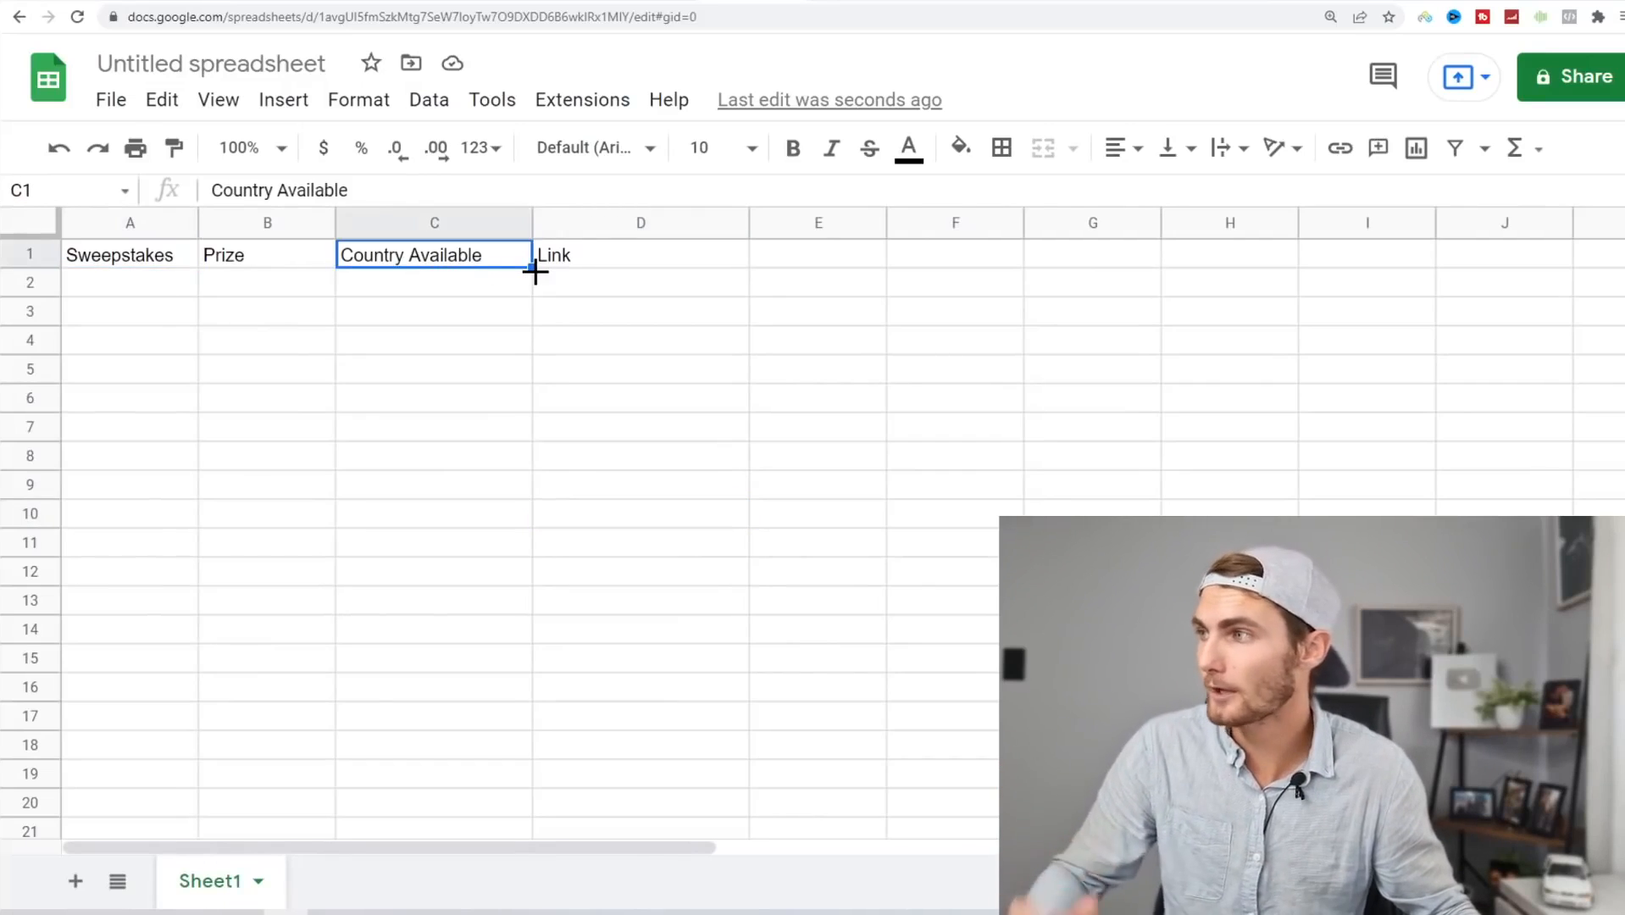
# In MaxBounty, open the "SweepstakesADay - Win $5,000 - One Field" campaign and highlight its rate details.
pyautogui.hotkey('ctrl', 'Tab')
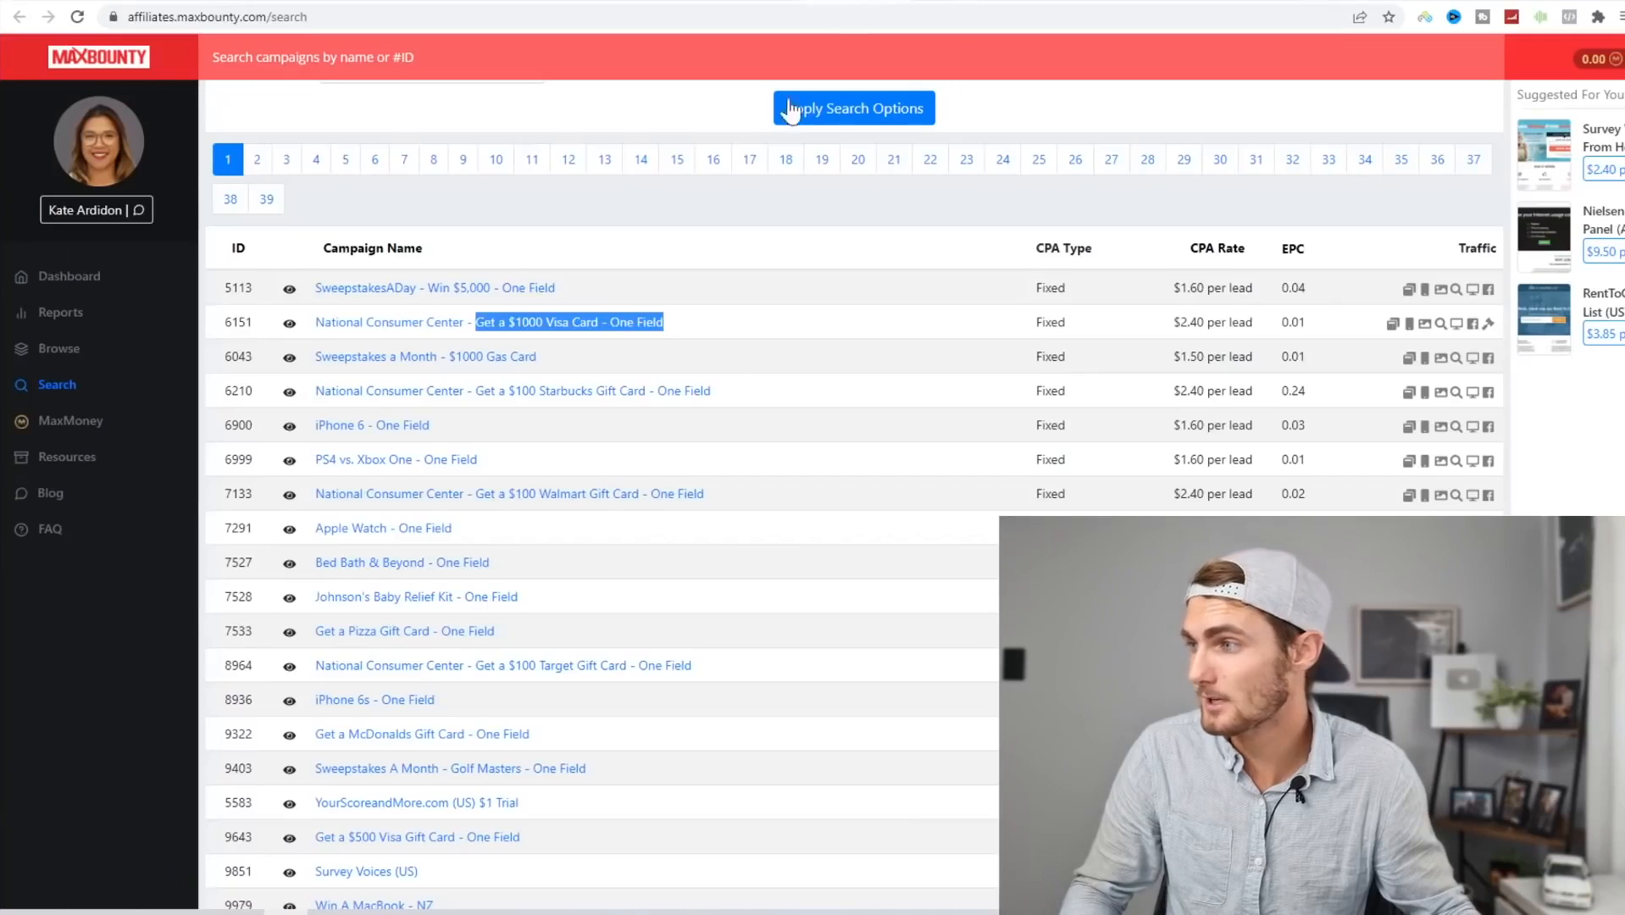
pyautogui.click(497, 292)
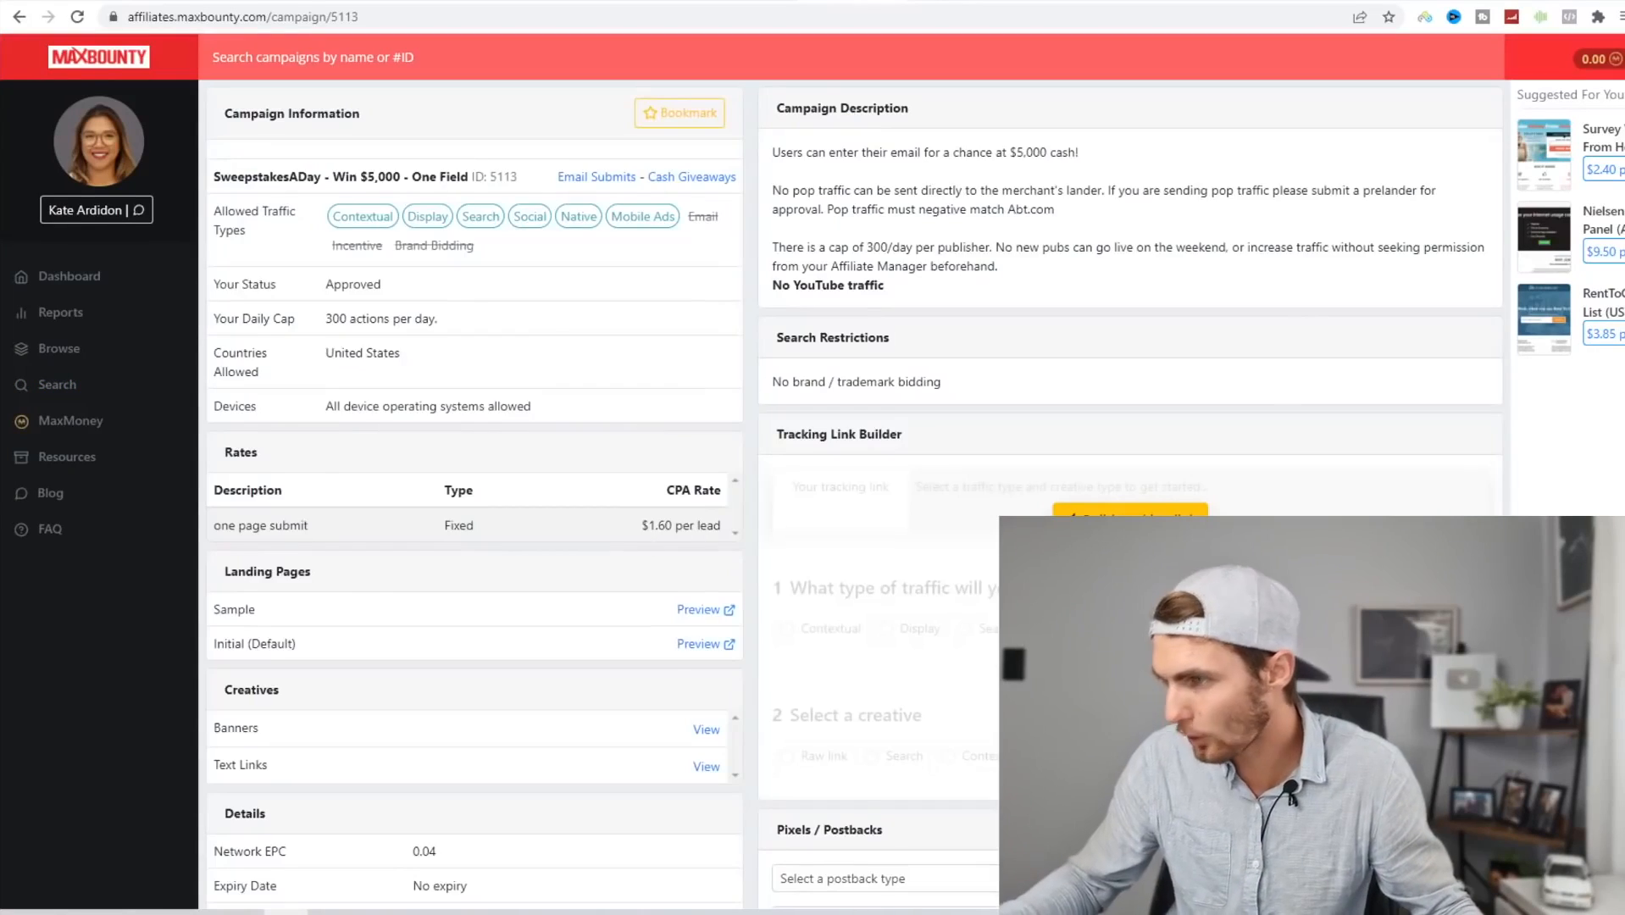
pyautogui.moveTo(641, 527); pyautogui.dragTo(697, 535)
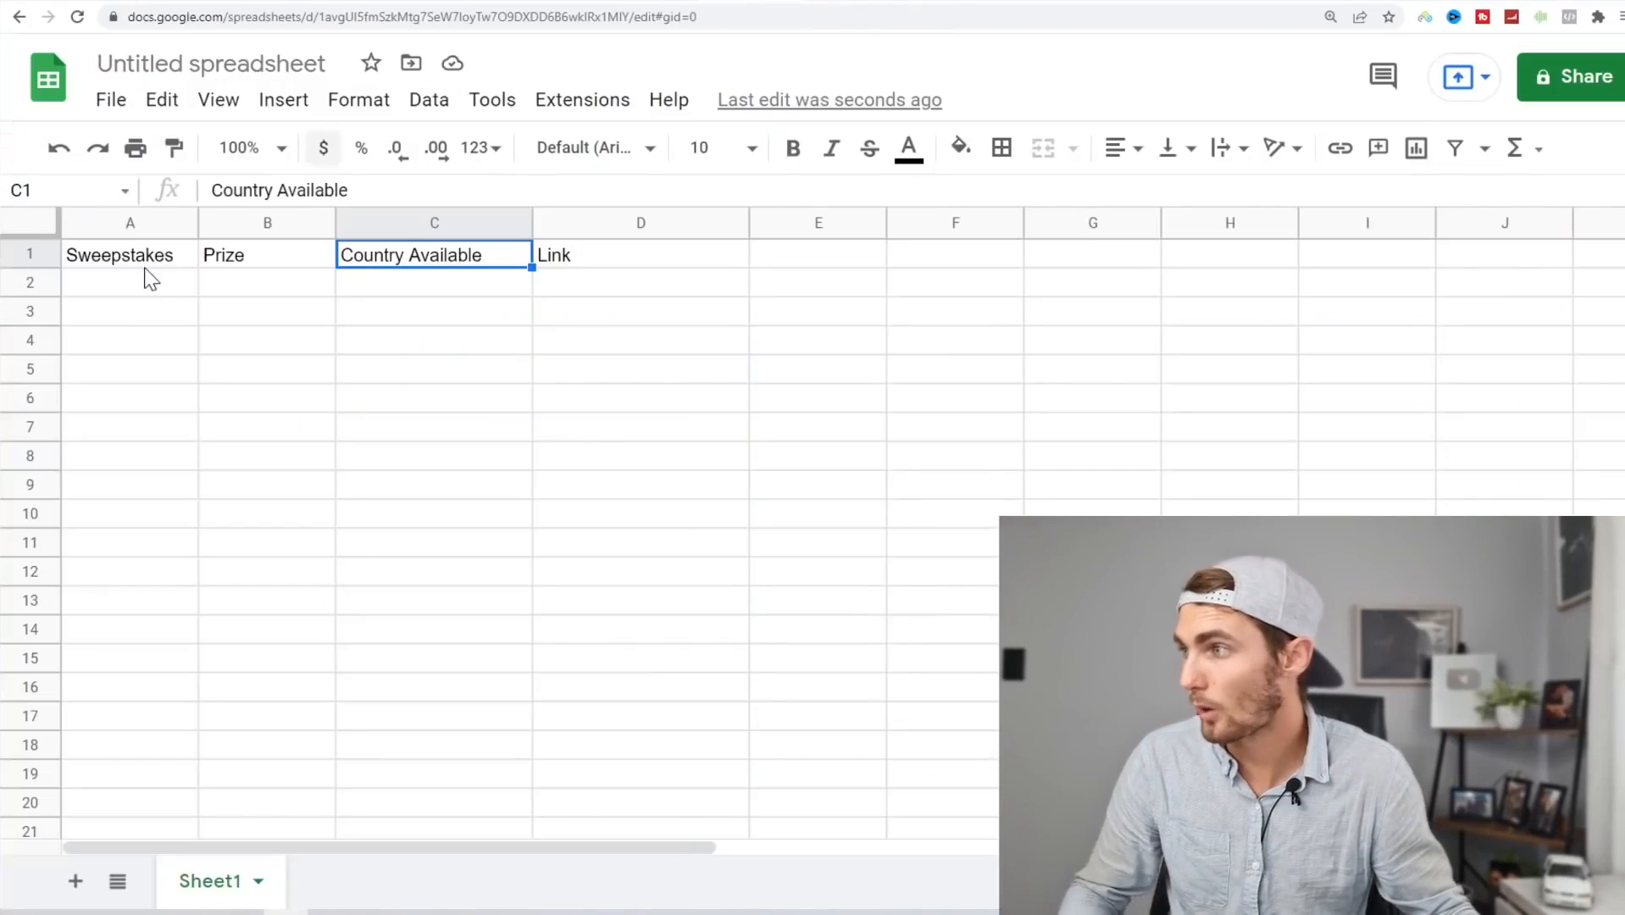
# In the Google Sheets spreadsheet, enter "$5000 visa card" in cell A2 and copy it to the Prize cell B2.
pyautogui.click(114, 280)
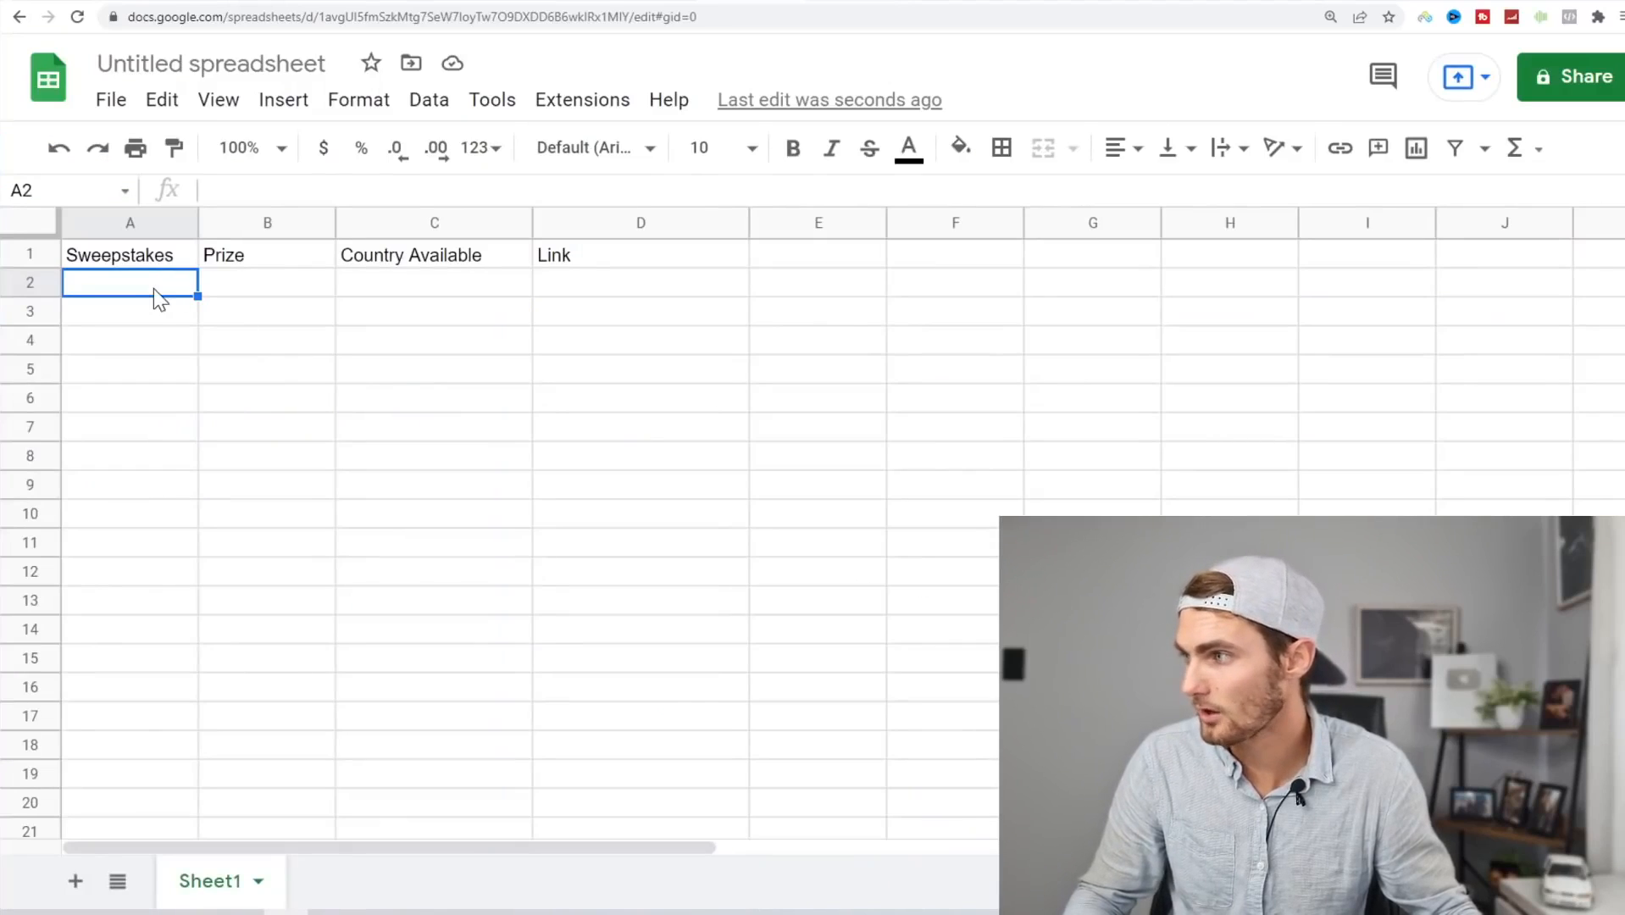
pyautogui.doubleClick(159, 283)
pyautogui.write('$')
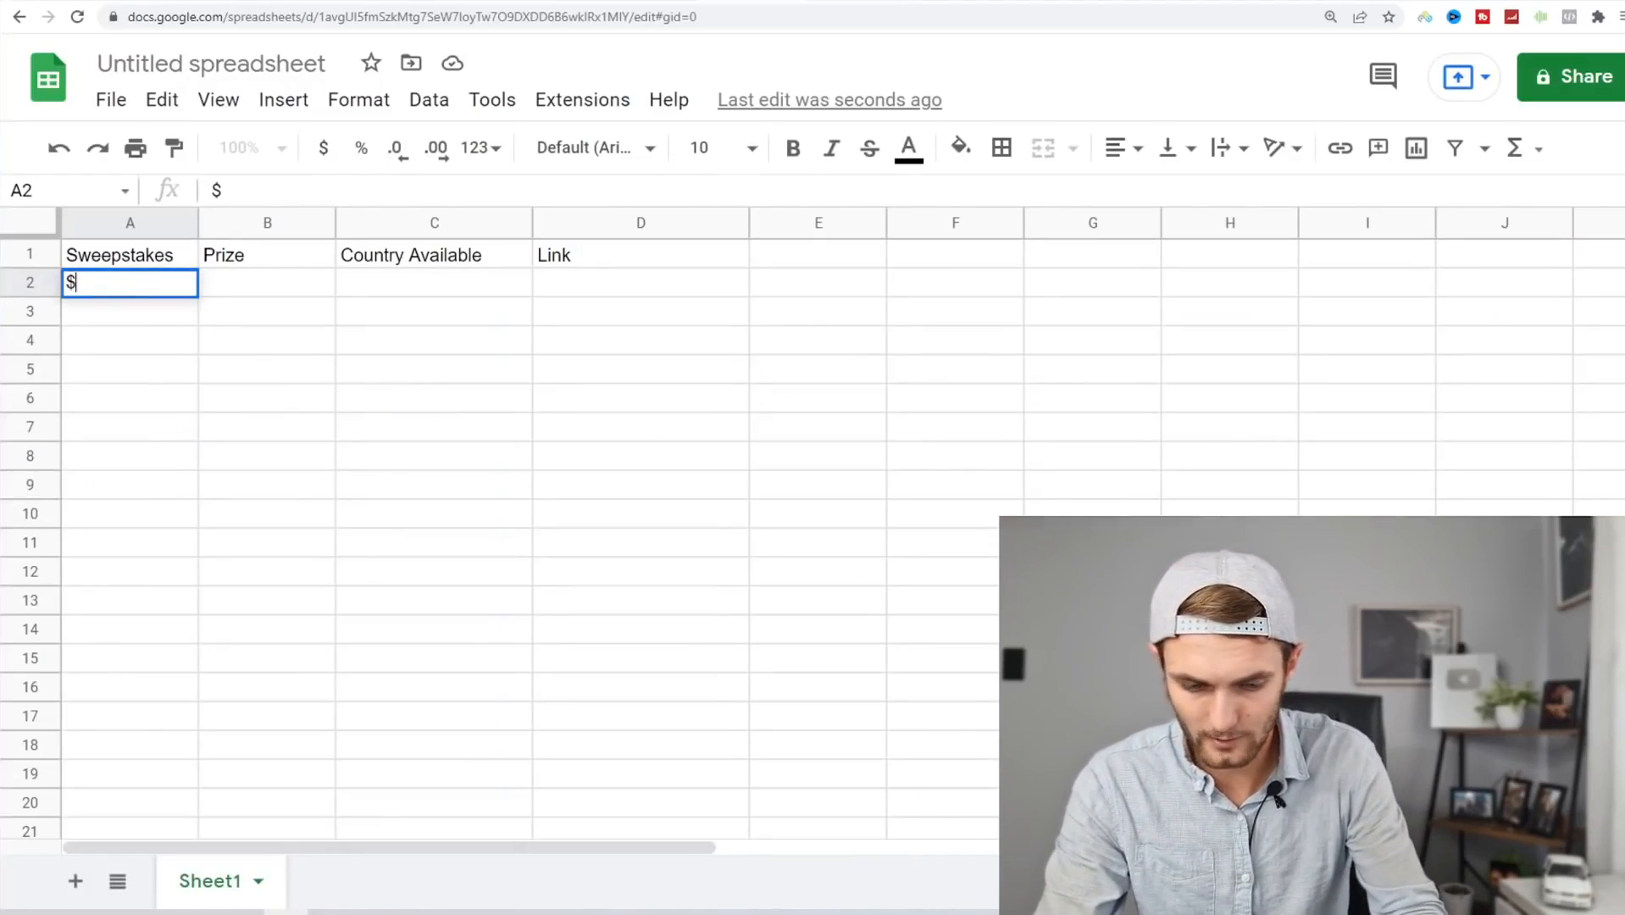
pyautogui.write('5000 vis a card')
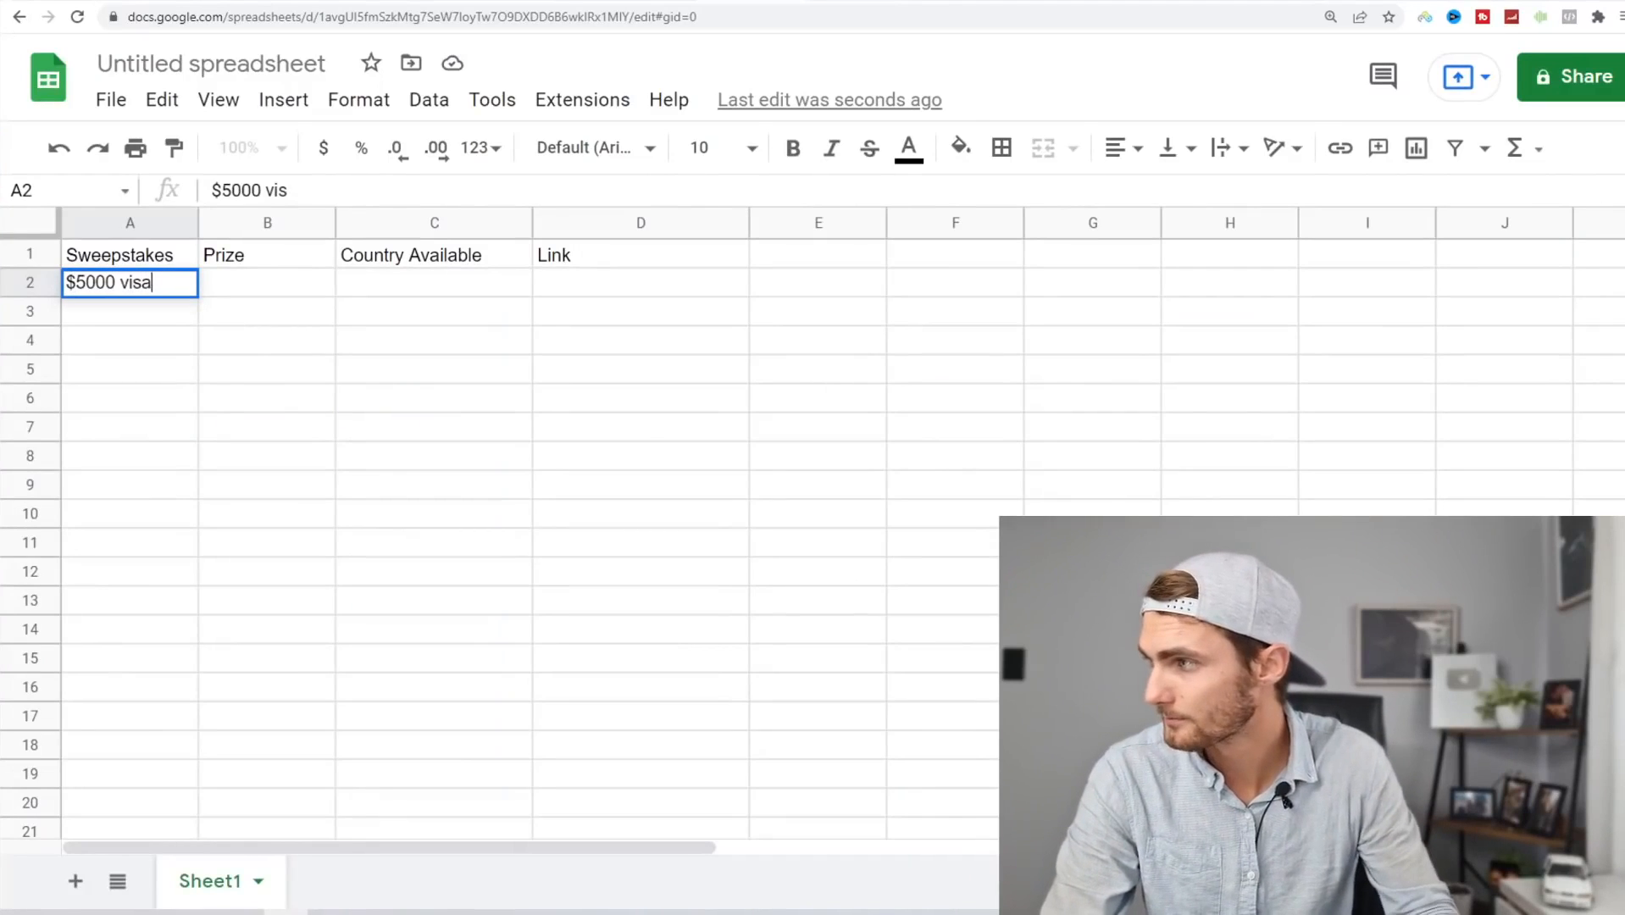
pyautogui.click(127, 348)
pyautogui.click(133, 288)
pyautogui.hotkey('ctrl', 'c')
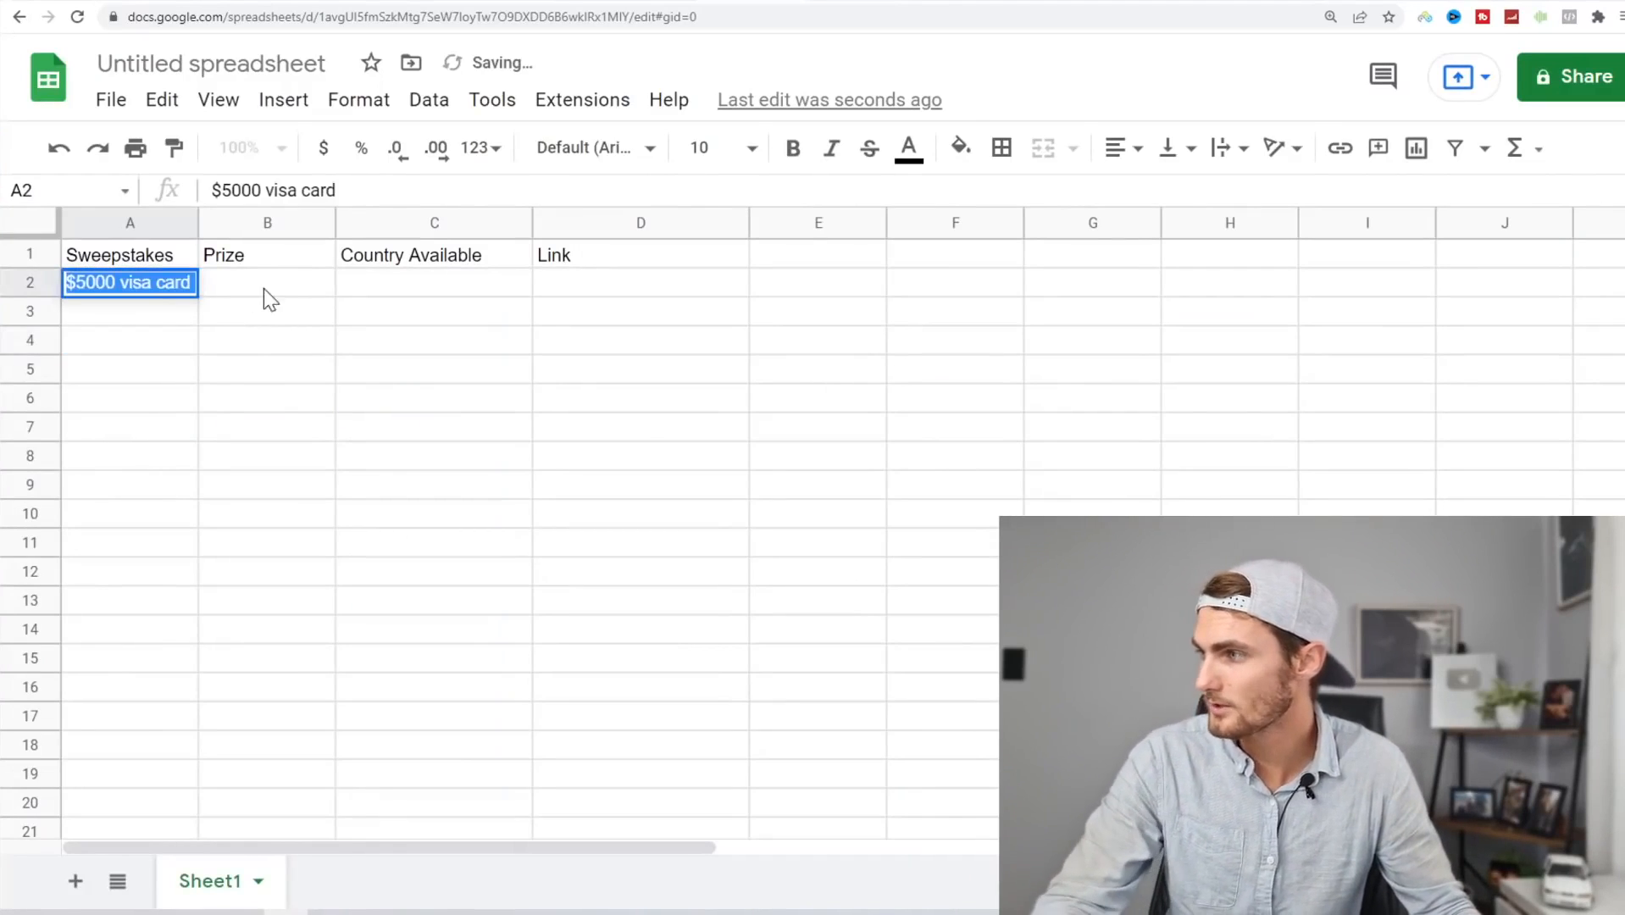
pyautogui.click(264, 291)
pyautogui.hotkey('ctrl', 'v')
pyautogui.click(352, 371)
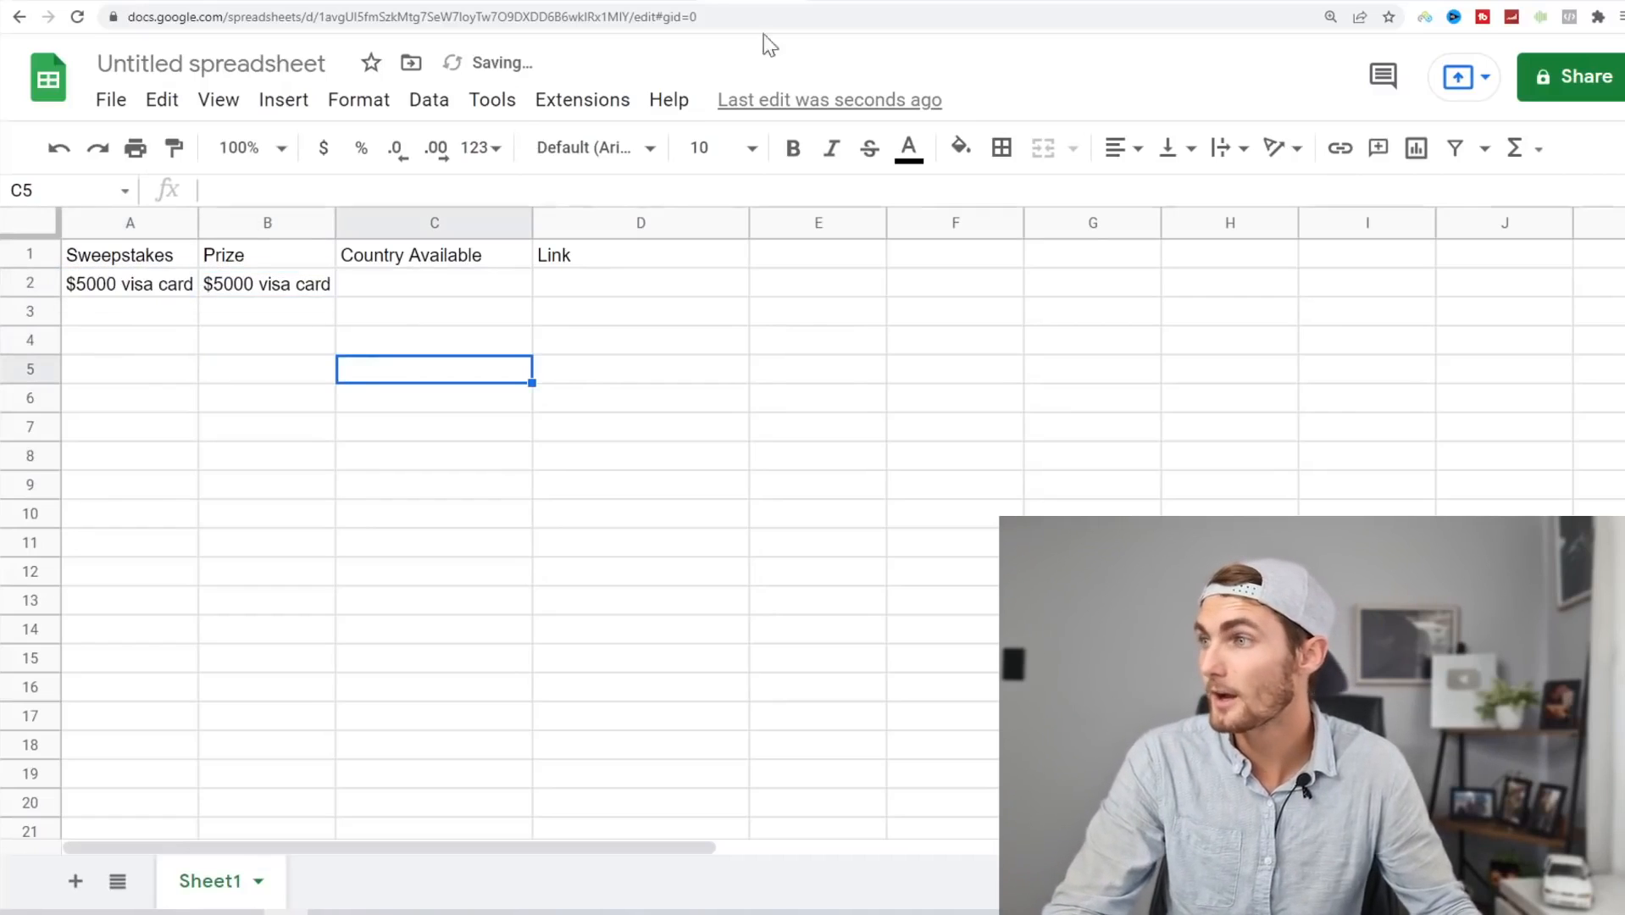
# Check the allowed country of the $5,000 MaxBounty campaign and enter "USA" in spreadsheet cell C2.
pyautogui.click(814, 1)
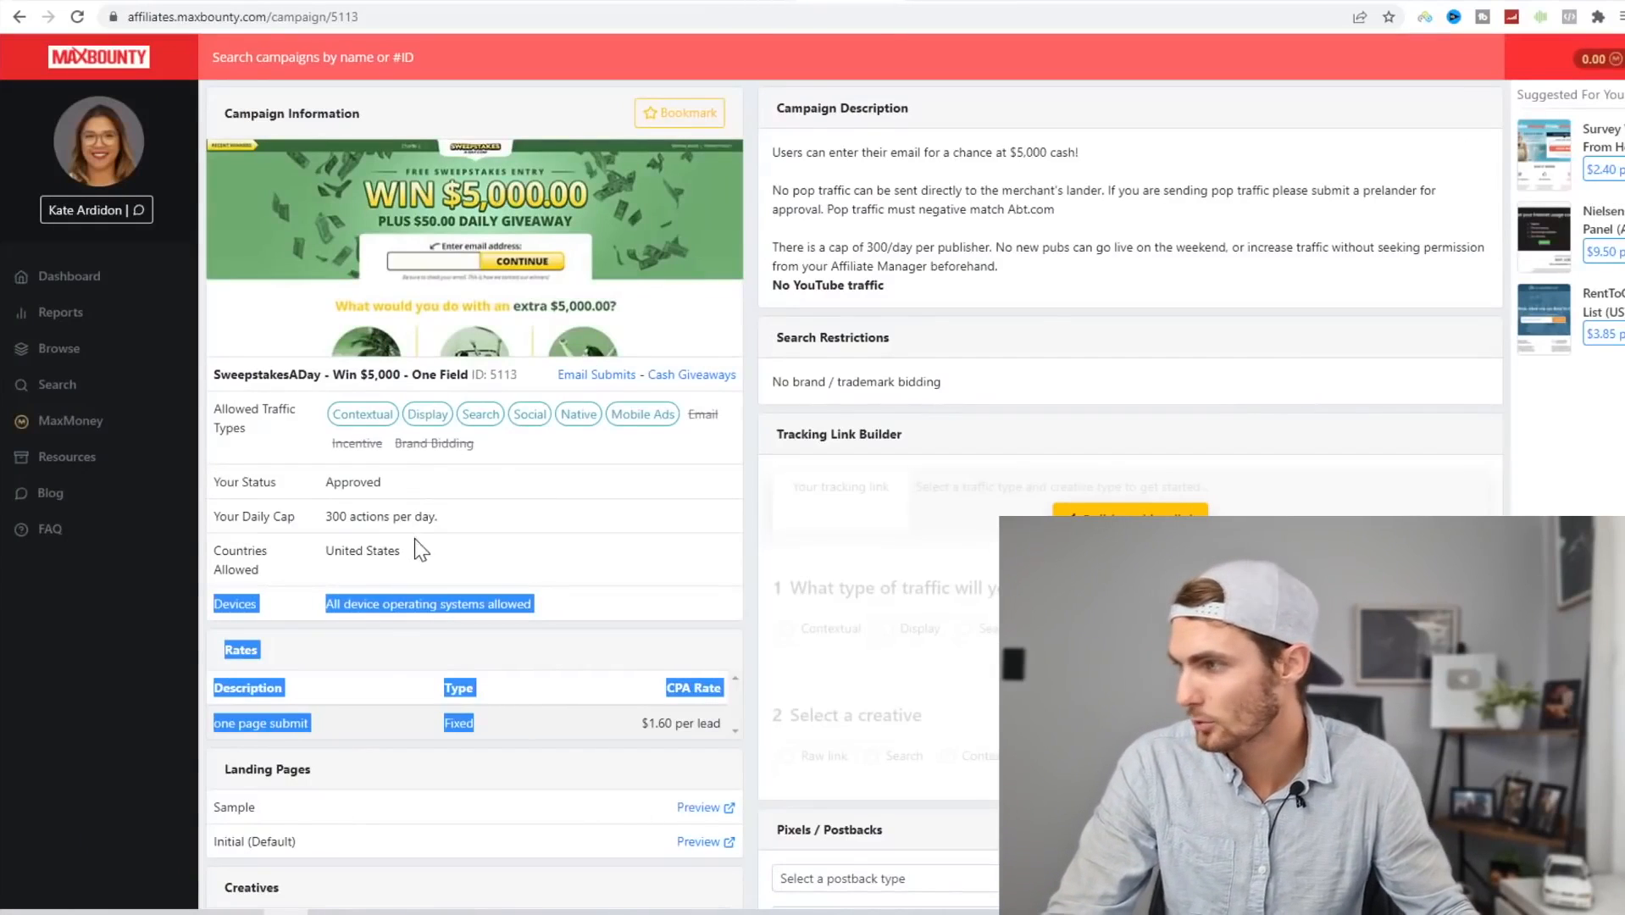
pyautogui.moveTo(325, 551); pyautogui.dragTo(401, 551)
pyautogui.hotkey('ctrl', 'Tab')
pyautogui.click(417, 283)
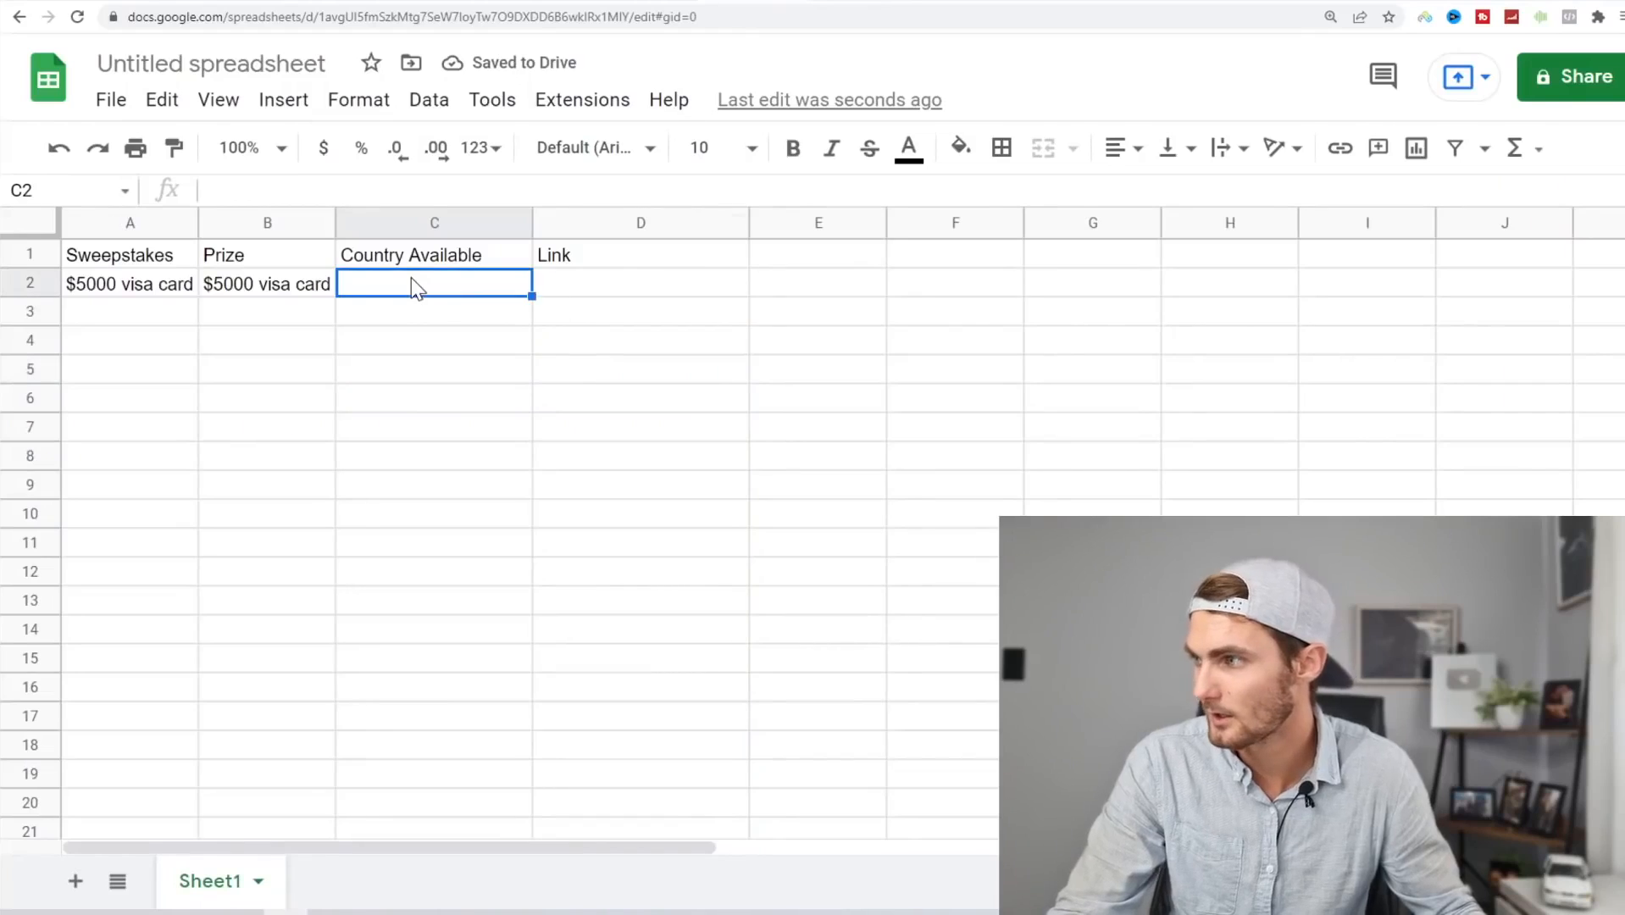
pyautogui.write('USA')
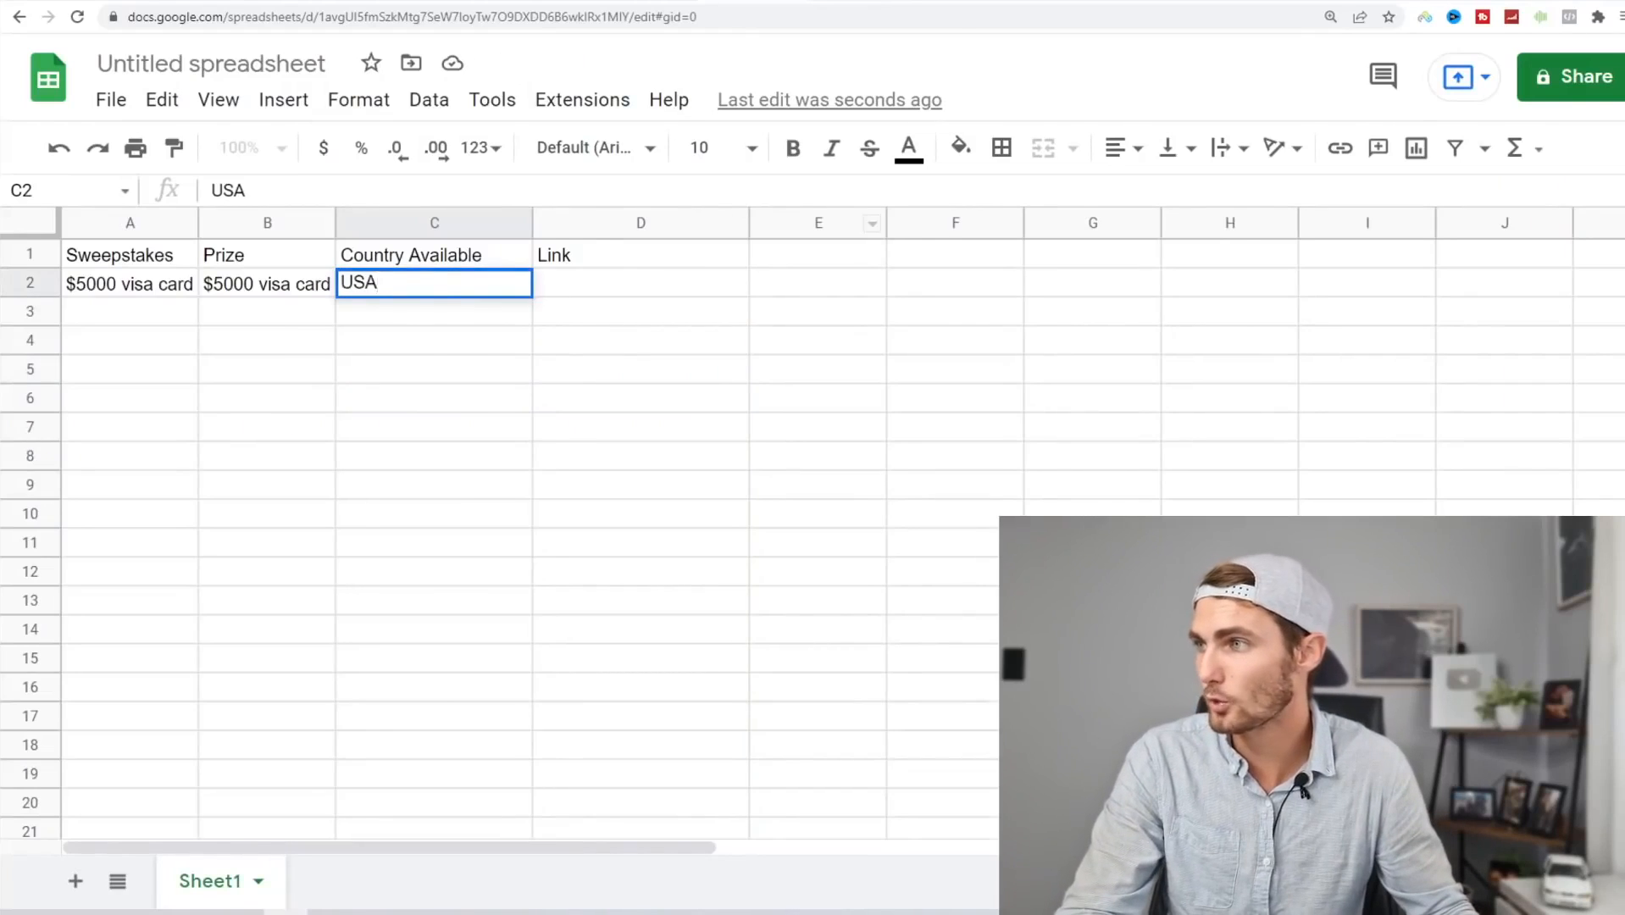
# In MaxBounty, generate the $5,000 campaign's tracking link for Contextual traffic with the Raw link creative, and copy it.
pyautogui.hotkey('ctrl', 'shift', 'Tab')
pyautogui.hotkey('ctrl', 'shift', 'Tab')
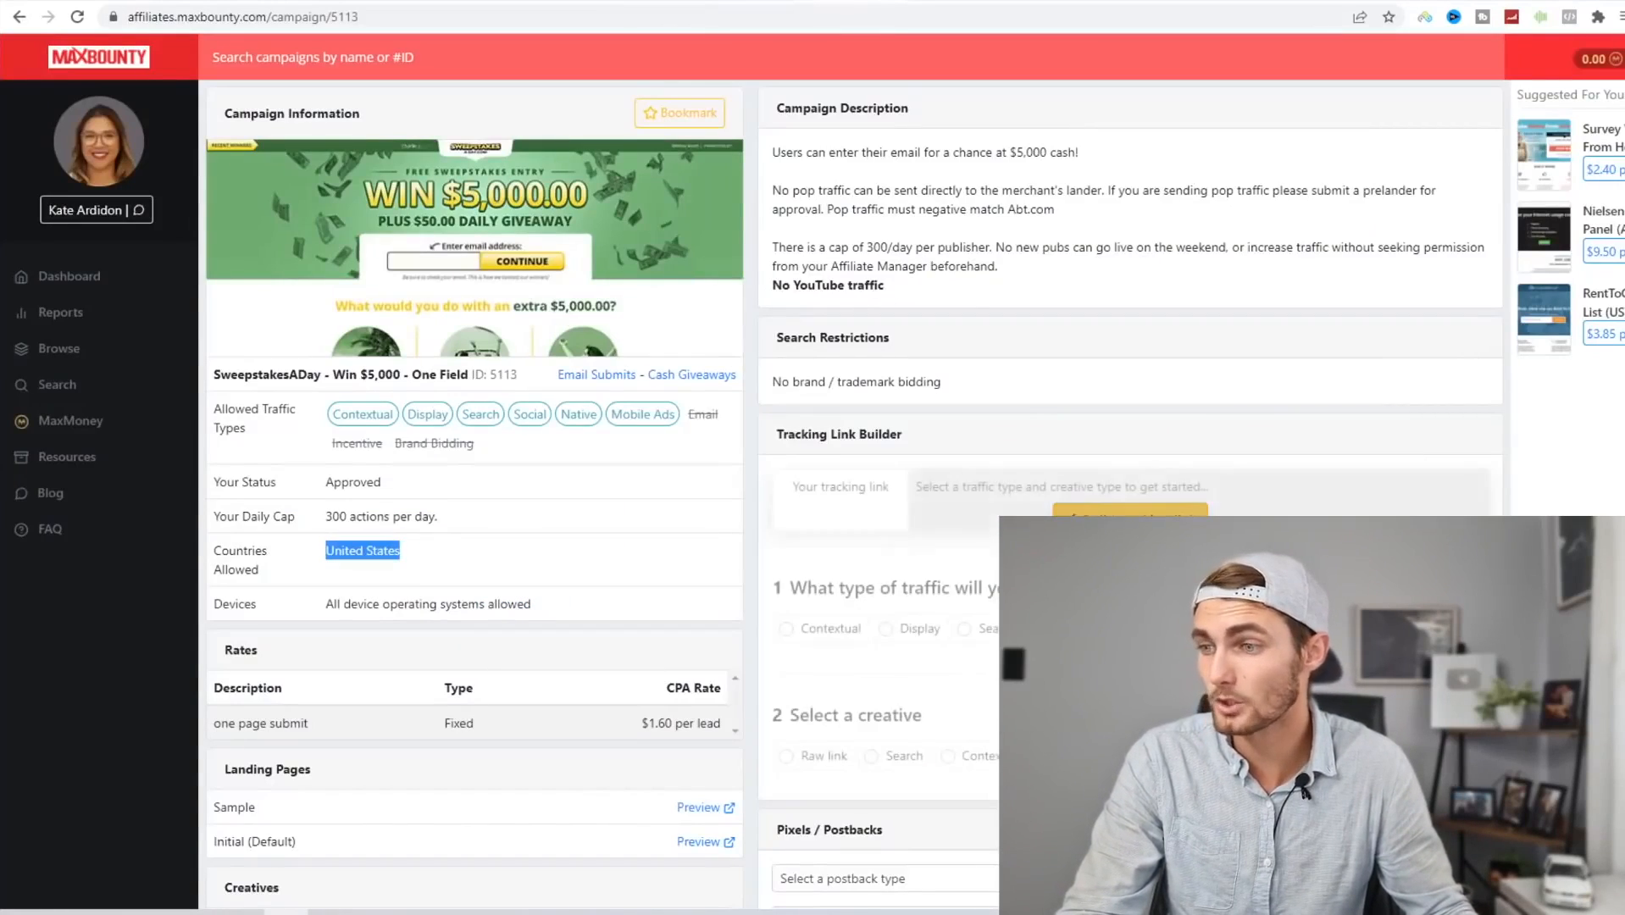
pyautogui.scroll(-2, 914, 482)
pyautogui.click(807, 459)
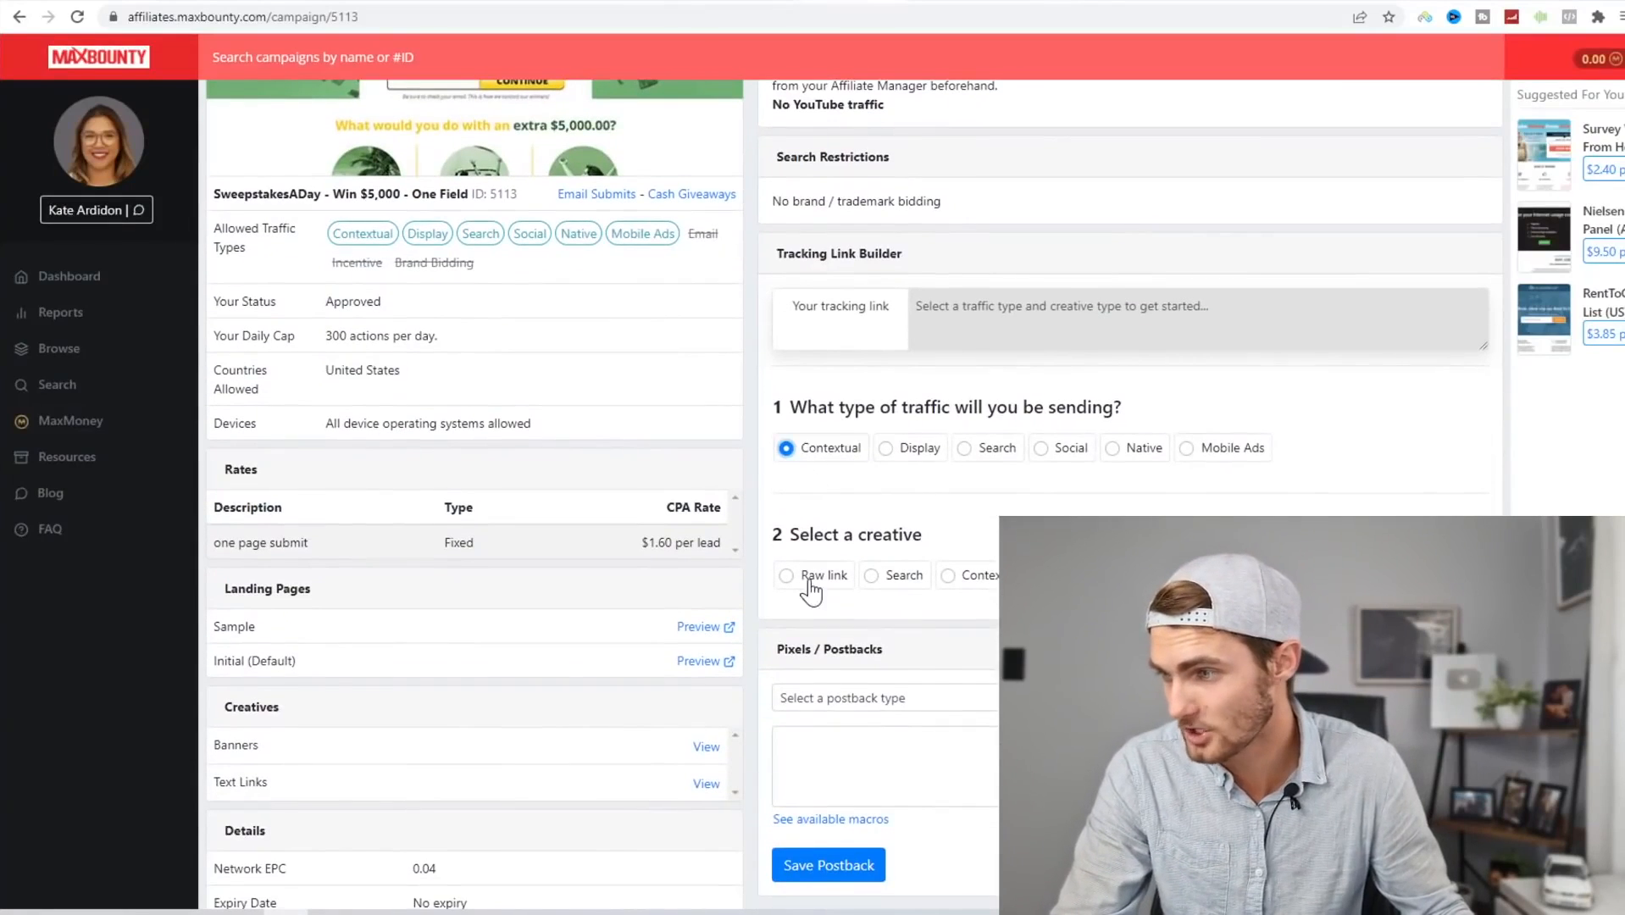
pyautogui.click(806, 580)
pyautogui.moveTo(1409, 325); pyautogui.dragTo(932, 310)
pyautogui.rightClick(965, 307)
pyautogui.click(985, 320)
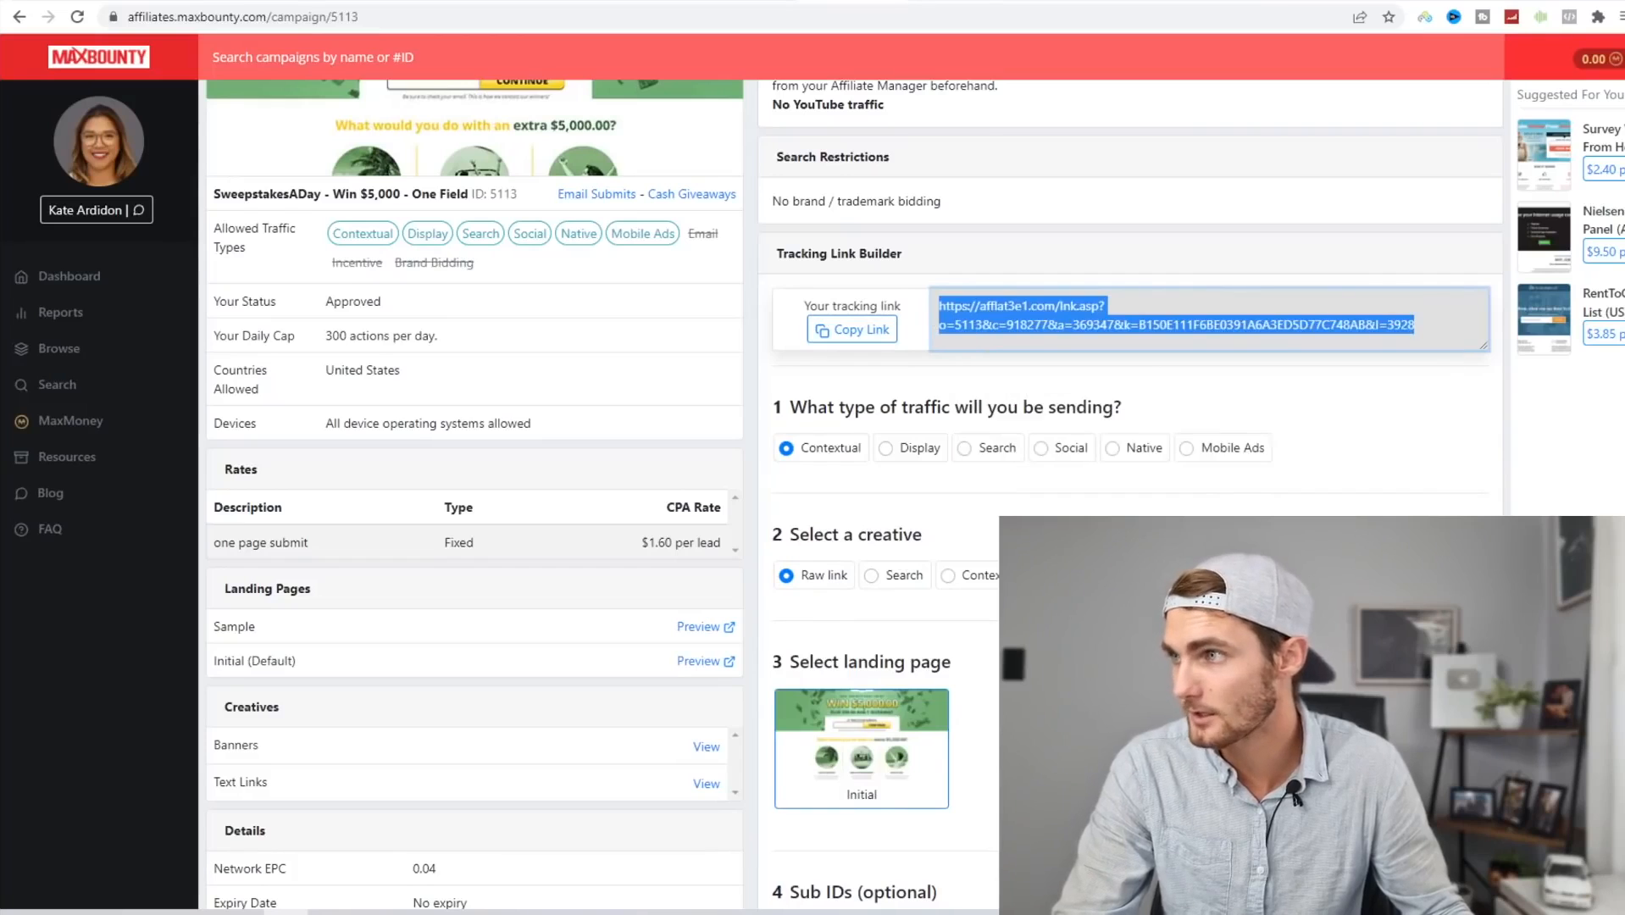
# Paste the copied tracking link into cell D2 under Link in the Google Sheets spreadsheet.
pyautogui.hotkey('ctrl', 'Tab')
pyautogui.click(592, 283)
pyautogui.hotkey('ctrl', 'v')
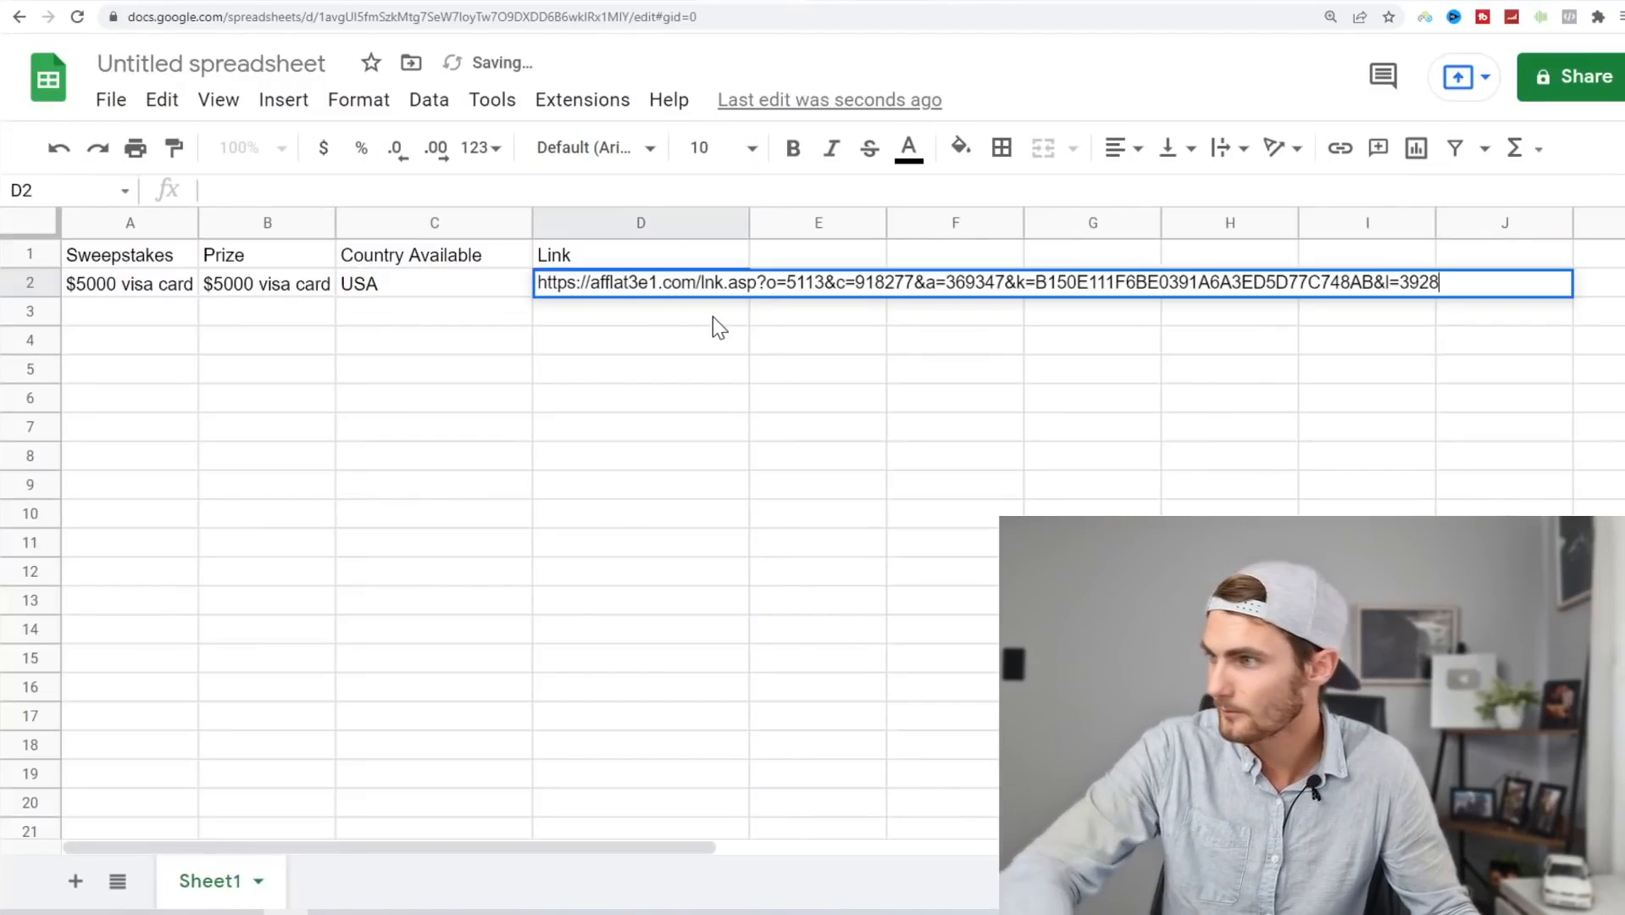
pyautogui.click(729, 434)
# Open MaxBounty's National Consumer Center $1000 Visa Card campaign and copy "$1000 Visa Card" from its title into spreadsheet cells A3 and B3.
pyautogui.hotkey('ctrl', 'Tab')
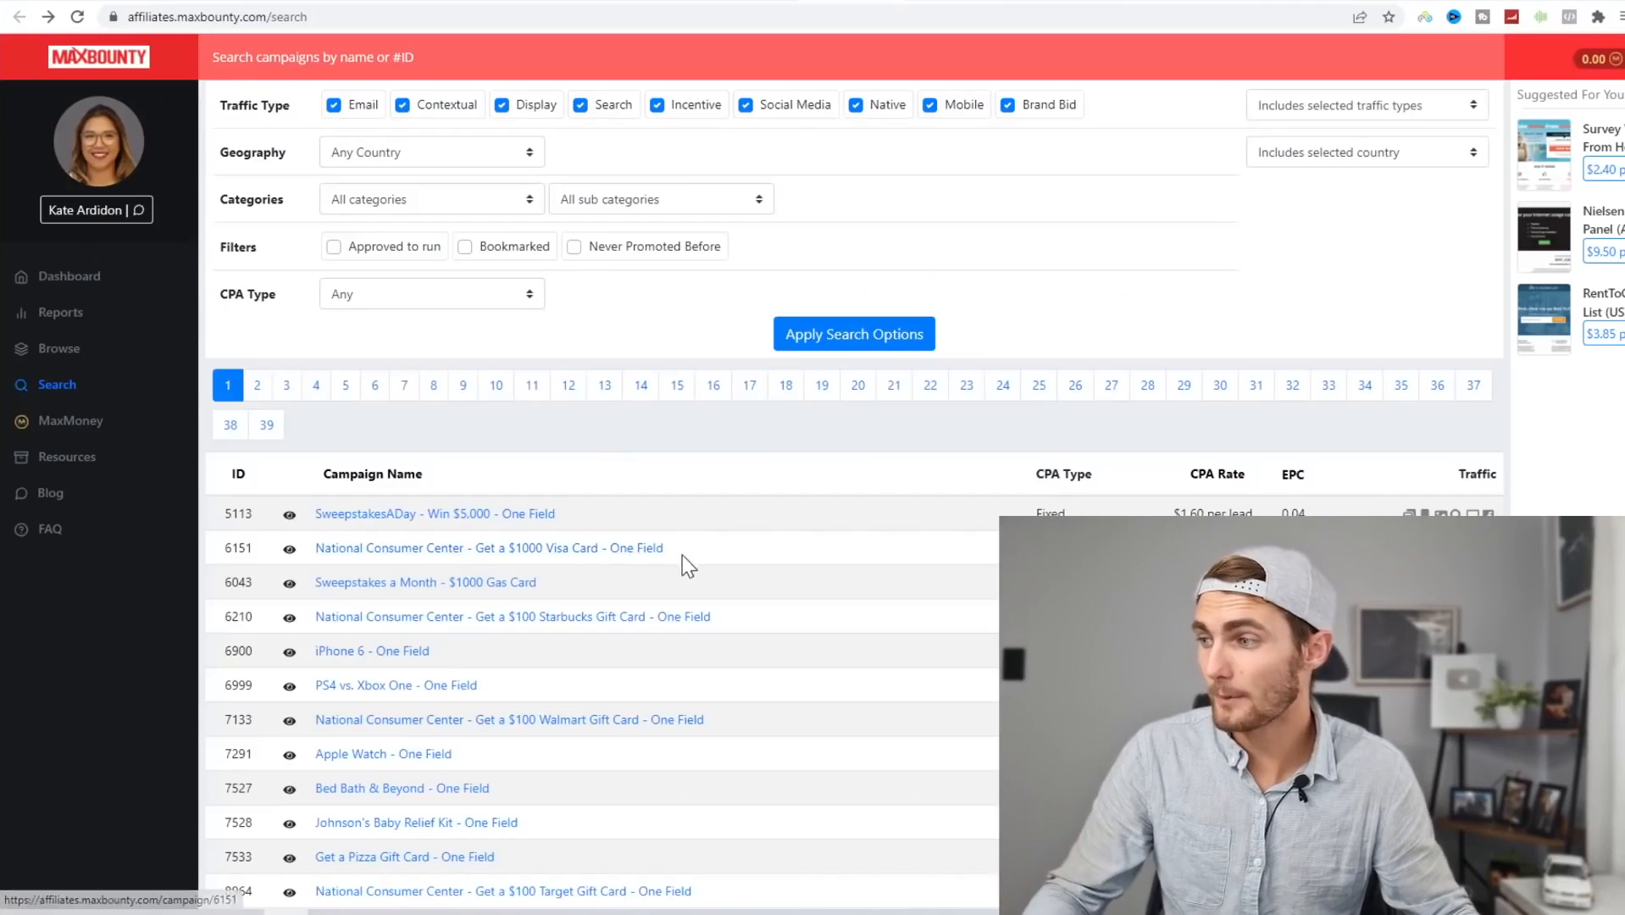
pyautogui.click(544, 550)
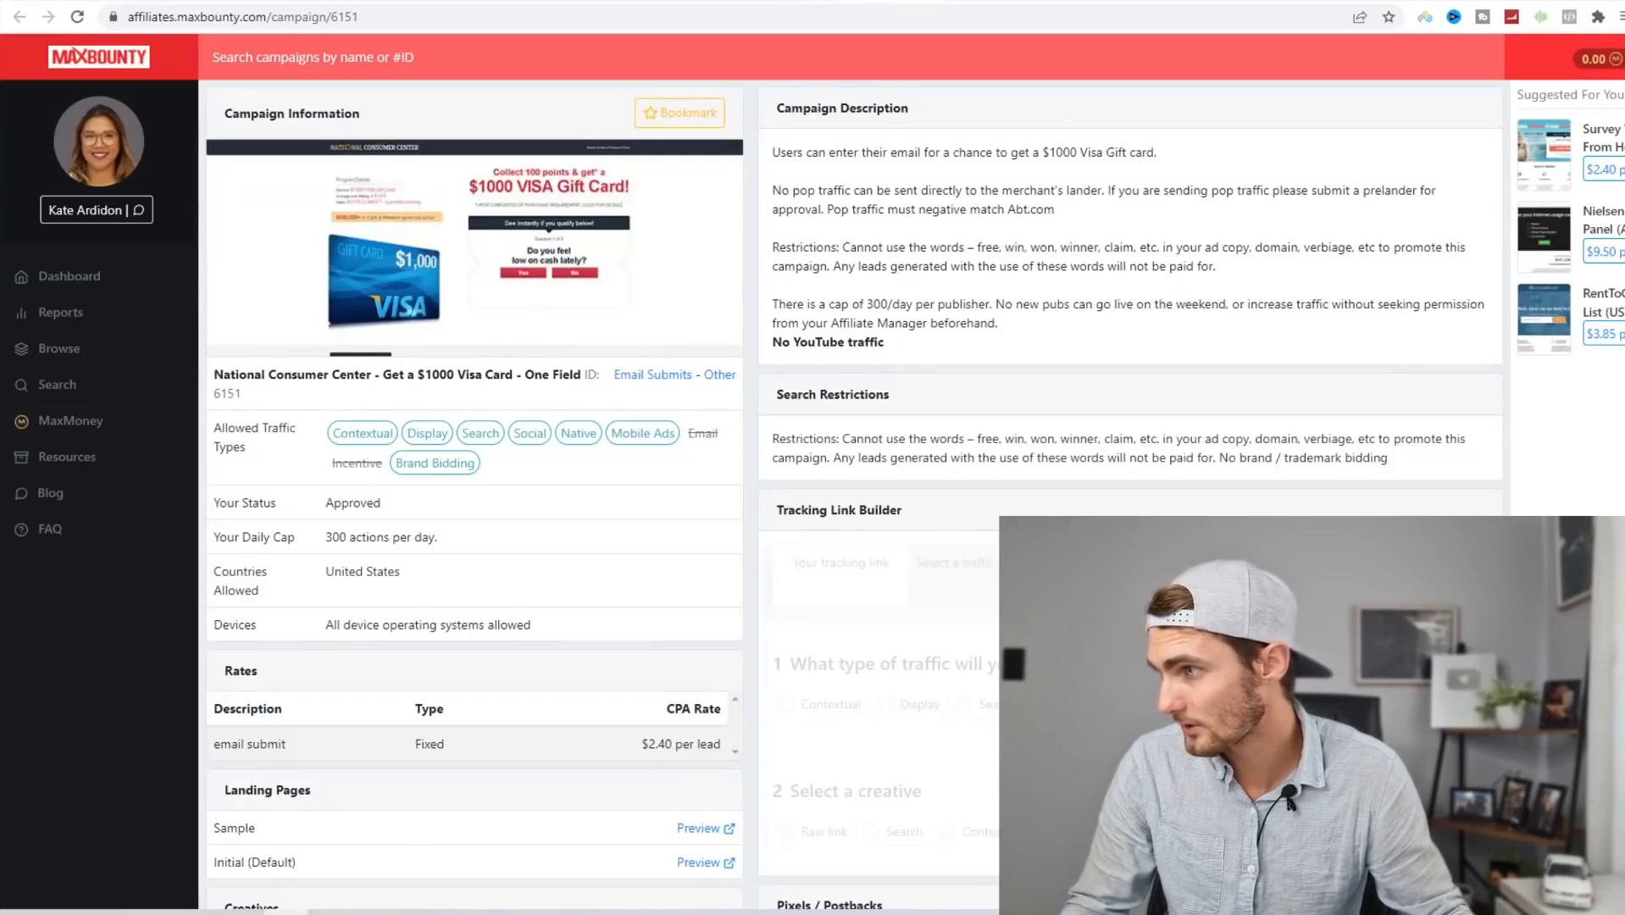
pyautogui.moveTo(417, 374); pyautogui.dragTo(515, 375)
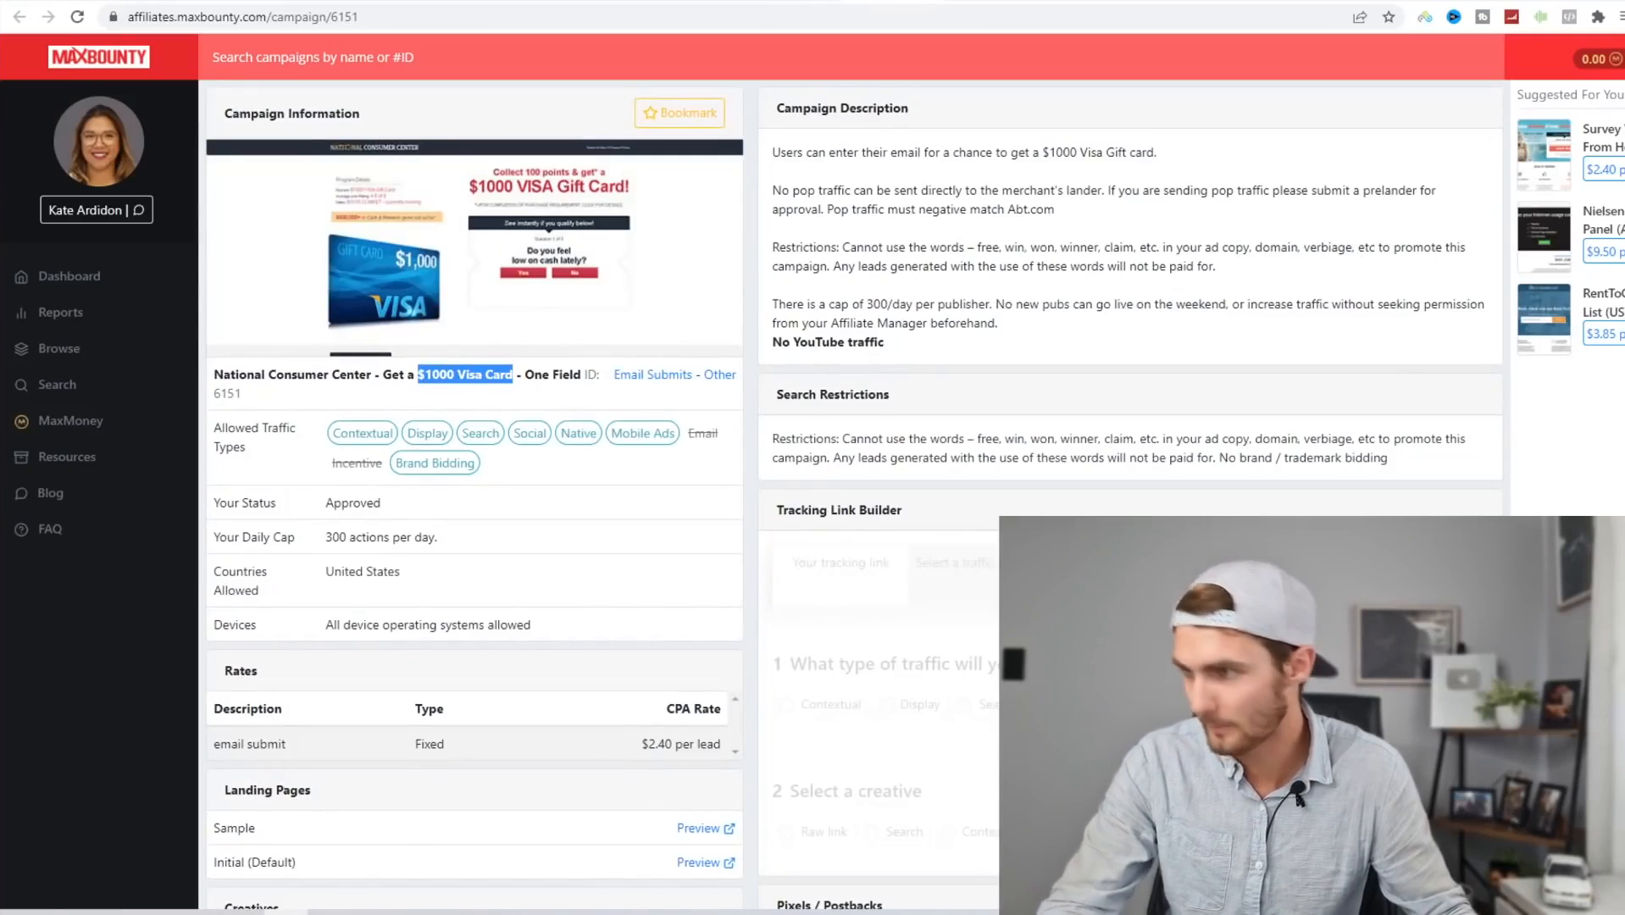
pyautogui.hotkey('ctrl', 'Tab')
pyautogui.doubleClick(108, 318)
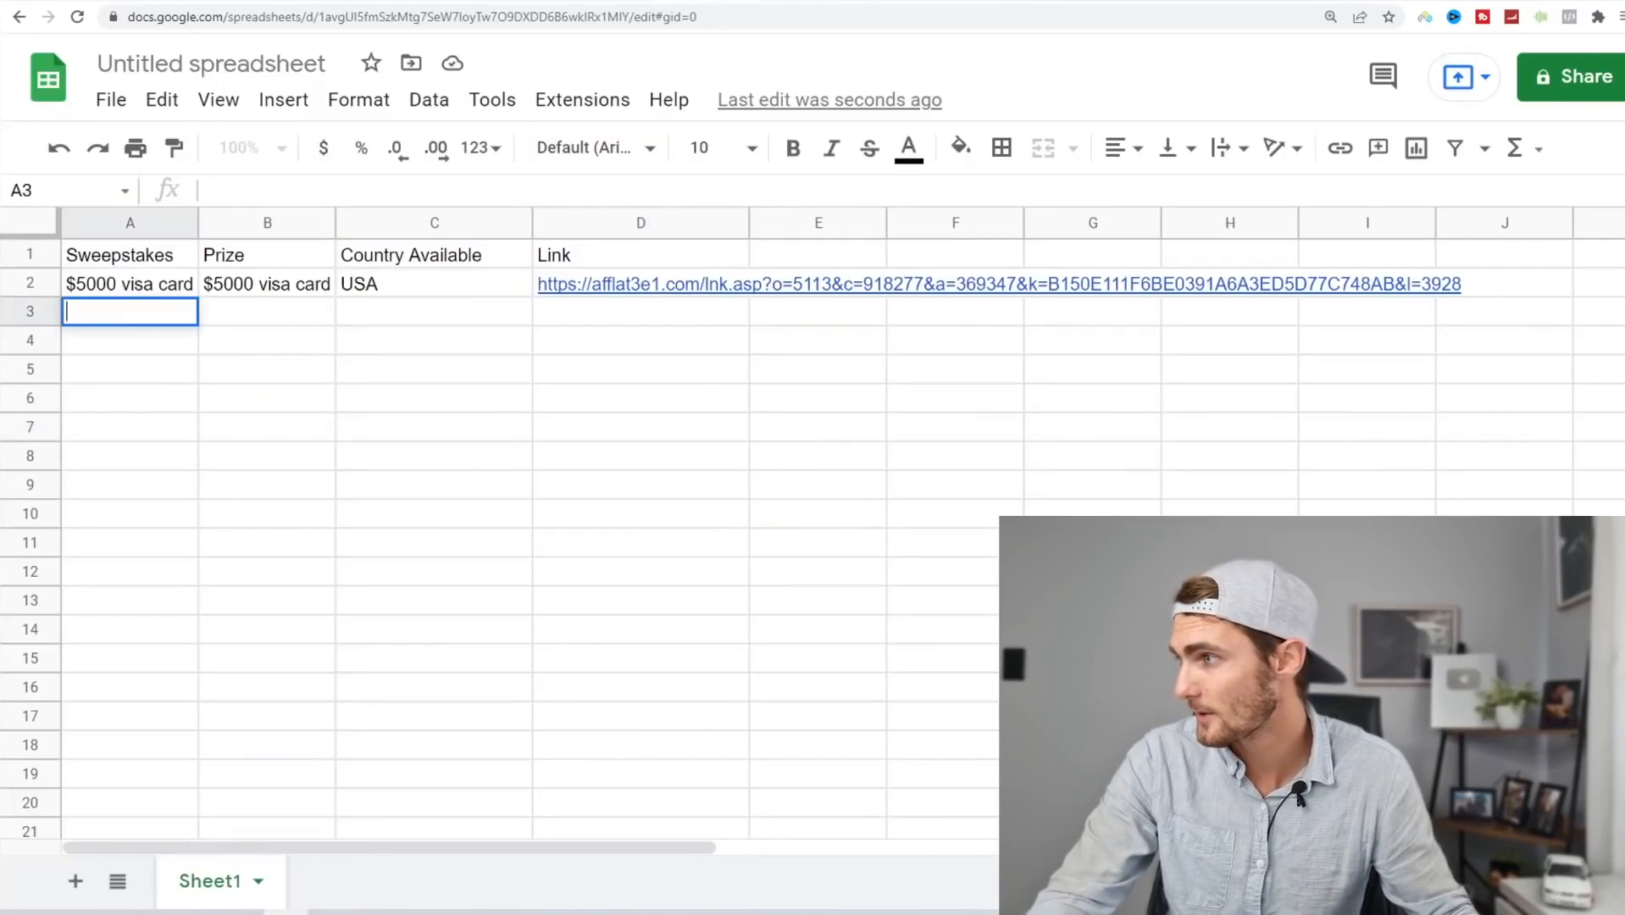
pyautogui.hotkey('ctrl', 'v')
pyautogui.click(240, 322)
pyautogui.hotkey('ctrl', 'v')
# Widen columns A and B to fit their text and enter "USA" in cell C3.
pyautogui.moveTo(196, 222); pyautogui.dragTo(294, 222)
pyautogui.moveTo(432, 222); pyautogui.dragTo(488, 222)
pyautogui.click(561, 320)
pyautogui.write('USA')
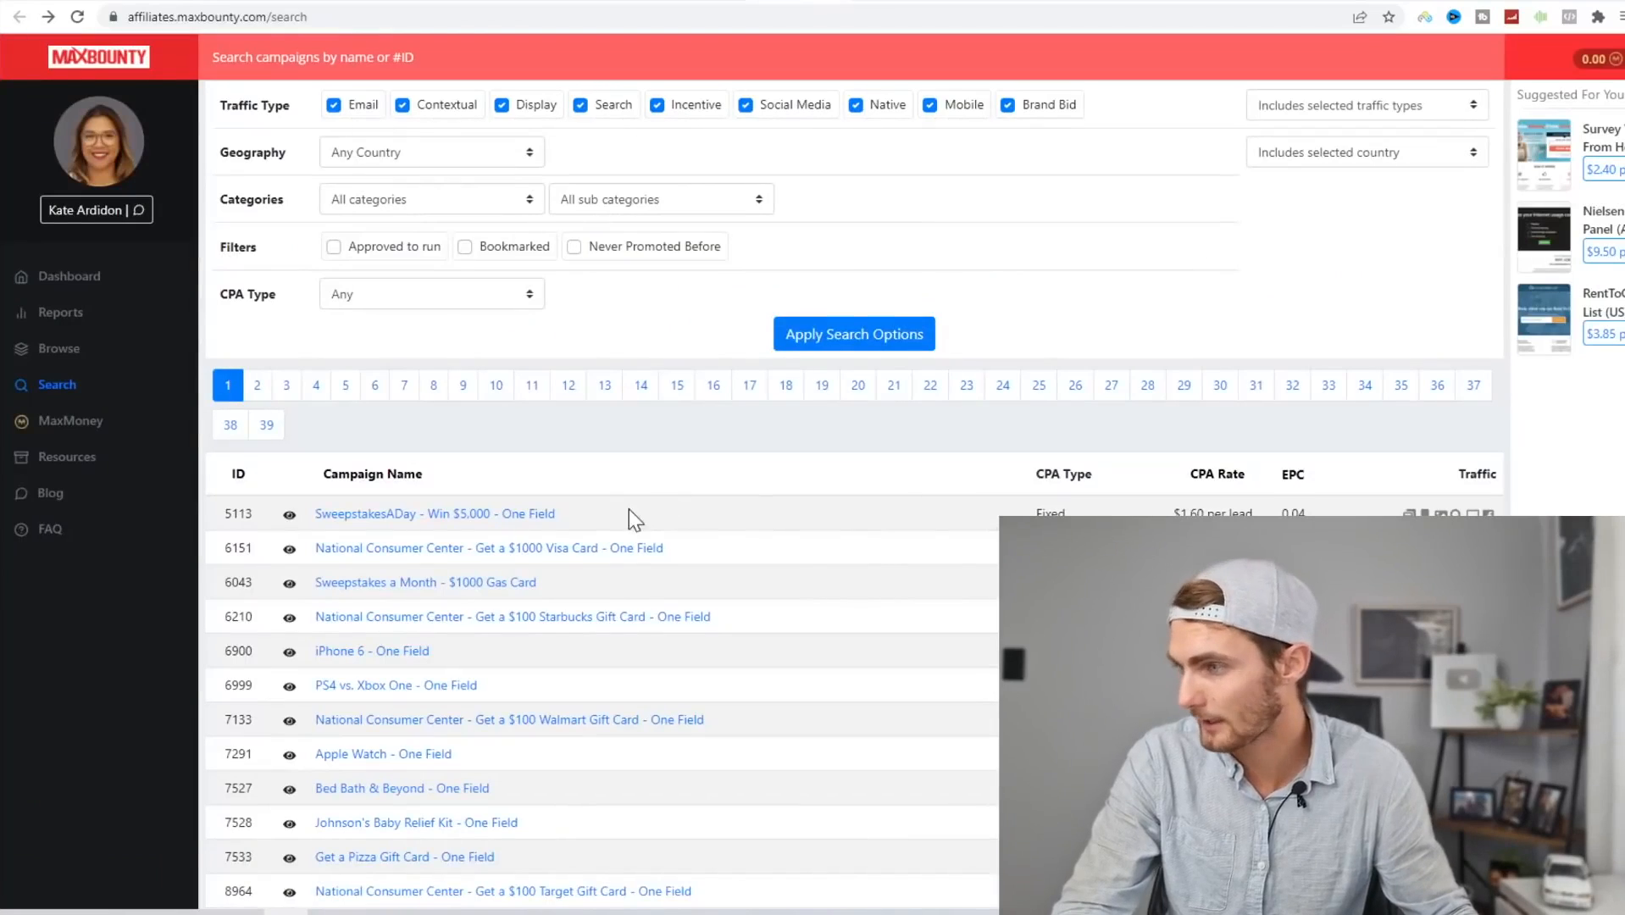
# In MaxBounty, build the $1000 Visa Card campaign's tracking link for Contextual traffic with the Raw link creative, and copy it.
pyautogui.click(661, 548)
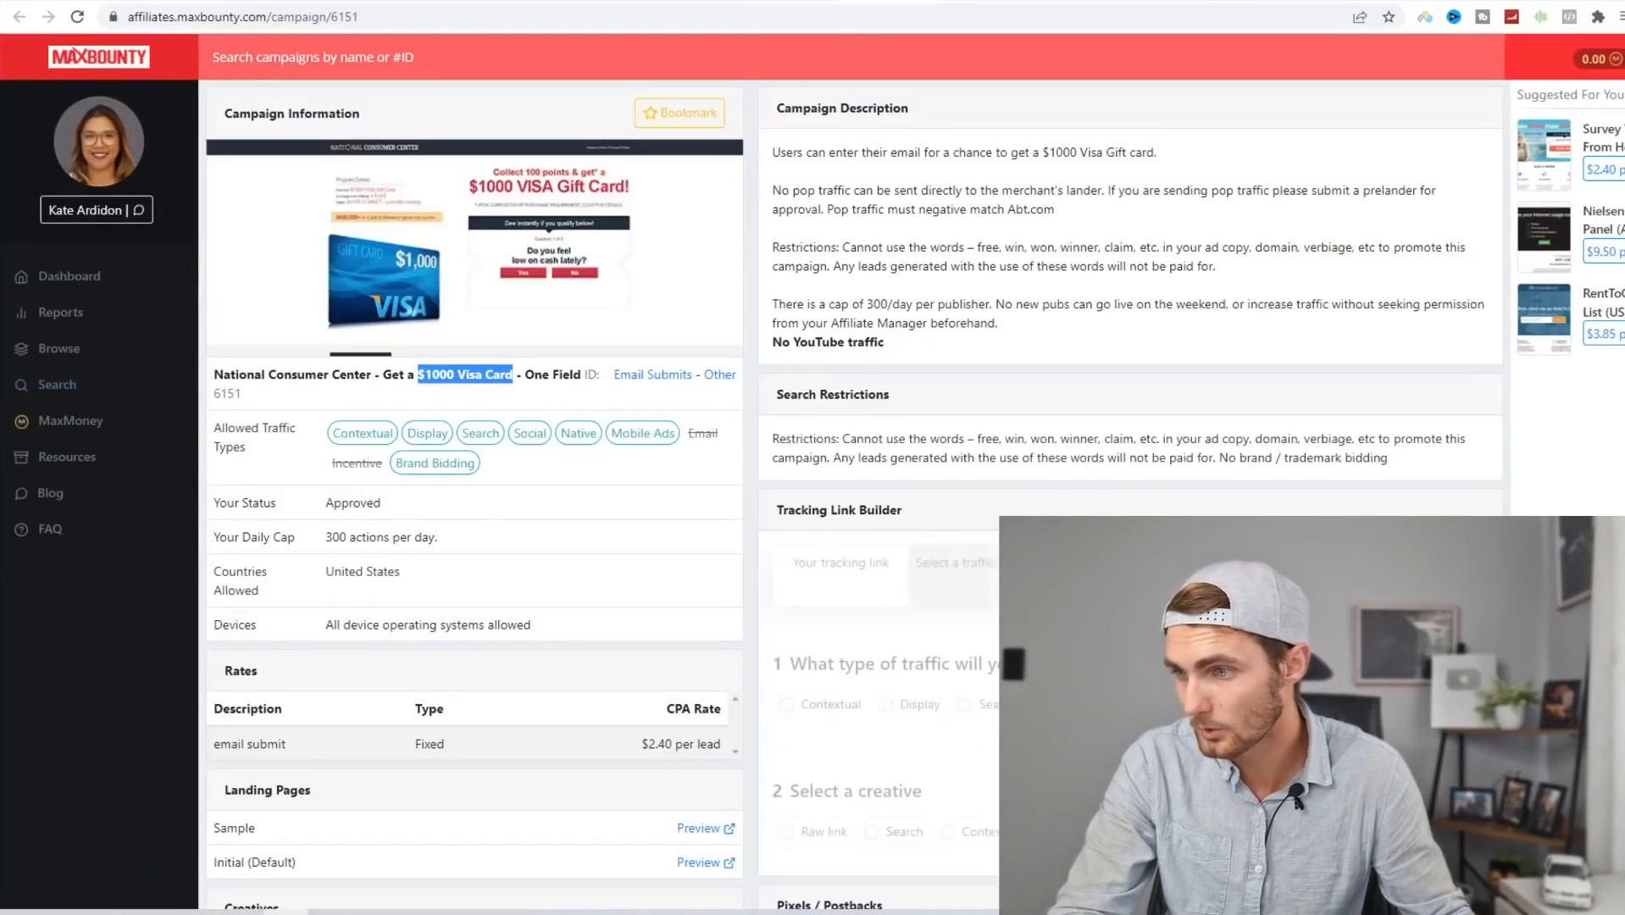
pyautogui.scroll(-3, 475, 424)
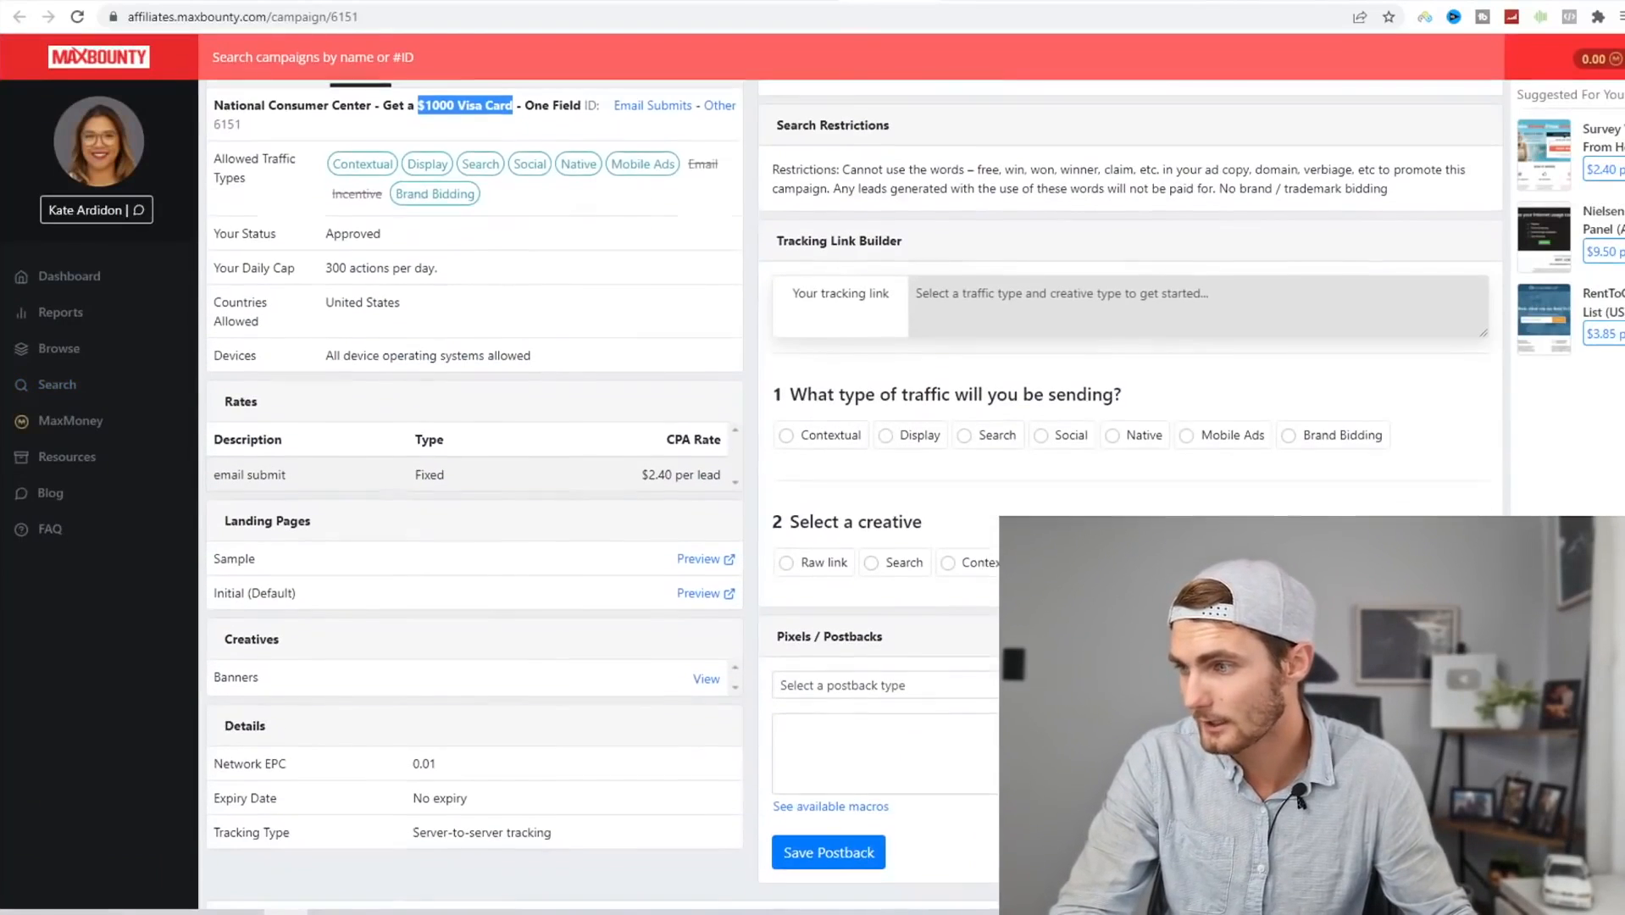
pyautogui.click(788, 434)
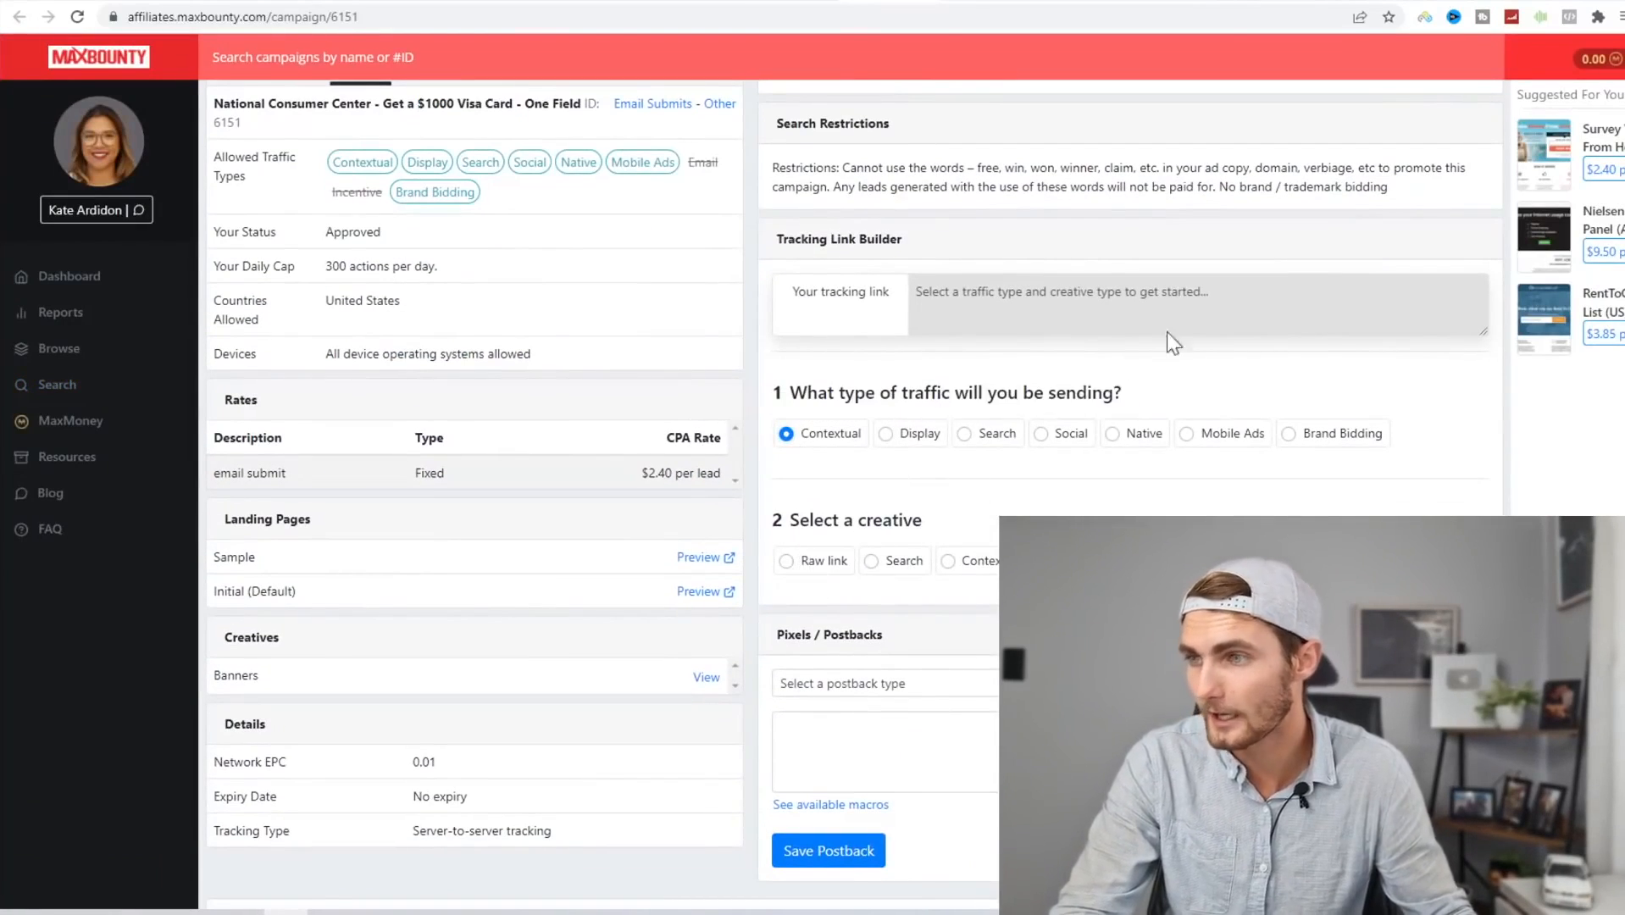
pyautogui.click(814, 562)
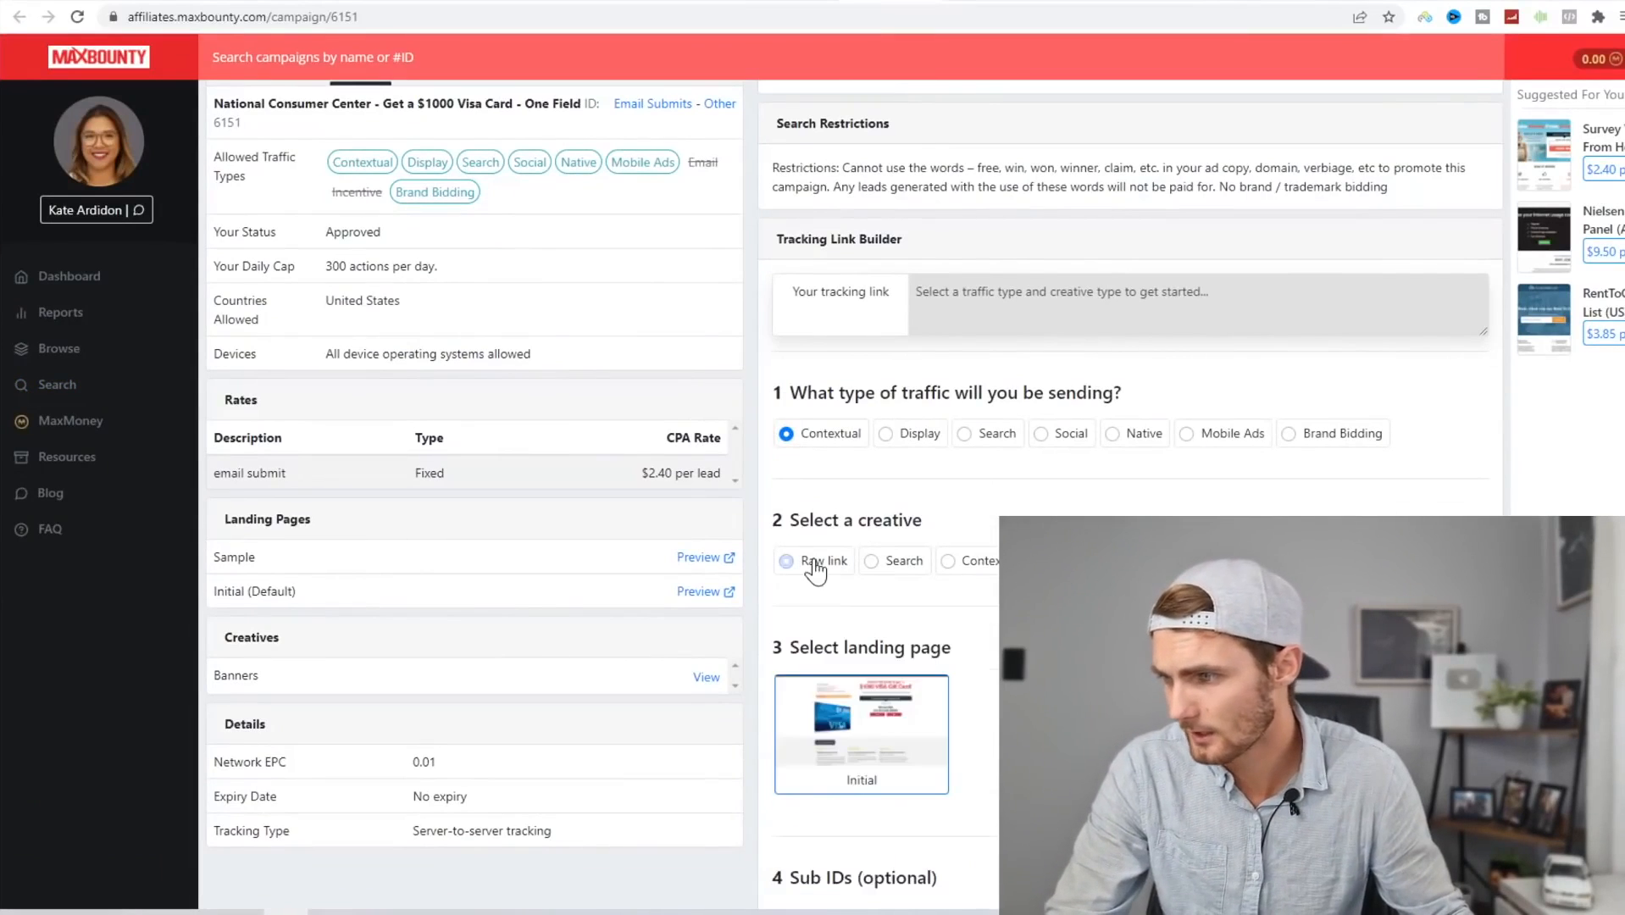
pyautogui.moveTo(1419, 311); pyautogui.dragTo(932, 297)
pyautogui.rightClick(961, 299)
pyautogui.click(991, 315)
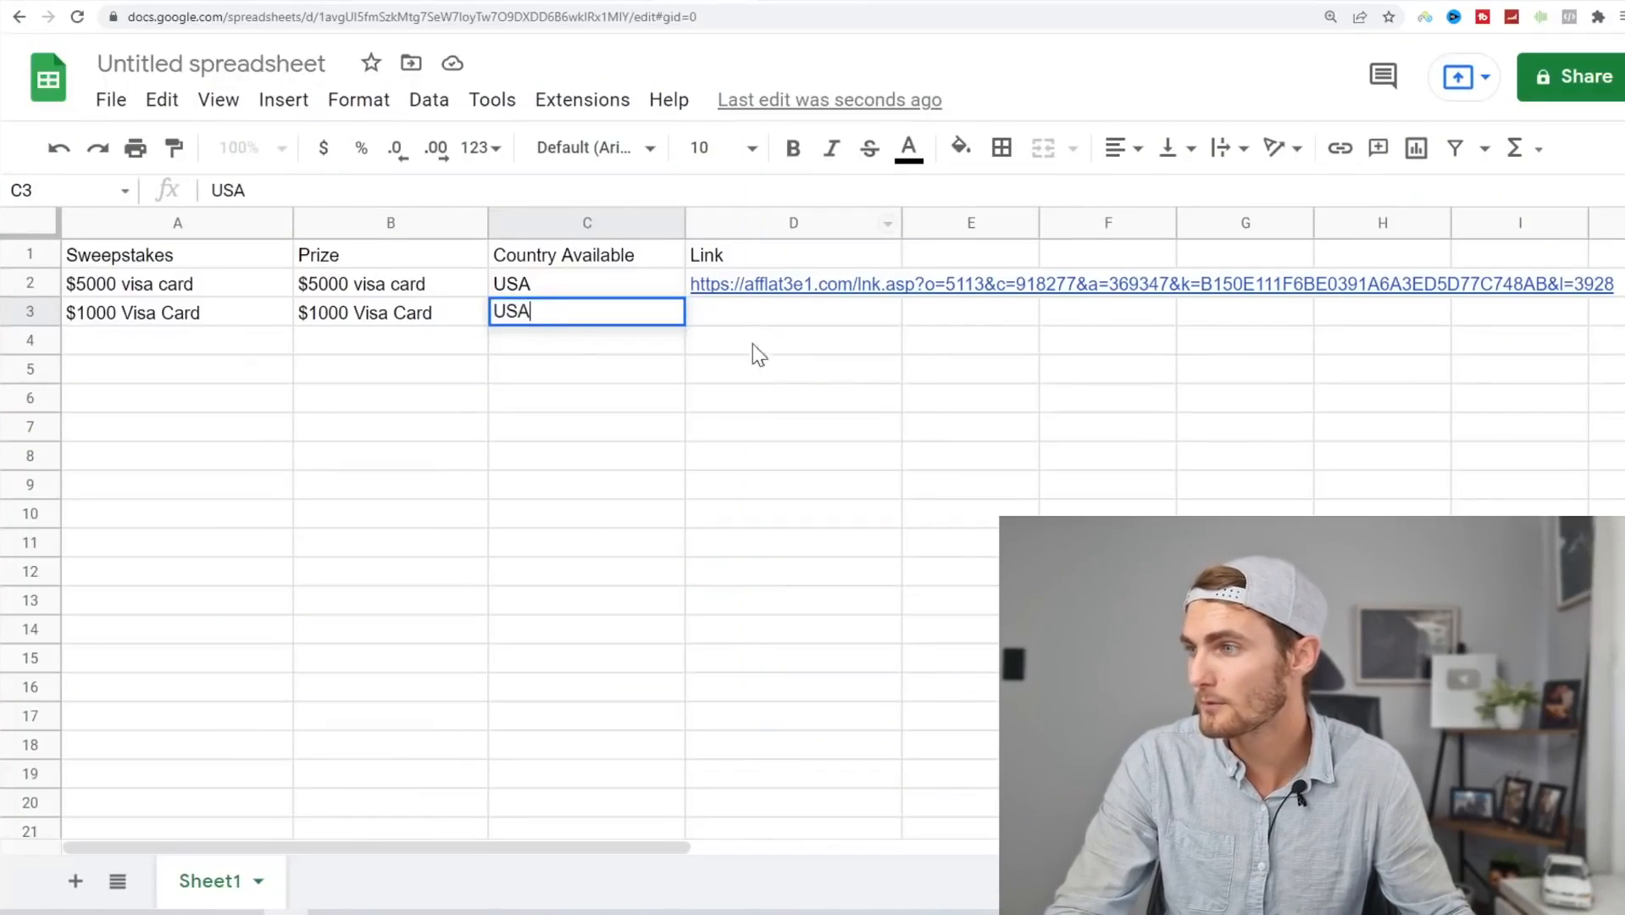
# In the spreadsheet, paste the copied $1000 Visa Card tracking link into cell D3.
pyautogui.press('Tab')
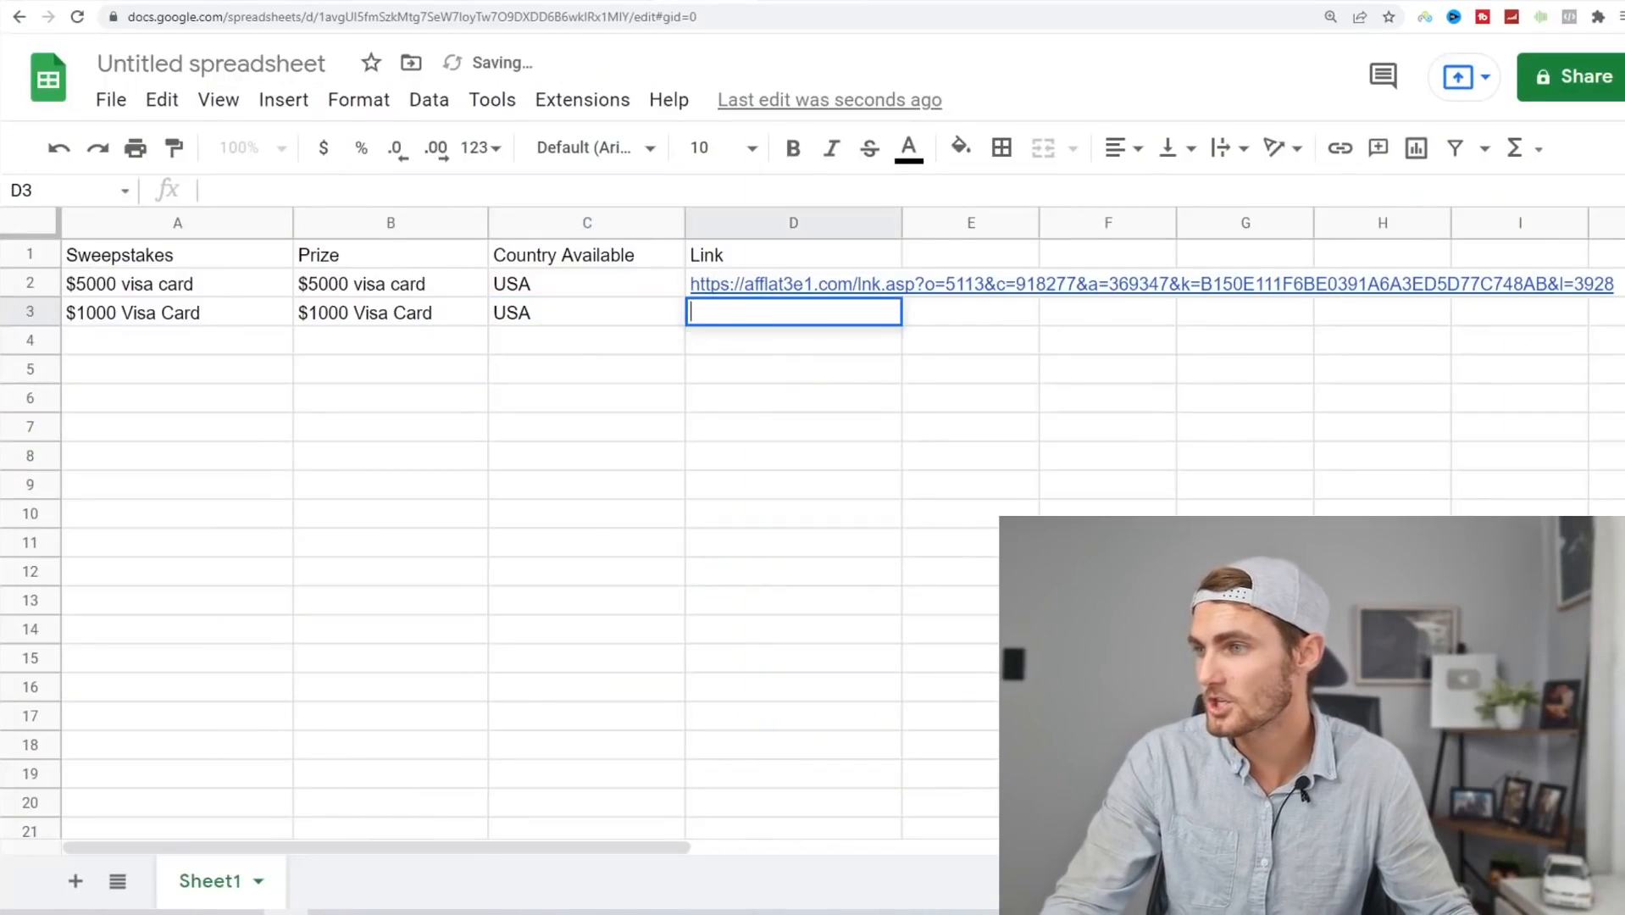
pyautogui.hotkey('ctrl', 'v')
pyautogui.click(928, 514)
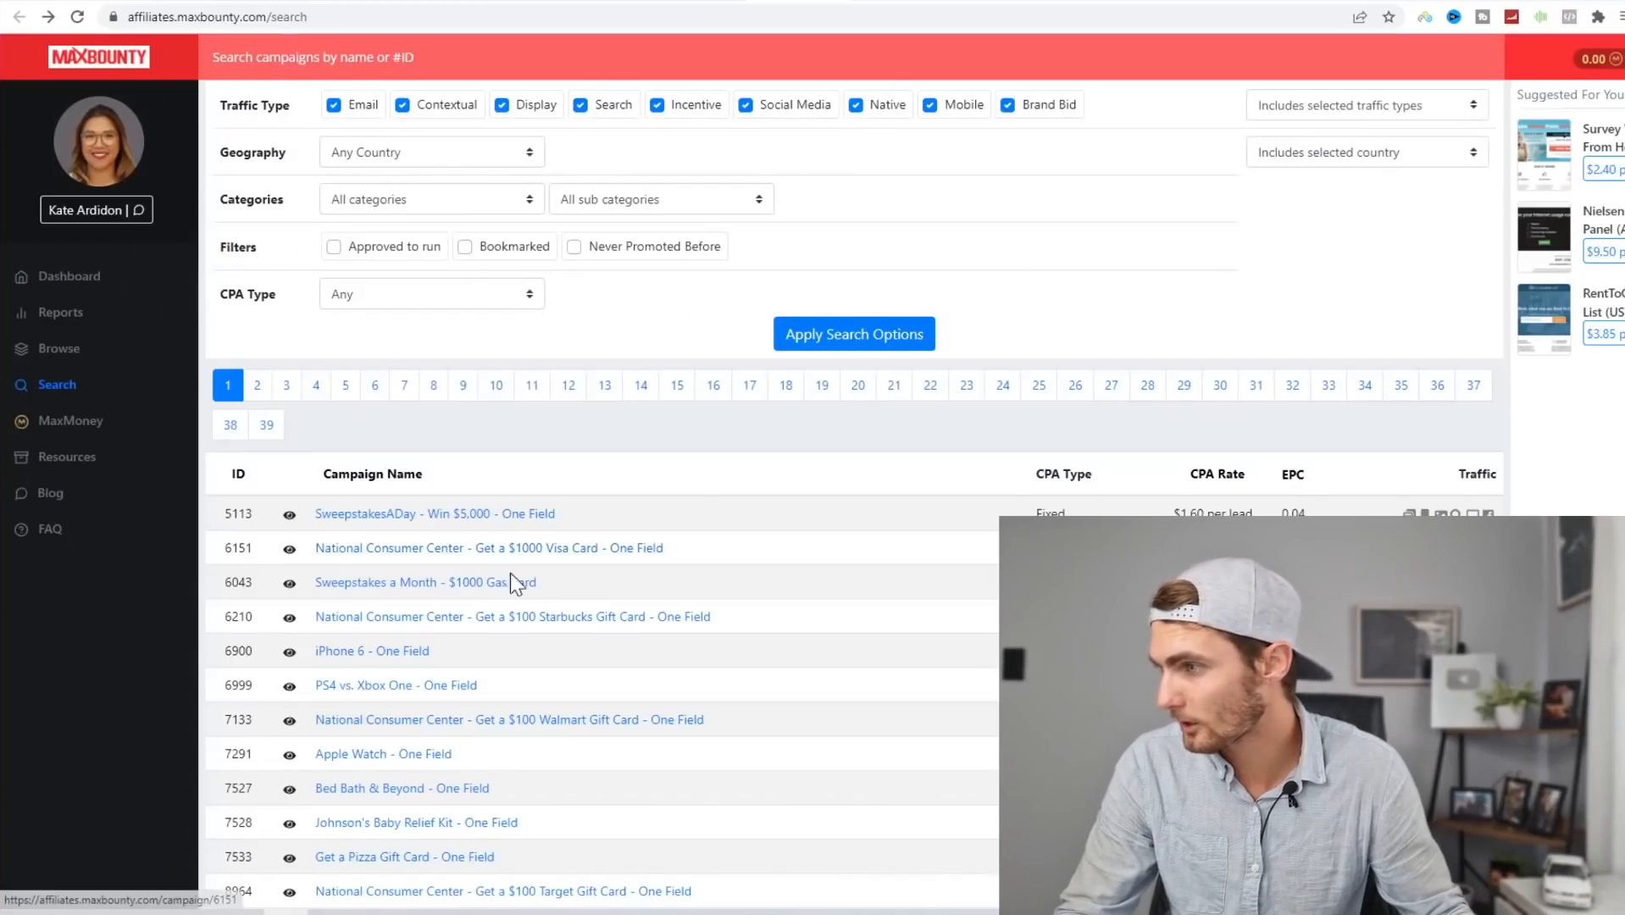
# Open MaxBounty's Sweepstakes a Month $1000 Gas Card campaign, then enter "$1000 Gas Gift Card" in spreadsheet cells A4 and B4.
pyautogui.click(426, 582)
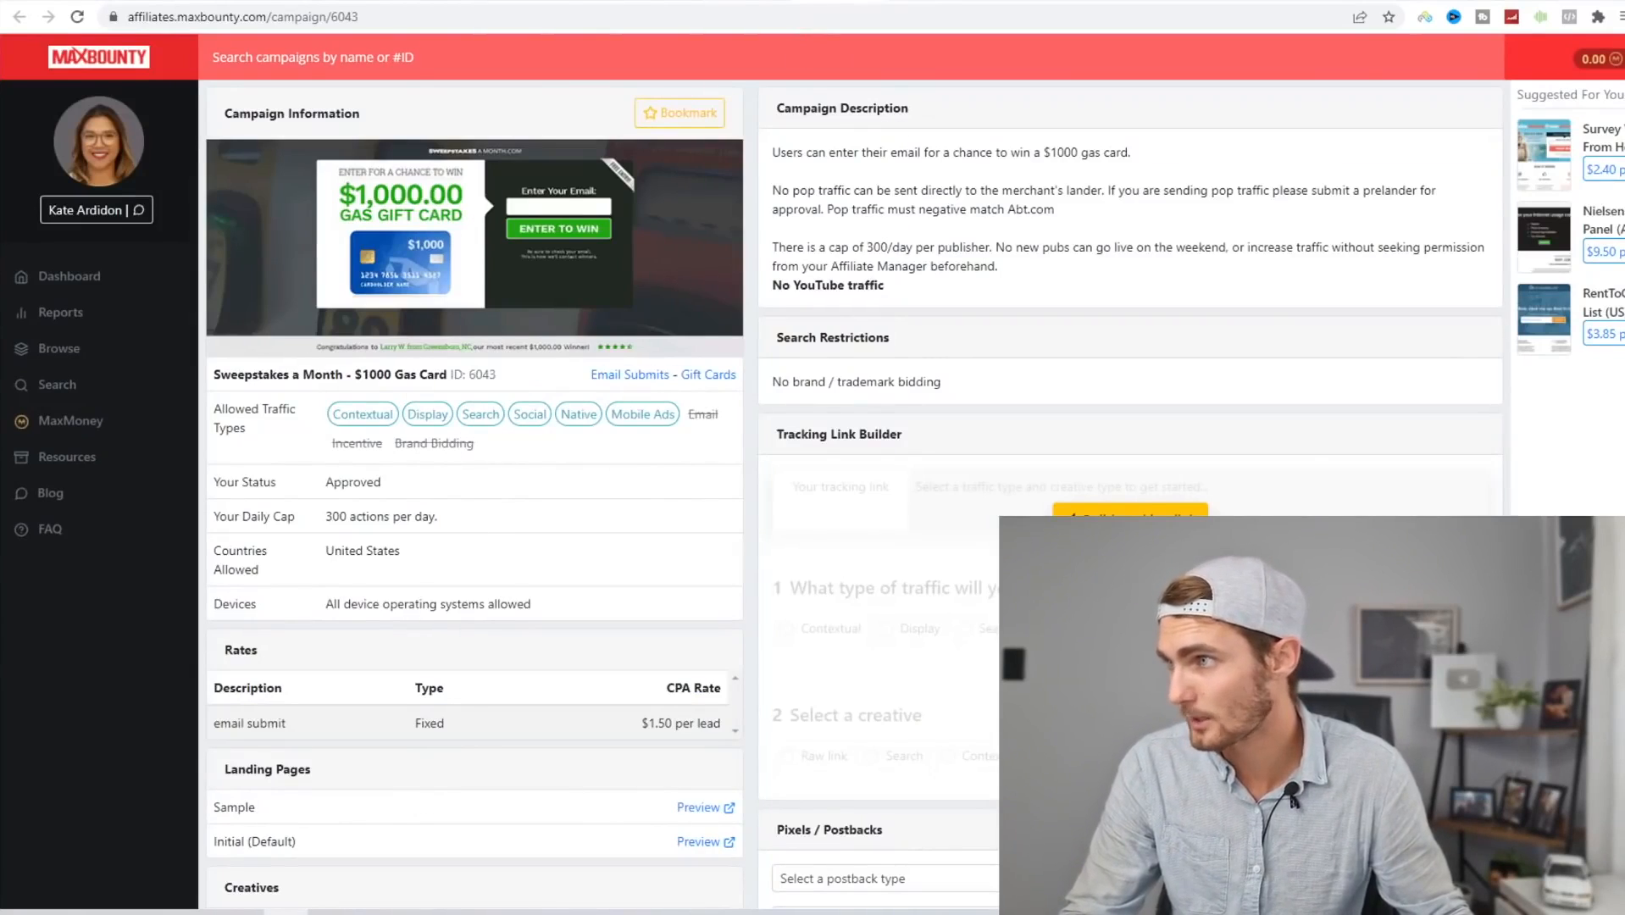
pyautogui.hotkey('ctrl', 'Tab')
pyautogui.doubleClick(154, 346)
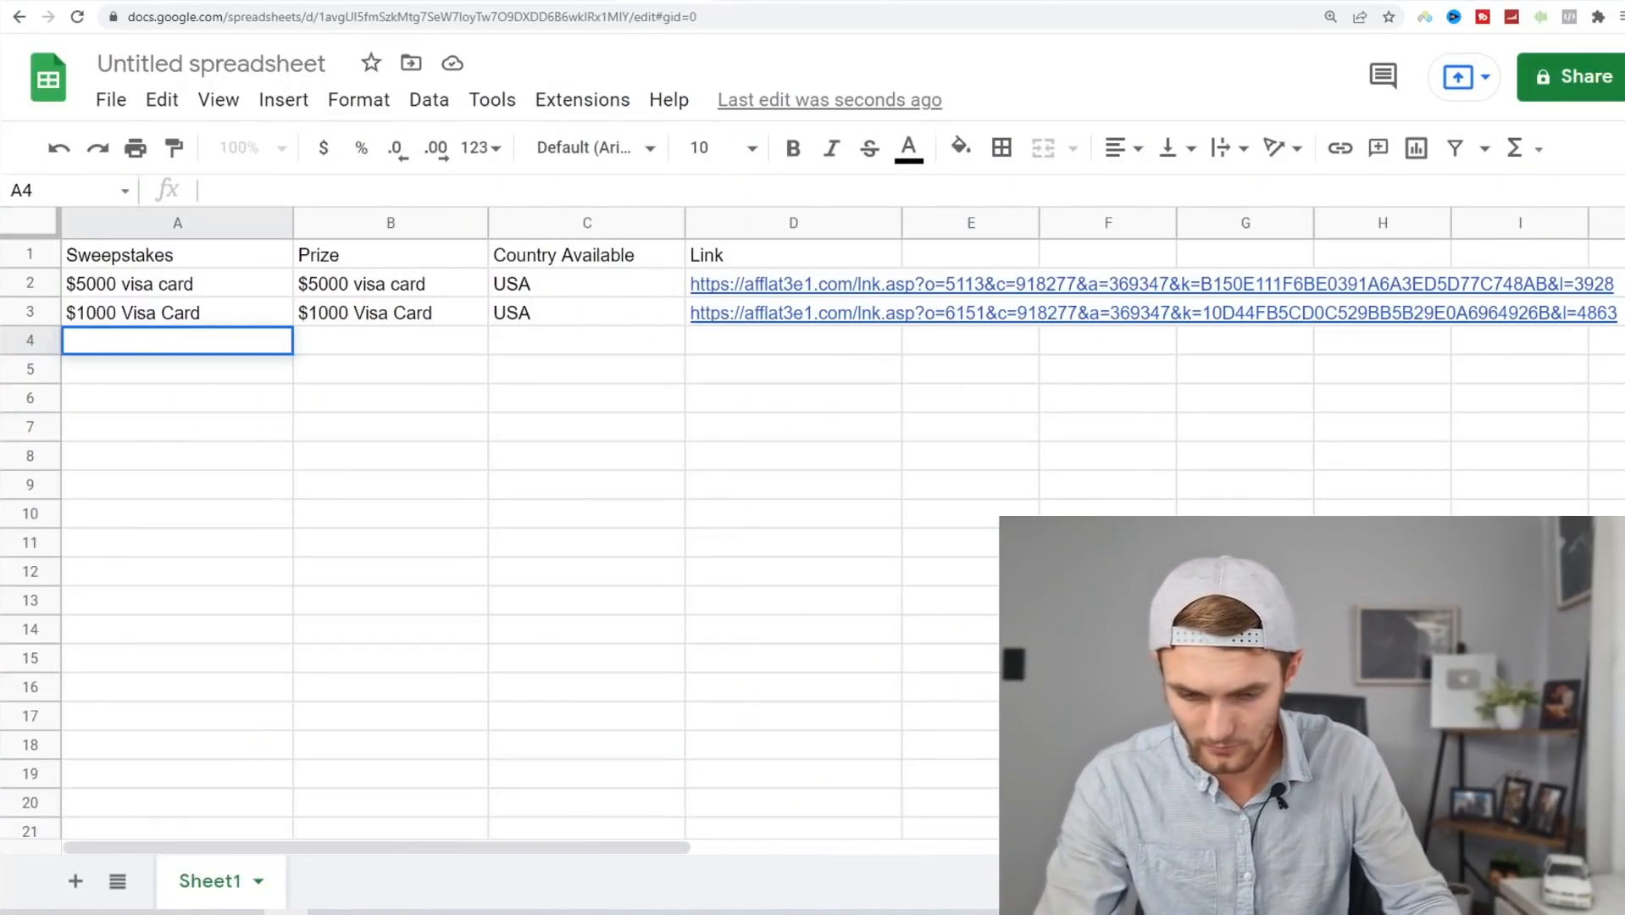
pyautogui.write('$1000 Gas Gift Card')
pyautogui.hotkey('ctrl', 'a')
pyautogui.hotkey('ctrl', 'c')
pyautogui.click(360, 360)
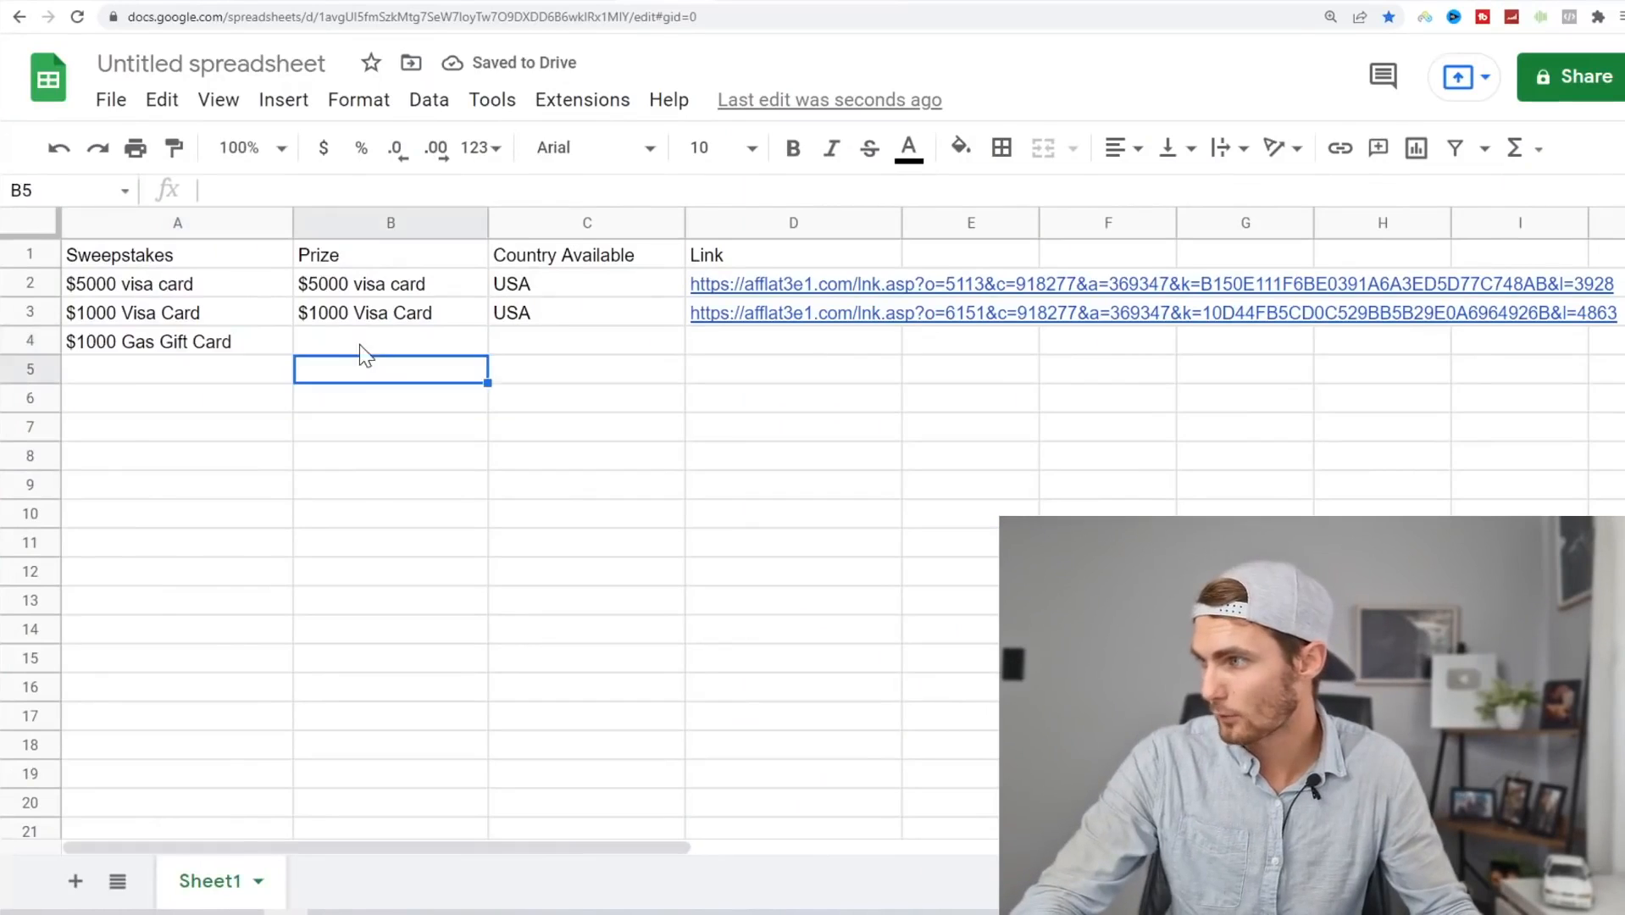
pyautogui.doubleClick(359, 345)
pyautogui.hotkey('ctrl', 'v')
# Enter "USA" in cell C4 and check it against the allowed countries of the MaxBounty gas card campaign.
pyautogui.click(589, 344)
pyautogui.write('USA')
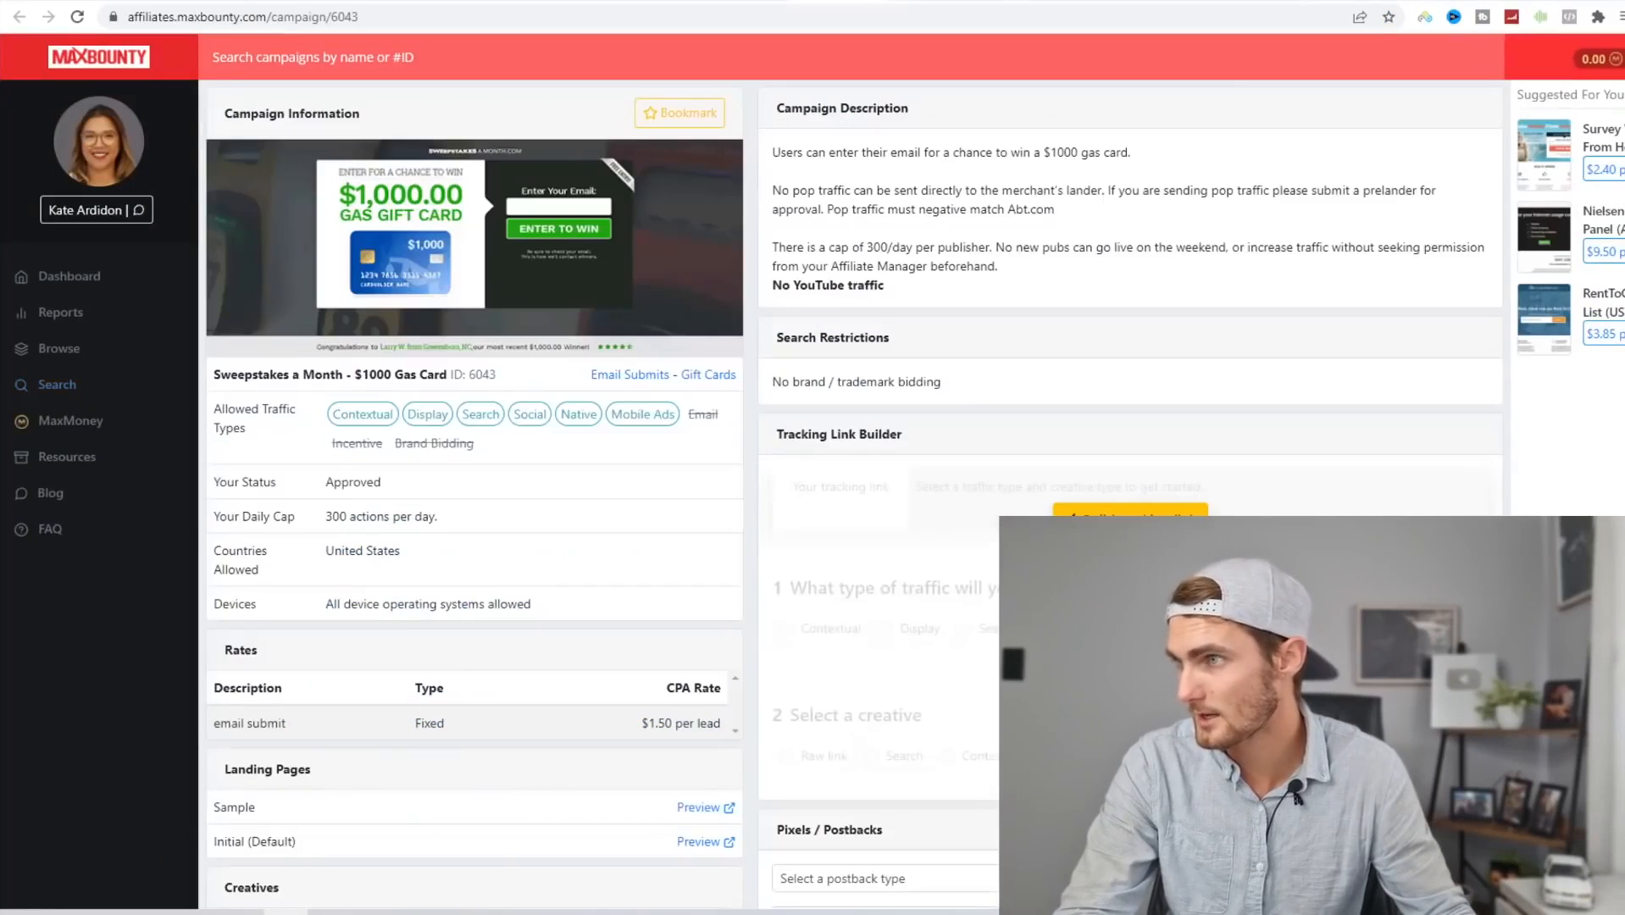
pyautogui.moveTo(413, 551); pyautogui.dragTo(323, 553)
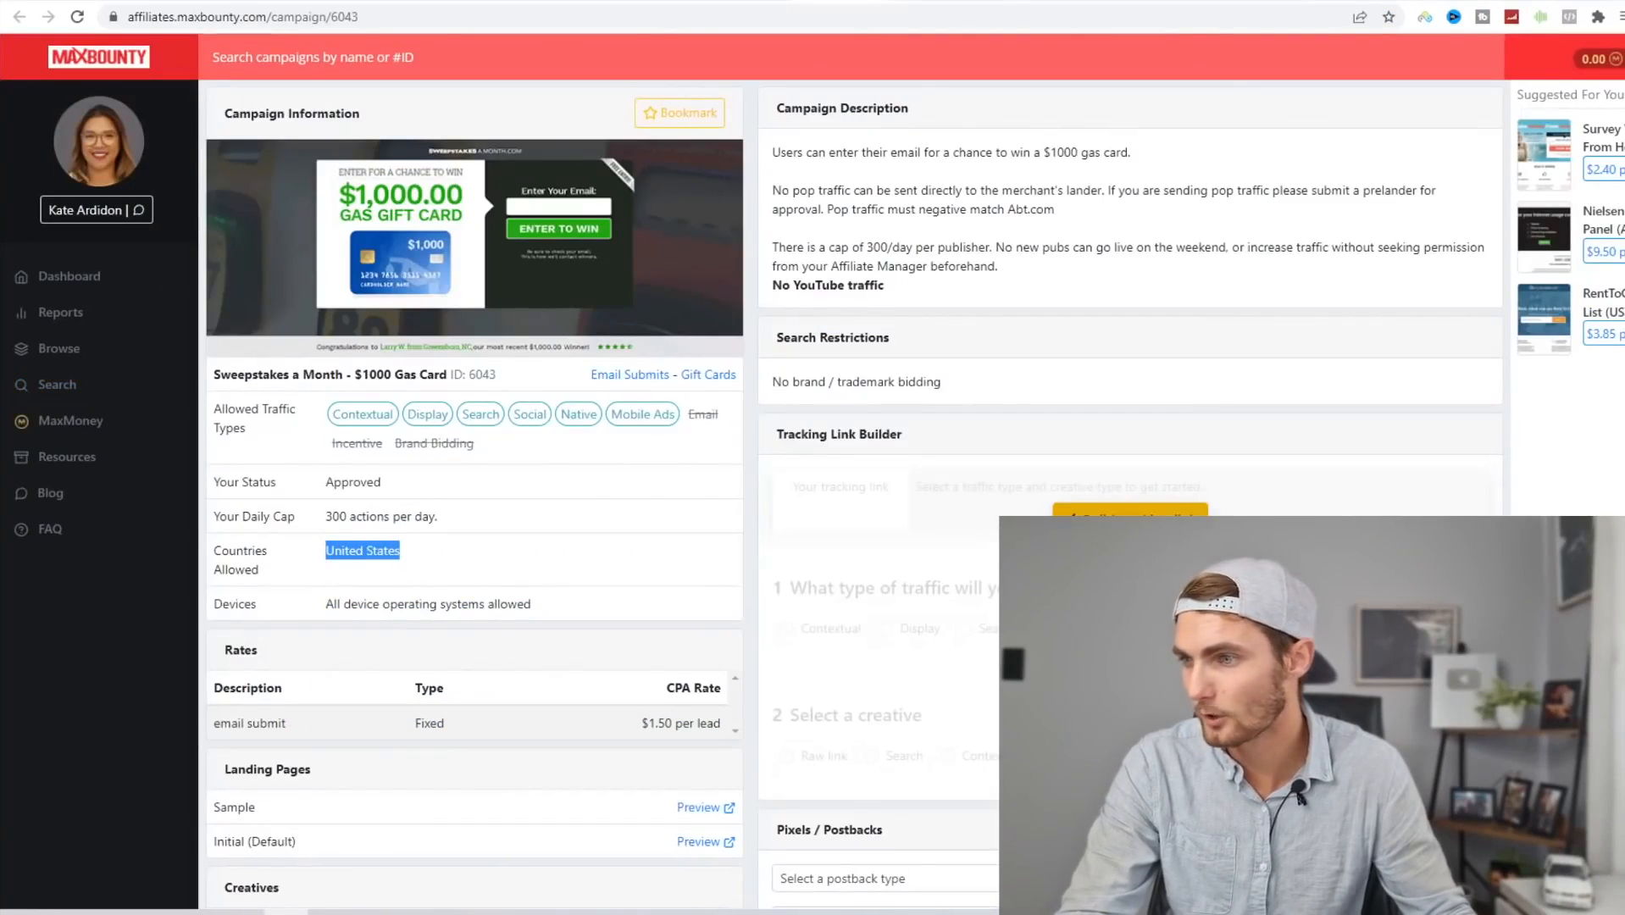
# Build the $1000 Gas Card campaign's tracking link for Contextual traffic with the Raw link creative, and copy it.
pyautogui.click(792, 759)
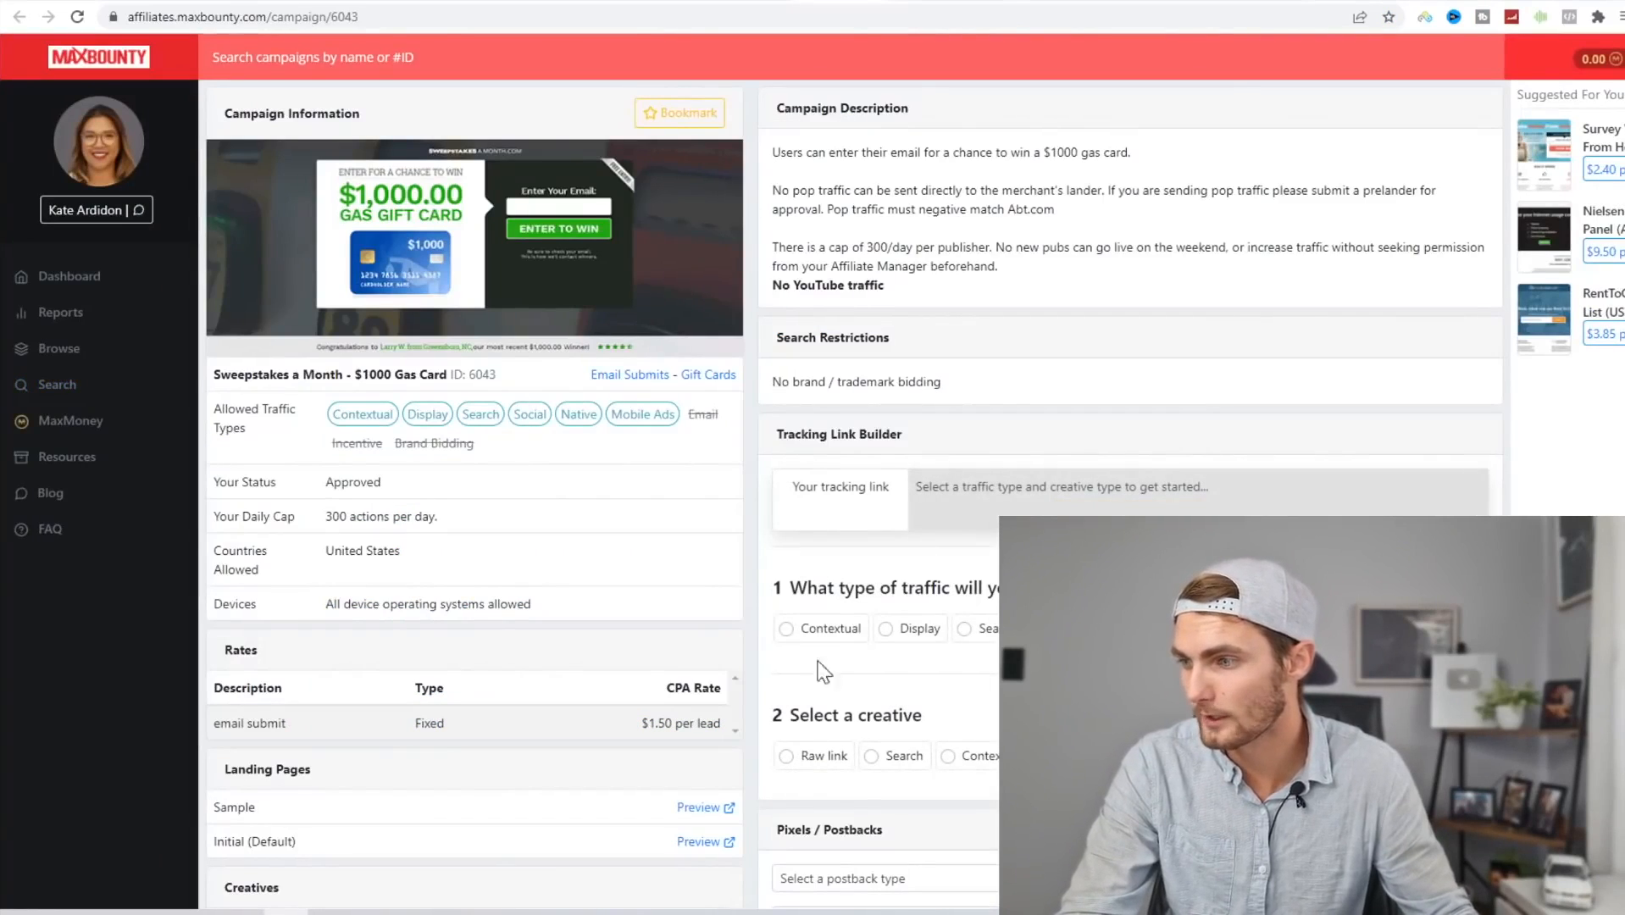
pyautogui.click(801, 628)
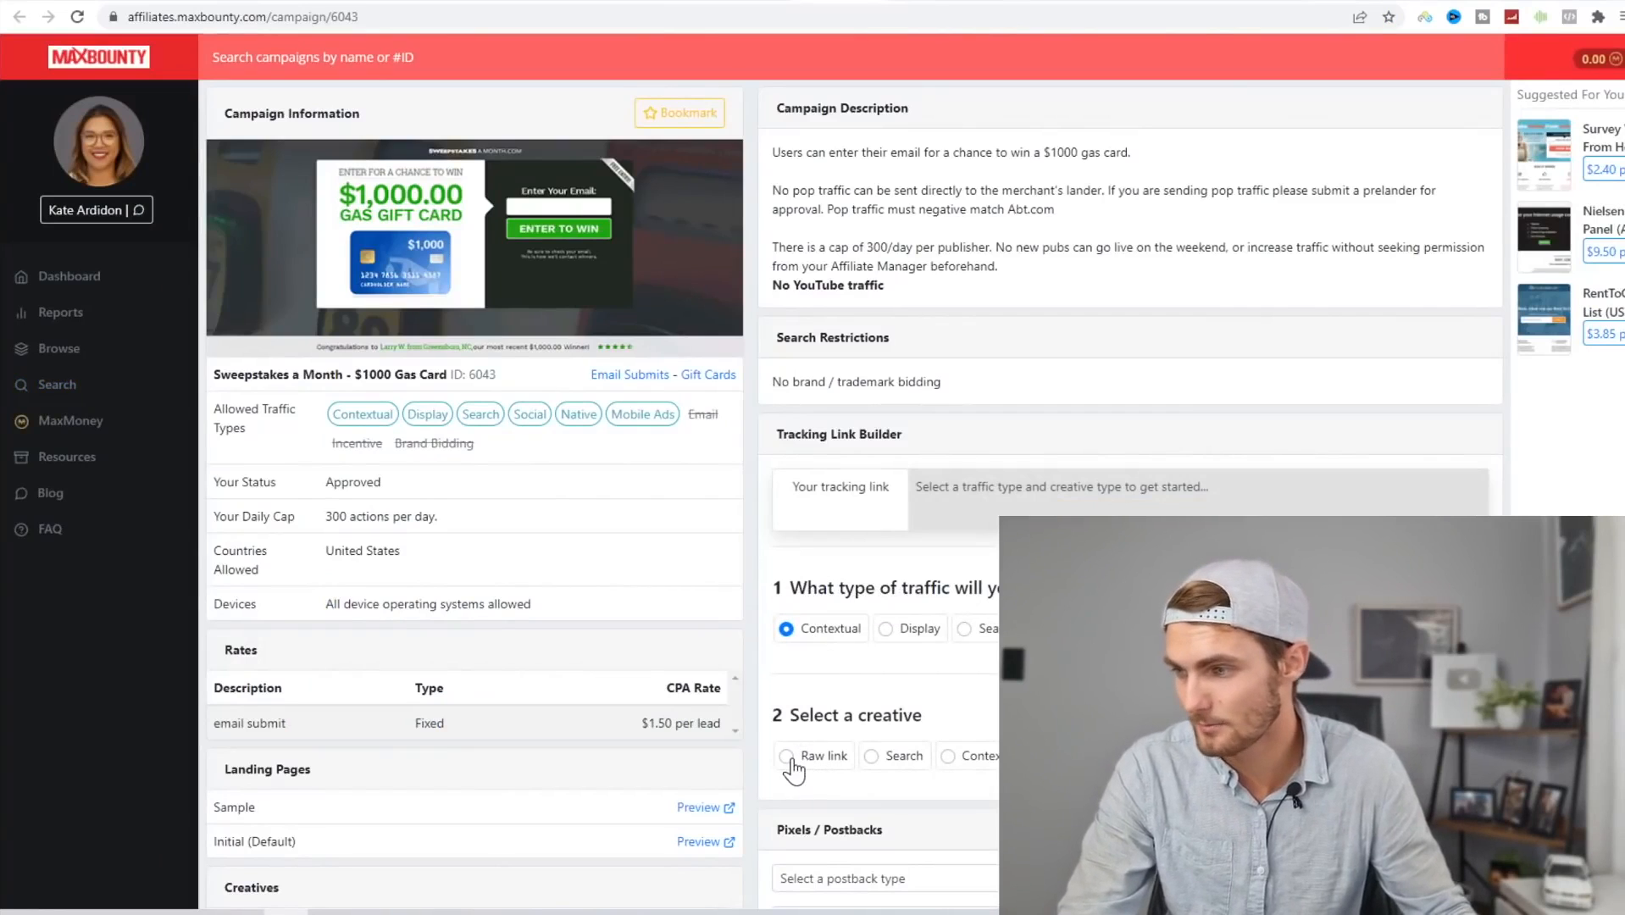
pyautogui.click(803, 755)
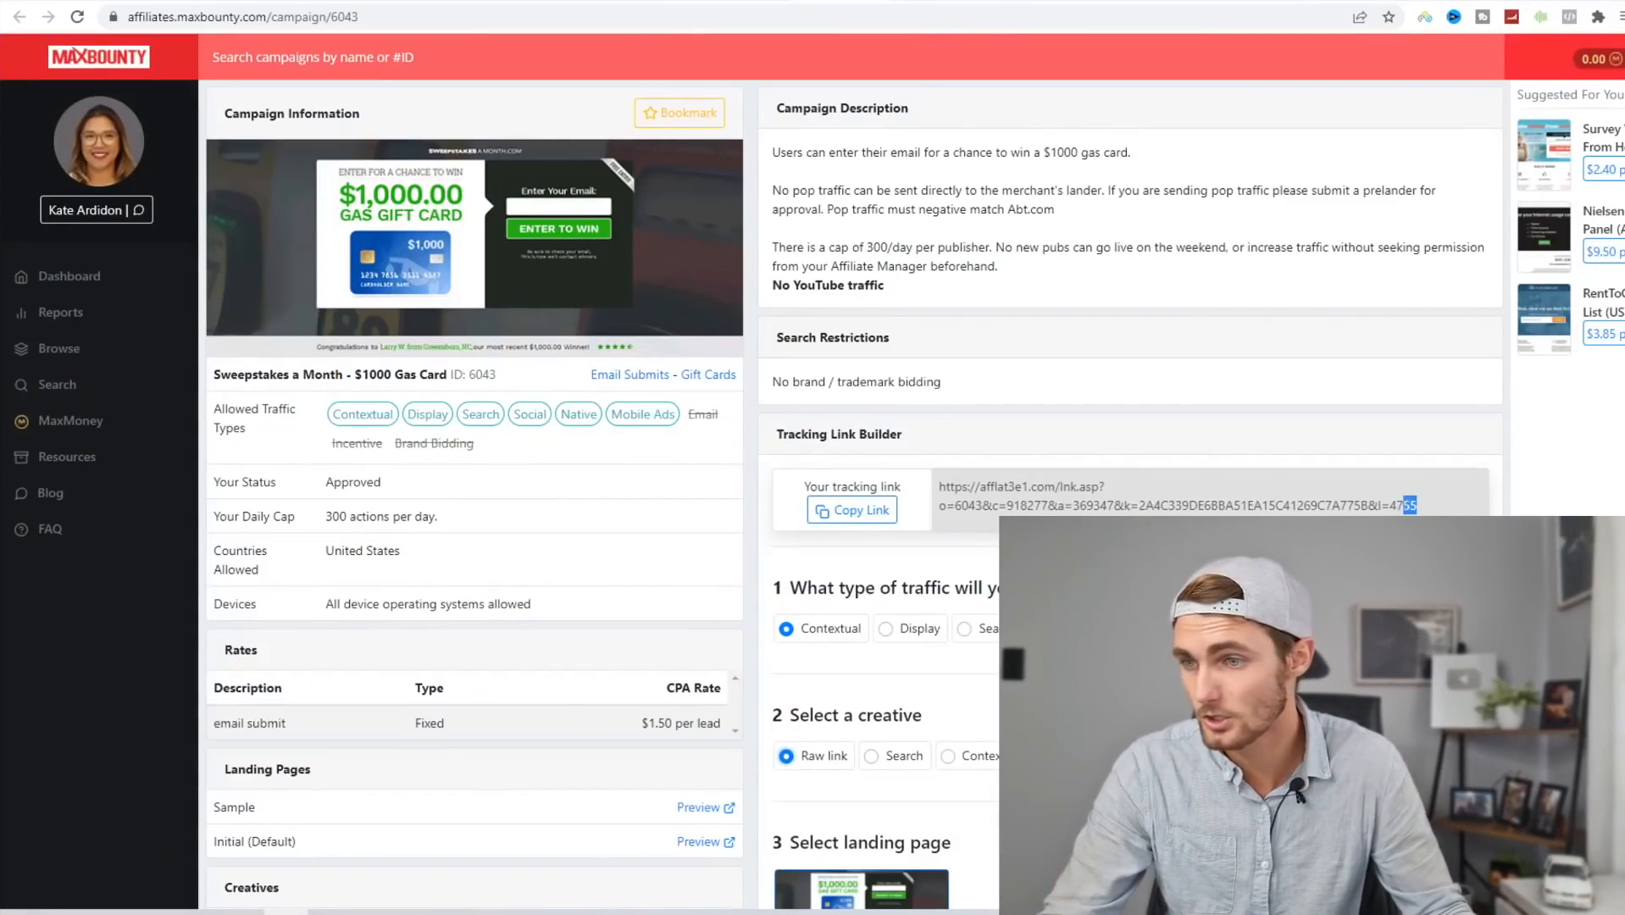
pyautogui.click(935, 489)
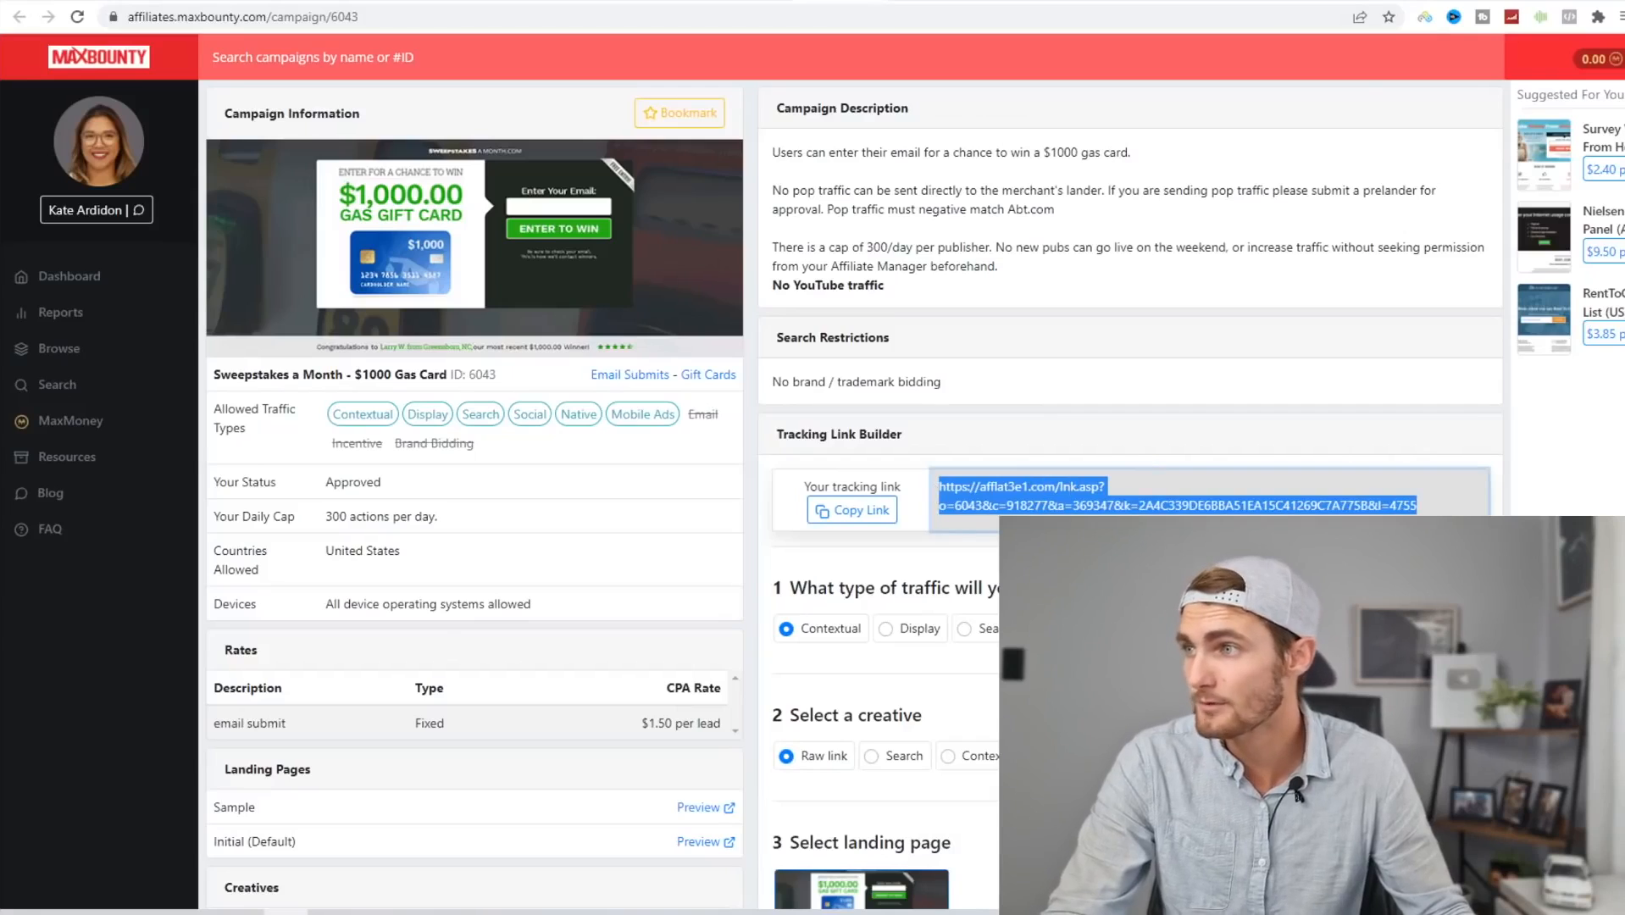
# Switch to the spreadsheet and paste the gas card tracking link into cell D4.
pyautogui.click(796, 2)
pyautogui.doubleClick(737, 346)
pyautogui.hotkey('ctrl', 'v')
pyautogui.click(809, 515)
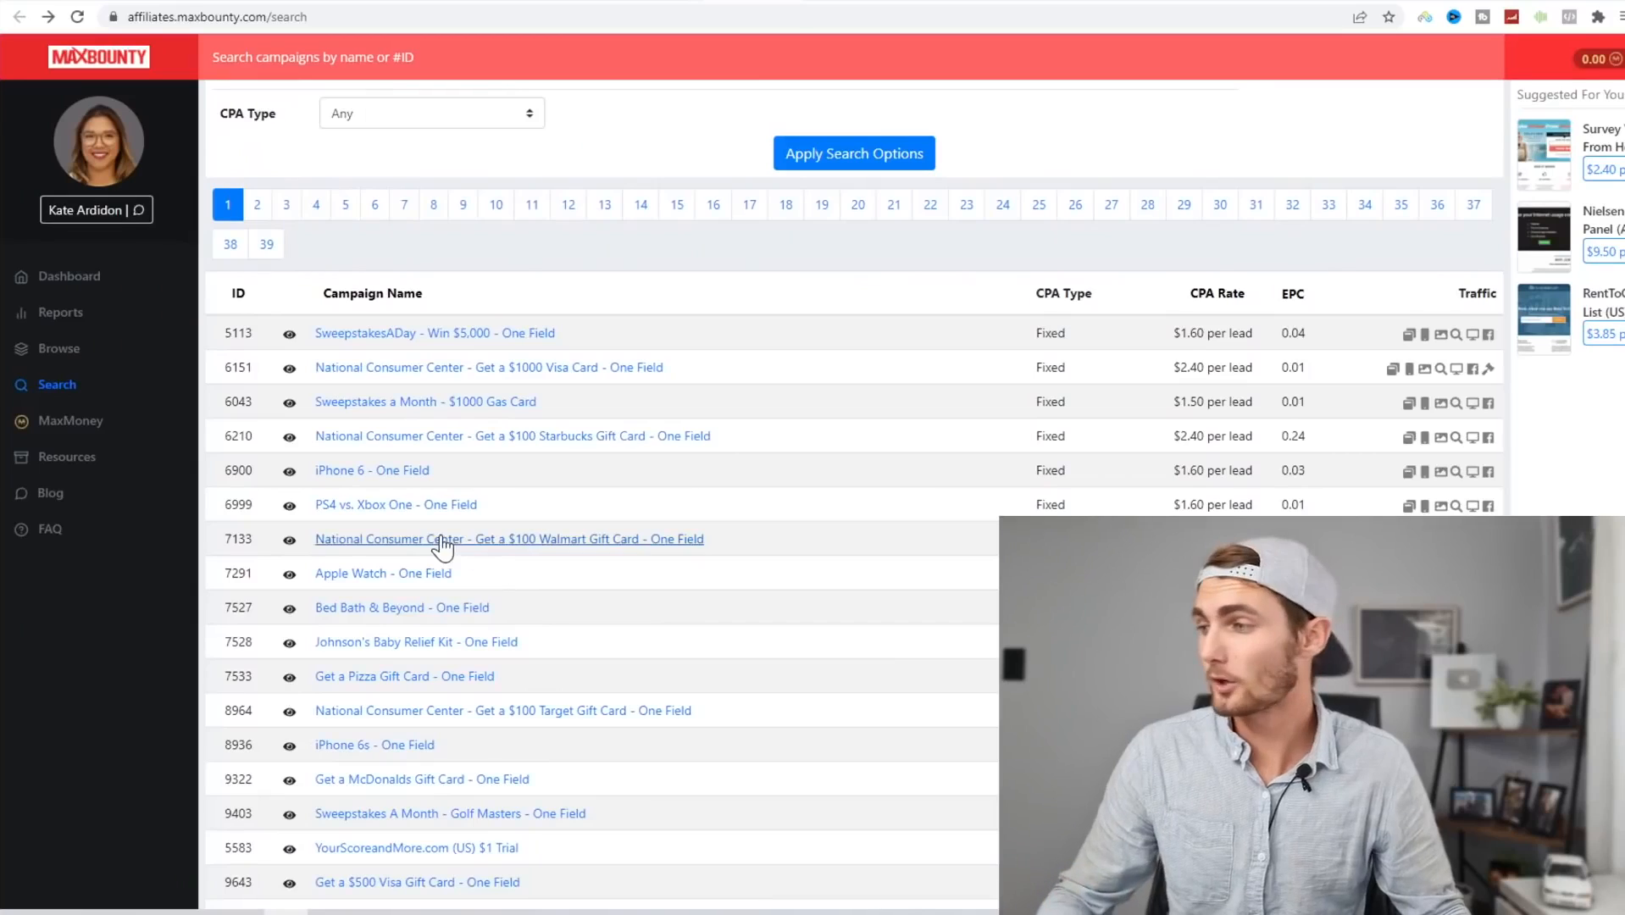
# Open MaxBounty's PS4 vs. Xbox One campaign, then enter "PS4 Or Xbox One" in spreadsheet cell A5 and copy it to B5.
pyautogui.click(400, 511)
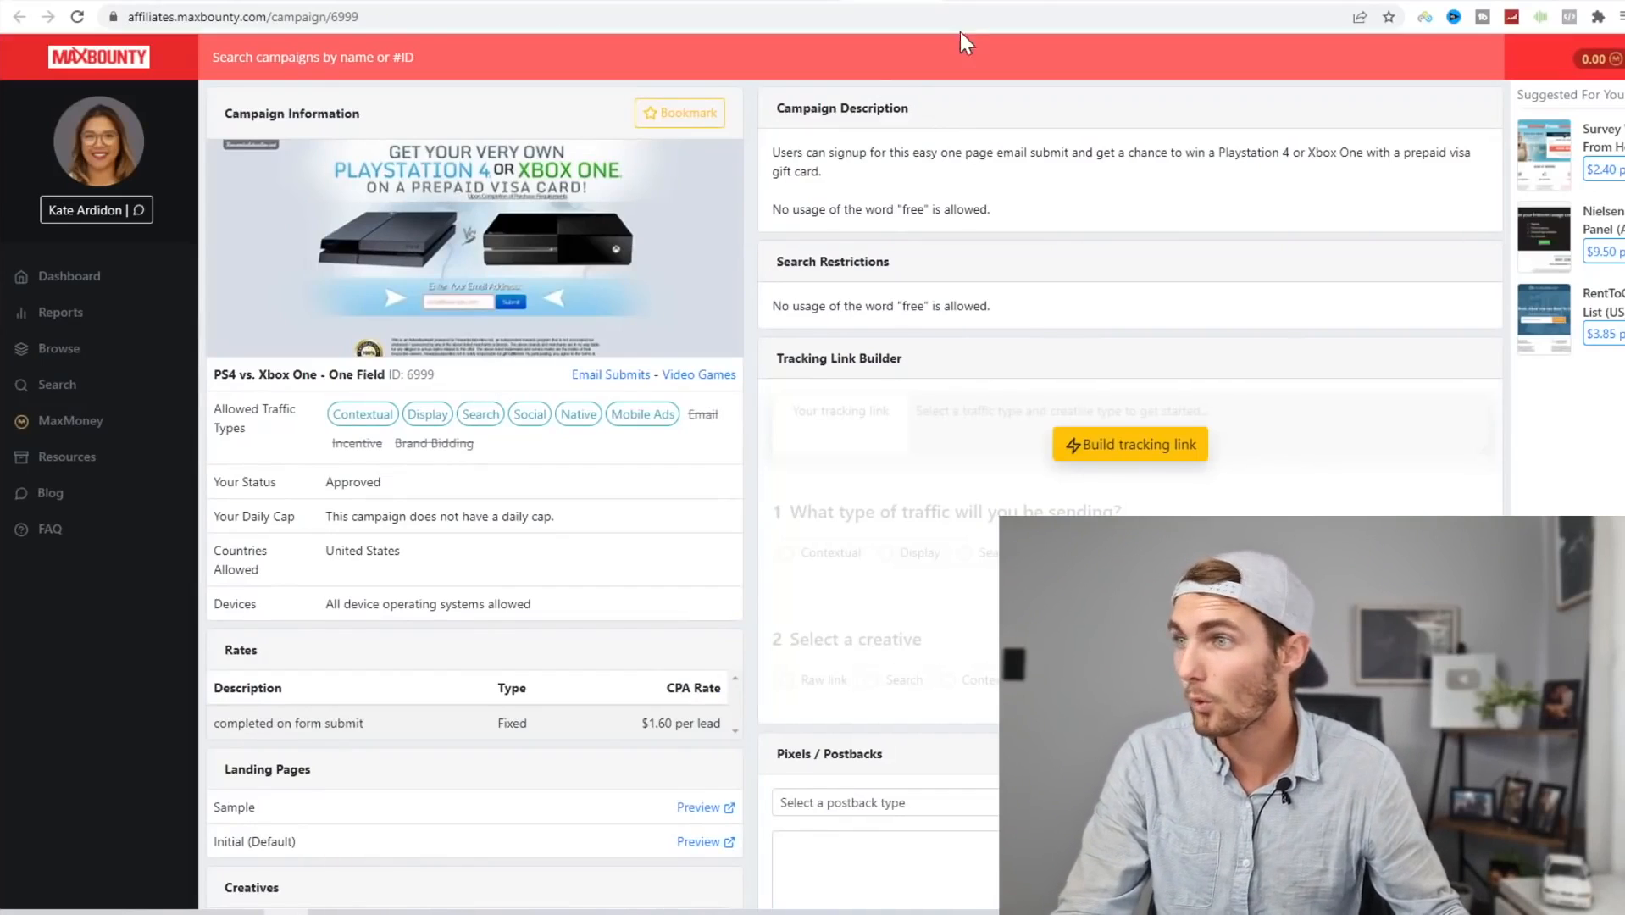
pyautogui.doubleClick(261, 373)
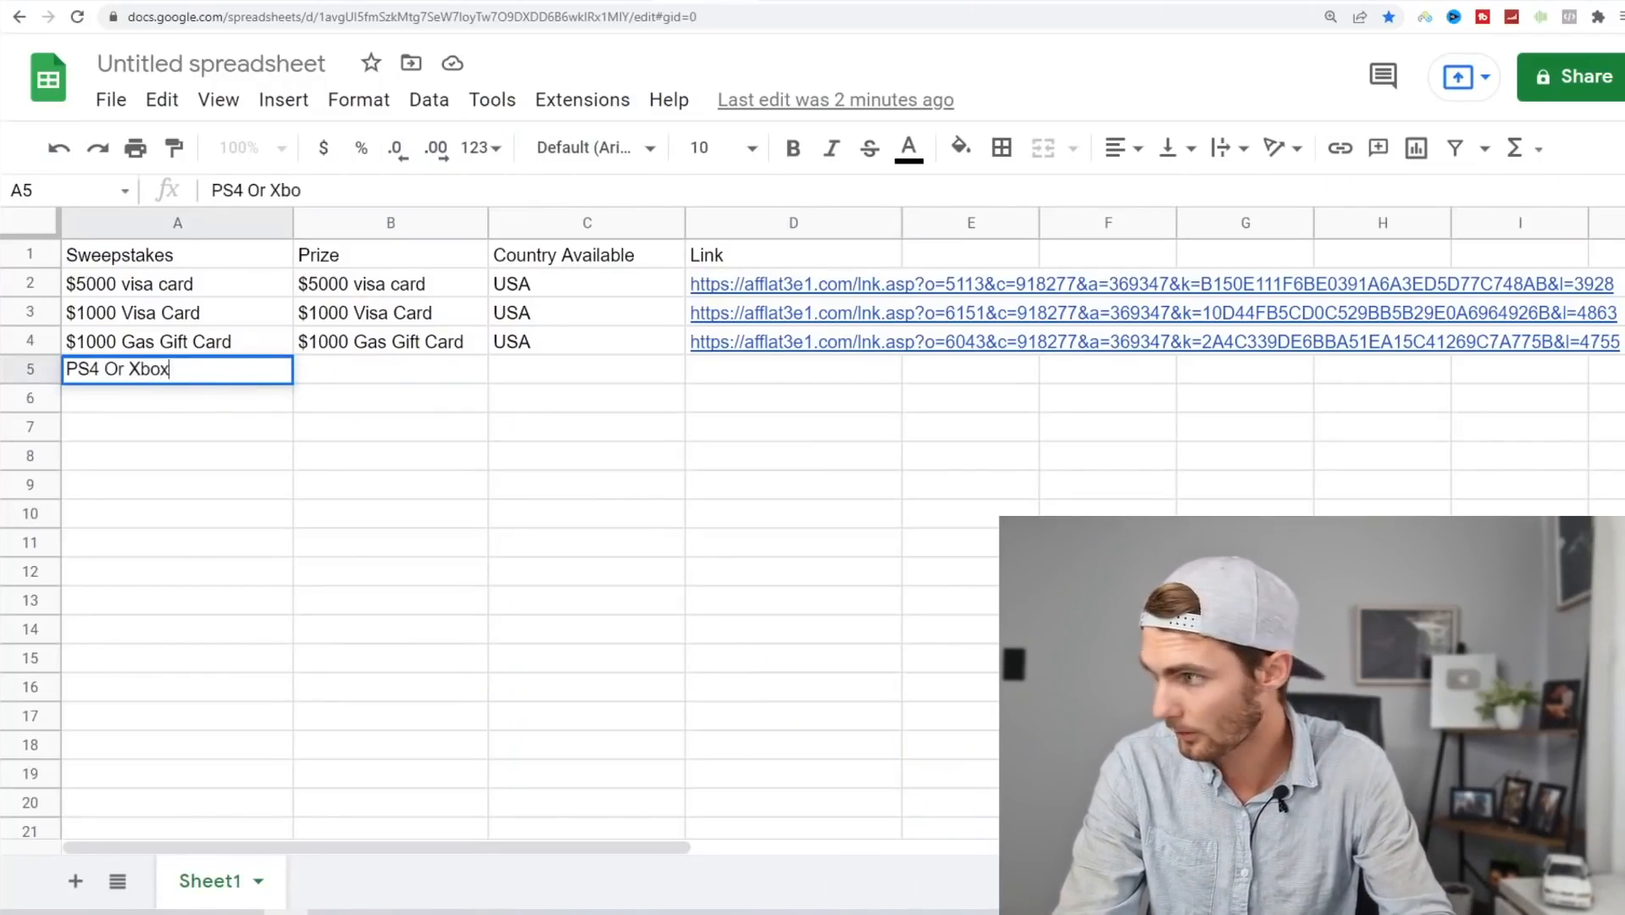
pyautogui.hotkey('ctrl', 'a')
pyautogui.hotkey('ctrl', 'c')
pyautogui.doubleClick(374, 369)
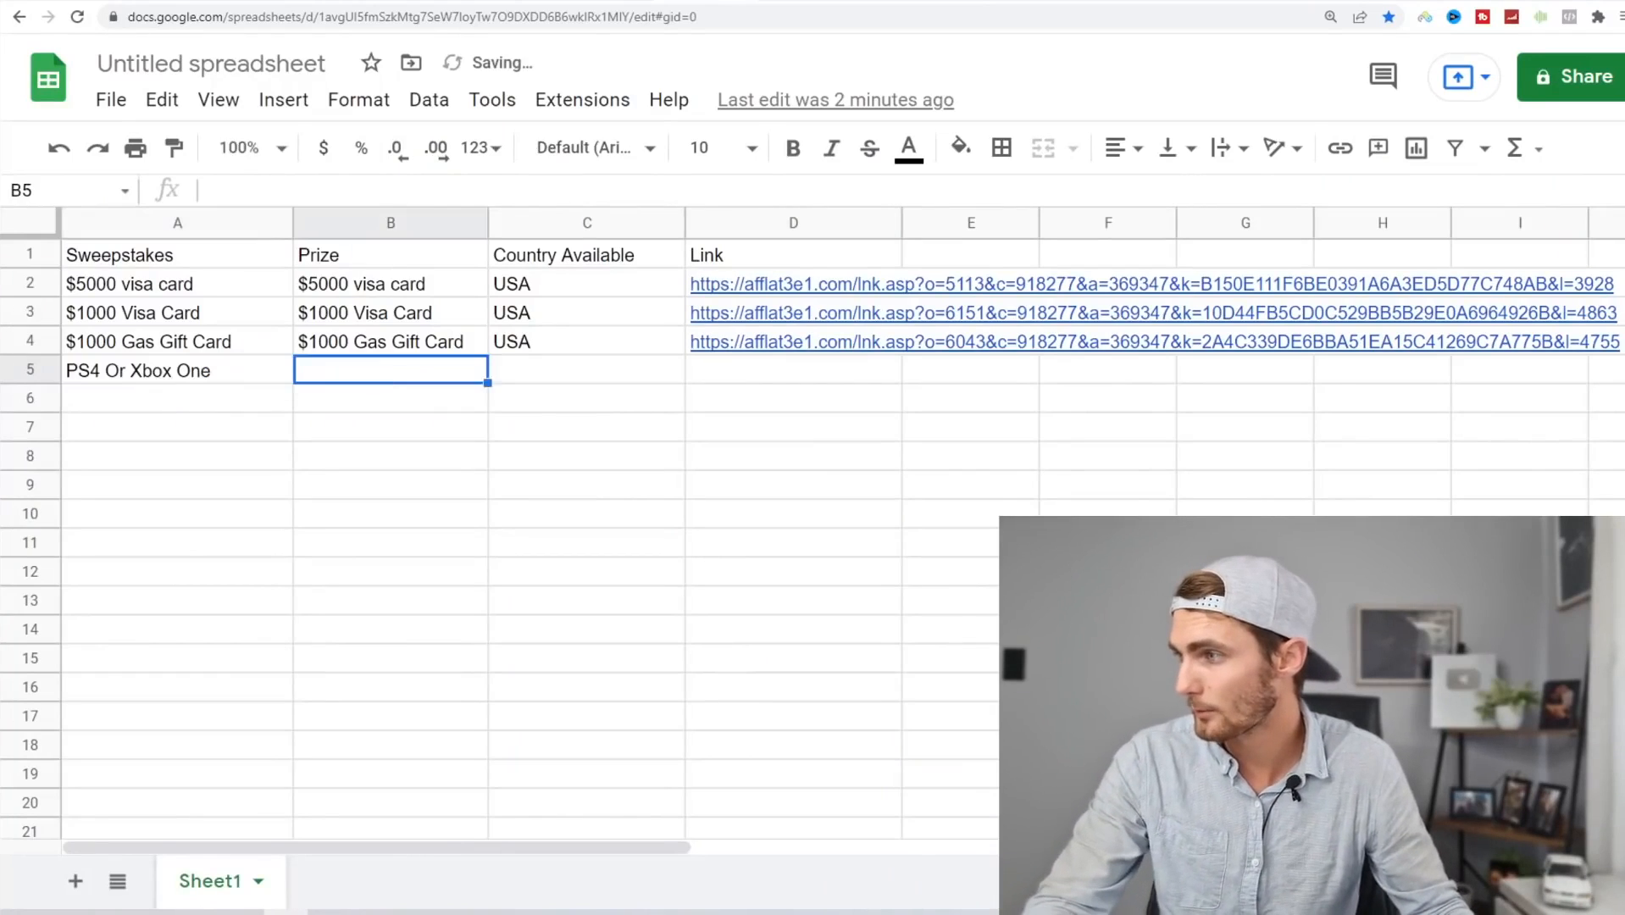
pyautogui.hotkey('ctrl', 'v')
# Check the allowed country of the PS4 vs. Xbox One campaign in MaxBounty and enter "USA" in spreadsheet cell C5.
pyautogui.hotkey('ctrl', 'Tab')
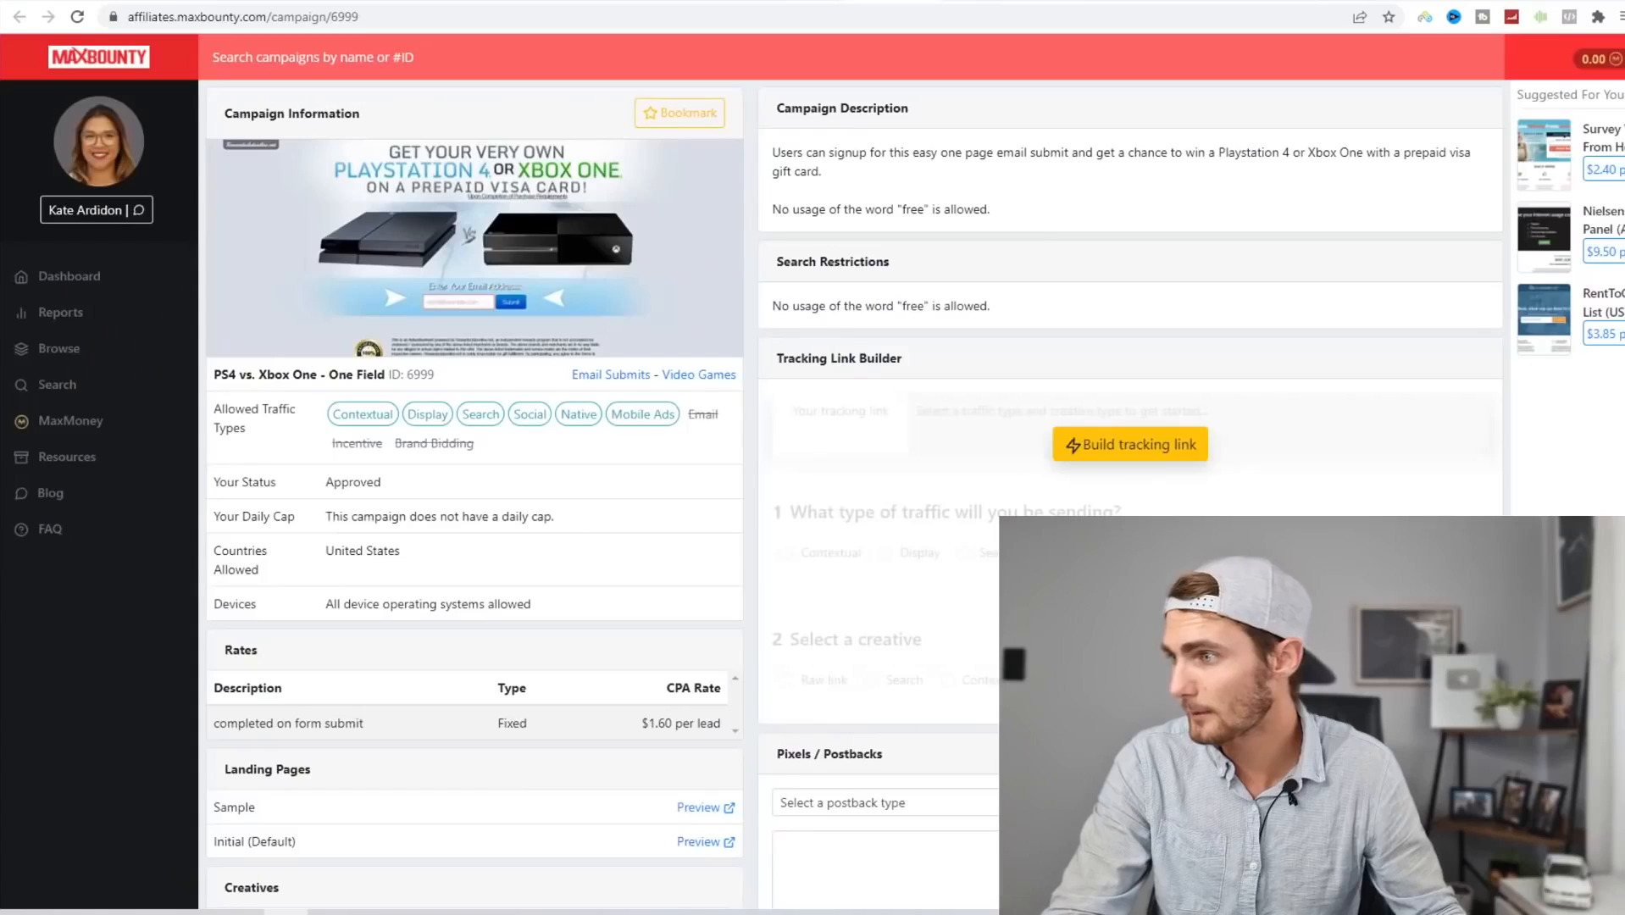
pyautogui.hotkey('ctrl', 'shift', 'Tab')
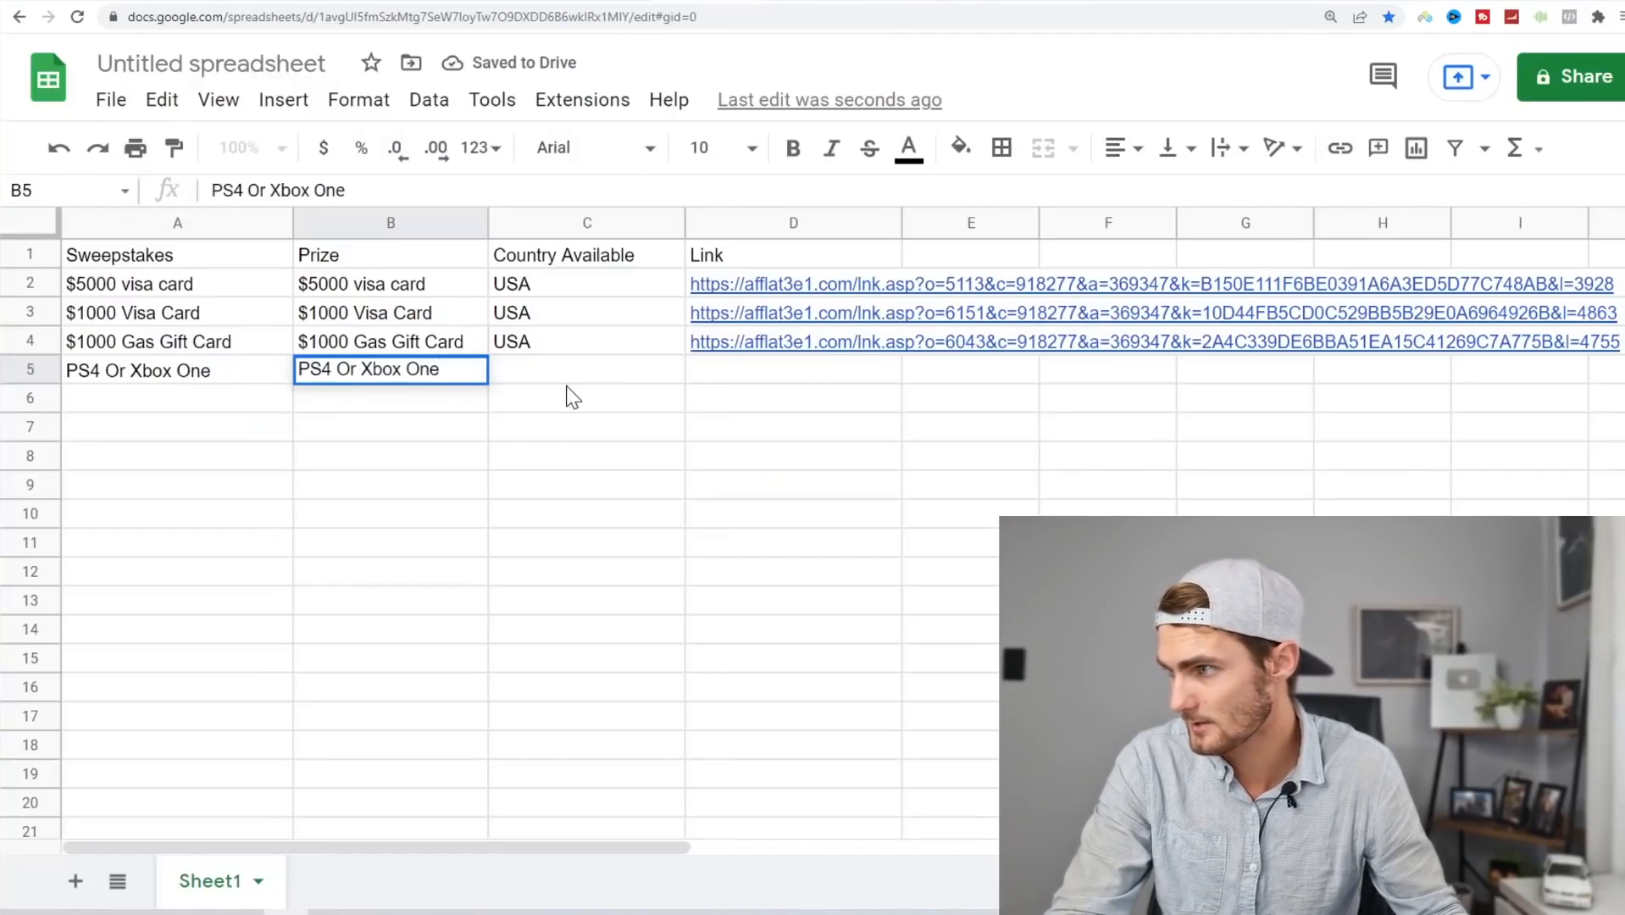
pyautogui.press('Tab')
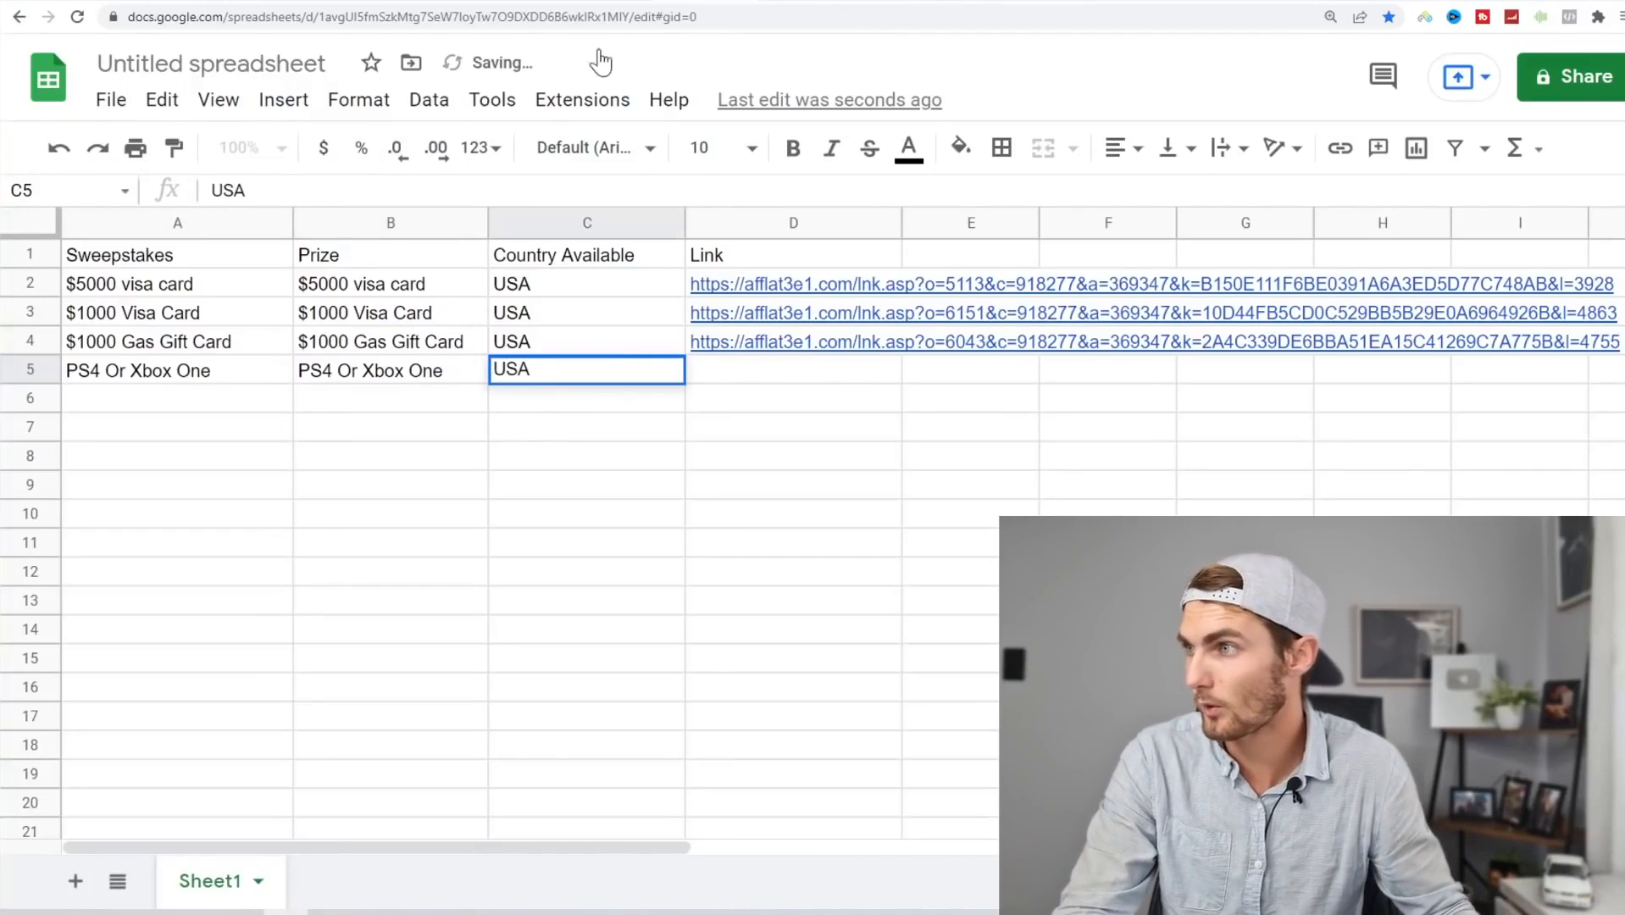
# In MaxBounty, build the PS4 vs. Xbox One tracking link for Contextual traffic with the Raw link creative, and copy it.
pyautogui.hotkey('ctrl', 'Tab')
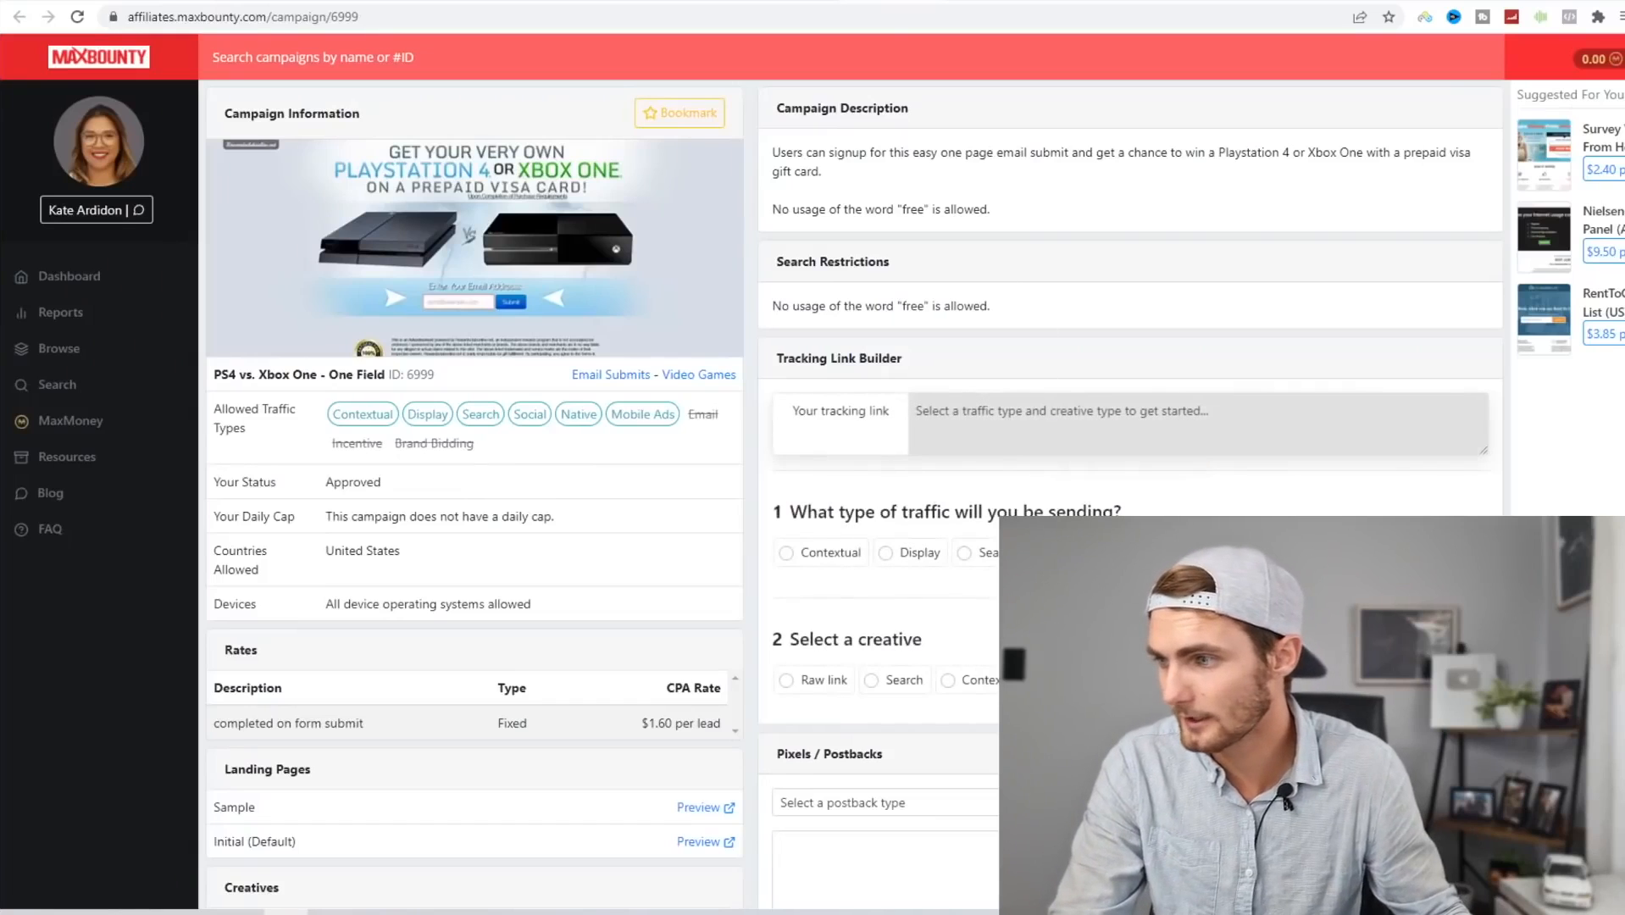
pyautogui.click(826, 552)
pyautogui.click(820, 680)
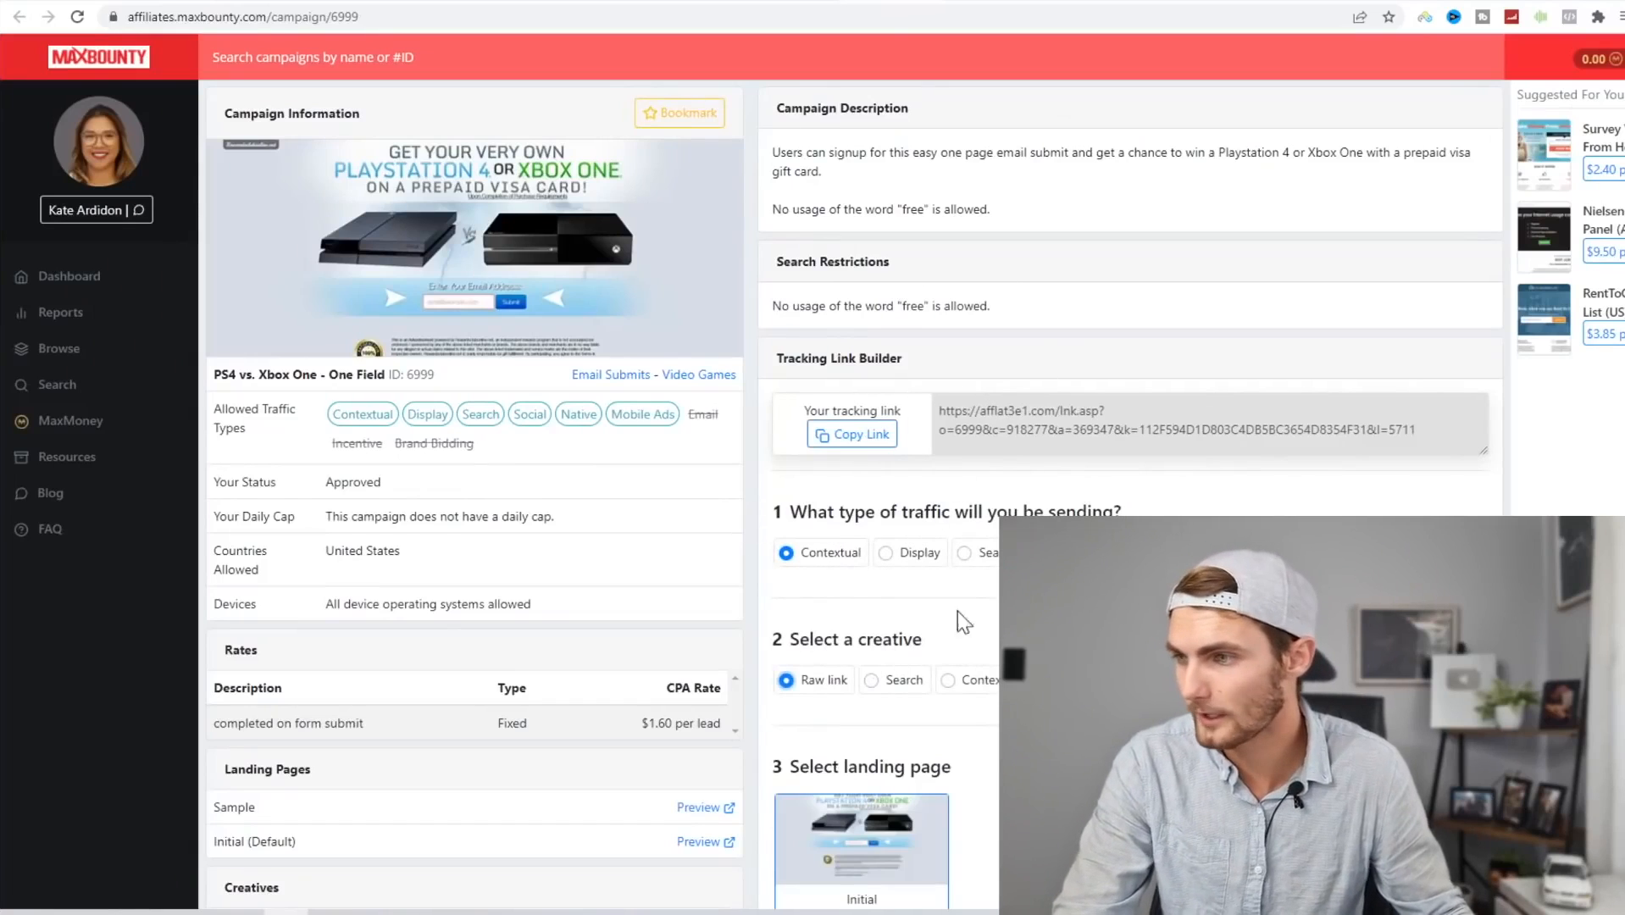
pyautogui.moveTo(1419, 431); pyautogui.dragTo(896, 418)
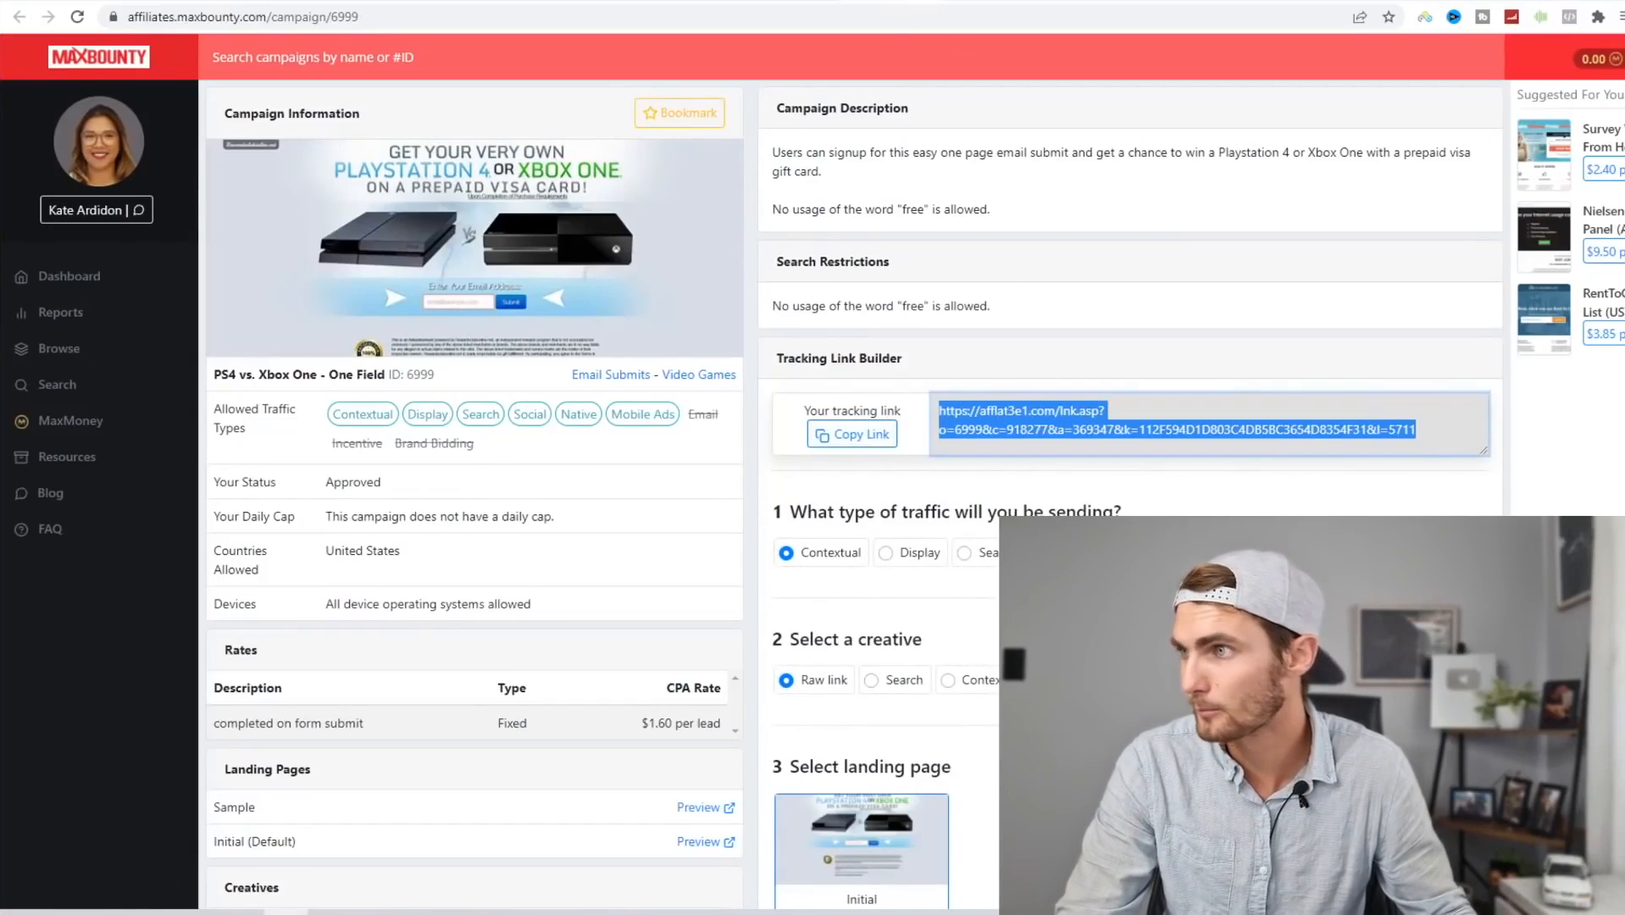
# Paste the PS4 vs. Xbox One tracking link into spreadsheet cell D5 and return to the MaxBounty campaign list.
pyautogui.hotkey('ctrl', 'Tab')
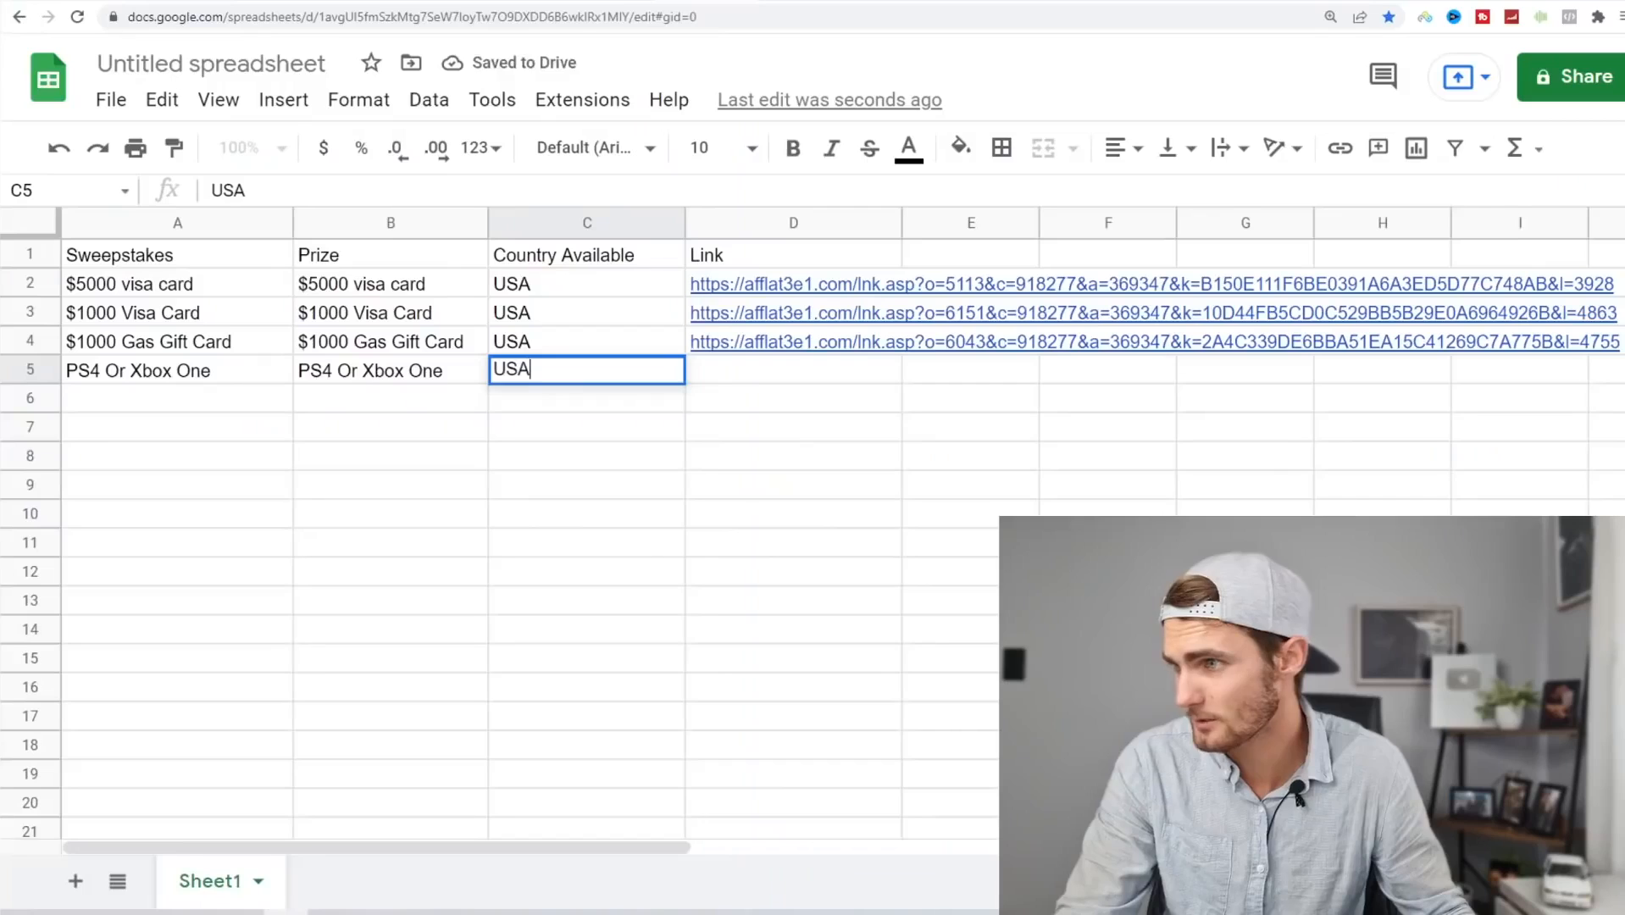
pyautogui.click(725, 364)
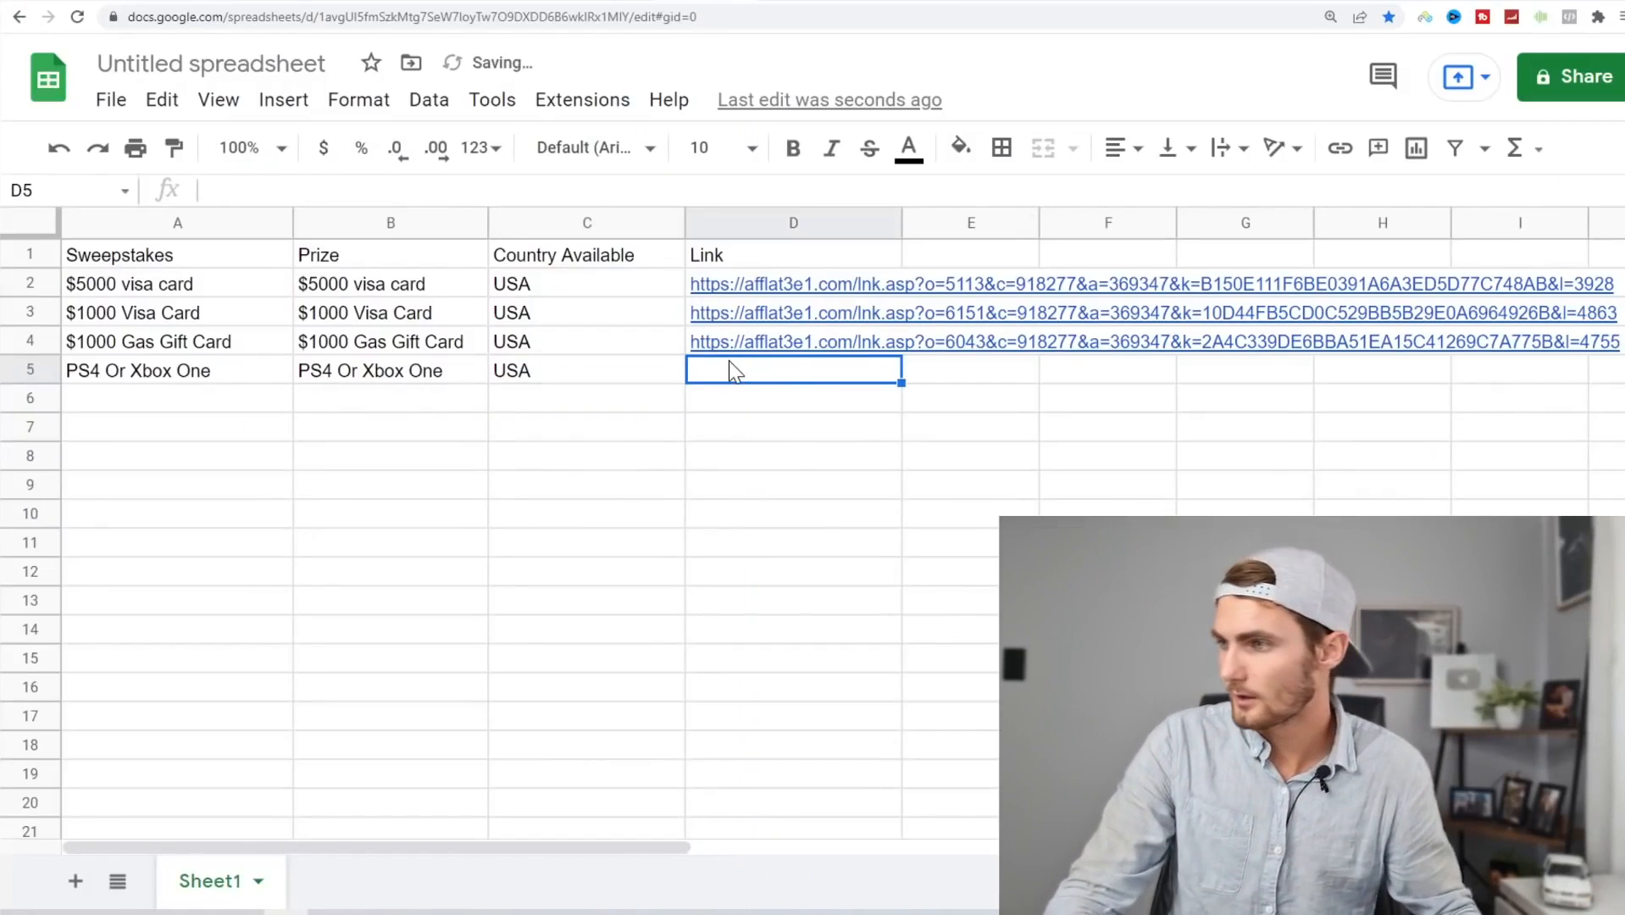
pyautogui.doubleClick(802, 374)
pyautogui.hotkey('ctrl', 'v')
pyautogui.click(750, 485)
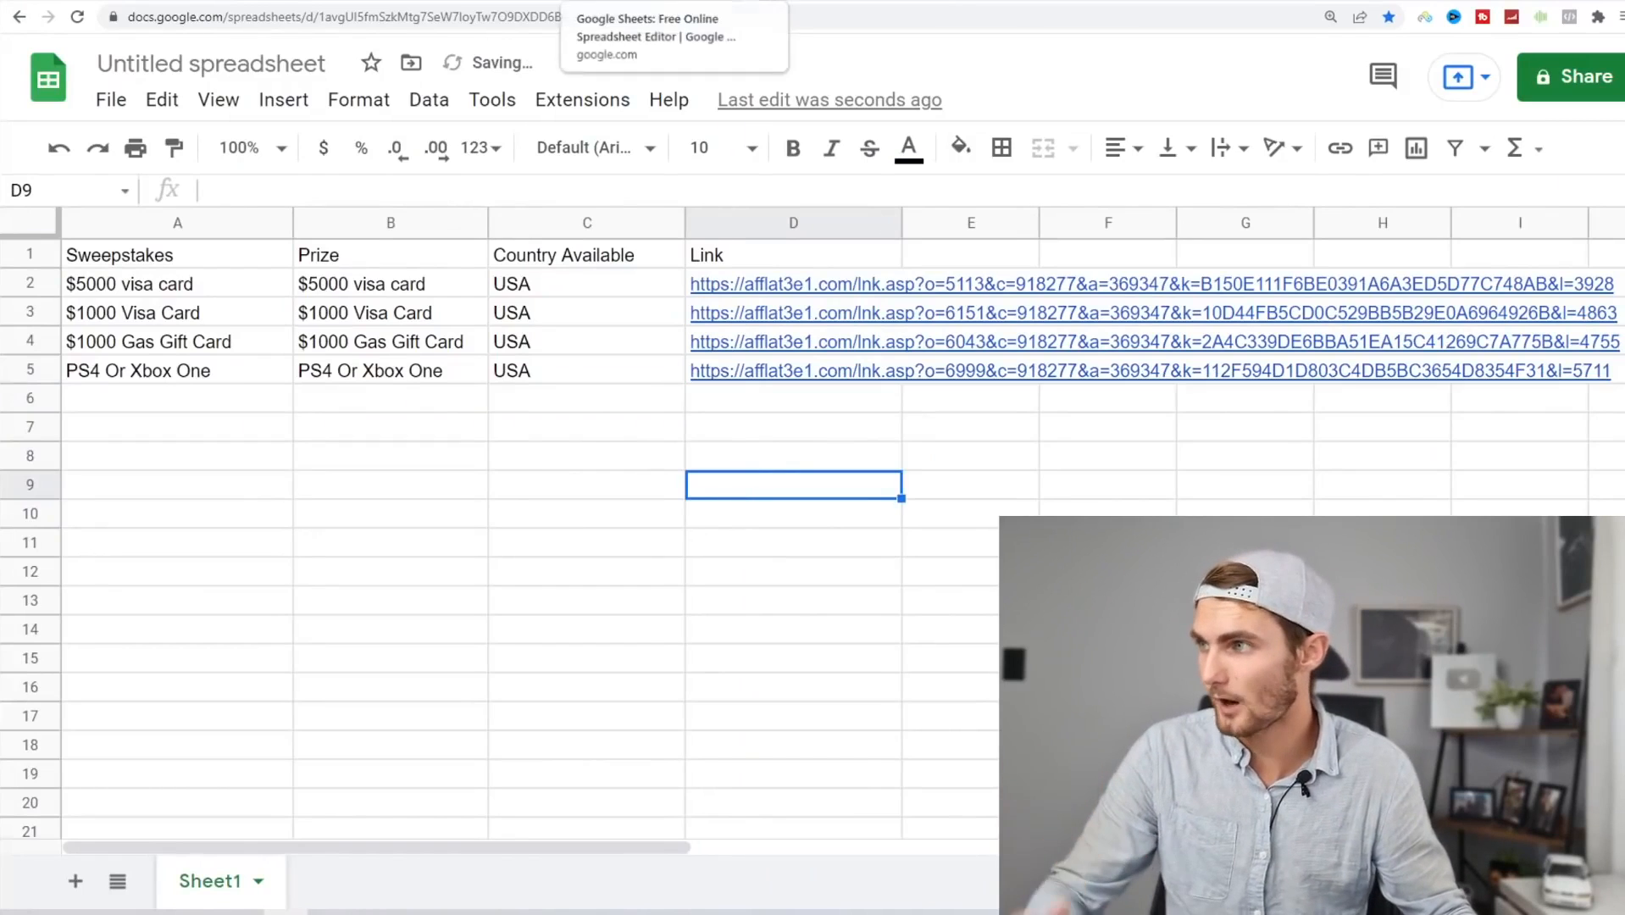
pyautogui.click(796, 2)
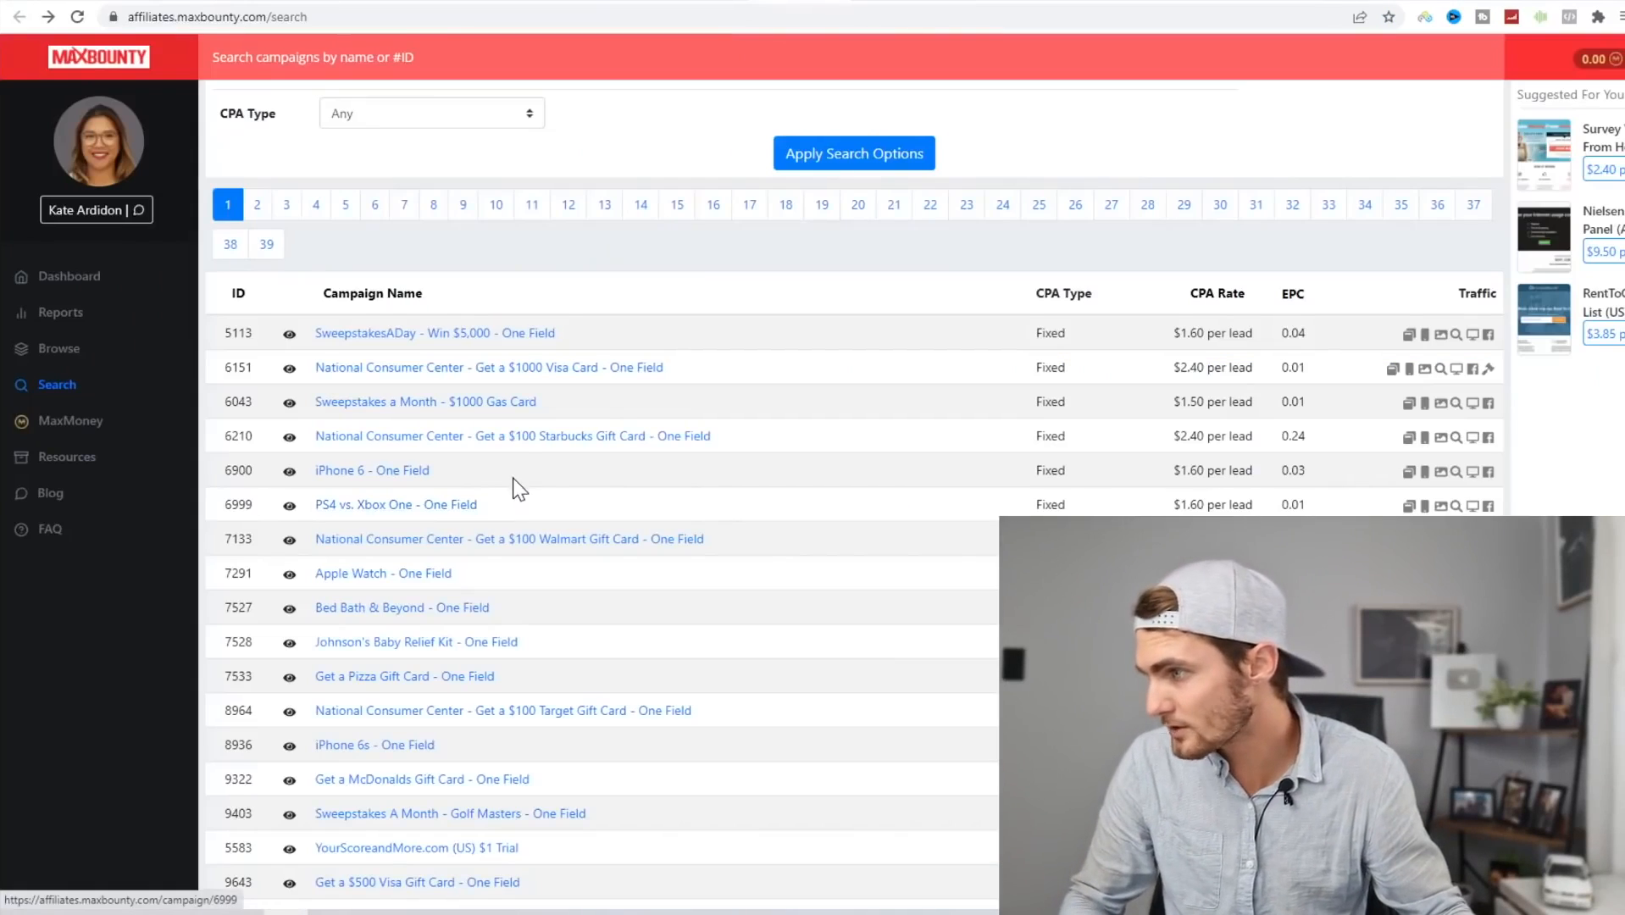
# Open MaxBounty's Apple Watch - One Field campaign, then enter "Apple Watch Giveaway" in spreadsheet cell A6.
pyautogui.click(424, 574)
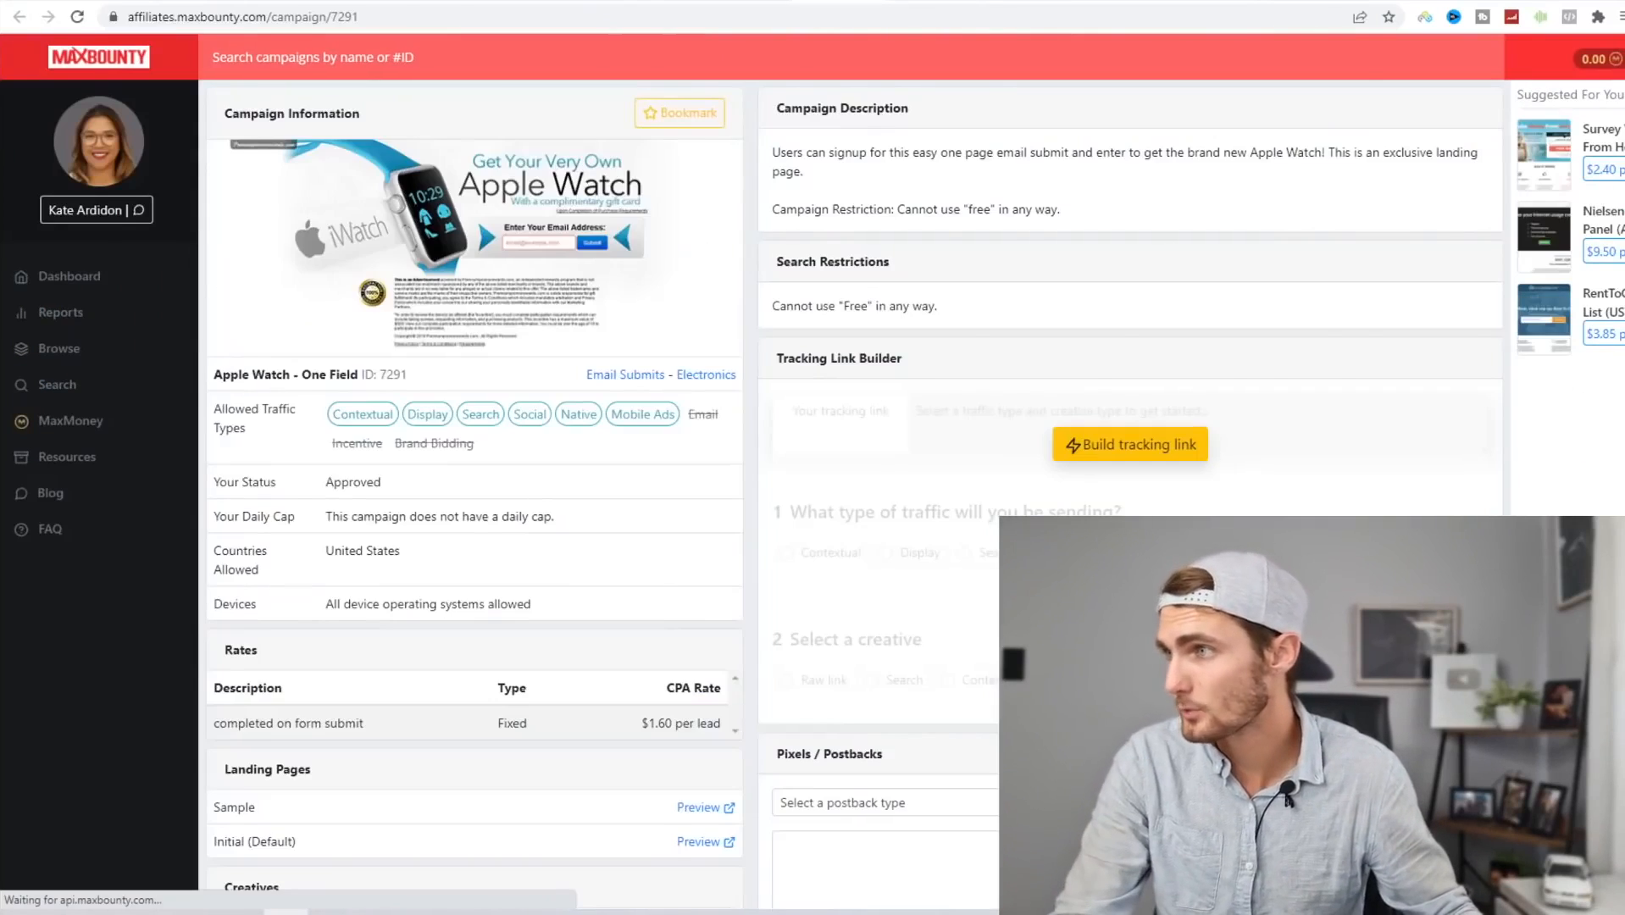
pyautogui.click(593, 1)
pyautogui.doubleClick(245, 405)
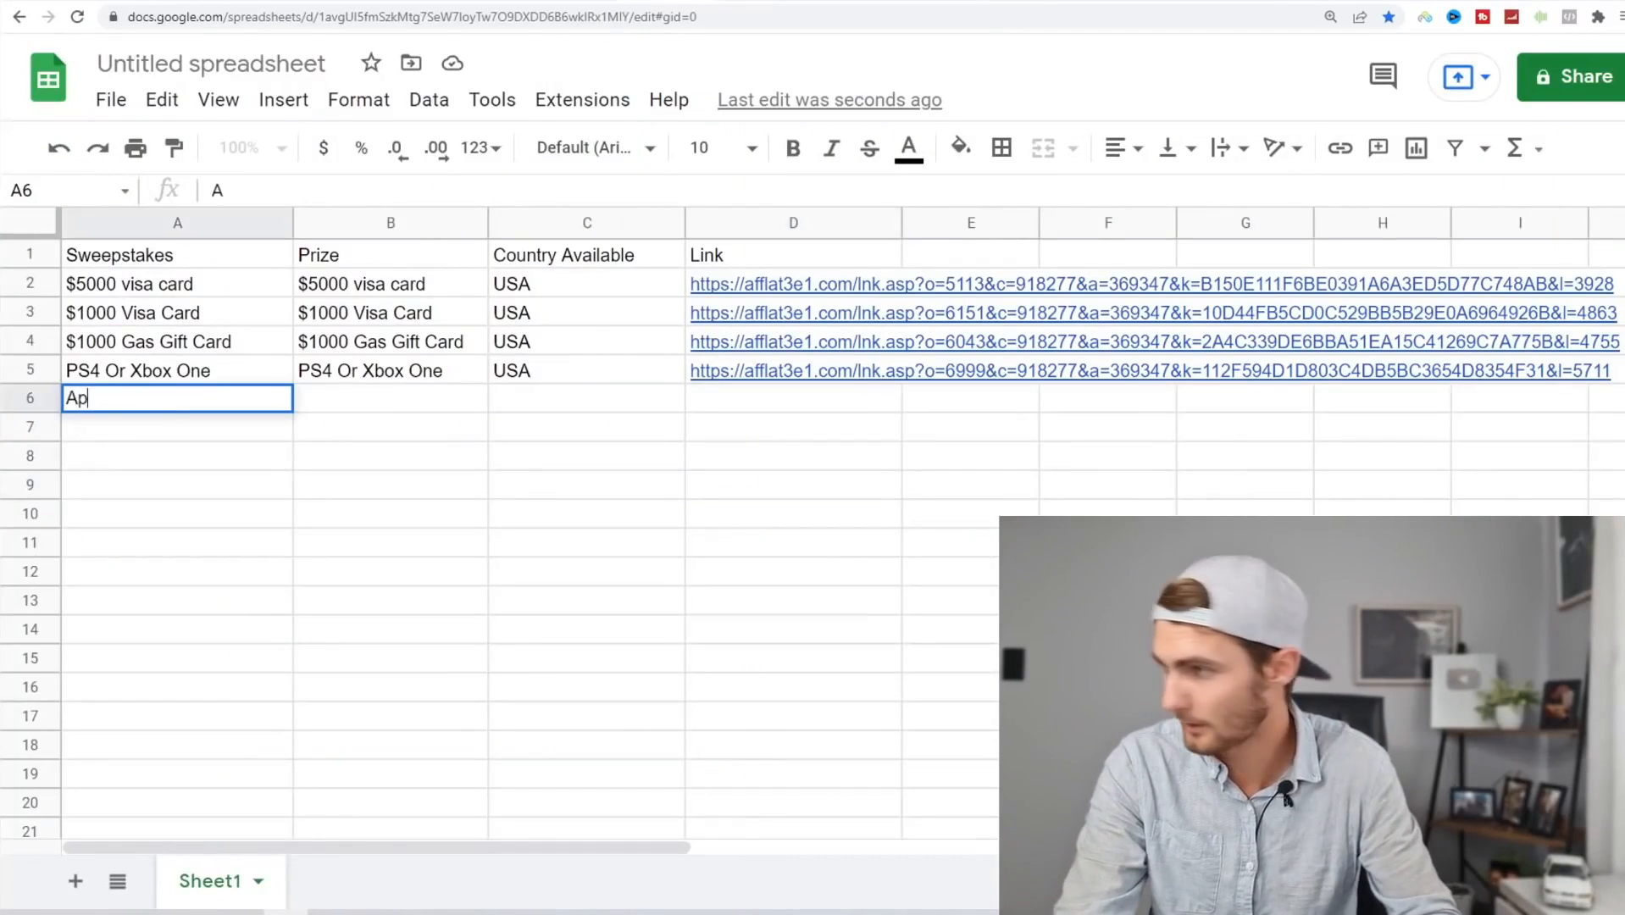
pyautogui.write('Apple Watch Giveaway')
# Copy the text of cell A6 into B6, shorten it to "Apple Watch", and enter "USA" in cell C6.
pyautogui.hotkey('ctrl', 'a')
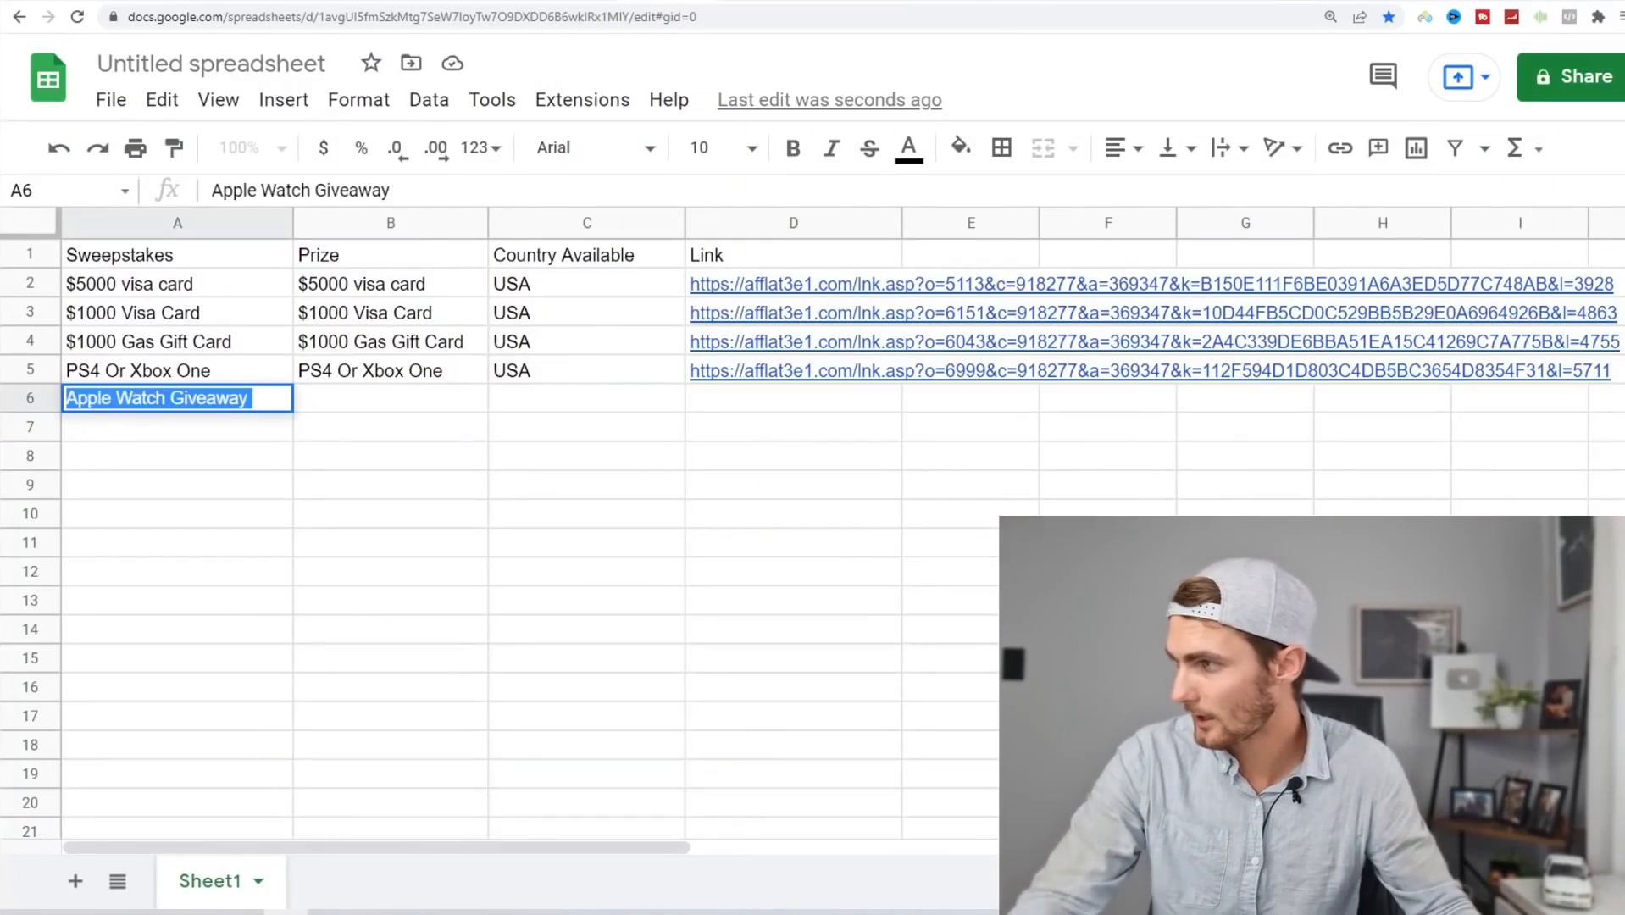
pyautogui.hotkey('ctrl', 'c')
pyautogui.doubleClick(347, 398)
pyautogui.hotkey('ctrl', 'v')
pyautogui.press('BackSpace')
pyautogui.press('BackSpace')
pyautogui.press('BackSpace')
pyautogui.press('BackSpace')
pyautogui.press('BackSpace')
pyautogui.press('BackSpace')
pyautogui.press('BackSpace')
pyautogui.press('BackSpace')
pyautogui.press('BackSpace')
pyautogui.doubleClick(555, 406)
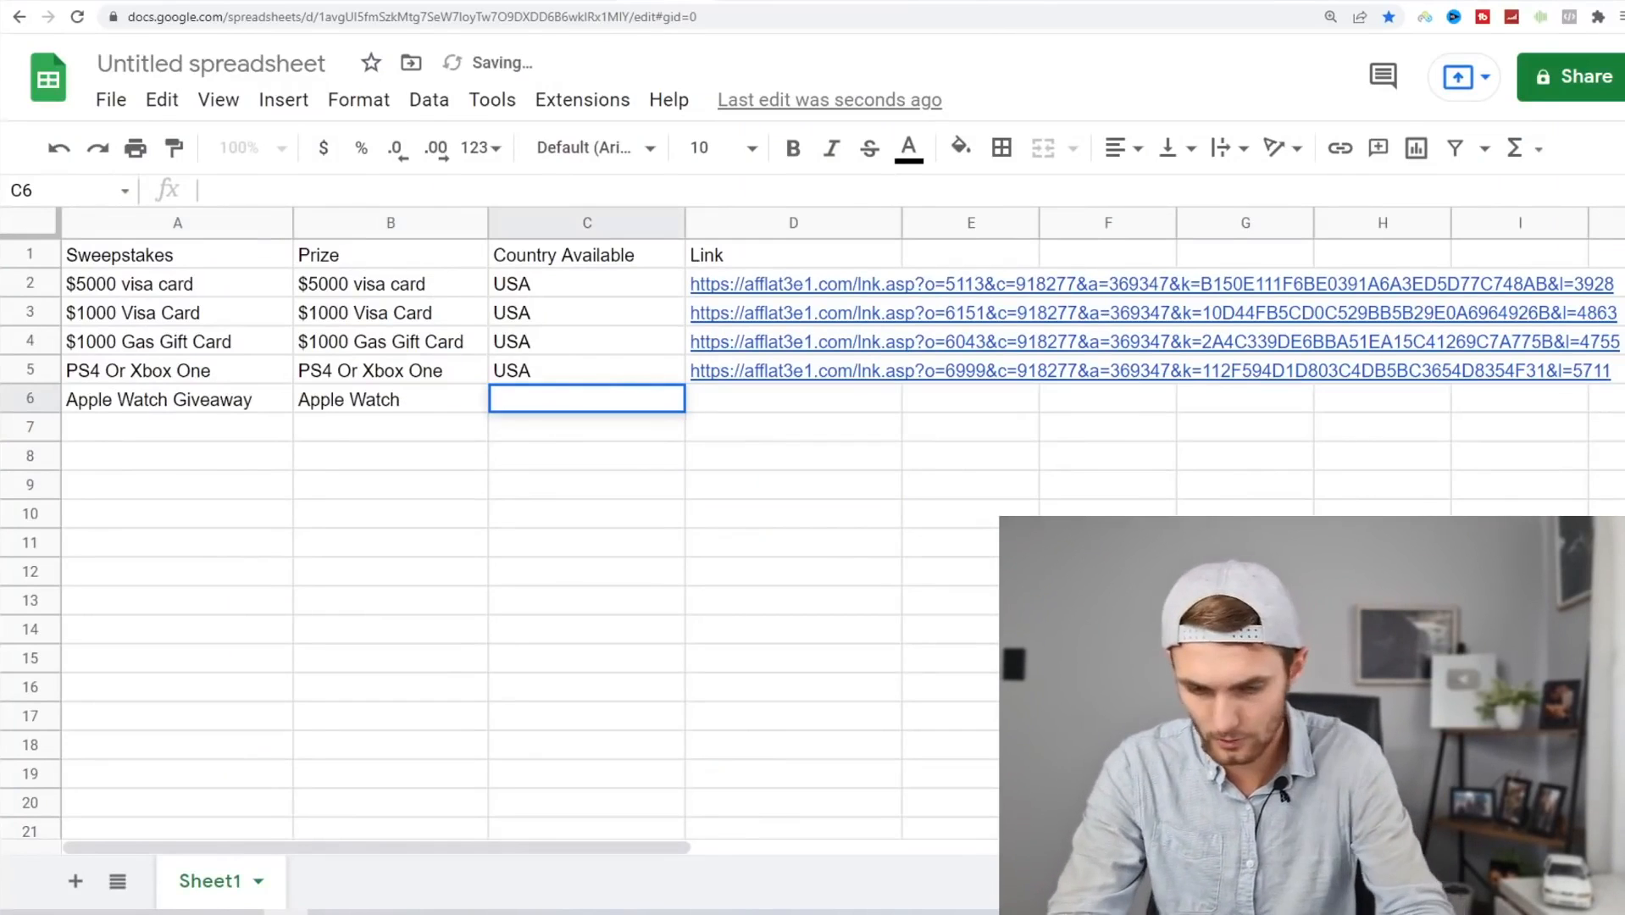
# In MaxBounty, build the Apple Watch tracking link for Contextual traffic with the Raw link creative, and copy it.
pyautogui.hotkey('ctrl', 'Tab')
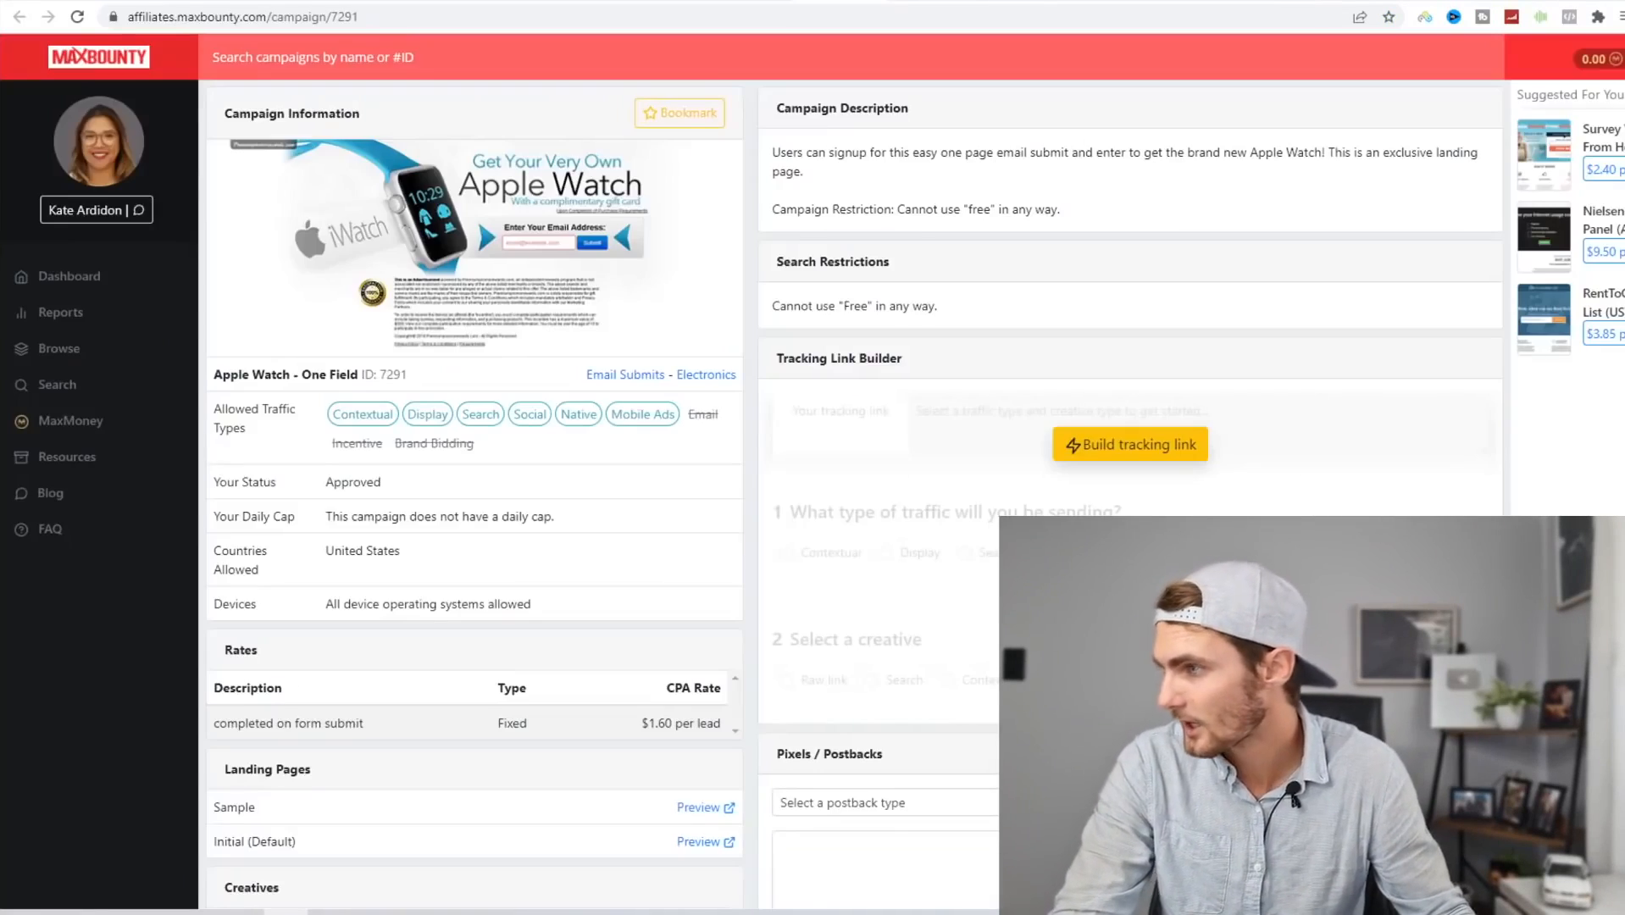
pyautogui.click(1127, 447)
pyautogui.click(852, 559)
pyautogui.click(826, 678)
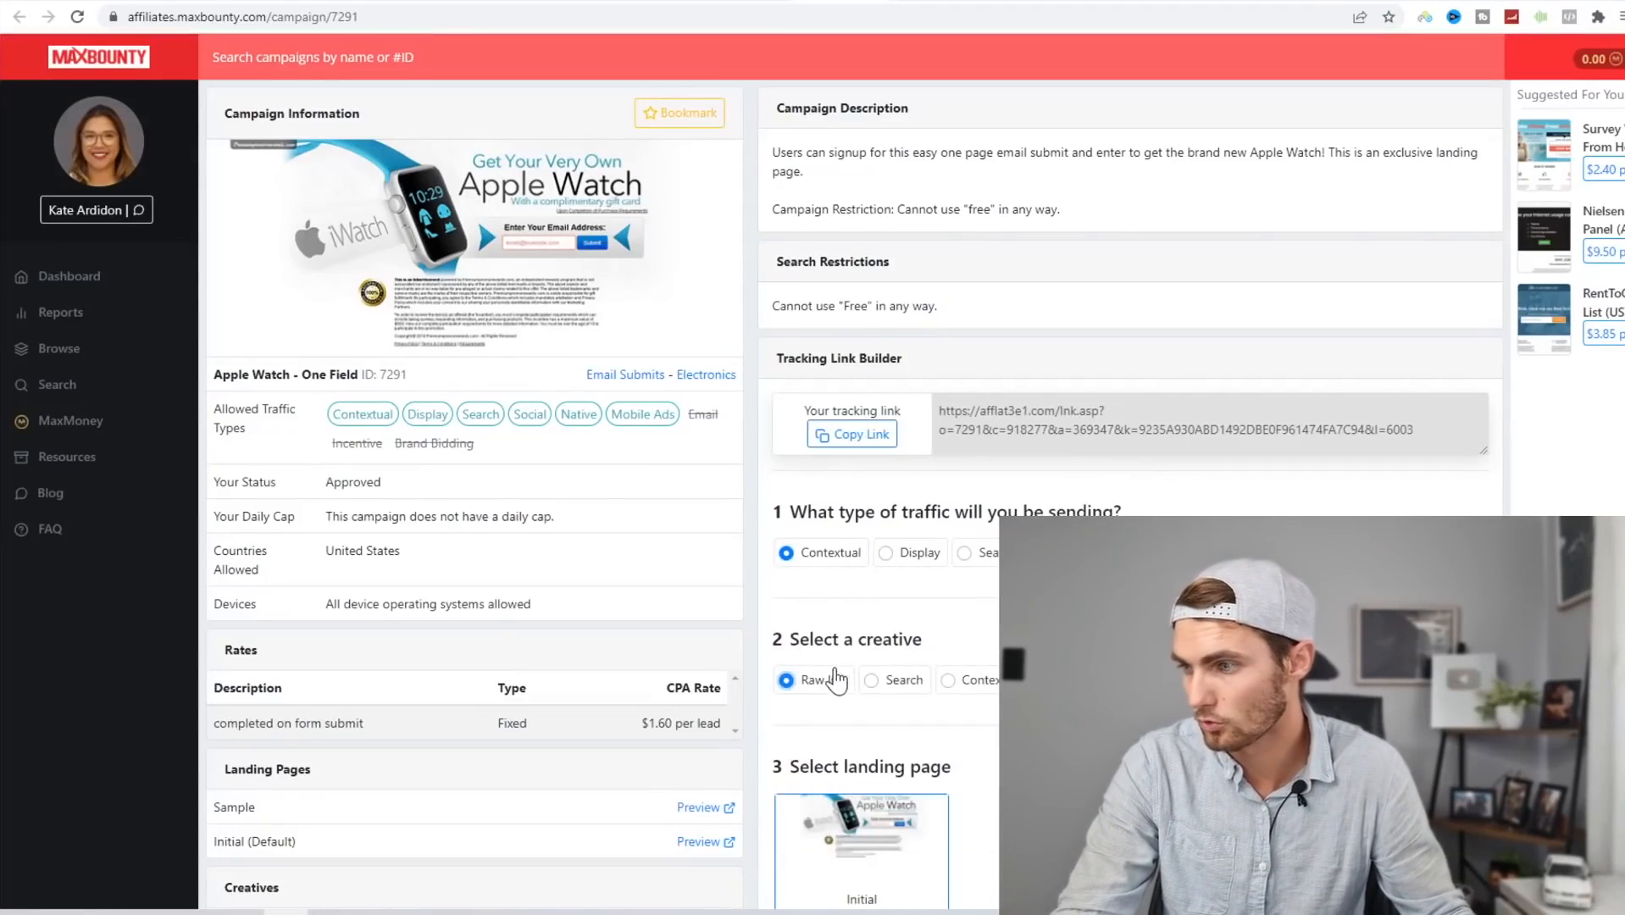
pyautogui.click(851, 434)
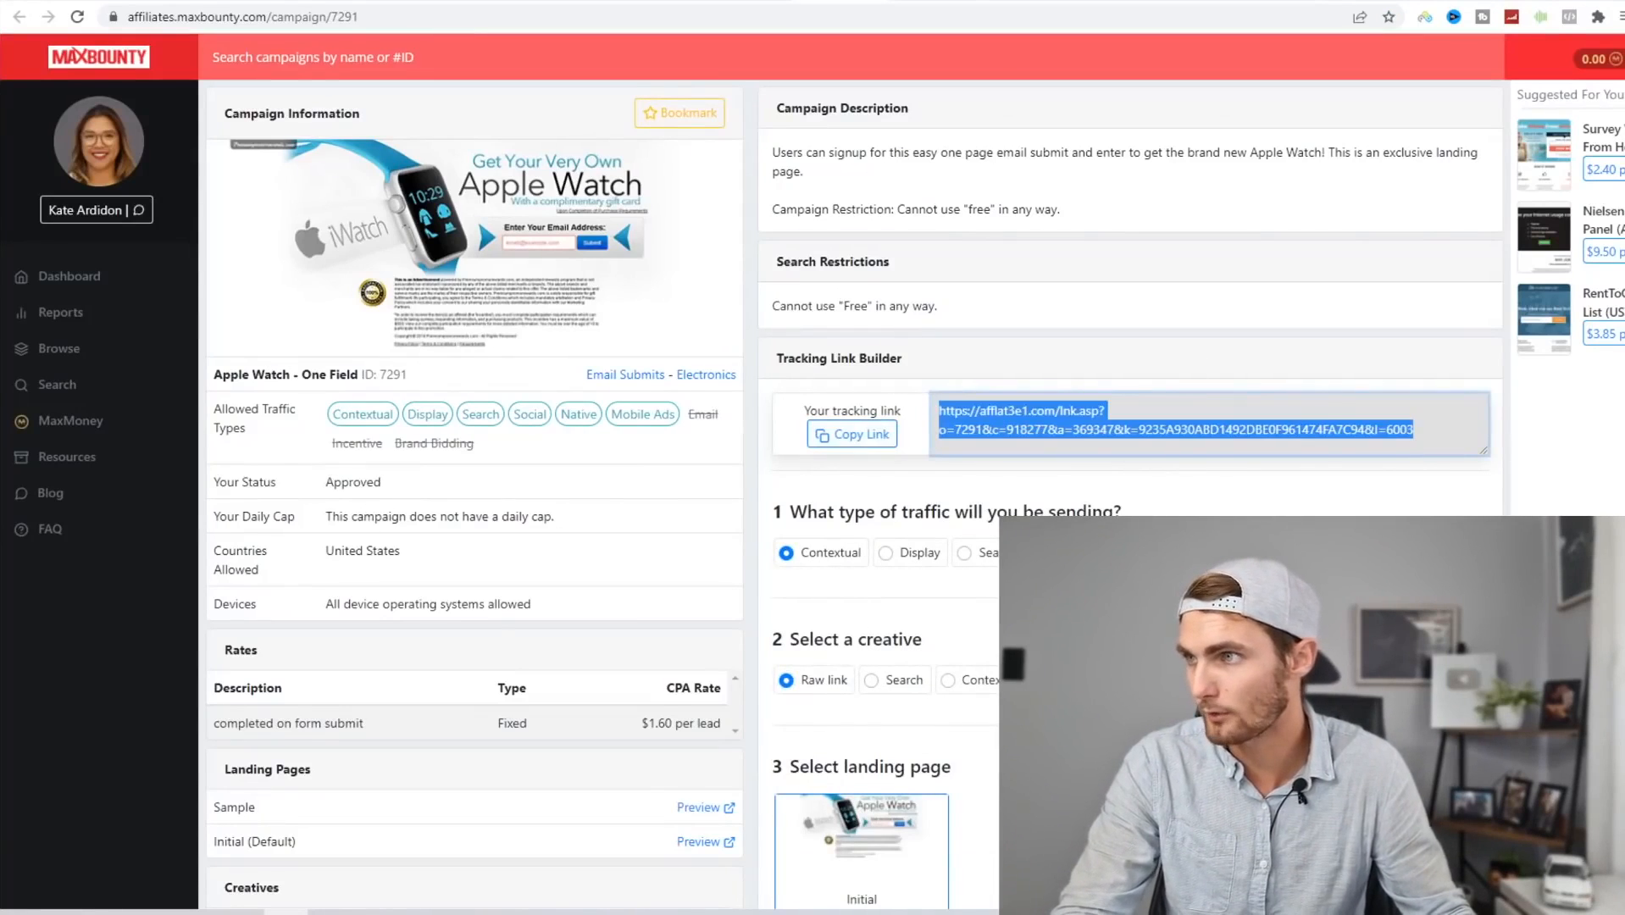
# Paste the Apple Watch tracking link into cell D6 of the spreadsheet.
pyautogui.hotkey('ctrl', 'Tab')
pyautogui.click(835, 399)
pyautogui.hotkey('ctrl', 'v')
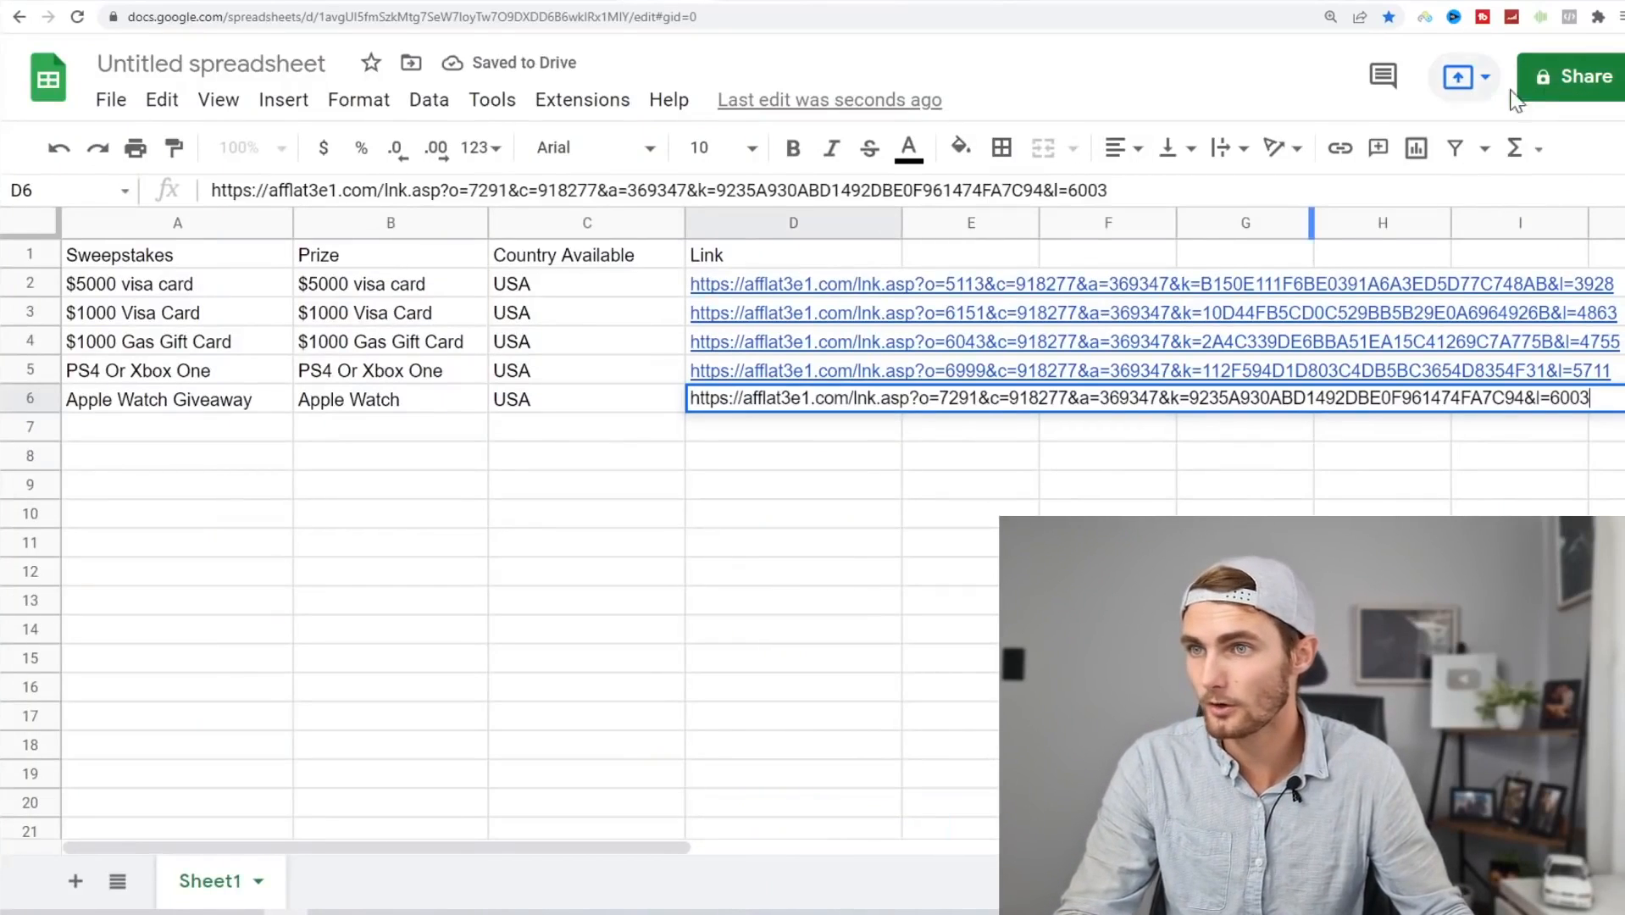
# Share the spreadsheet under the name "CPA List" so anyone with the link can view it, and copy its link.
pyautogui.click(1552, 85)
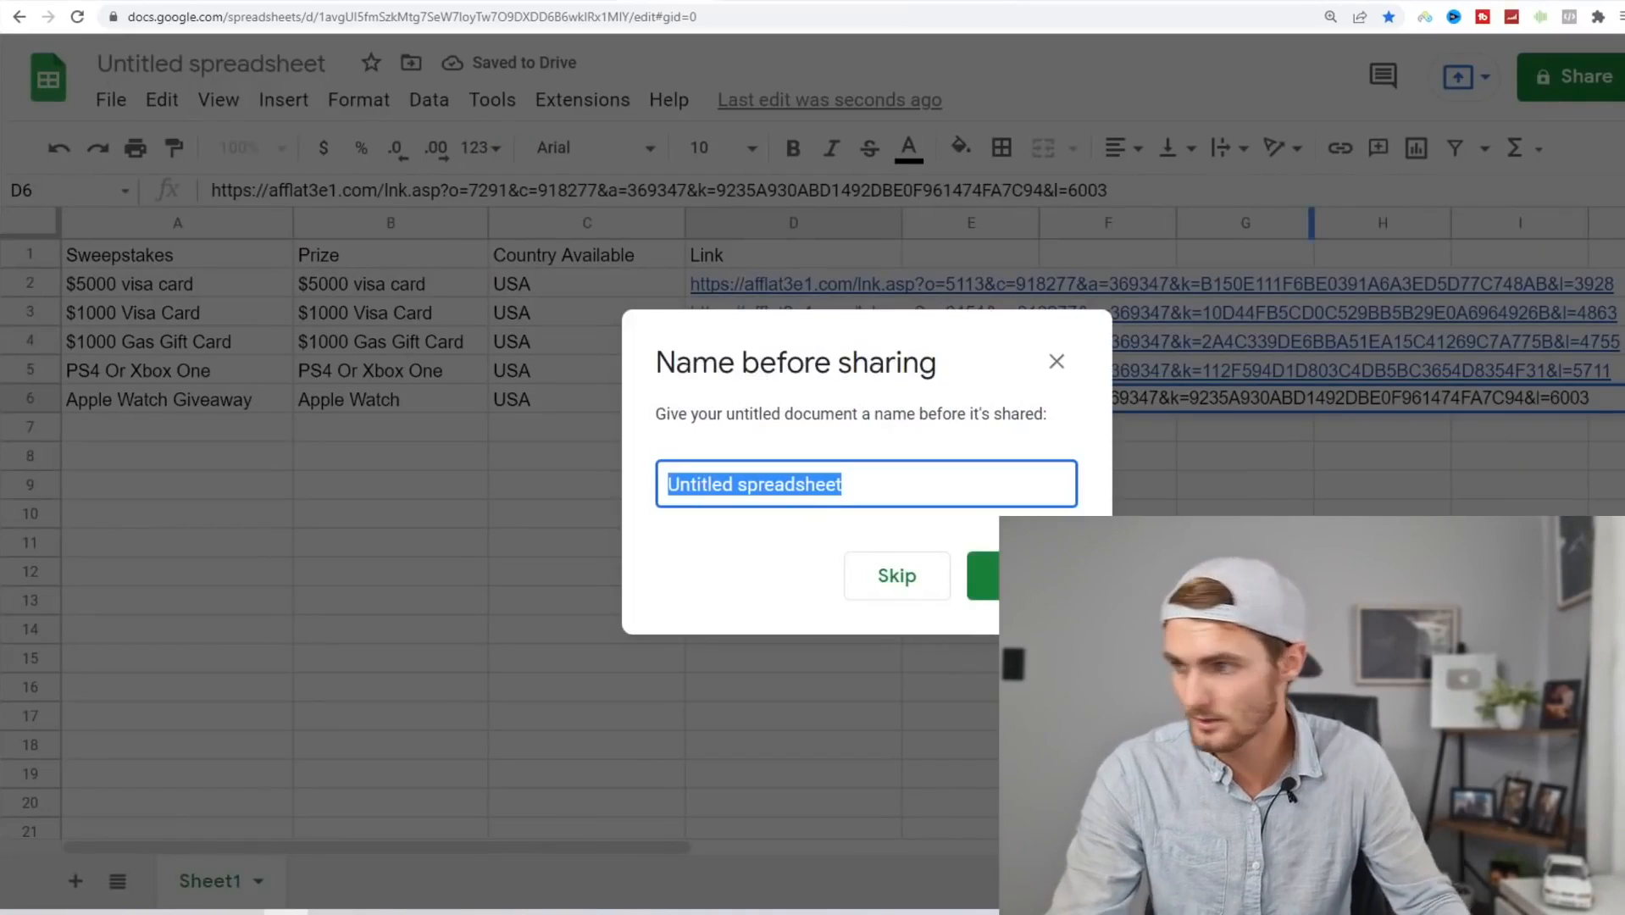
pyautogui.write('CPA List')
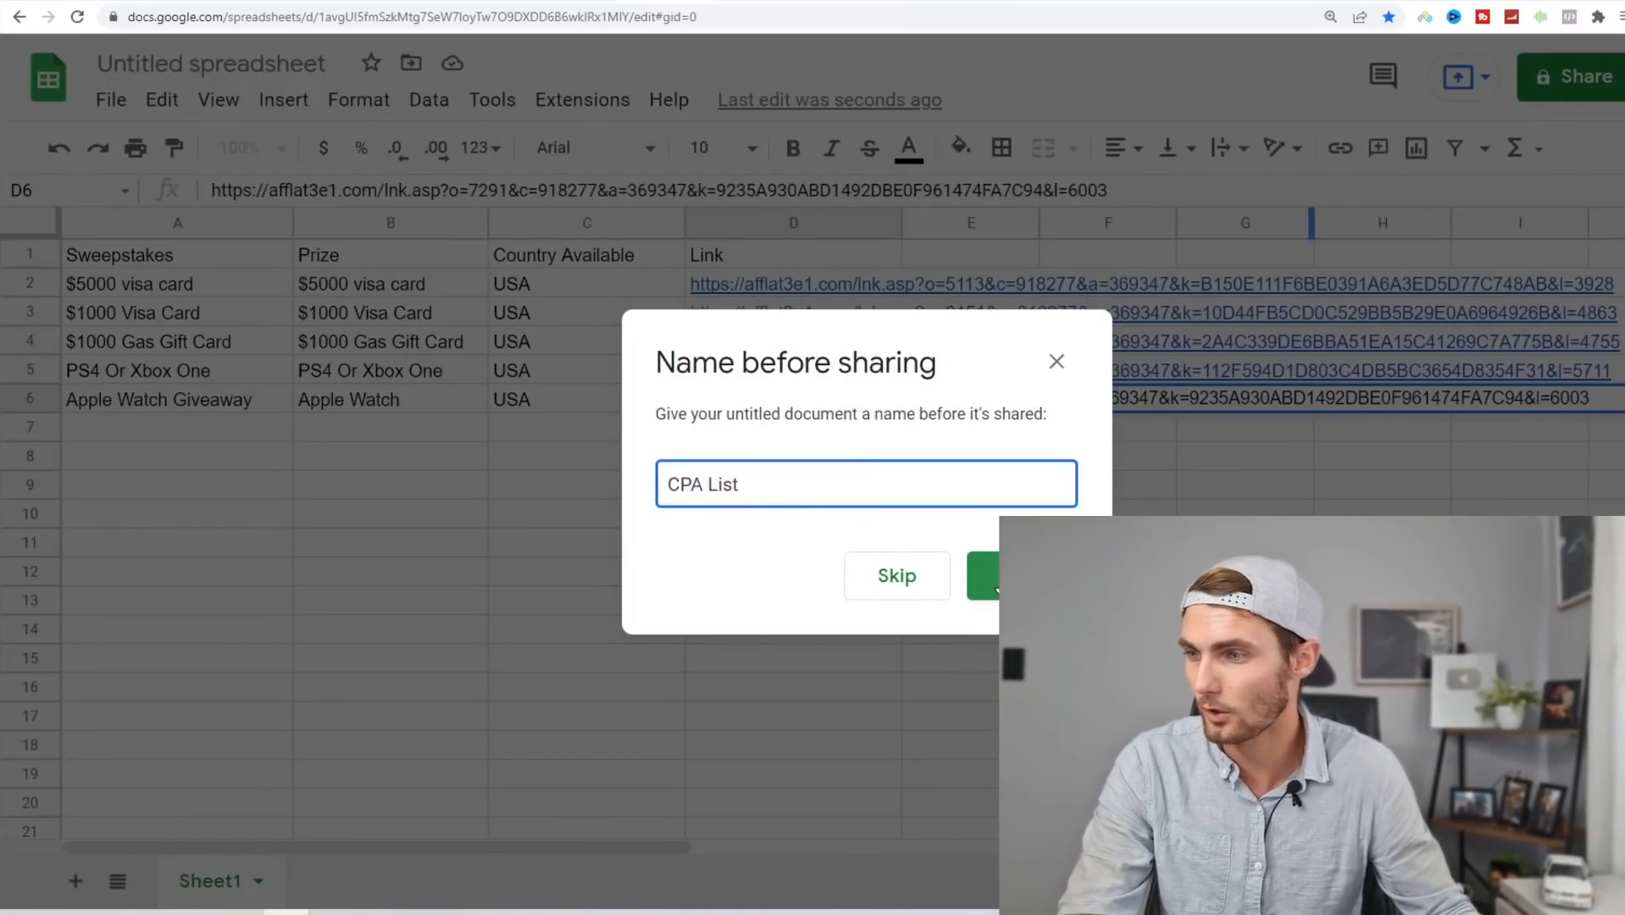
pyautogui.click(983, 577)
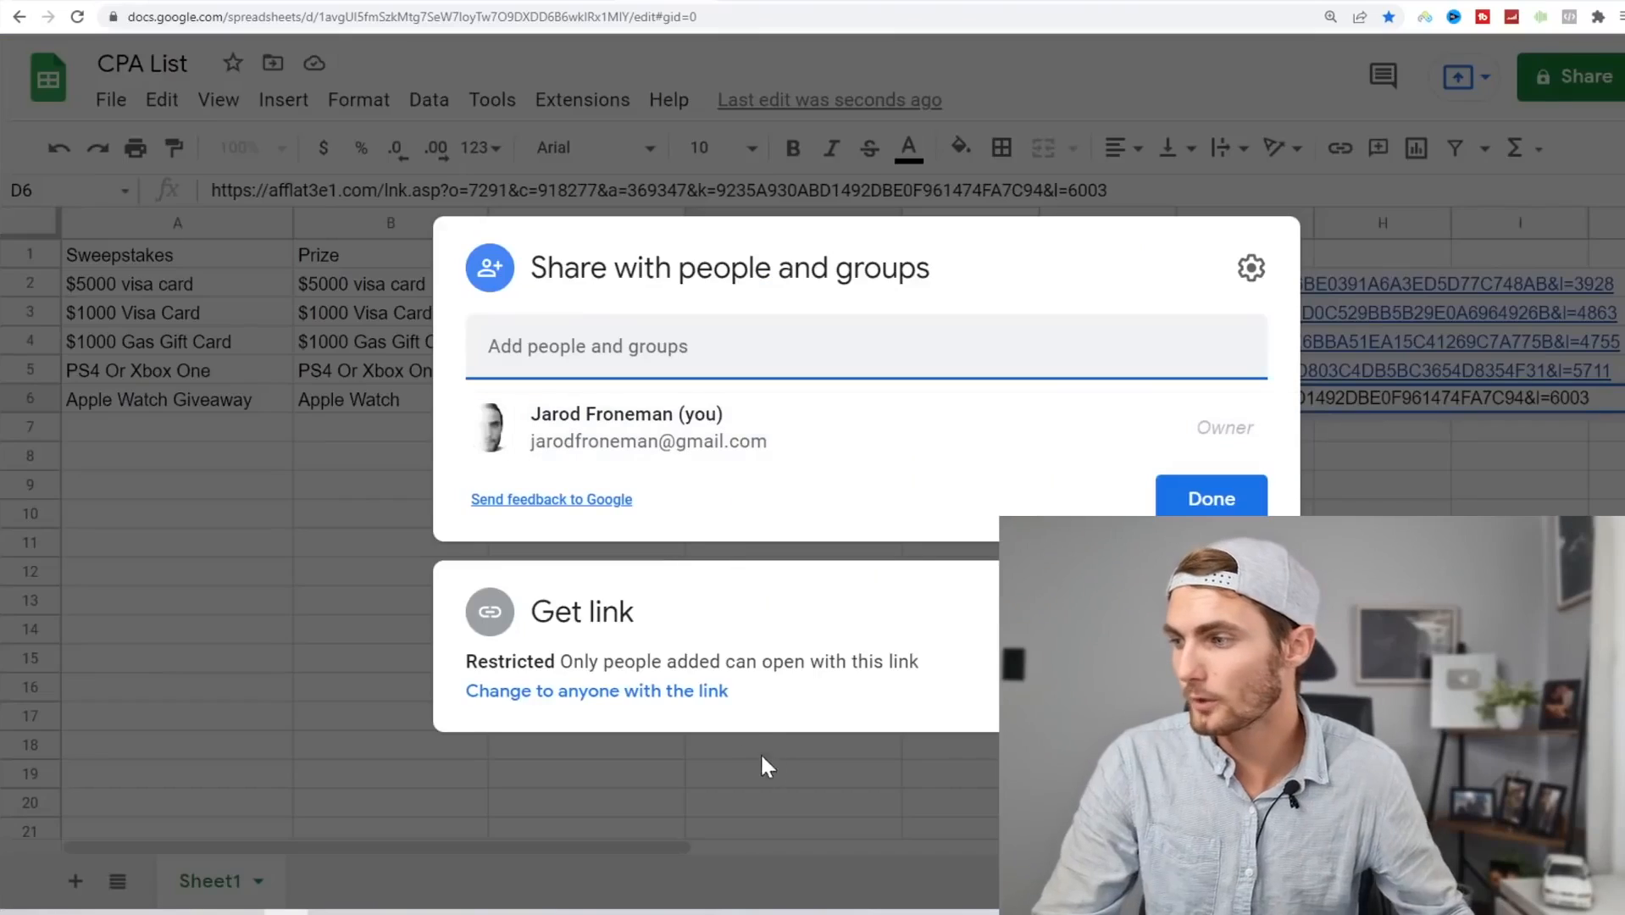
pyautogui.click(635, 694)
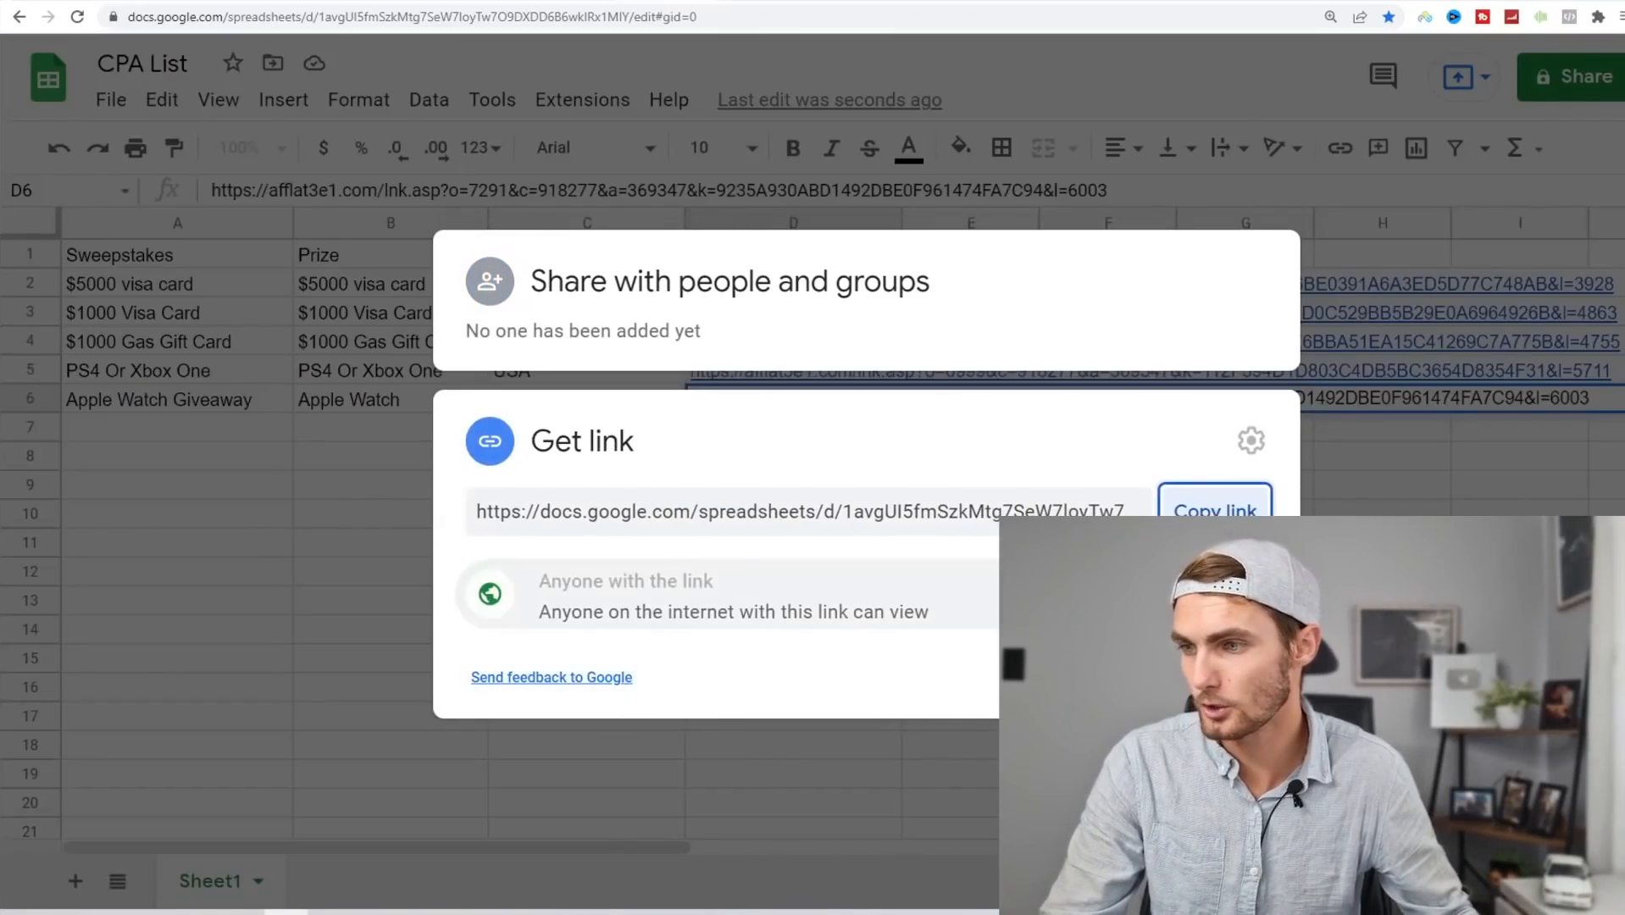
pyautogui.click(1215, 512)
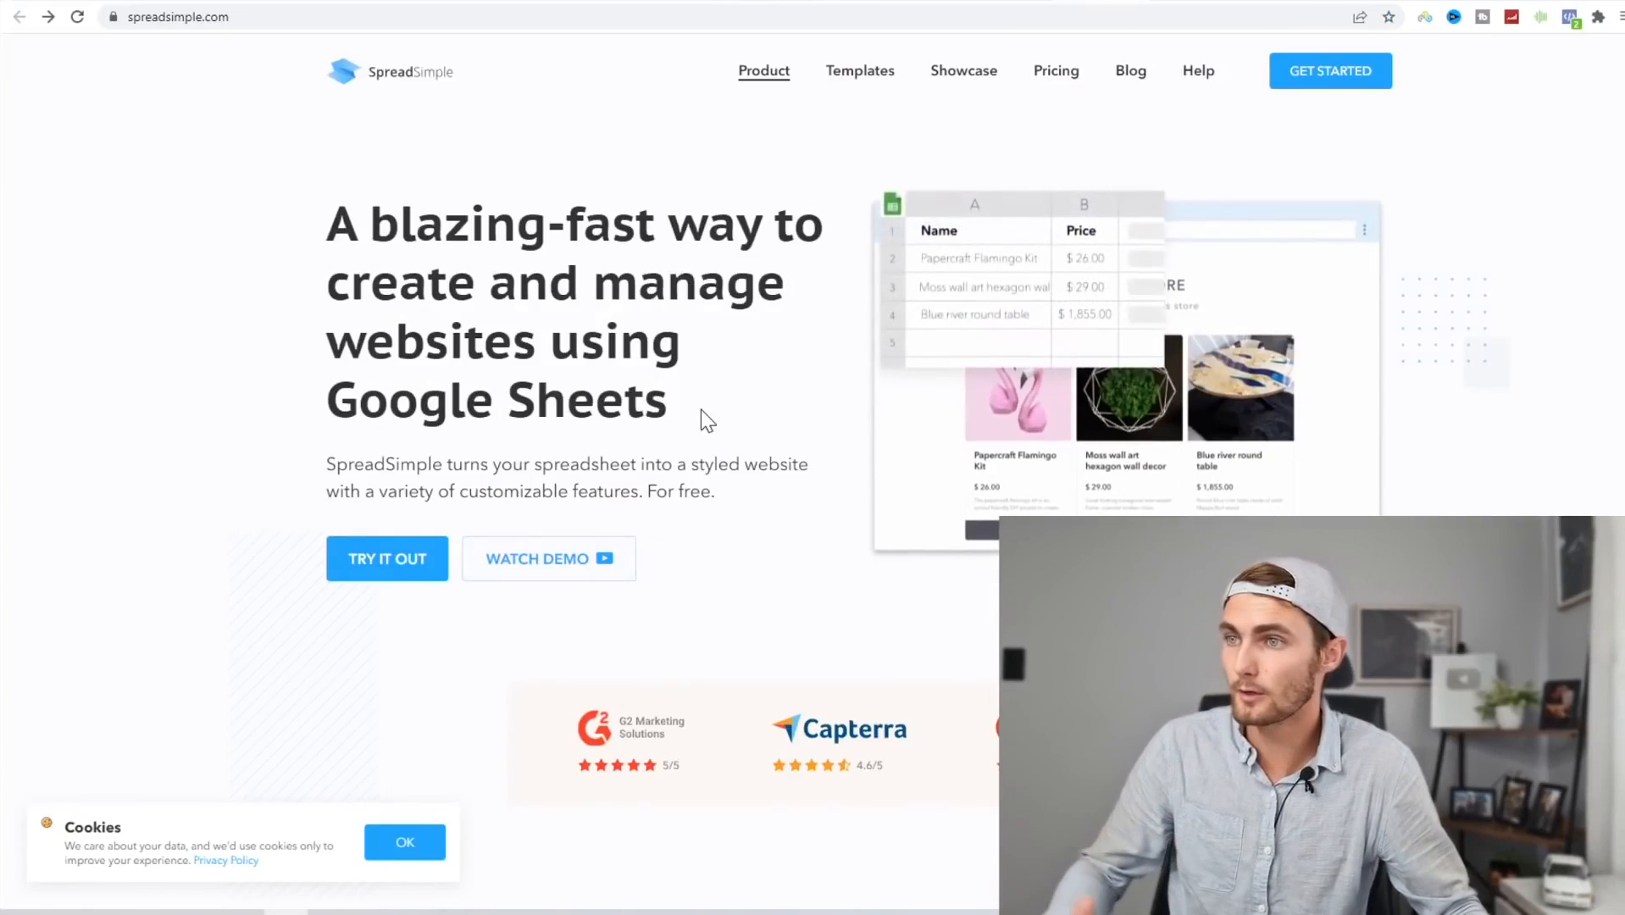
# Sign in to SpreadSimple with Google and create a new website from the copied Google Sheet link.
pyautogui.click(373, 566)
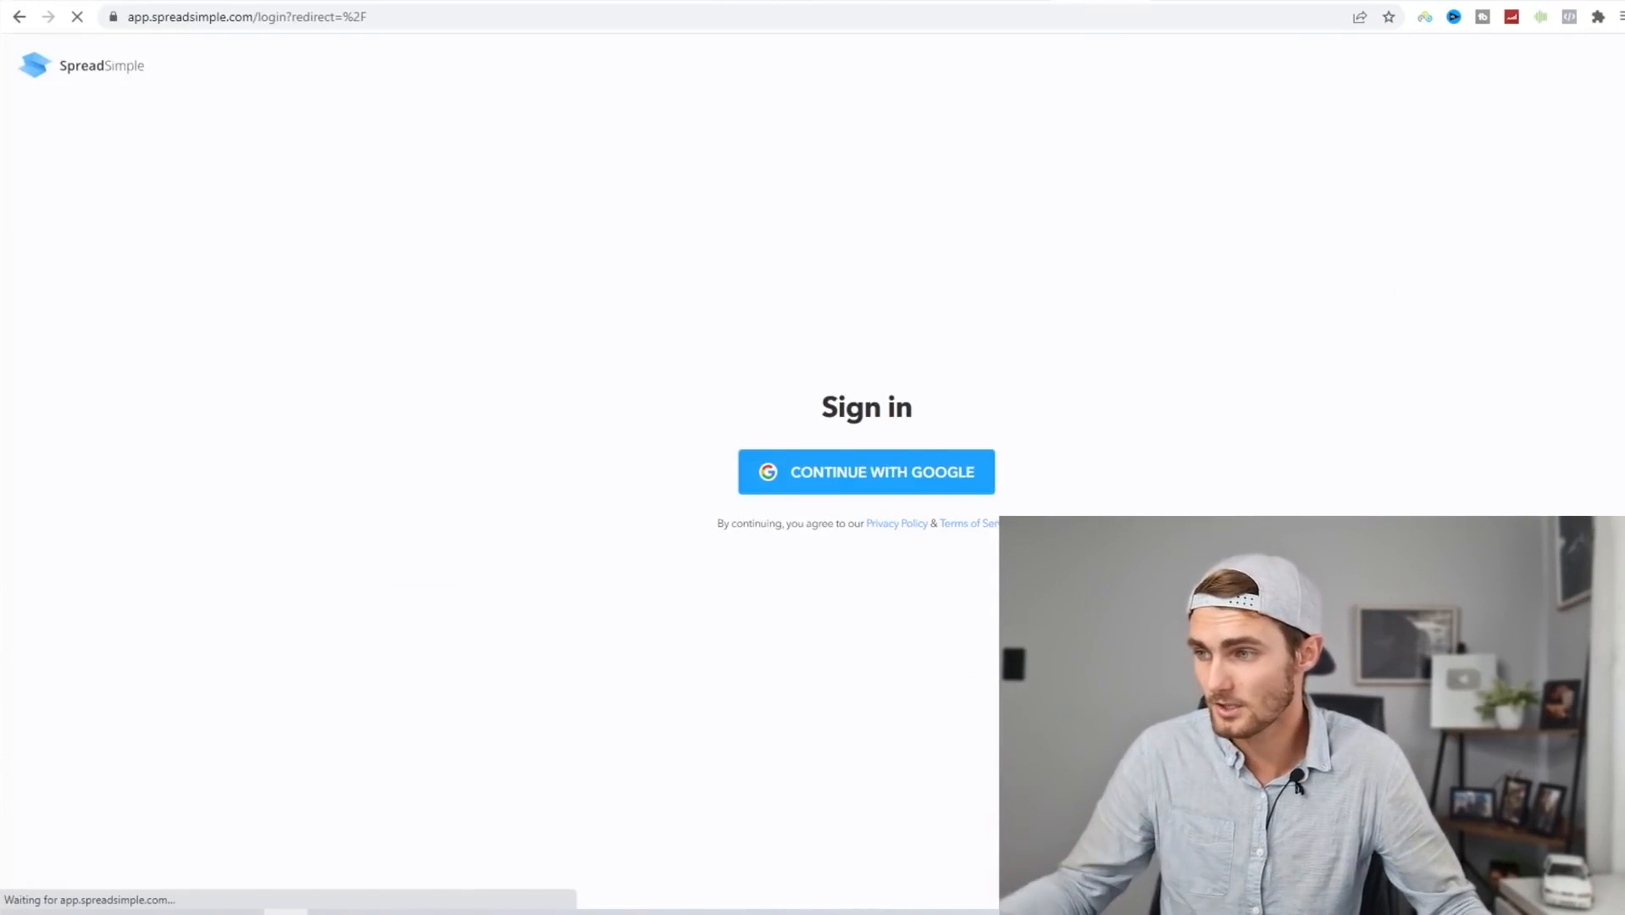
pyautogui.click(849, 475)
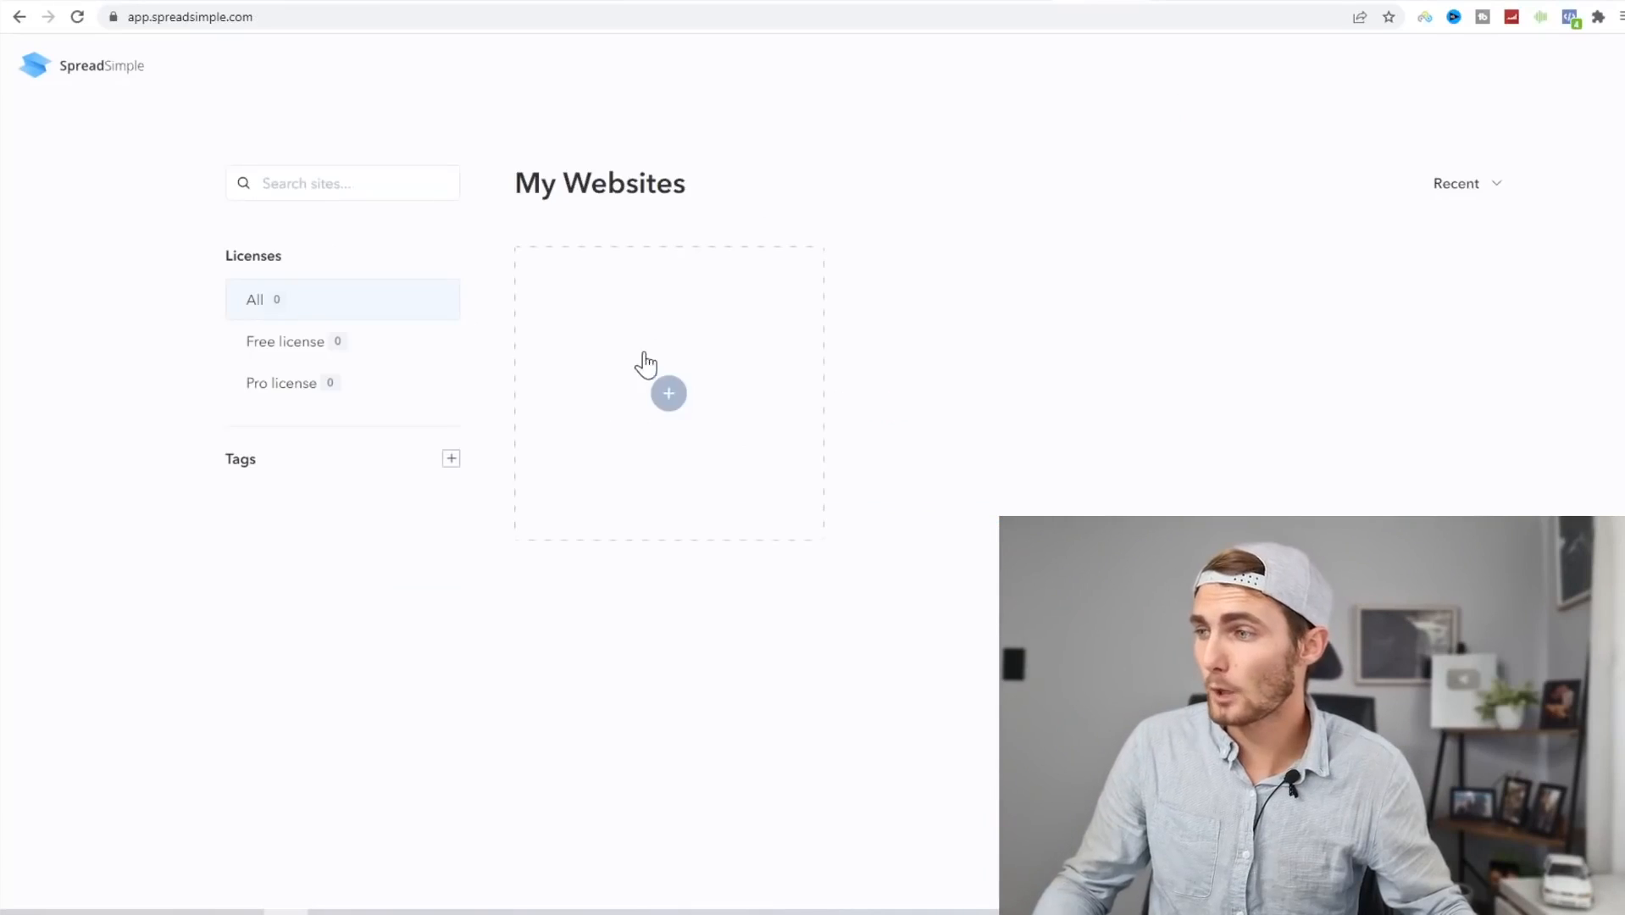
pyautogui.click(666, 396)
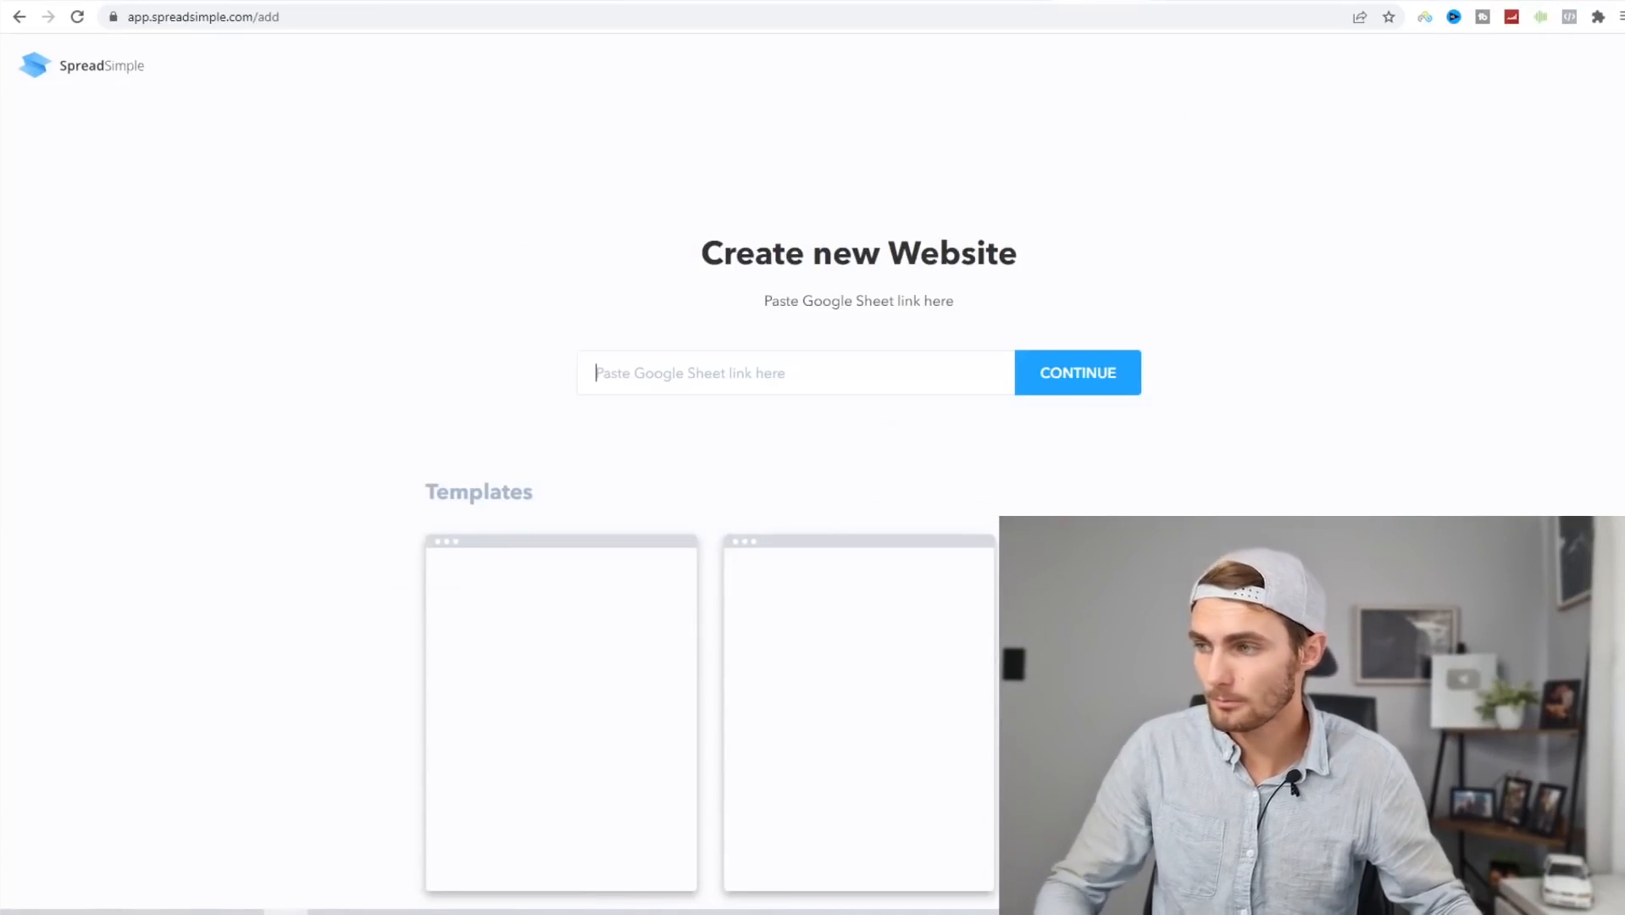
pyautogui.hotkey('ctrl', 'v')
pyautogui.click(1059, 377)
# In the website's content settings, set the primary button's label to "Enter Sweepstake Here".
pyautogui.scroll(-4, 1195, 403)
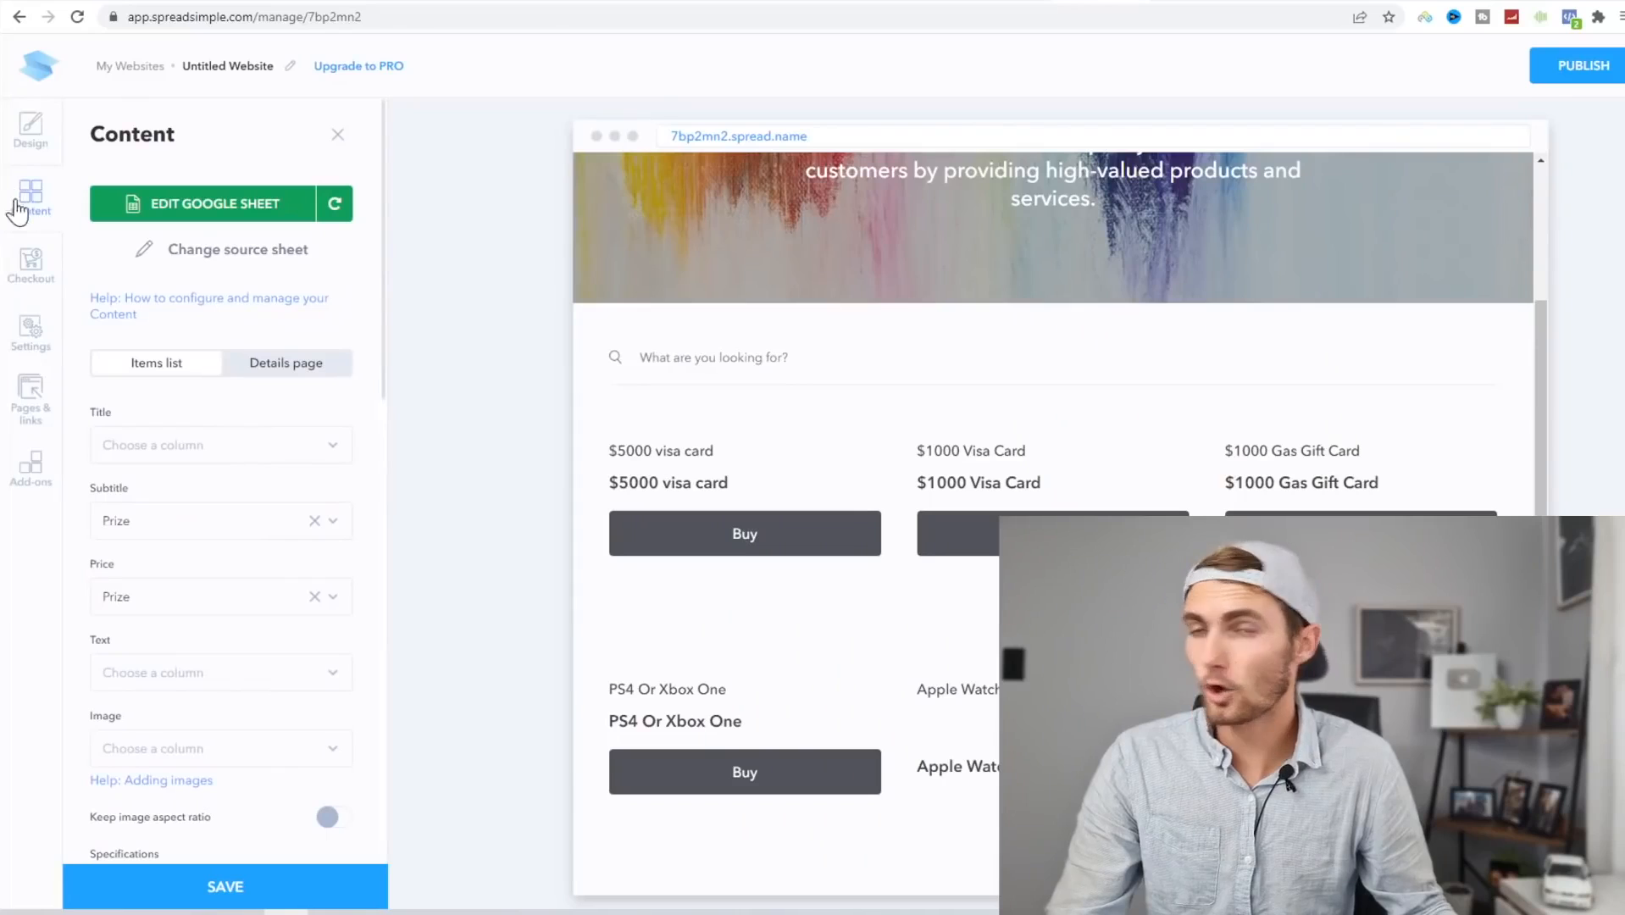
pyautogui.scroll(-10, 199, 218)
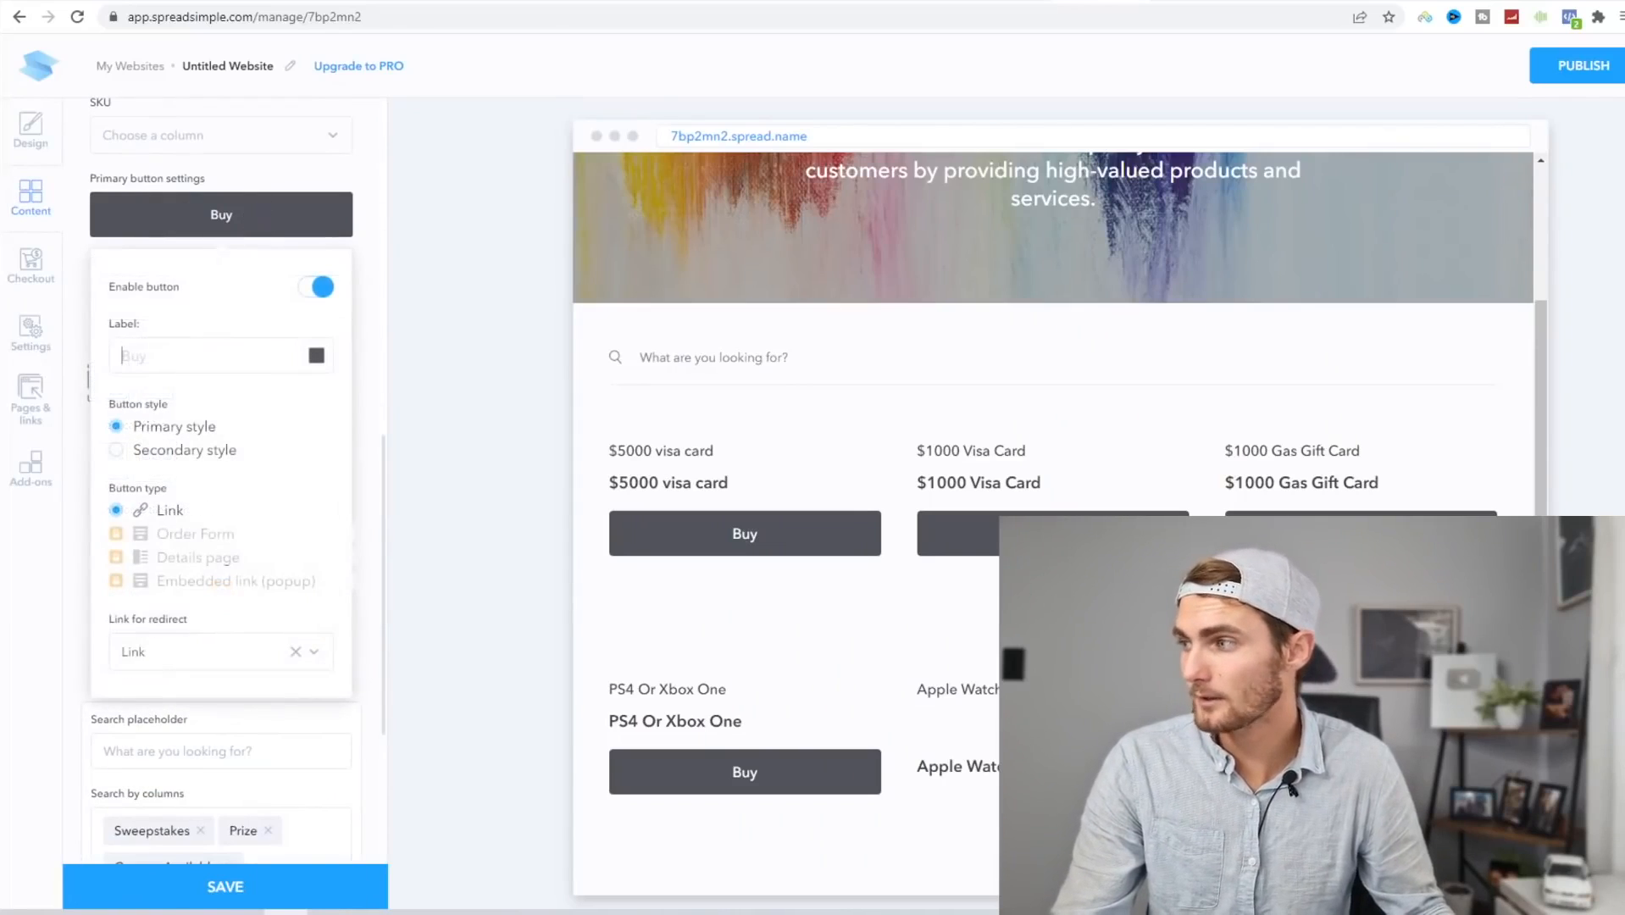
pyautogui.write('Enter Swe')
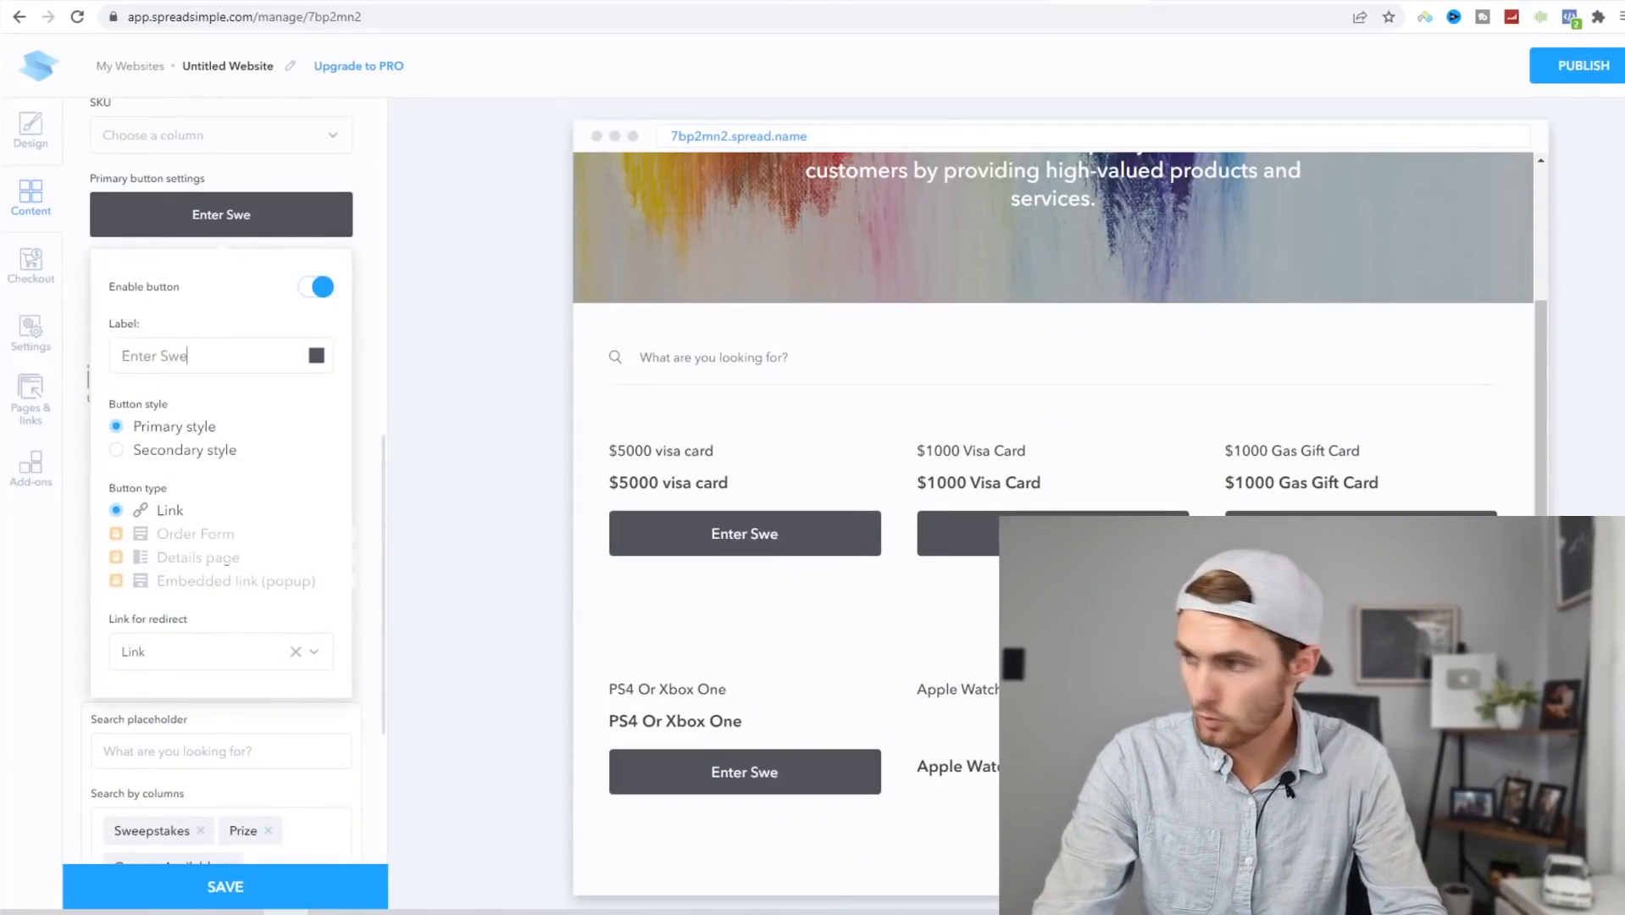
pyautogui.write('epstake Here')
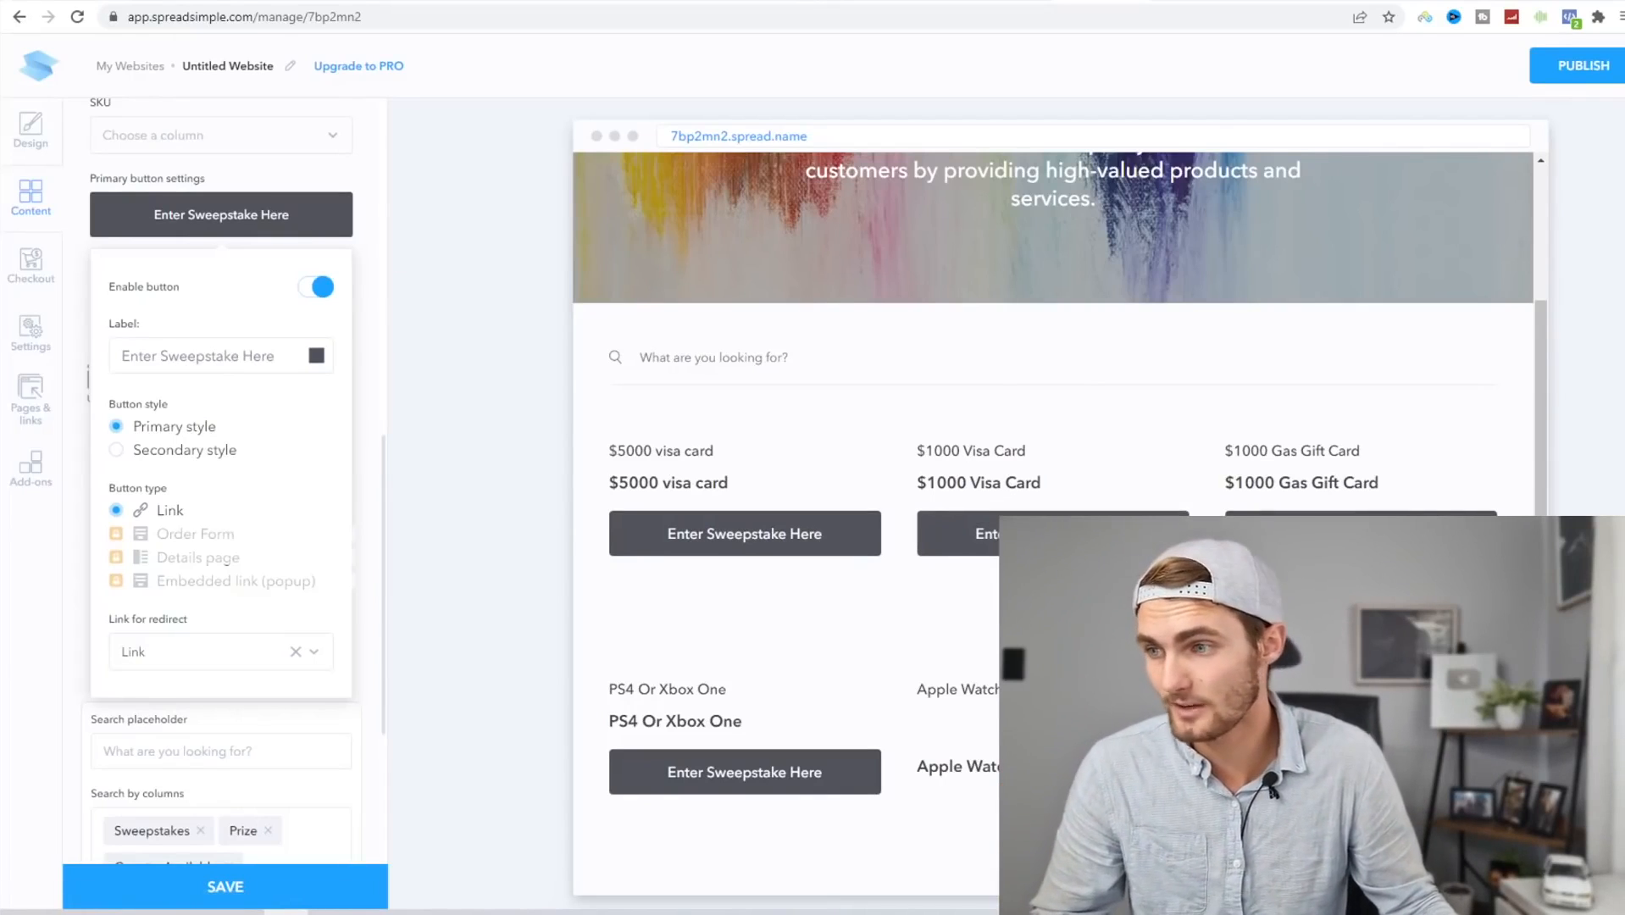
# In the home page intro design settings, set the page title to "Best Tech And Cash Giveaways Of 2022!".
pyautogui.scroll(3, 973, 577)
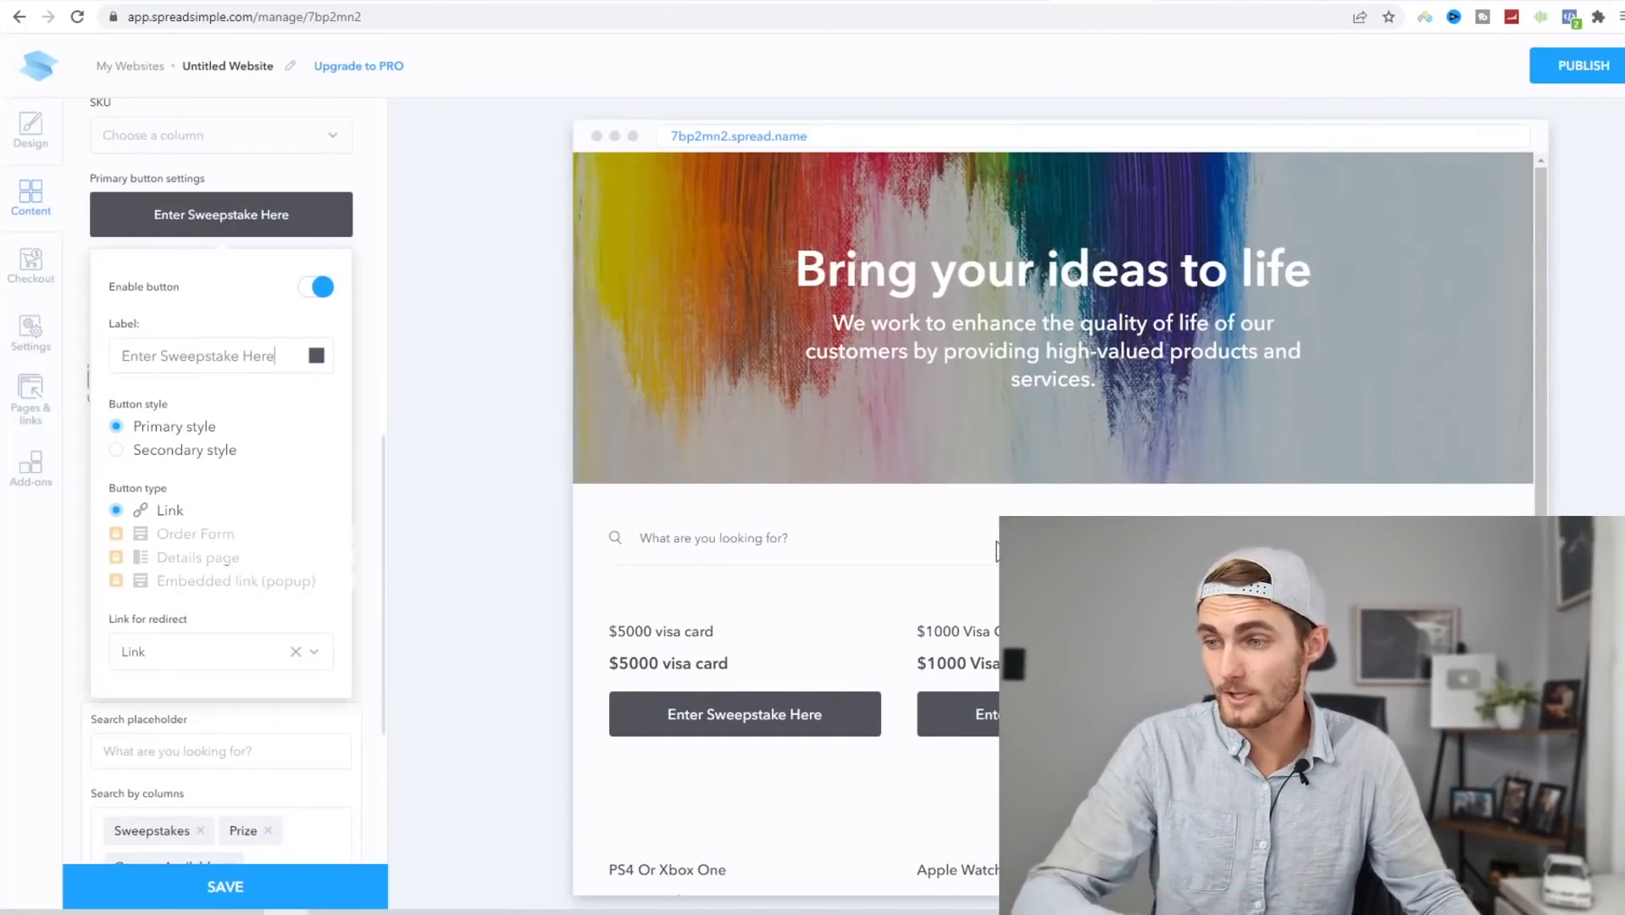
pyautogui.scroll(-2, 997, 550)
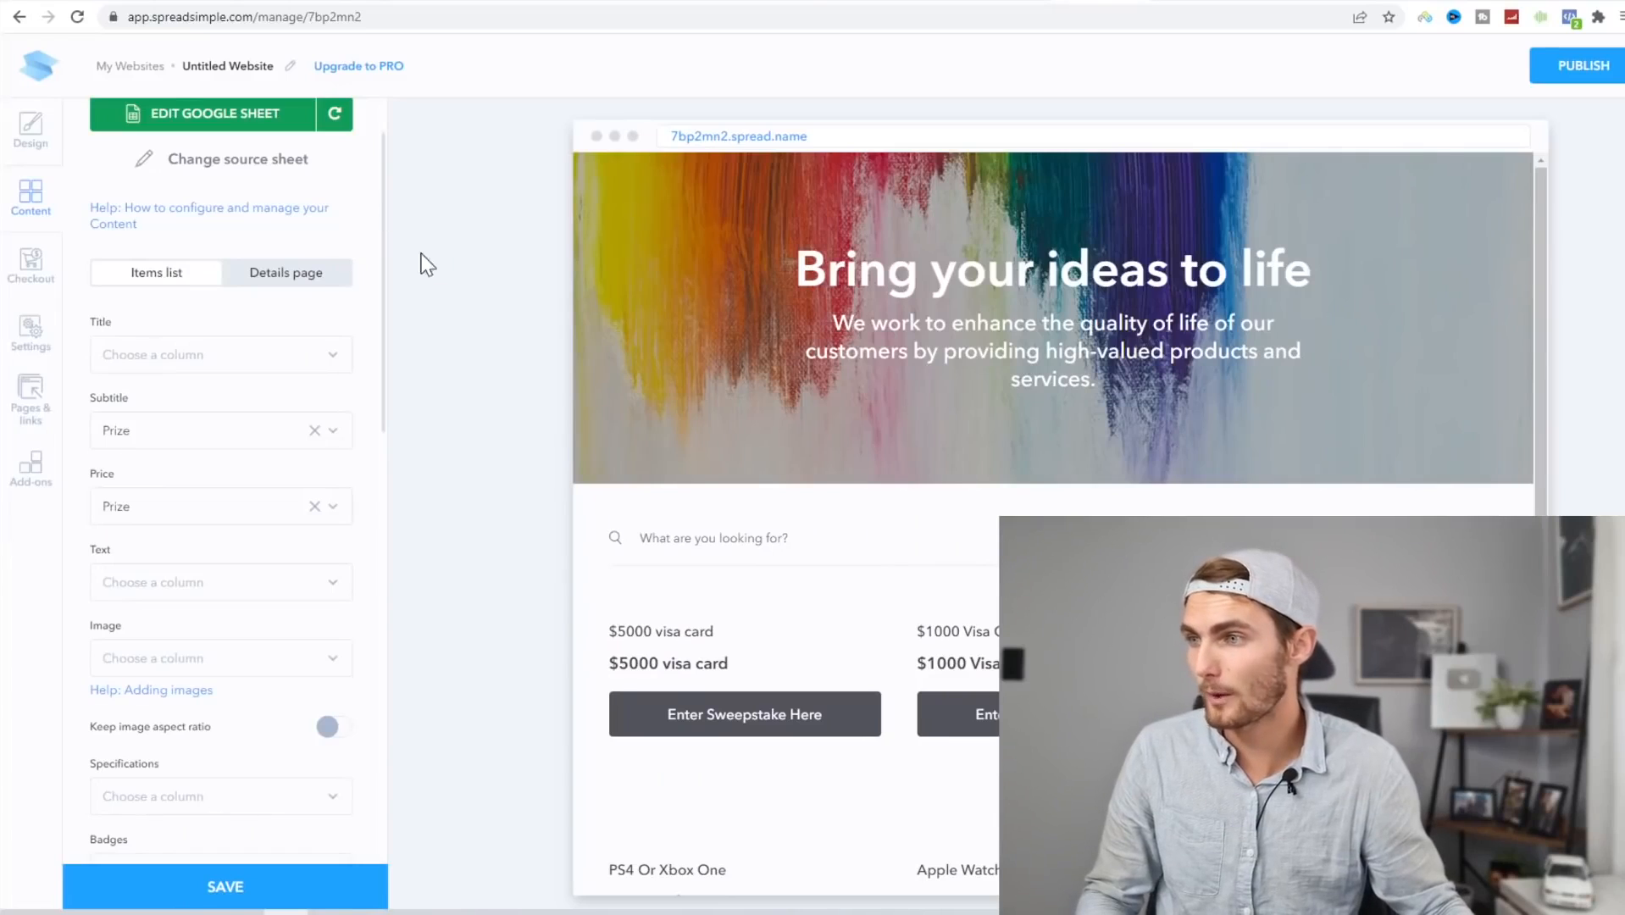
pyautogui.click(32, 134)
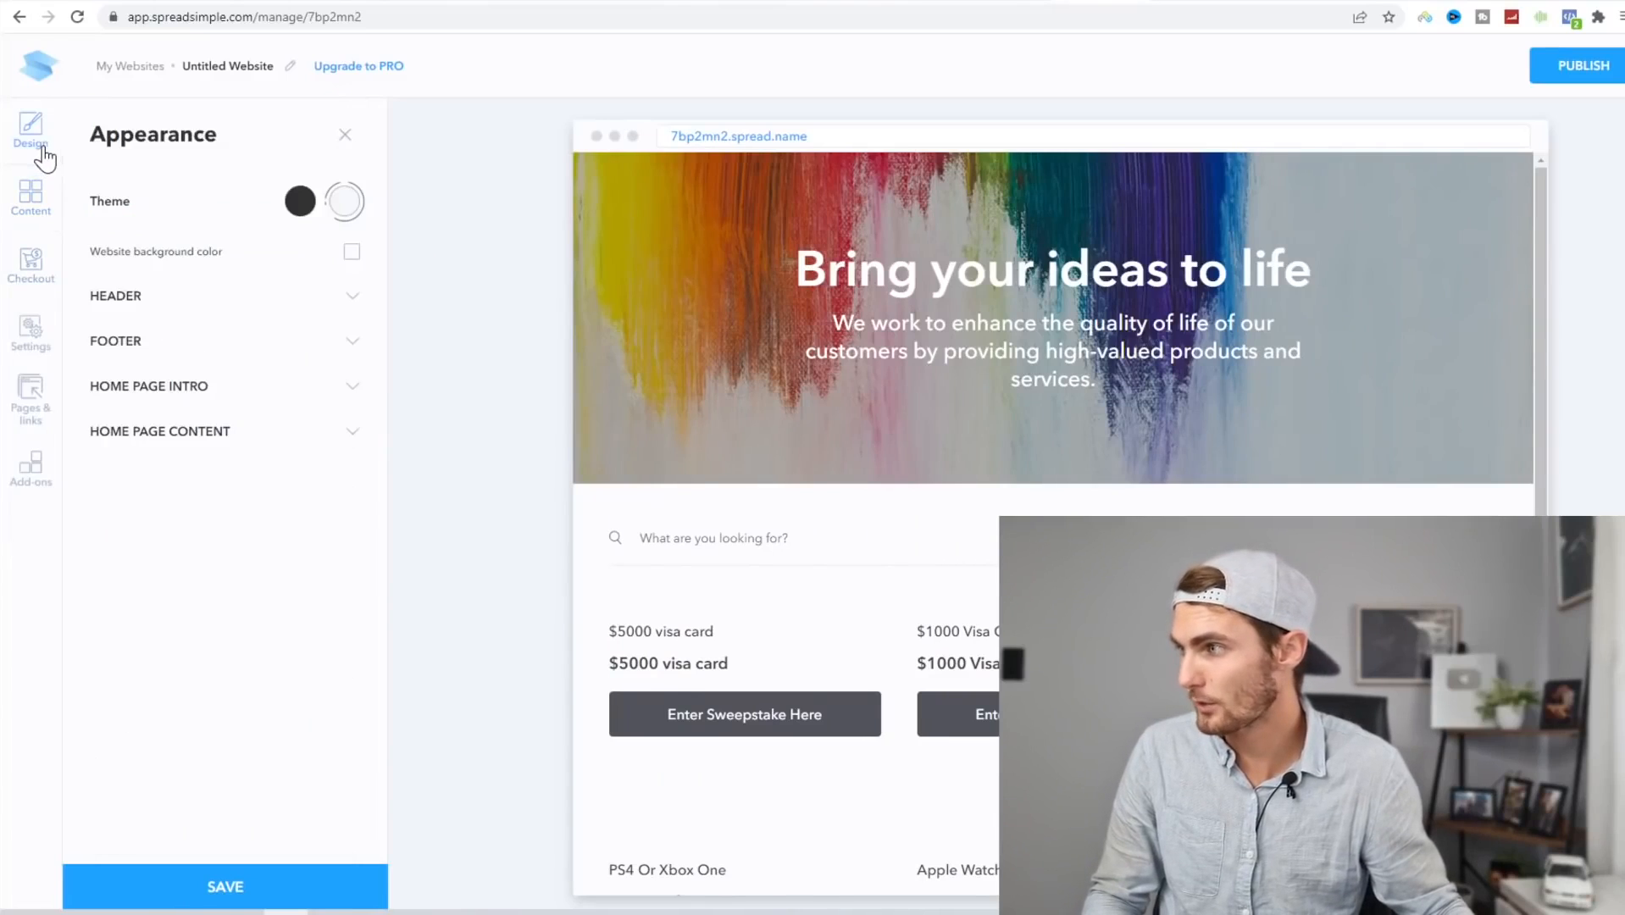
pyautogui.click(125, 307)
pyautogui.click(125, 385)
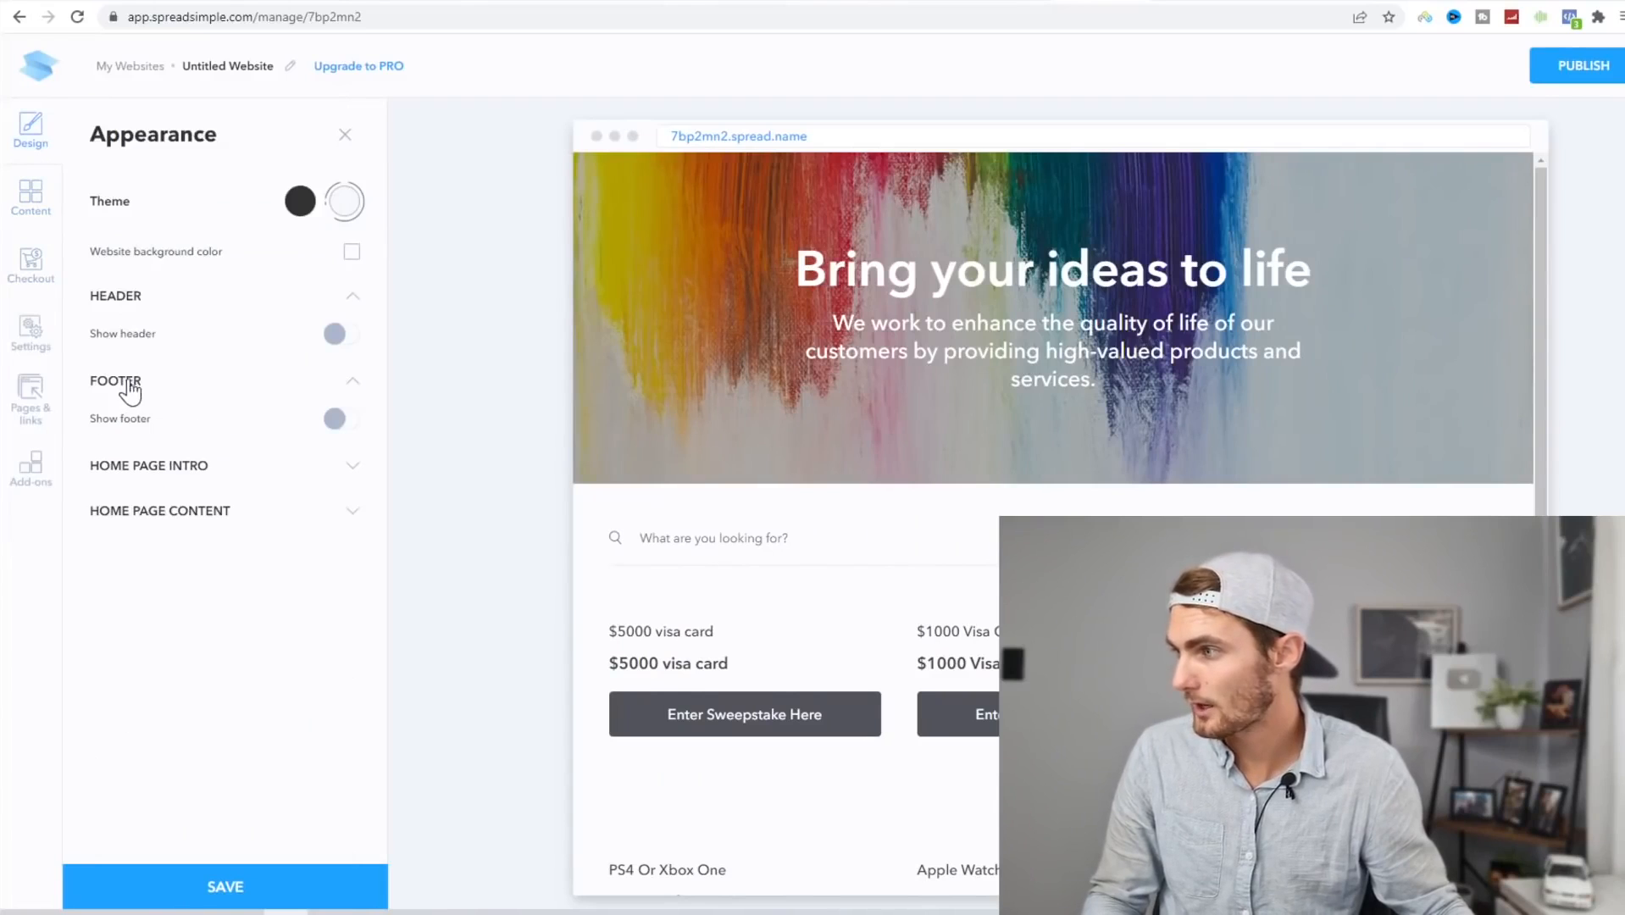
pyautogui.click(152, 466)
pyautogui.moveTo(233, 572); pyautogui.dragTo(110, 572)
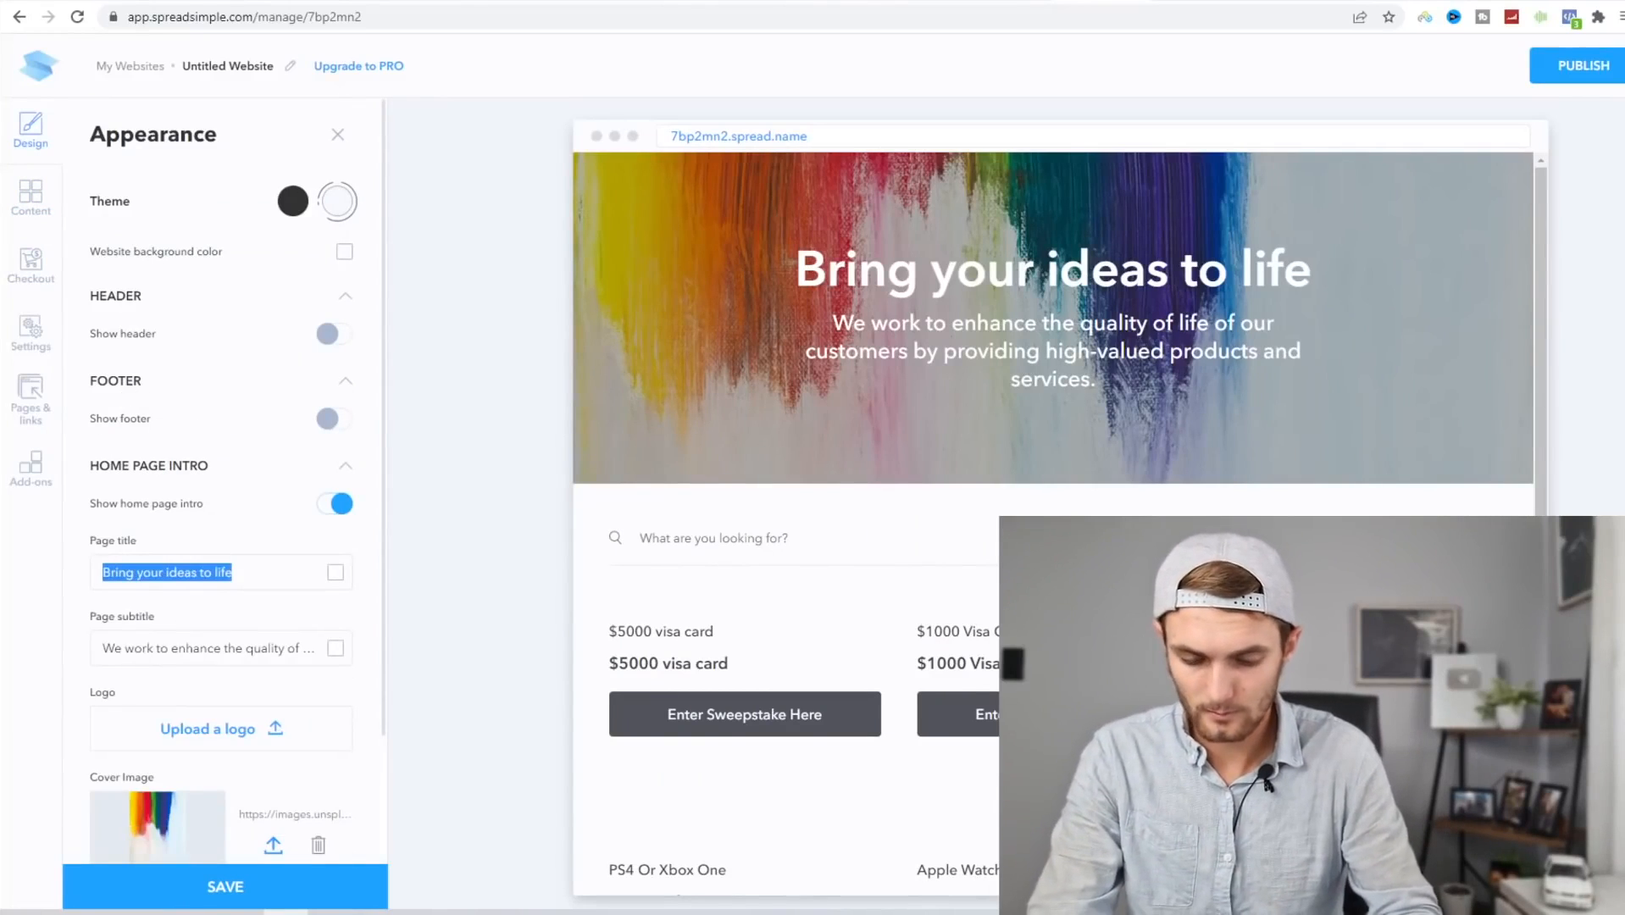
pyautogui.write('Best ')
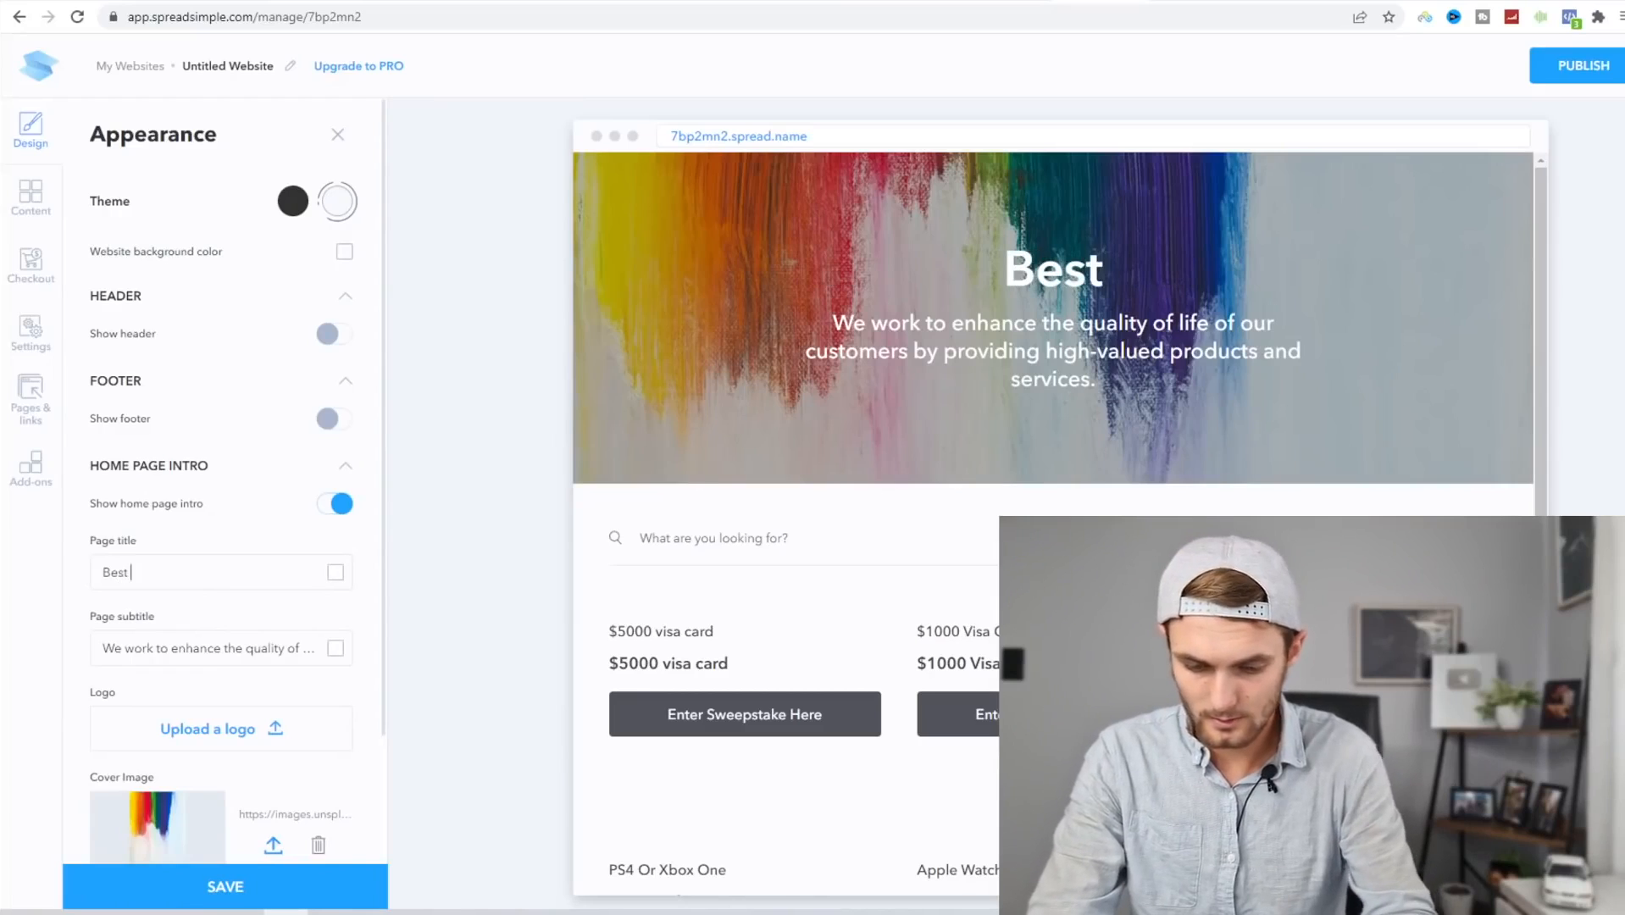
pyautogui.write('Tech And Cash Giveaways ')
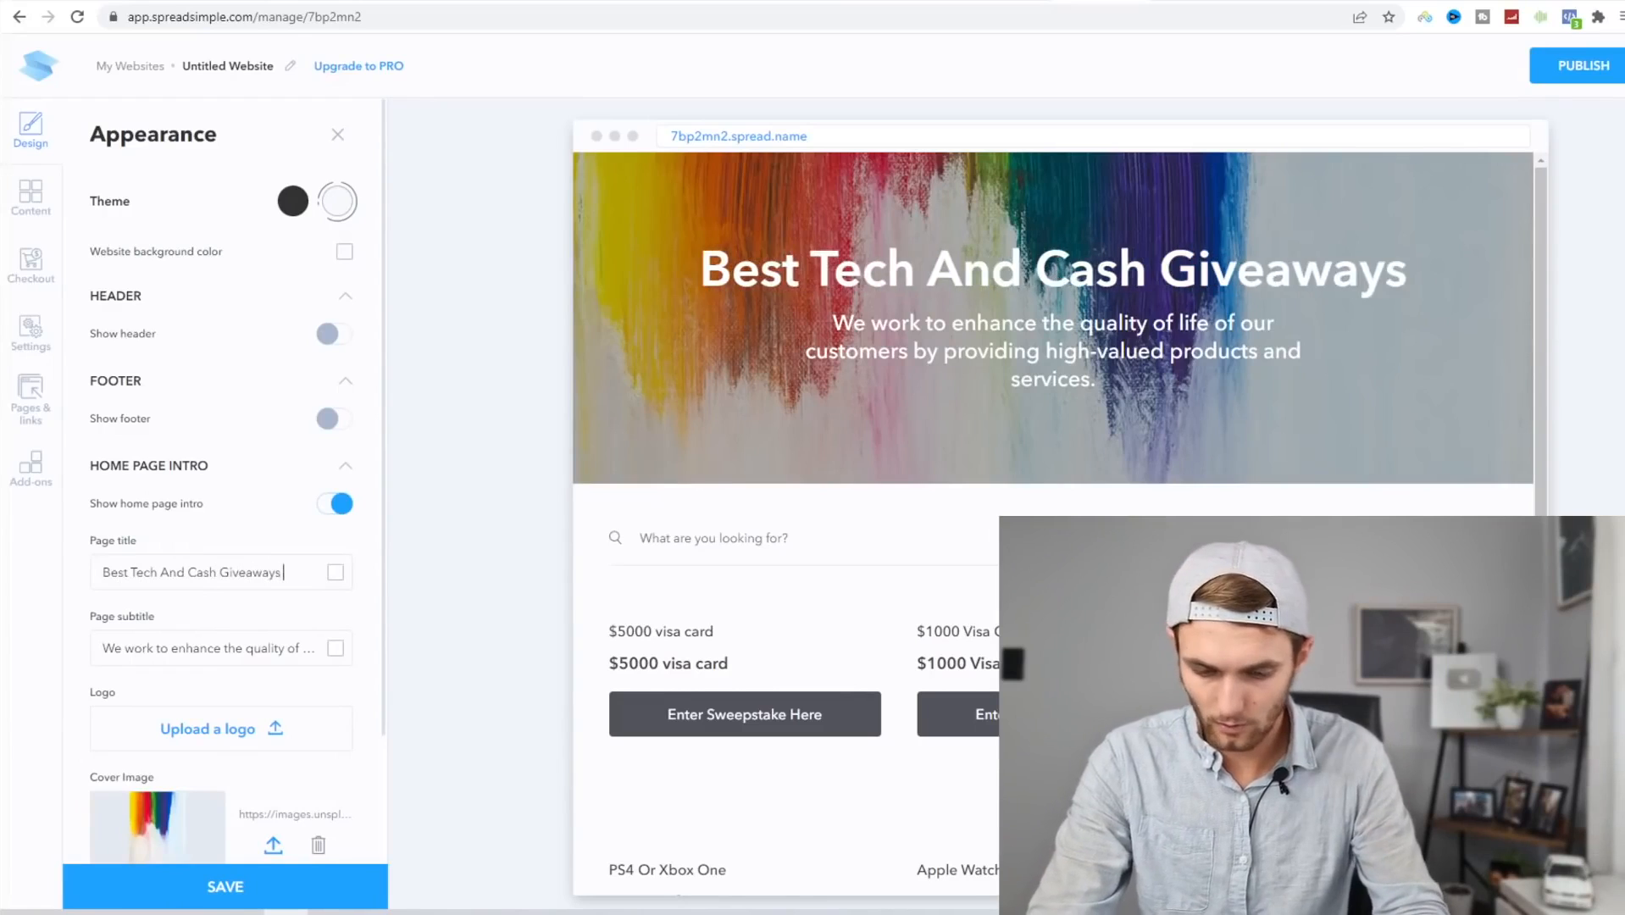
pyautogui.write('Of 2022!')
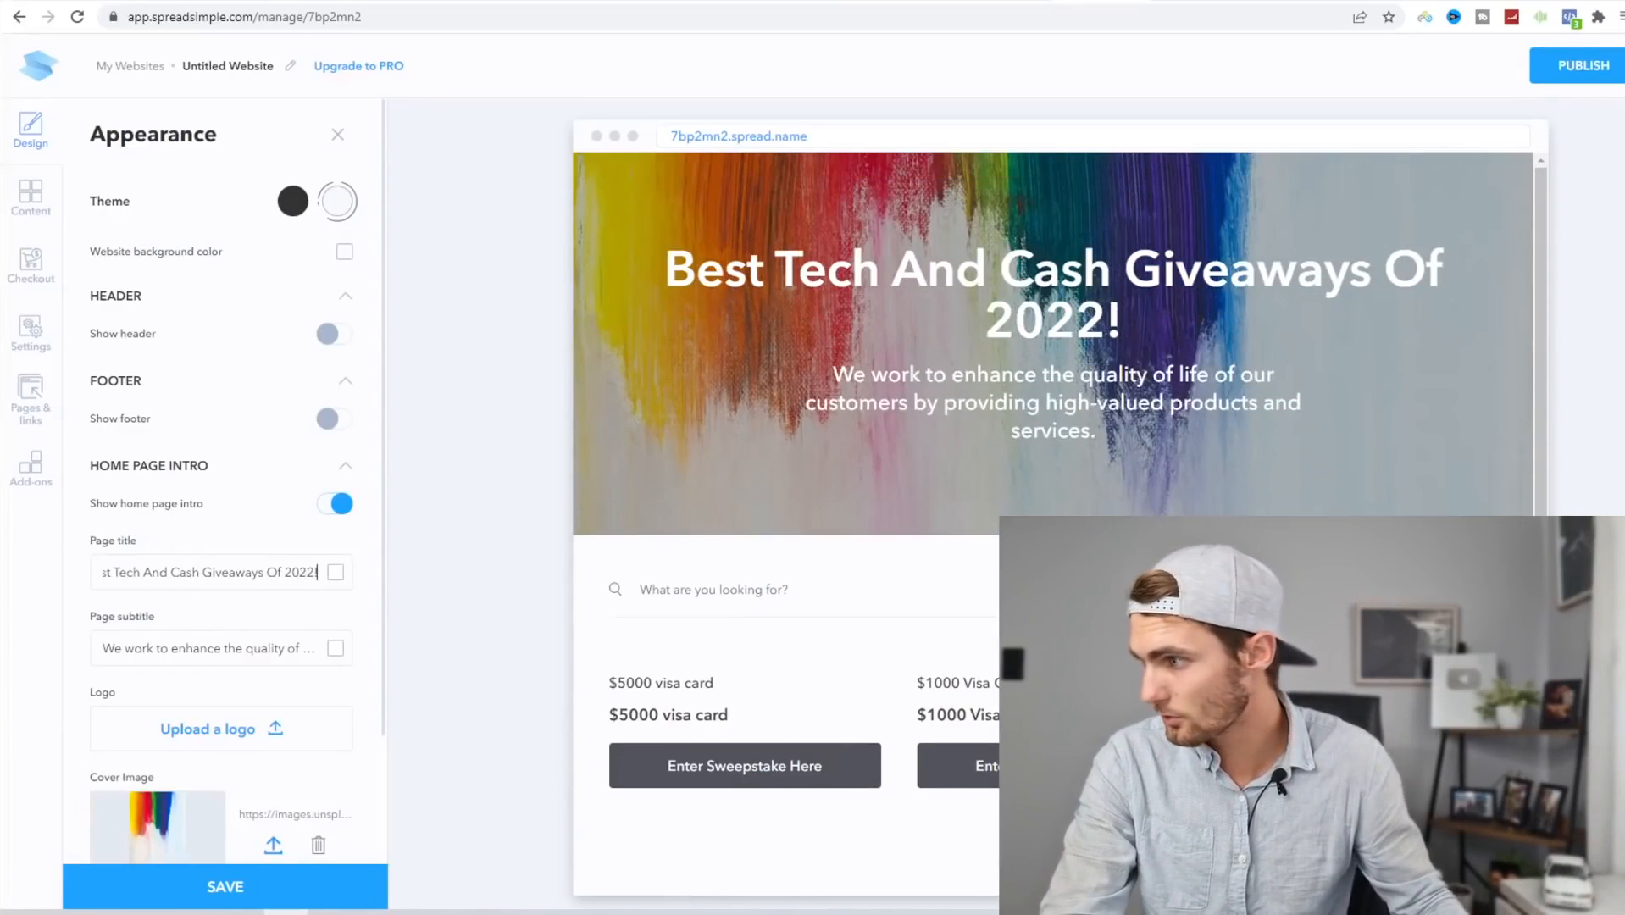
# Set the page subtitle to "These Giveaways Will Be Running Until 1July 2022. Make Sure To Enter While They Still remain Open!".
pyautogui.click(310, 648)
pyautogui.hotkey('ctrl', 'a')
pyautogui.write('The')
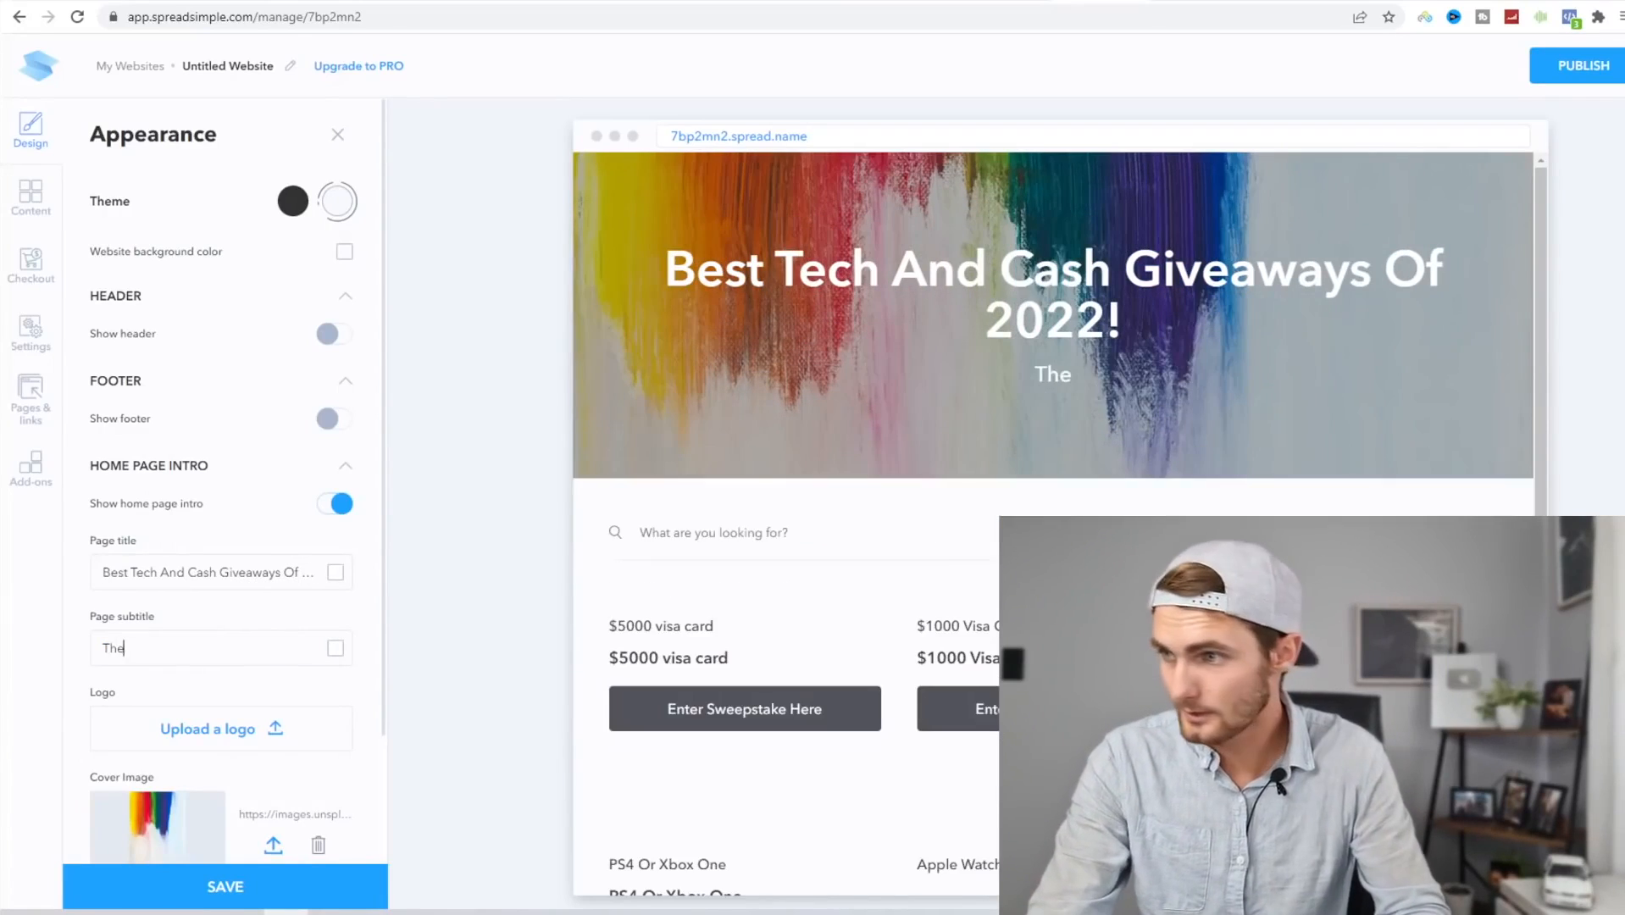
pyautogui.write('se Giveaways')
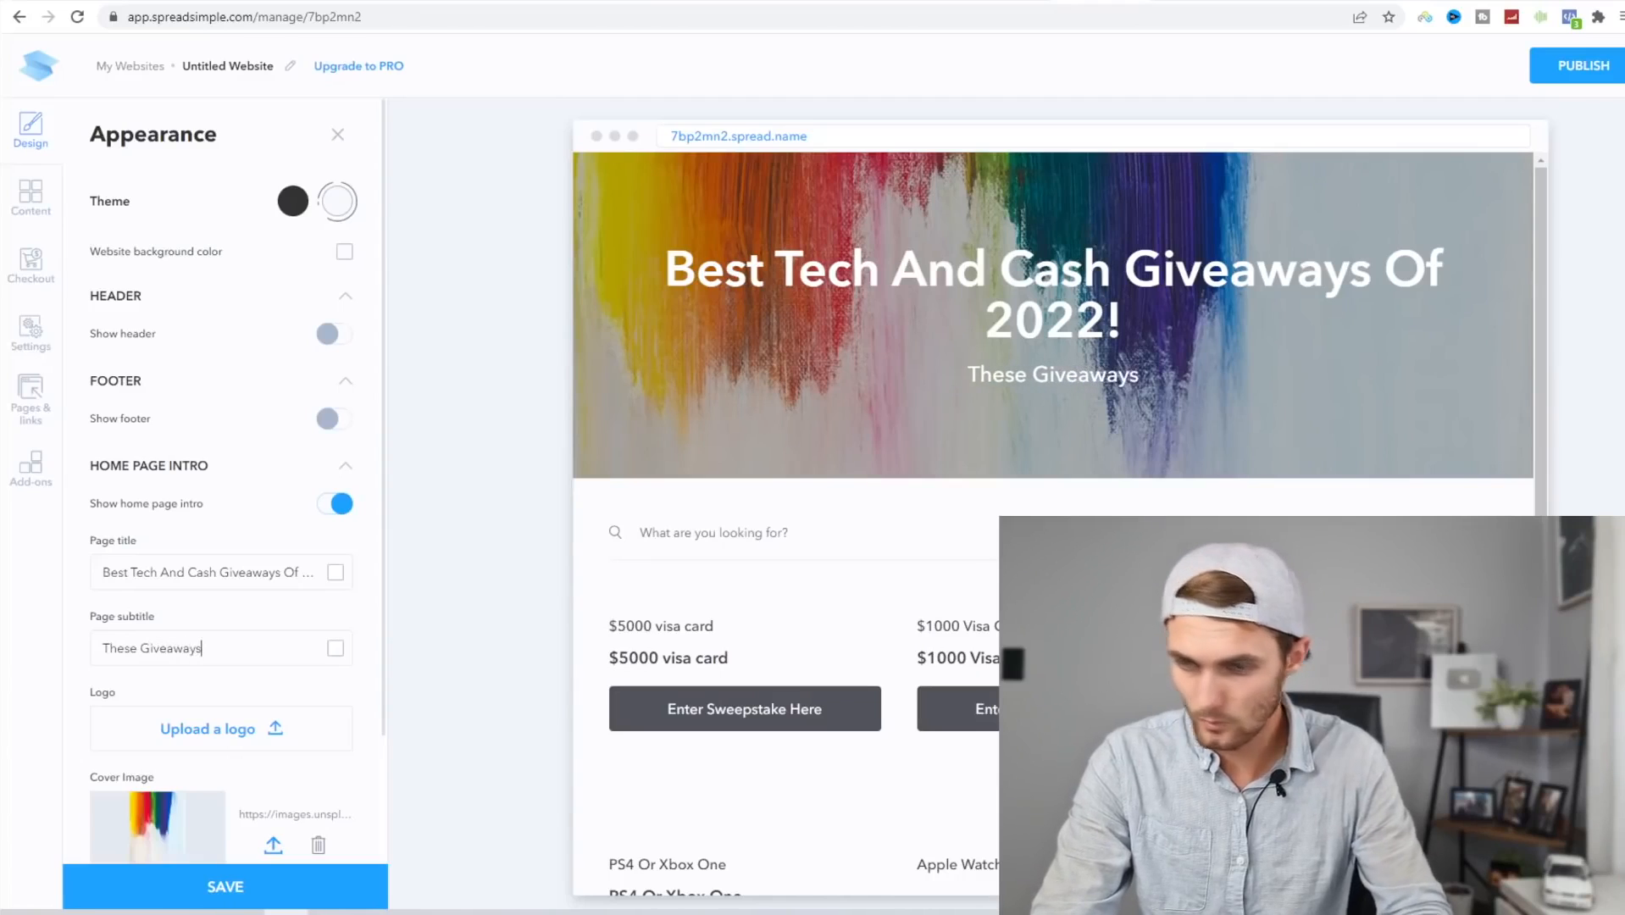
pyautogui.write(' Will Be')
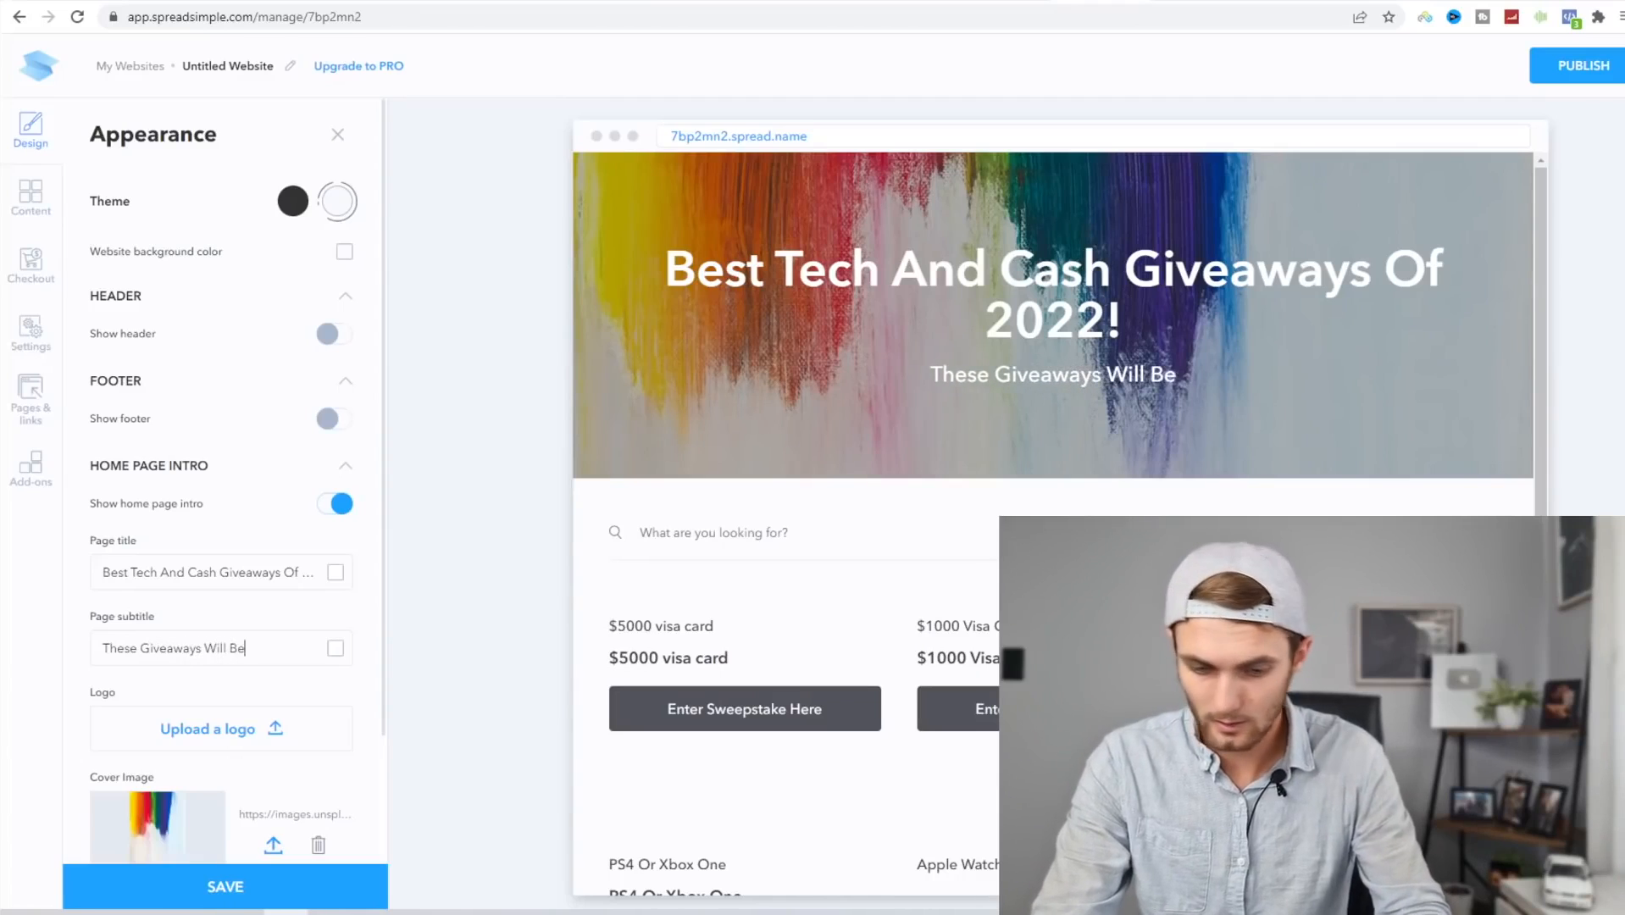
pyautogui.write('running')
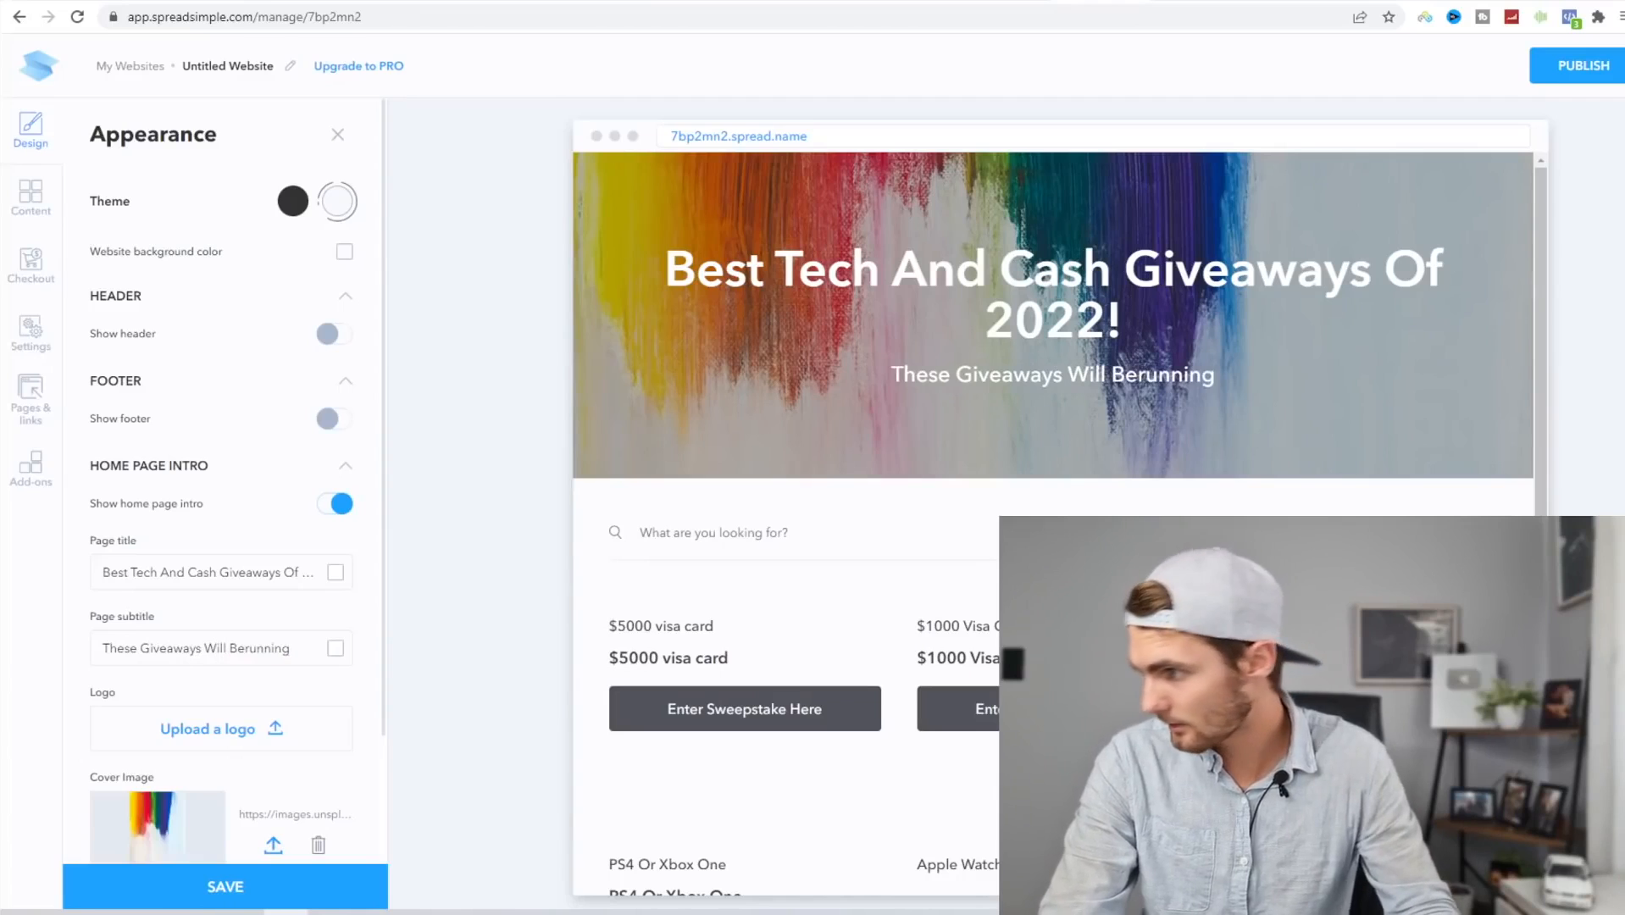
pyautogui.press('BackSpace')
pyautogui.press('BackSpace')
pyautogui.press('BackSpace')
pyautogui.press('BackSpace')
pyautogui.press('BackSpace')
pyautogui.press('BackSpace')
pyautogui.press('BackSpace')
pyautogui.press('BackSpace')
pyautogui.write('Running Until')
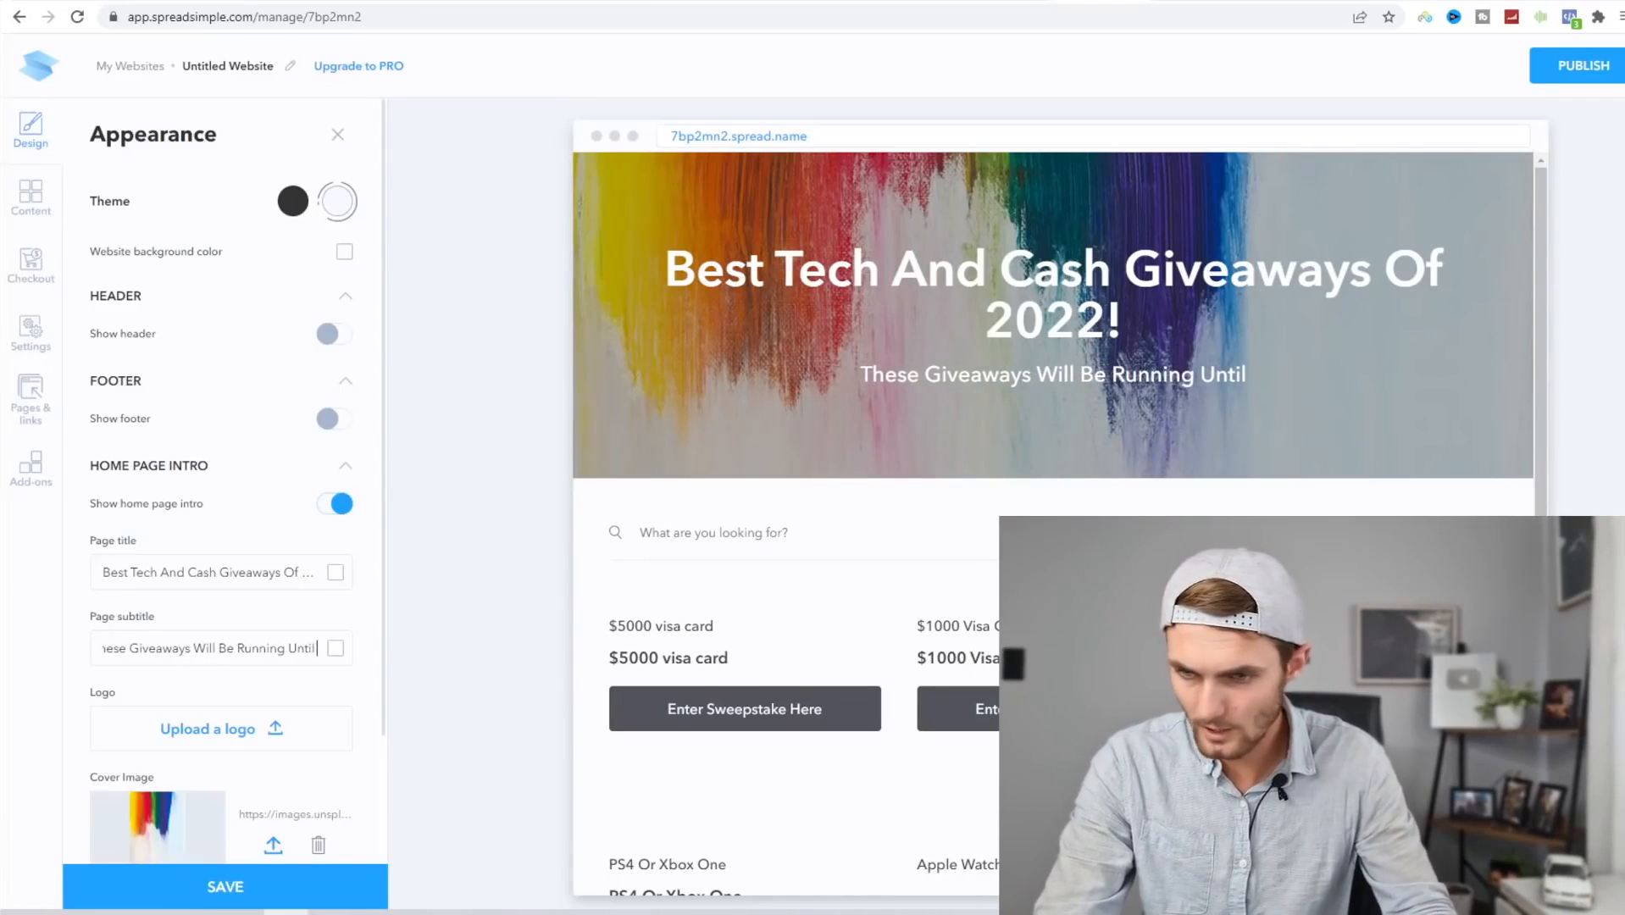
pyautogui.write(' 1 jU')
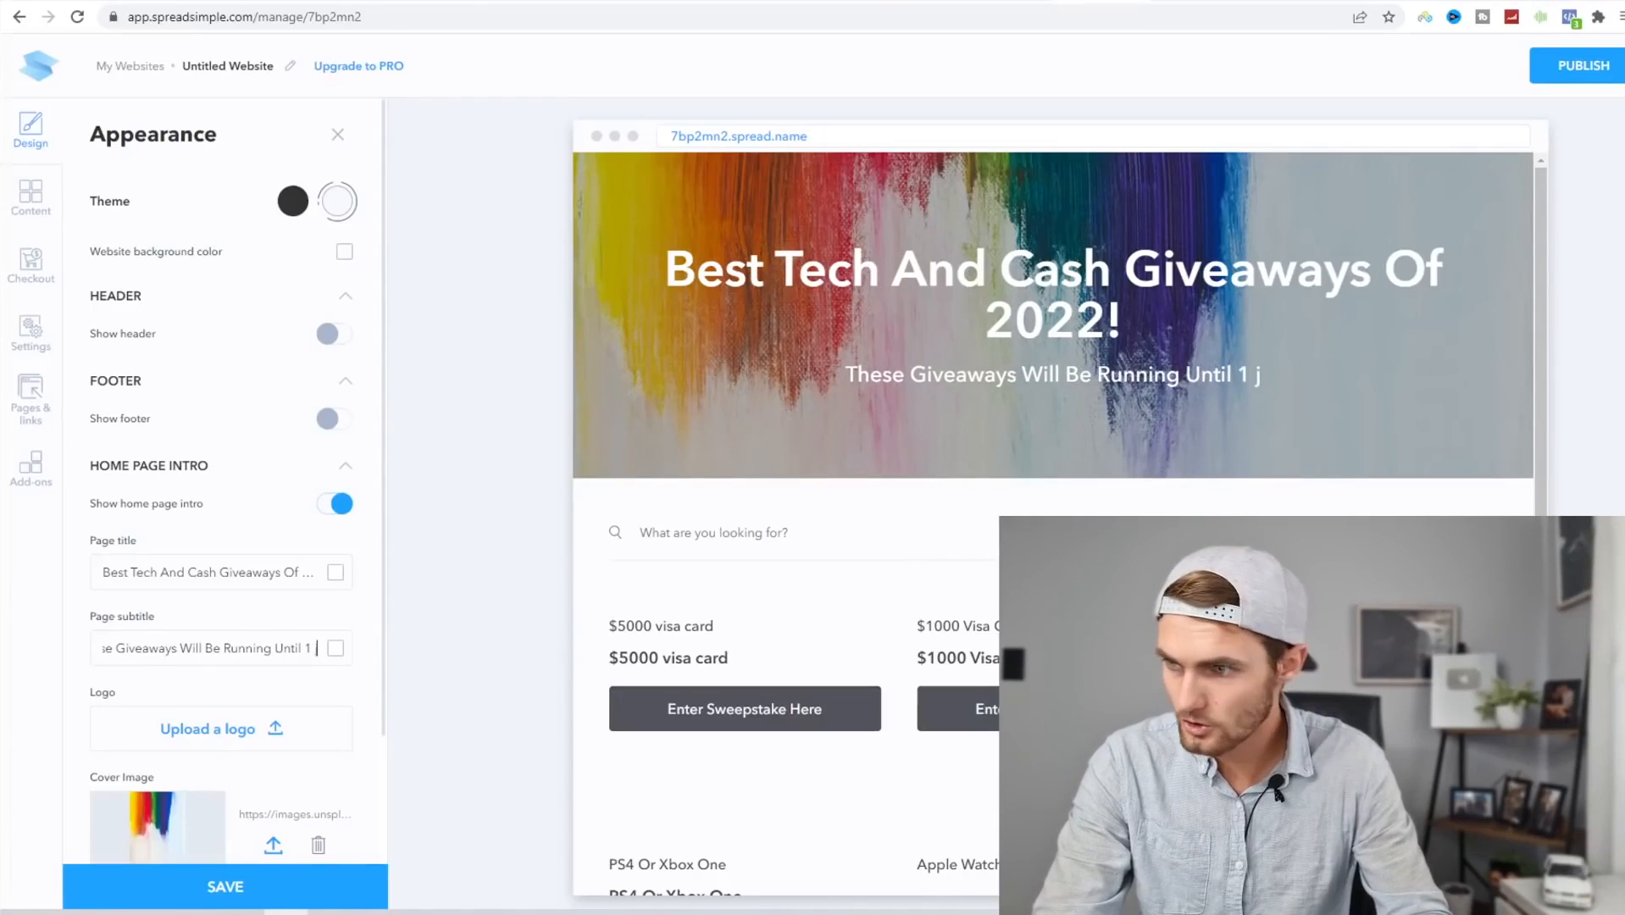
pyautogui.press('BackSpace')
pyautogui.press('BackSpace')
pyautogui.press('BackSpace')
pyautogui.write('J')
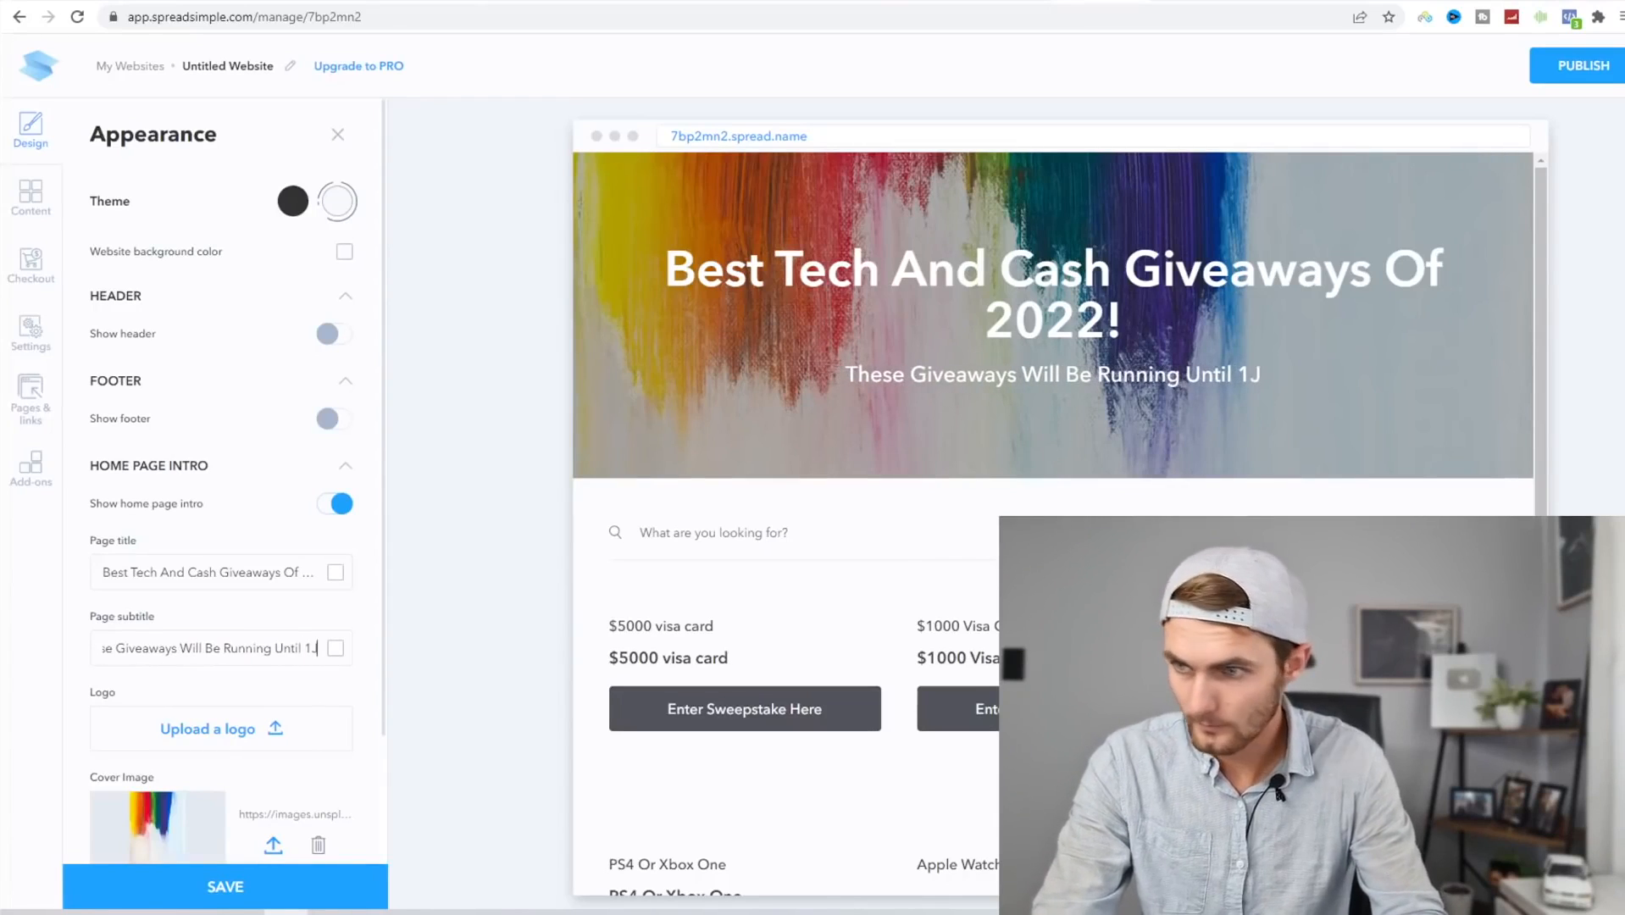
pyautogui.write('uly 2022')
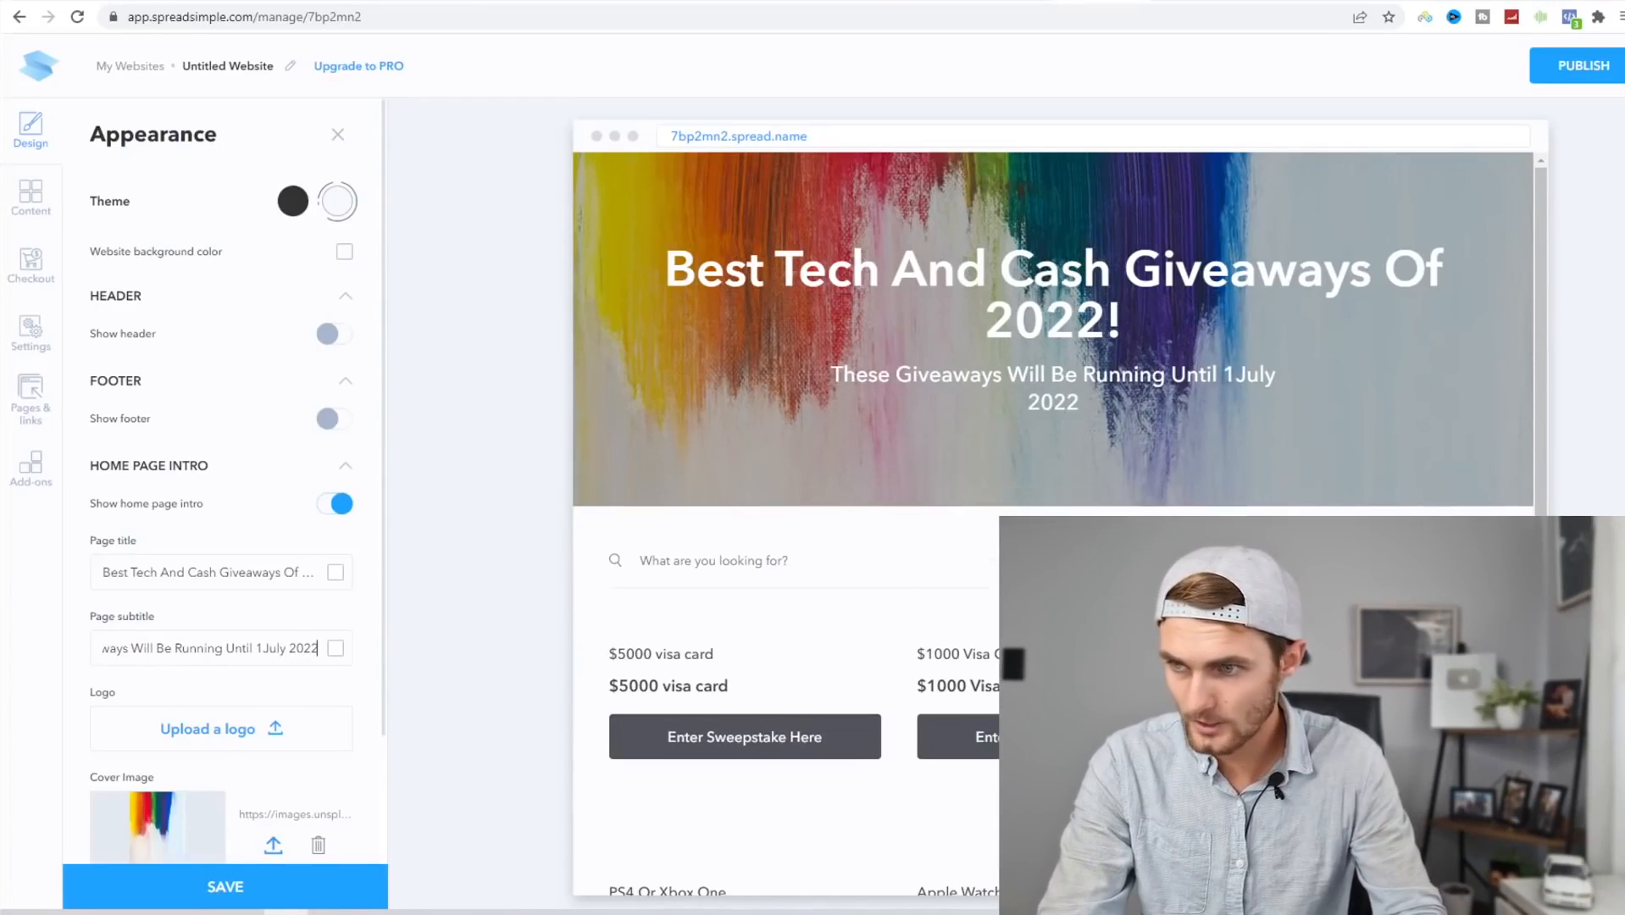
pyautogui.write('. Make Sure')
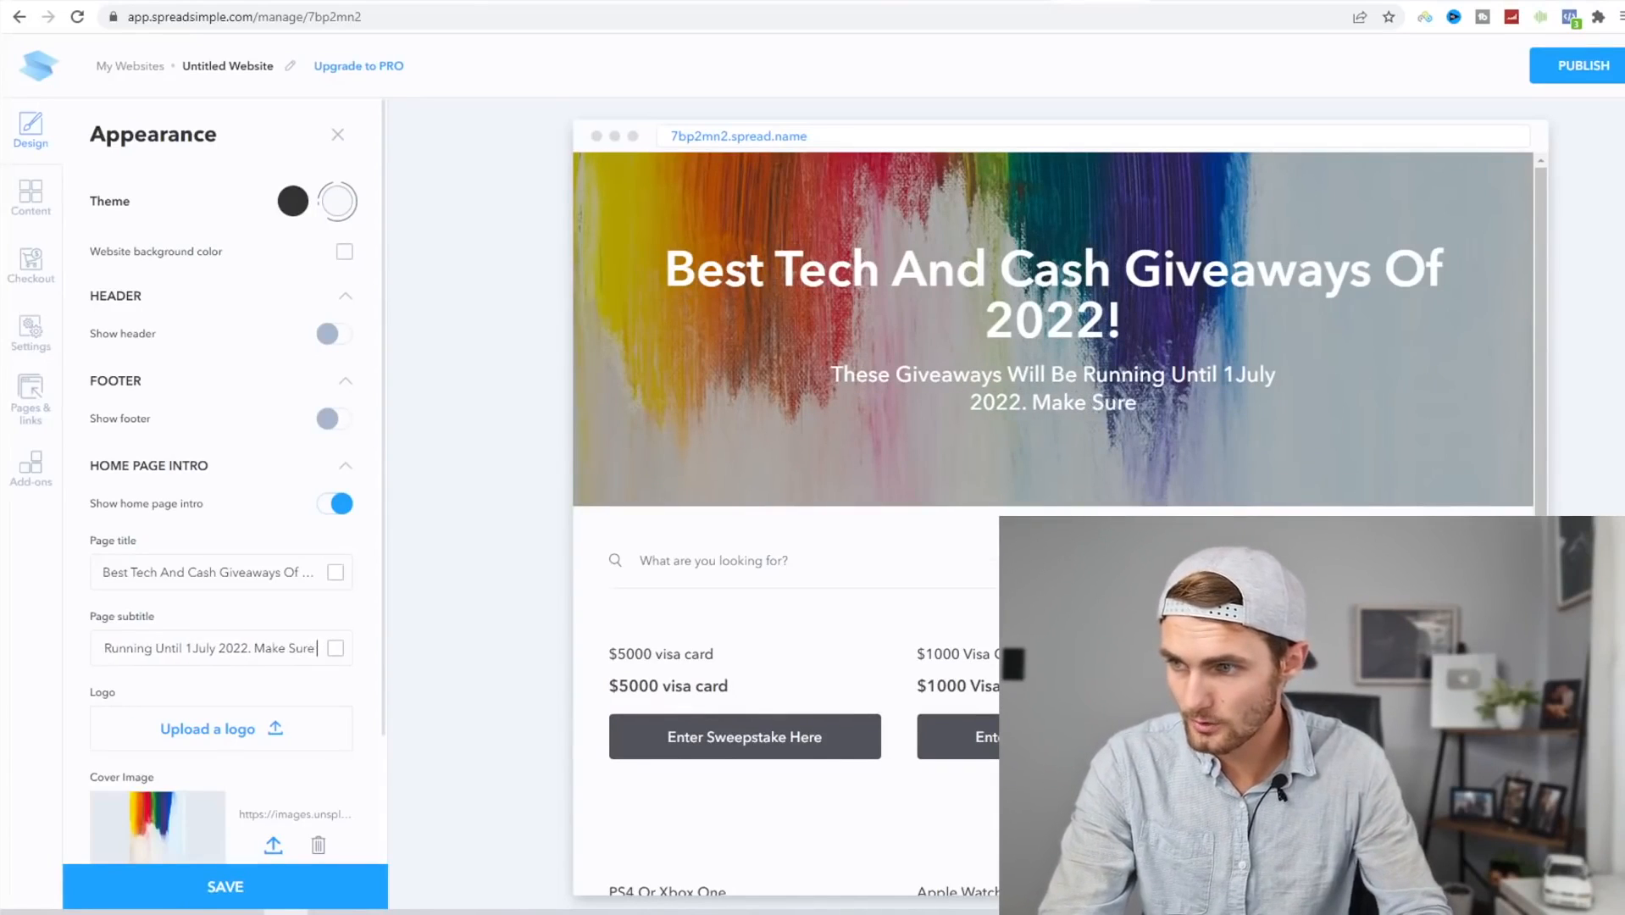
pyautogui.write(' To Enter W')
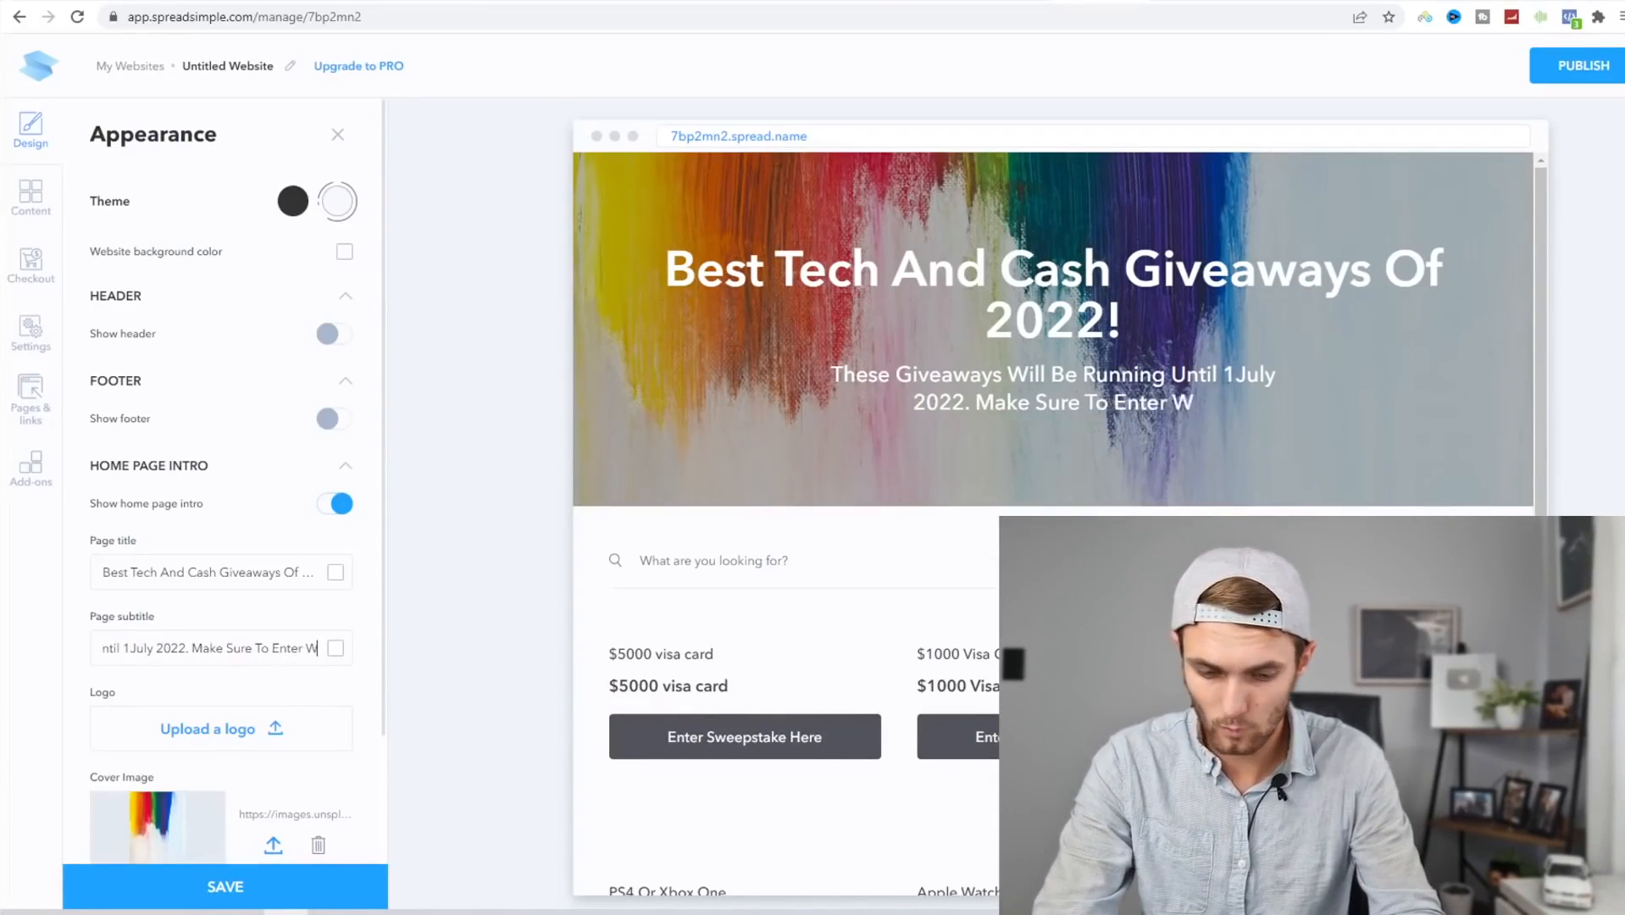
pyautogui.write('hile They St')
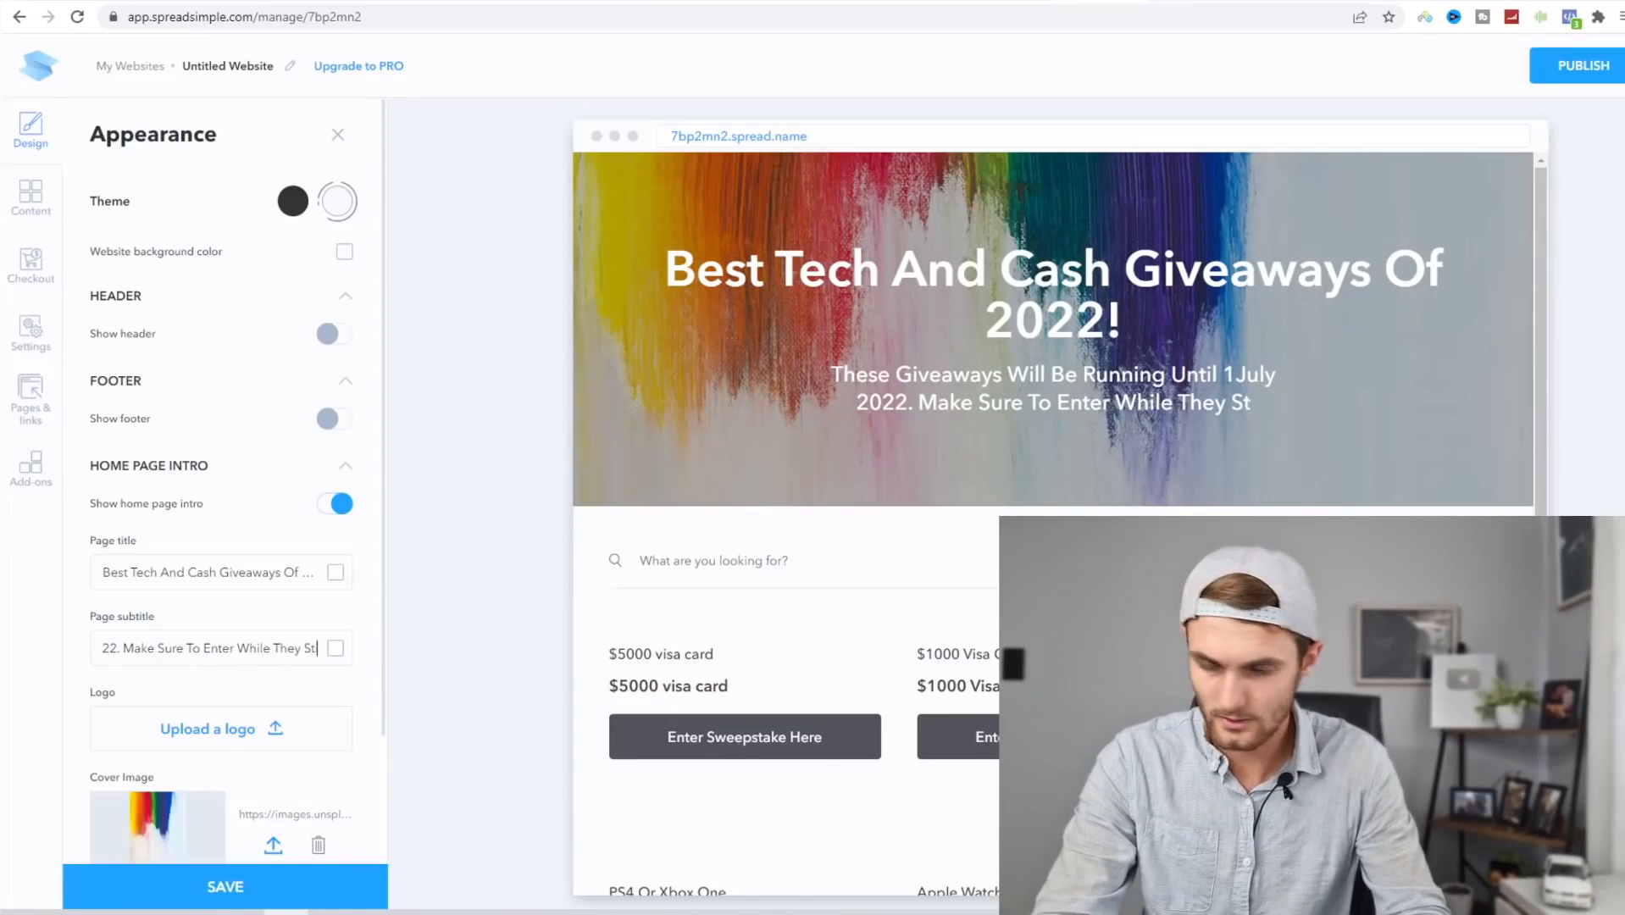
pyautogui.write('ill remain Open')
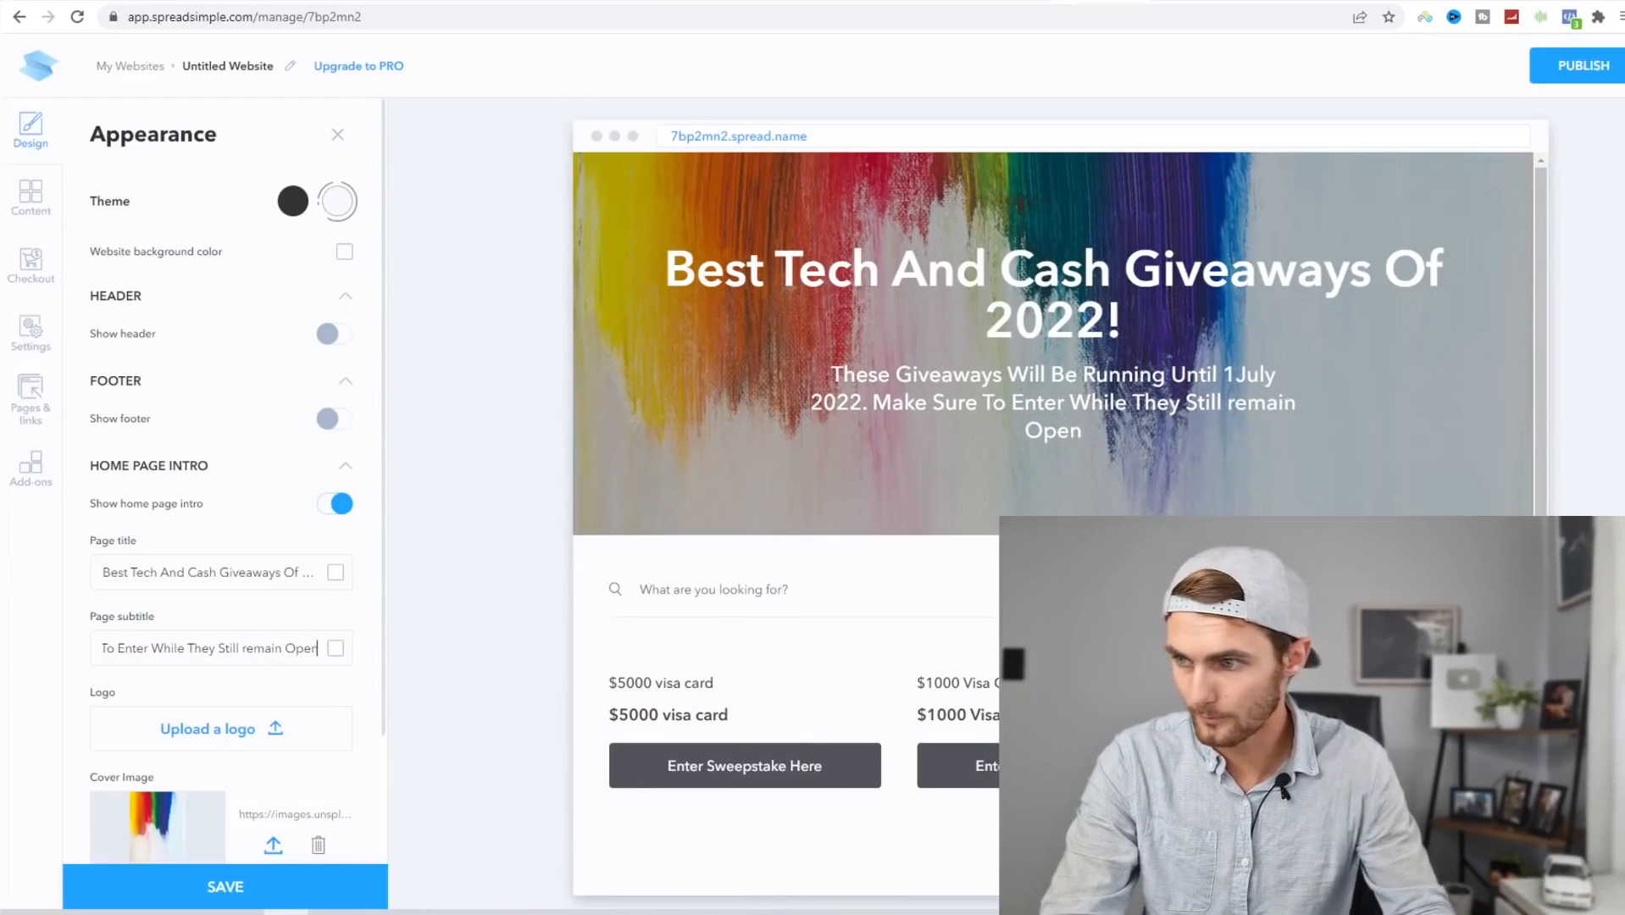
pyautogui.write('!')
pyautogui.scroll(-3, 1057, 459)
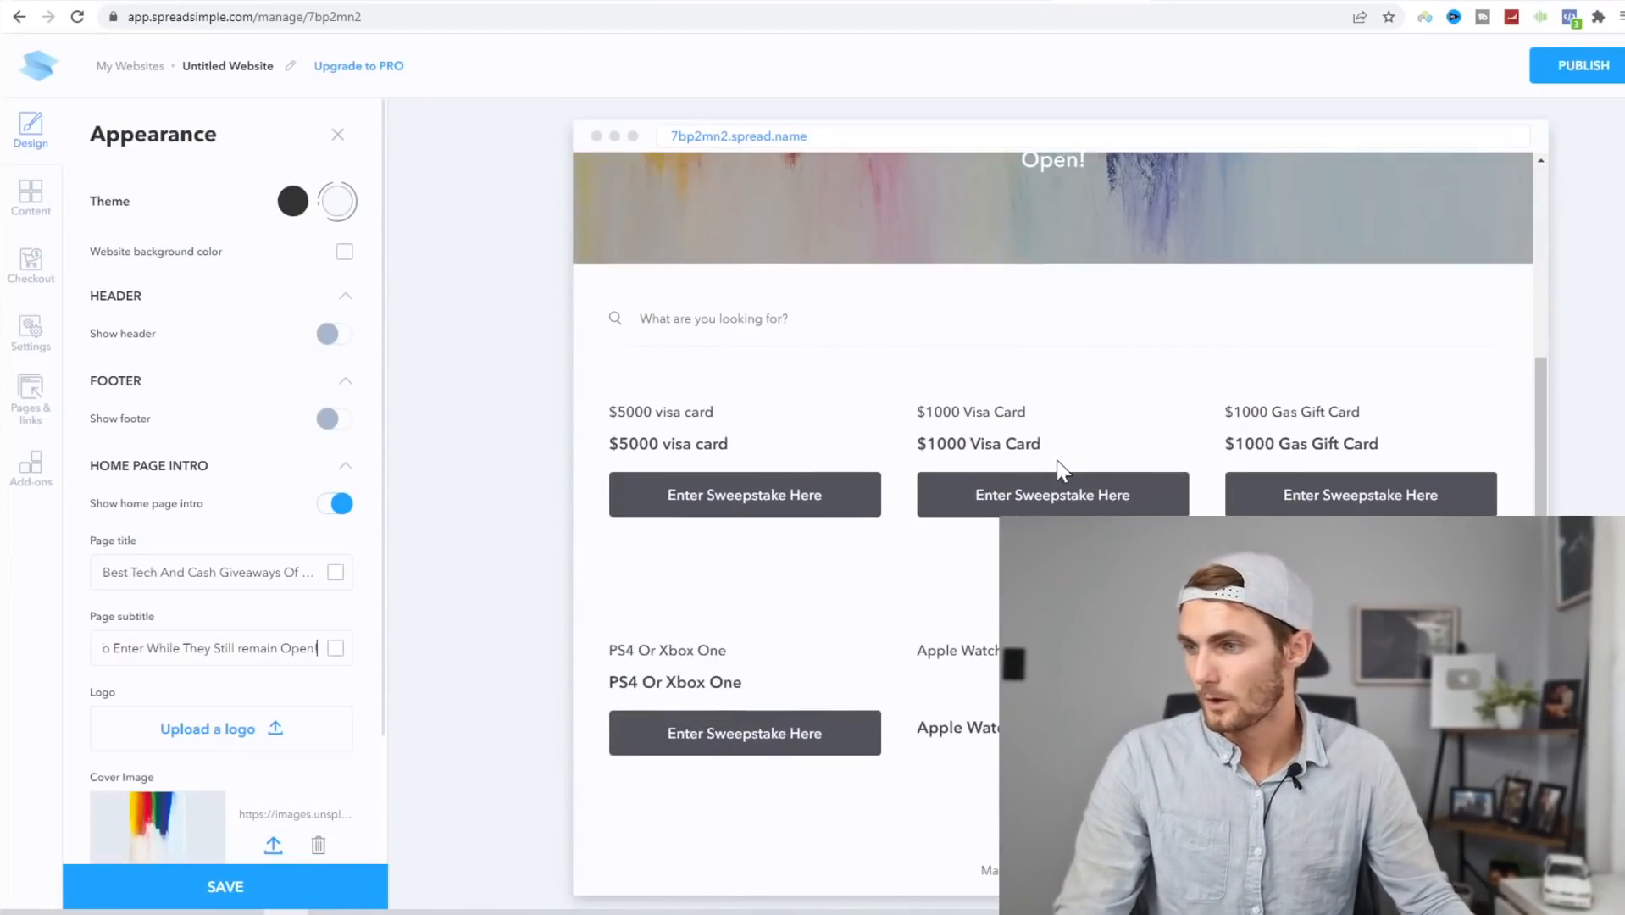
pyautogui.scroll(3, 1178, 466)
# Publish the website under the domain bestgiveaways2023.spread.name.
pyautogui.click(1563, 78)
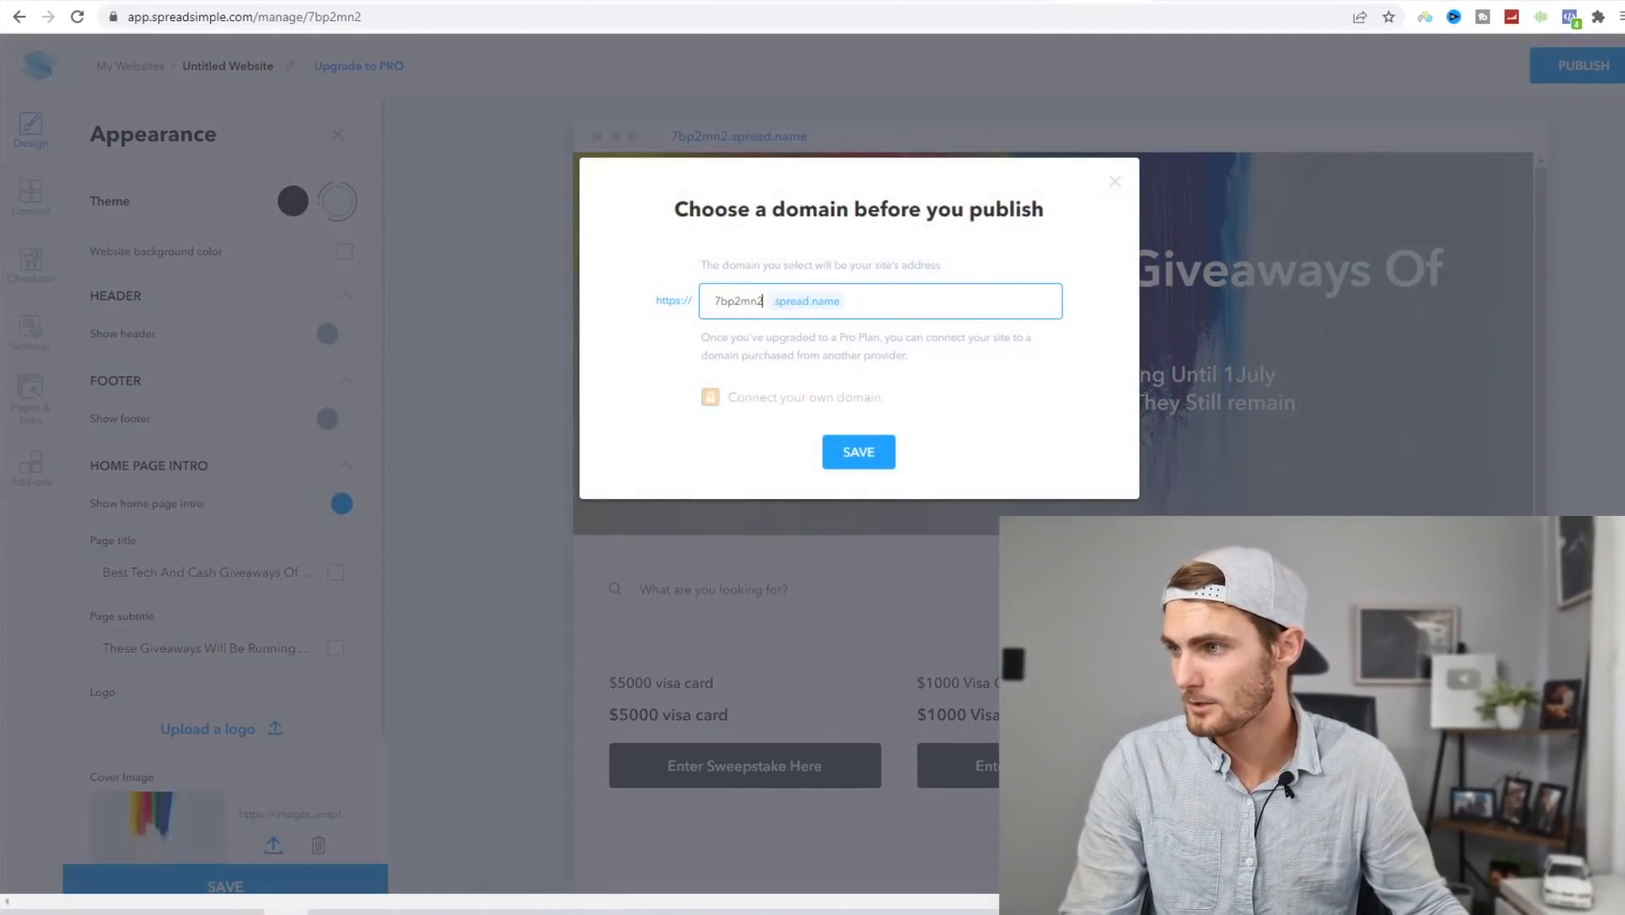
pyautogui.moveTo(765, 303); pyautogui.dragTo(704, 303)
pyautogui.write('bestgib')
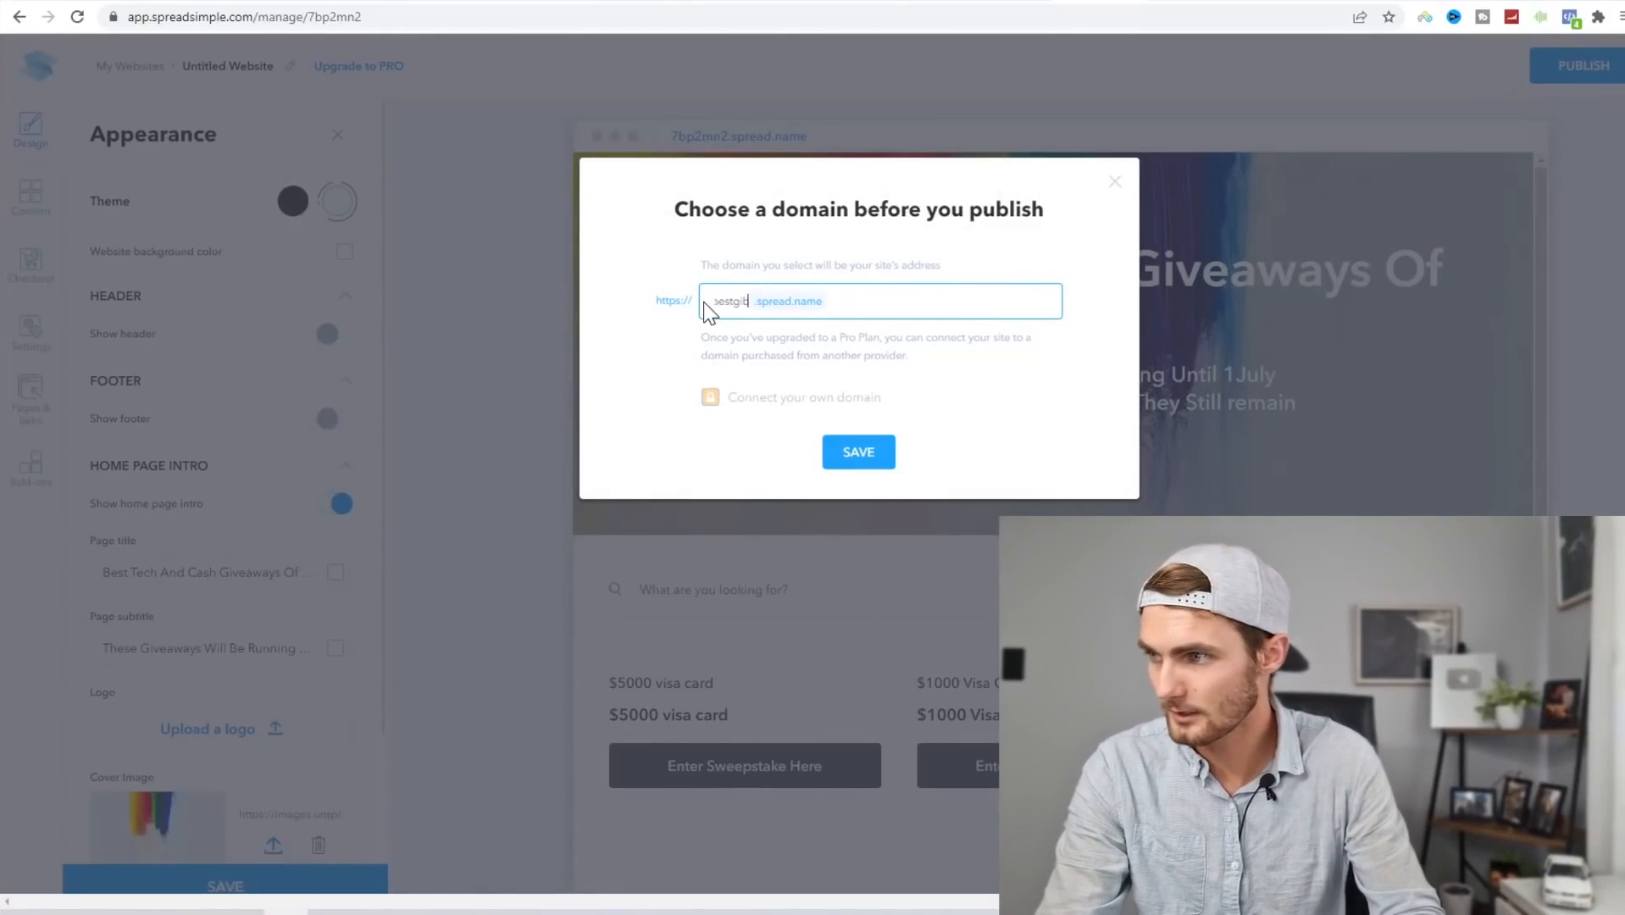
pyautogui.write('eaways2022')
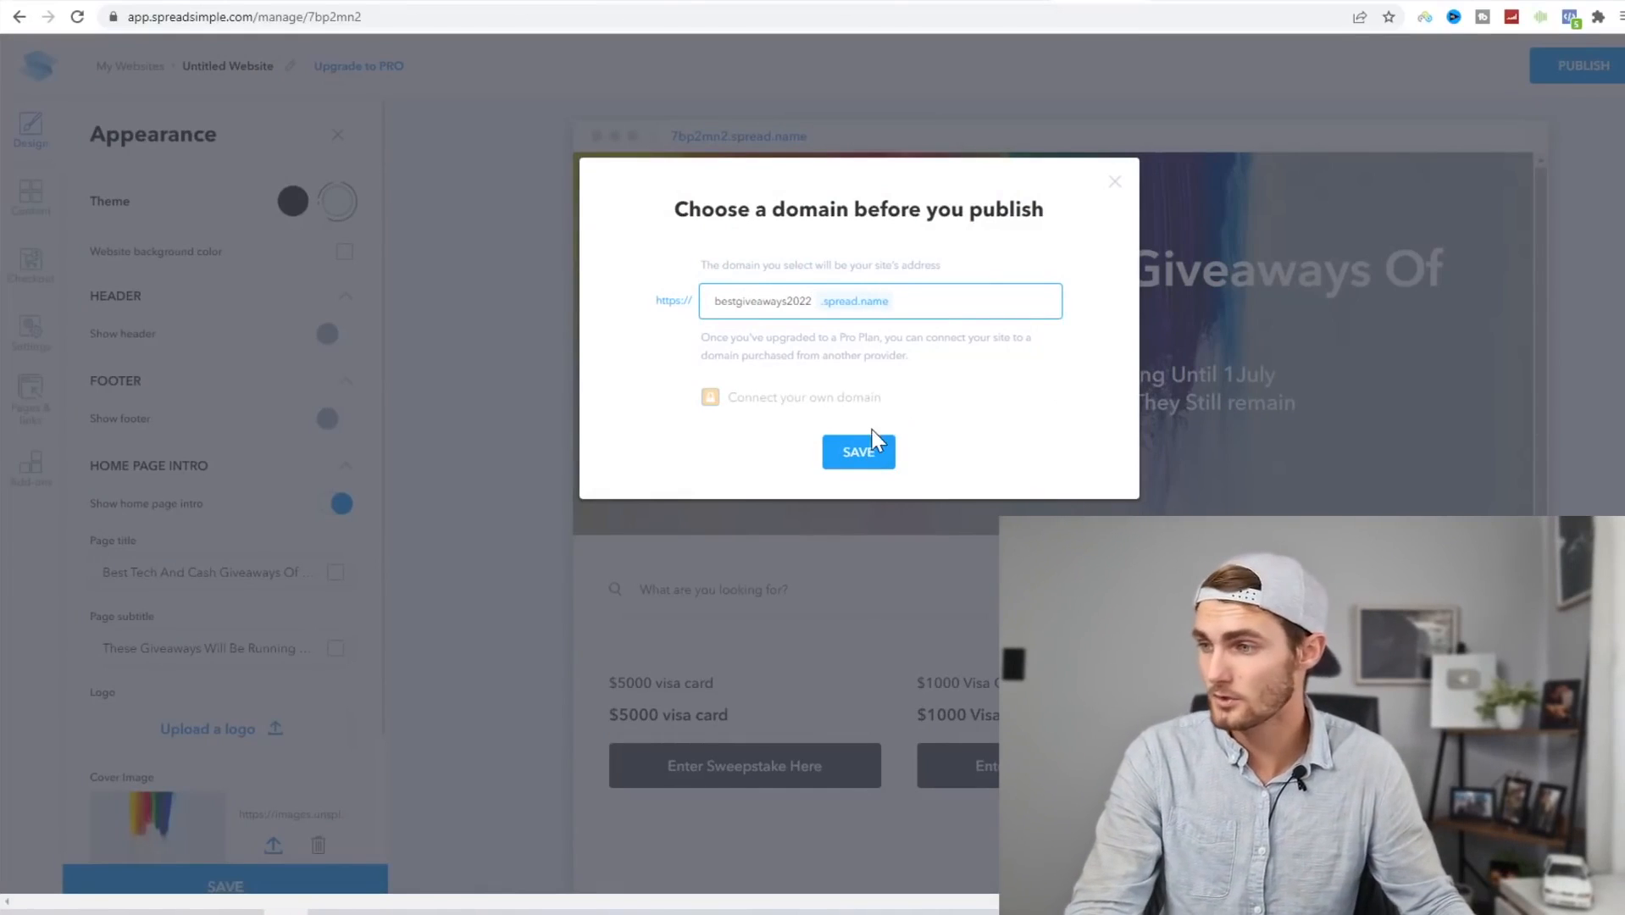
pyautogui.click(861, 457)
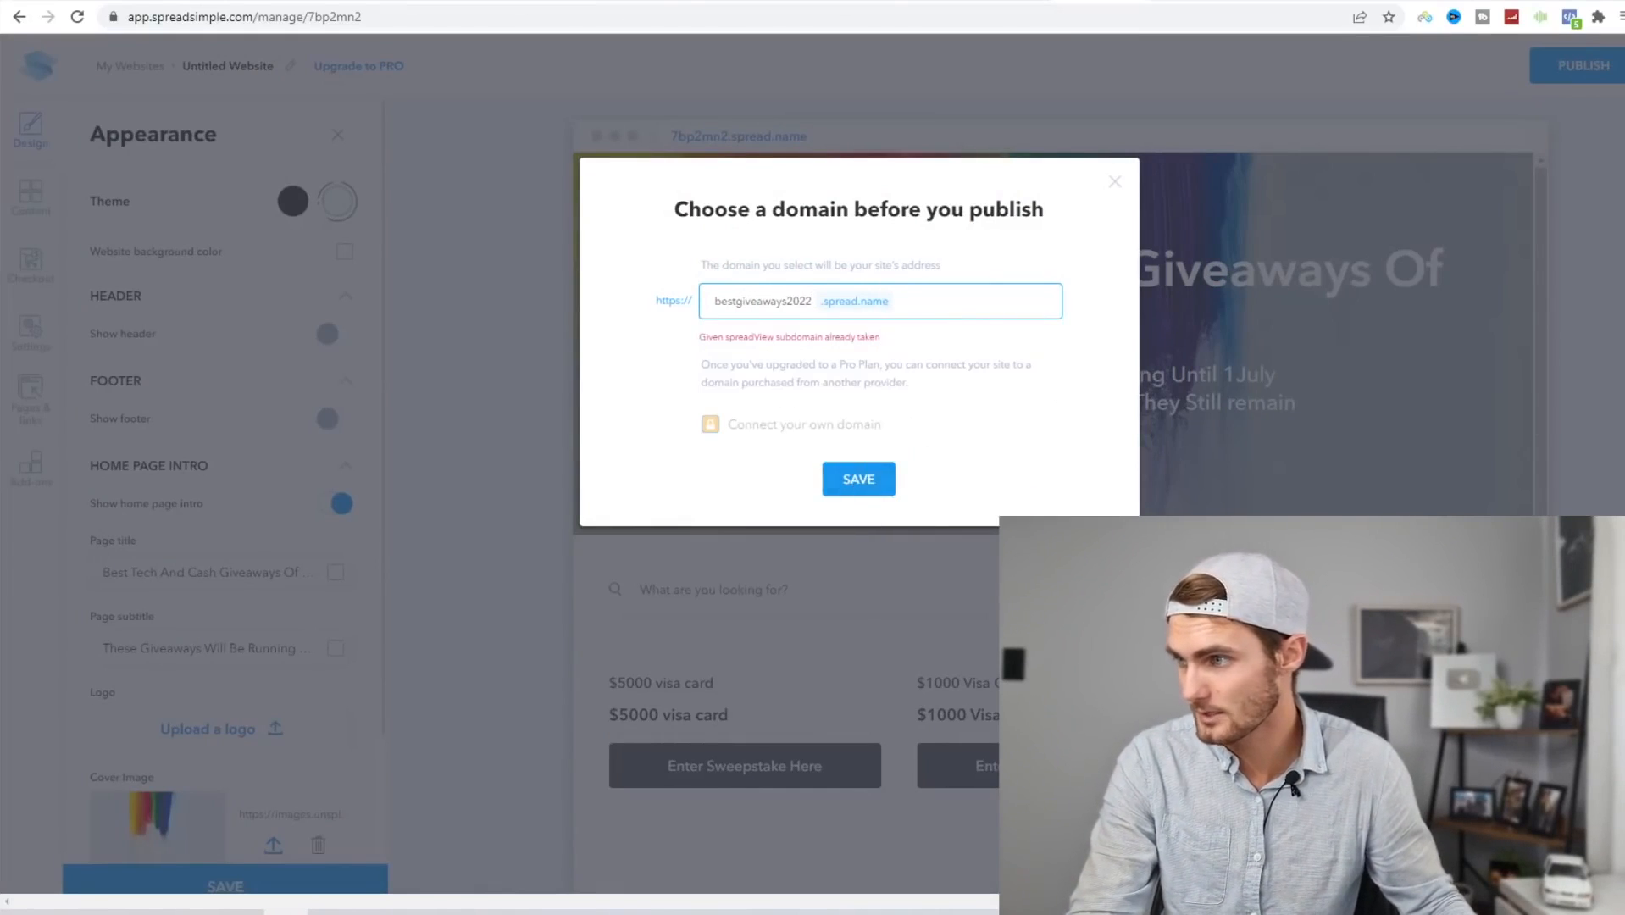
pyautogui.click(858, 478)
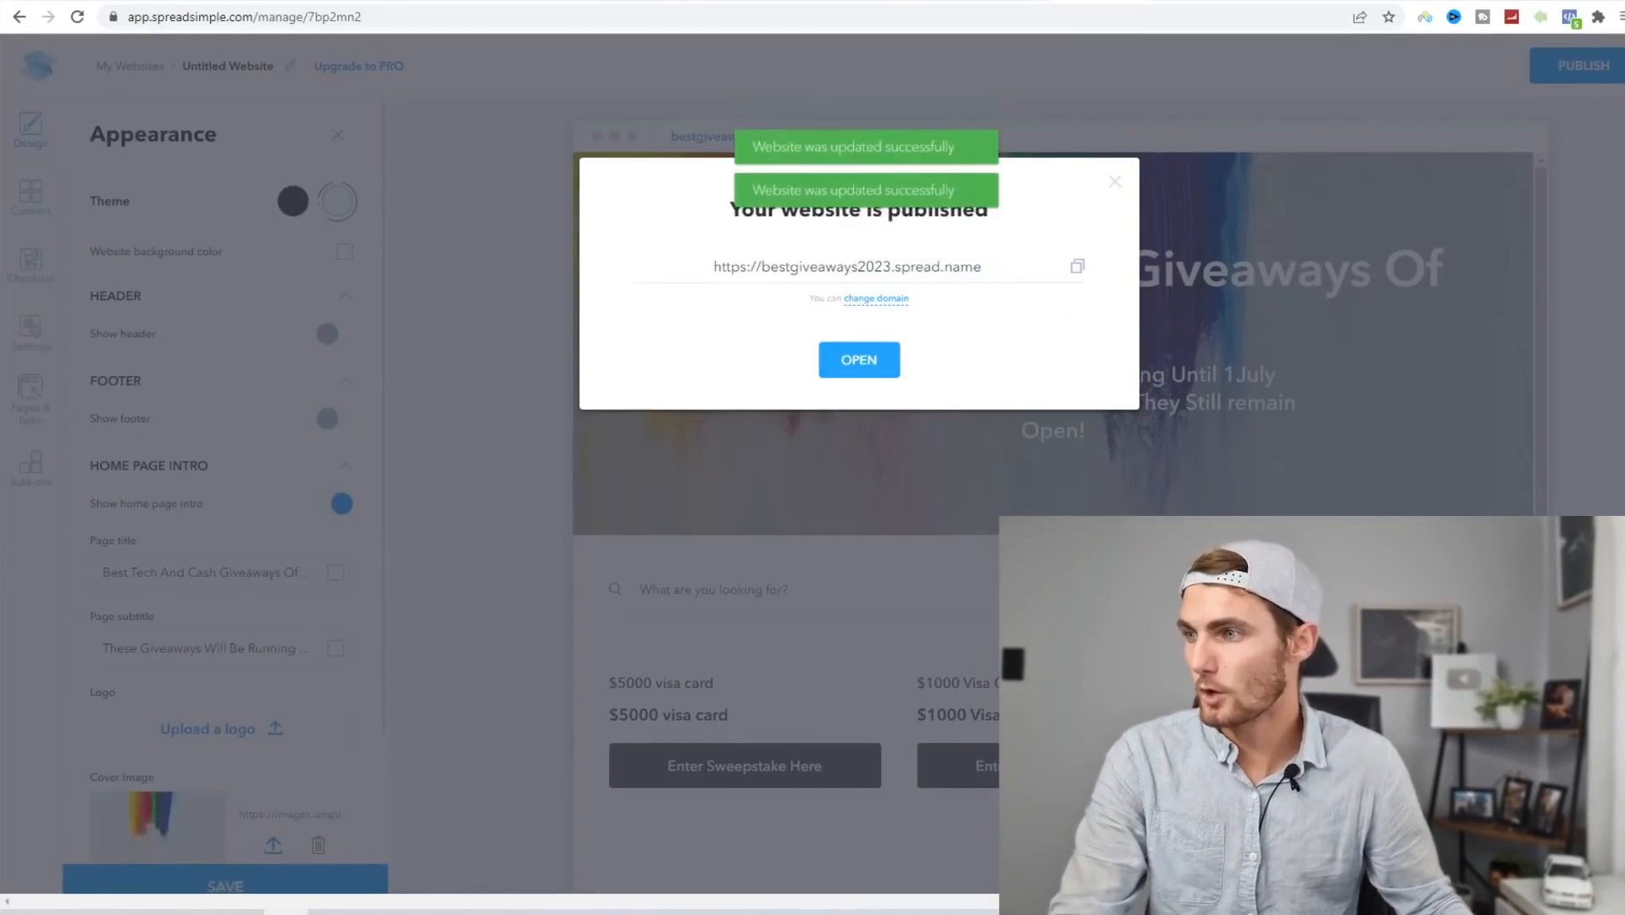
# Open the published giveaway website and check its intro, the listed offers and the Apple Watch entry.
pyautogui.tripleClick(802, 270)
pyautogui.rightClick(827, 265)
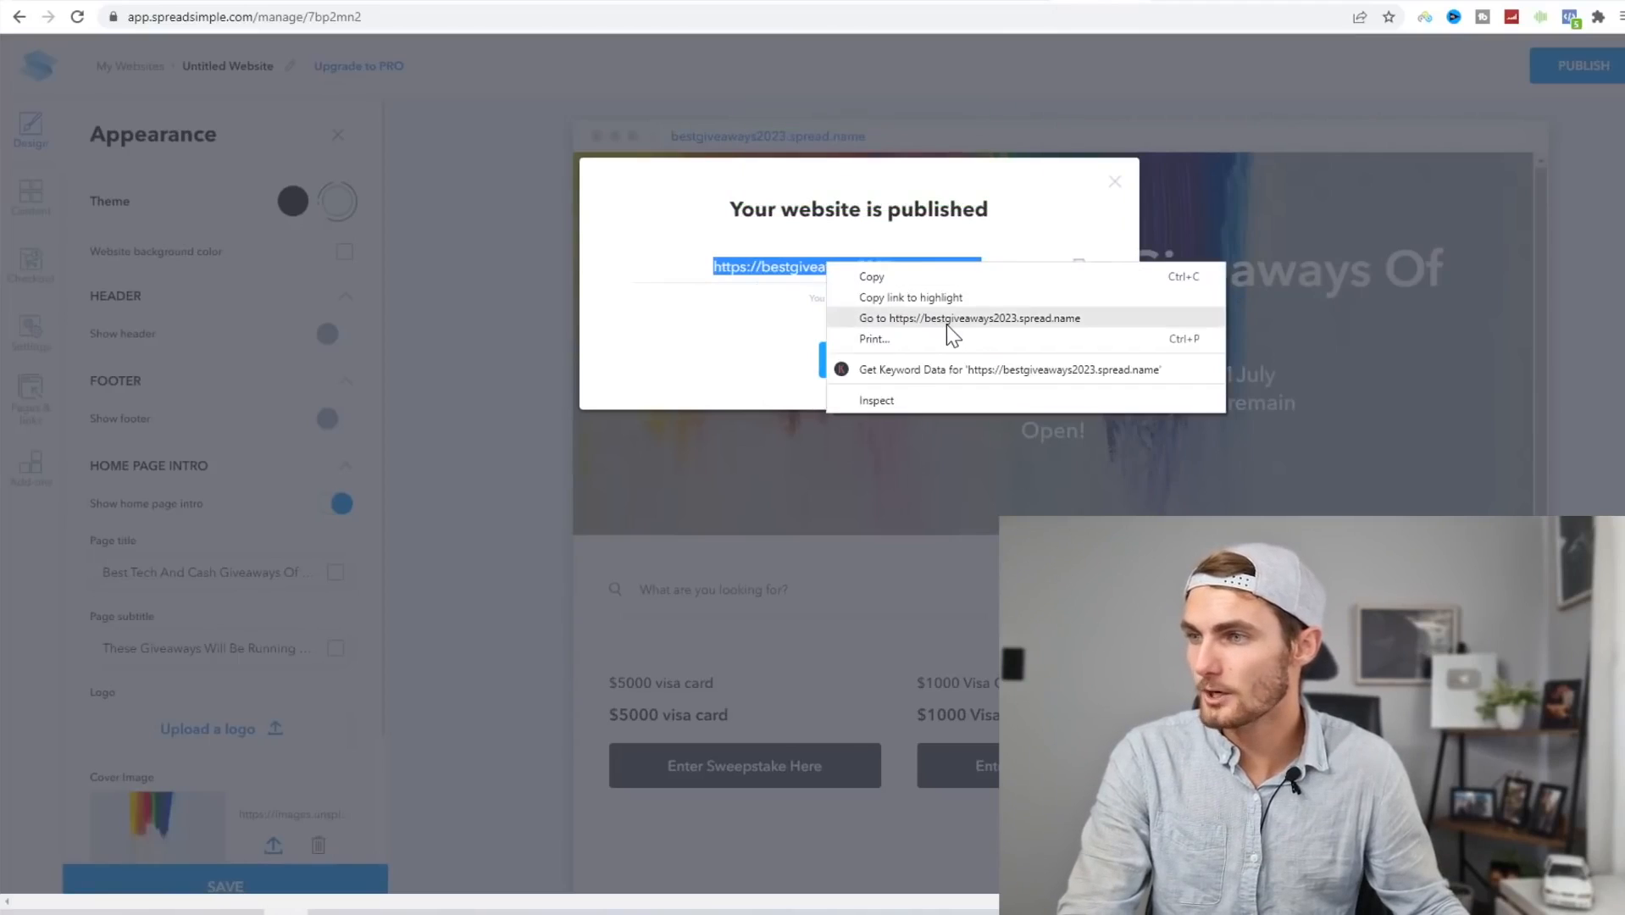
pyautogui.click(945, 326)
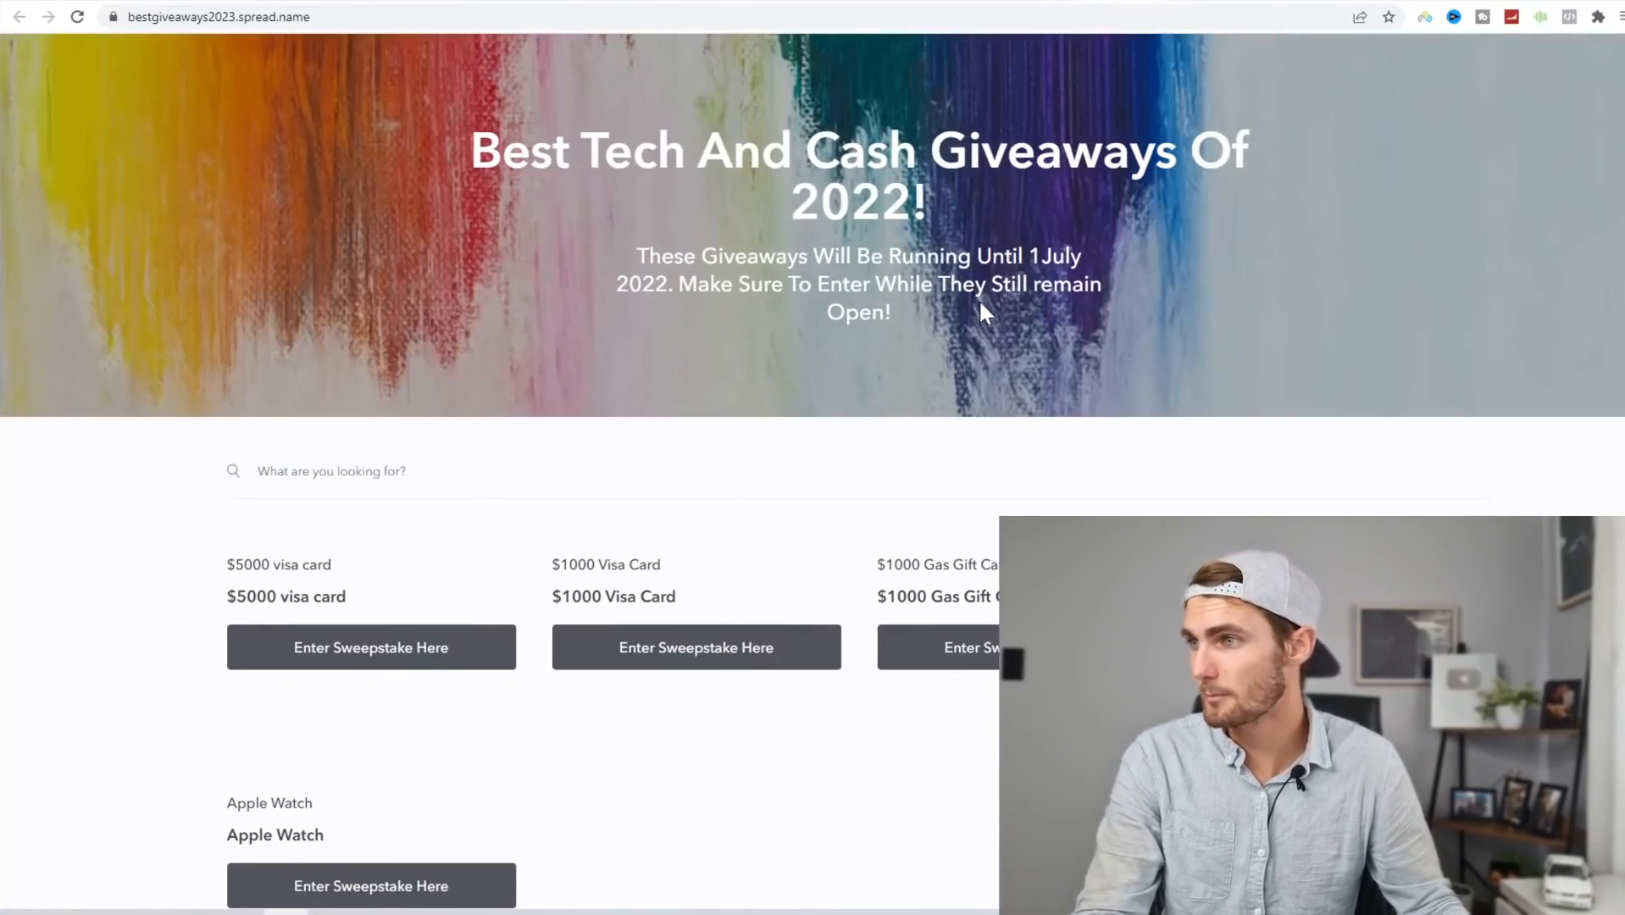
pyautogui.scroll(-1, 772, 297)
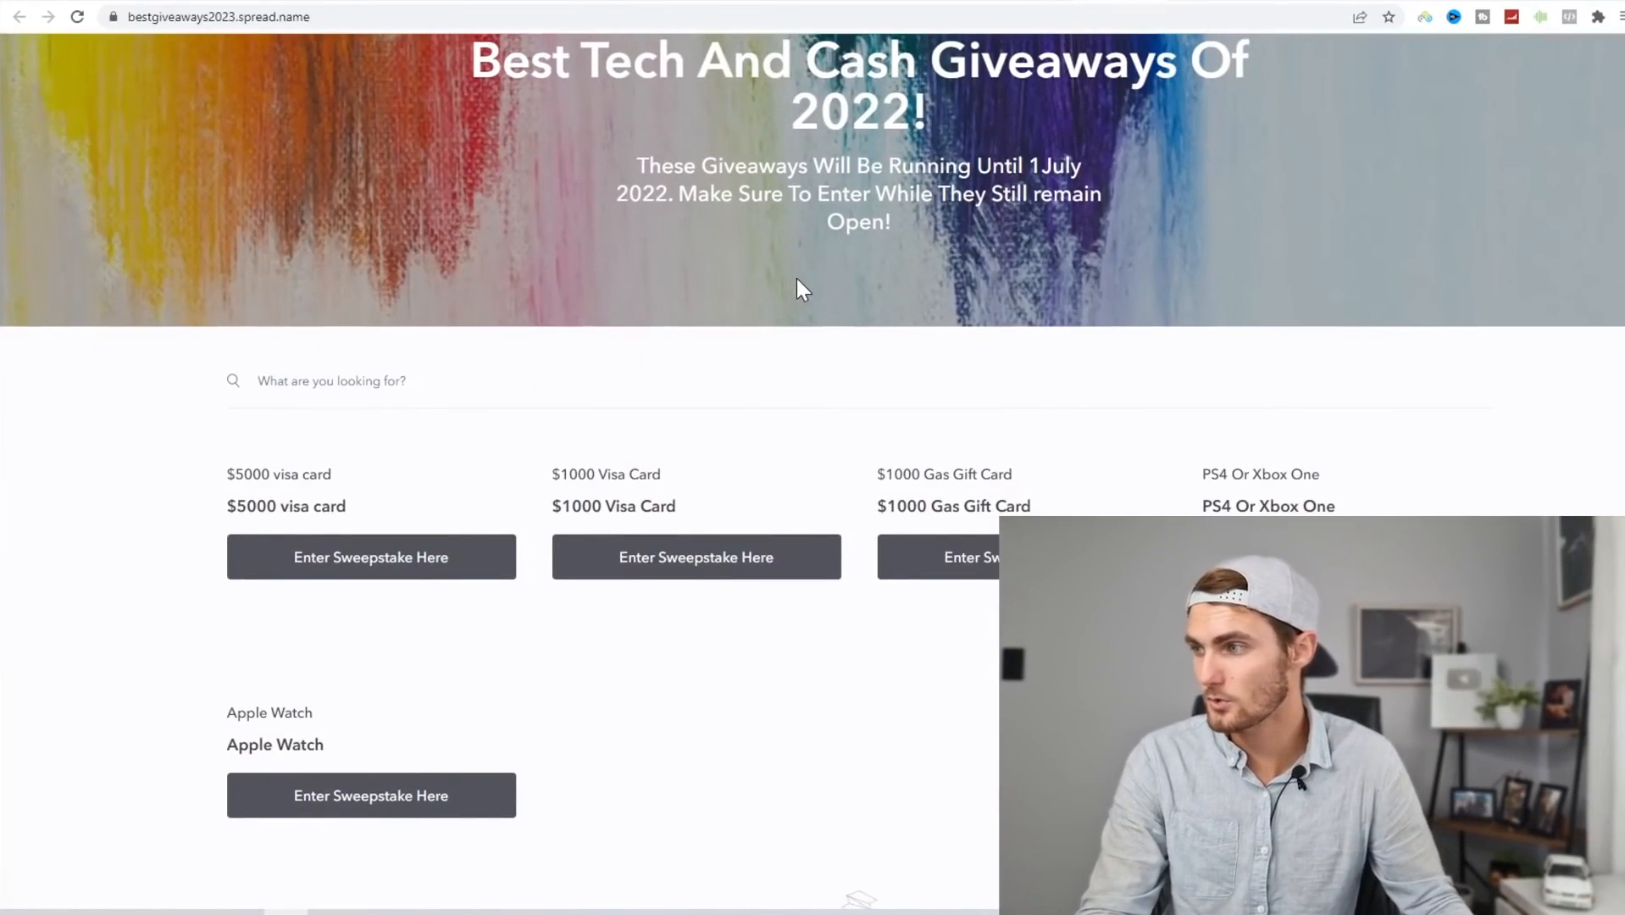
pyautogui.click(365, 805)
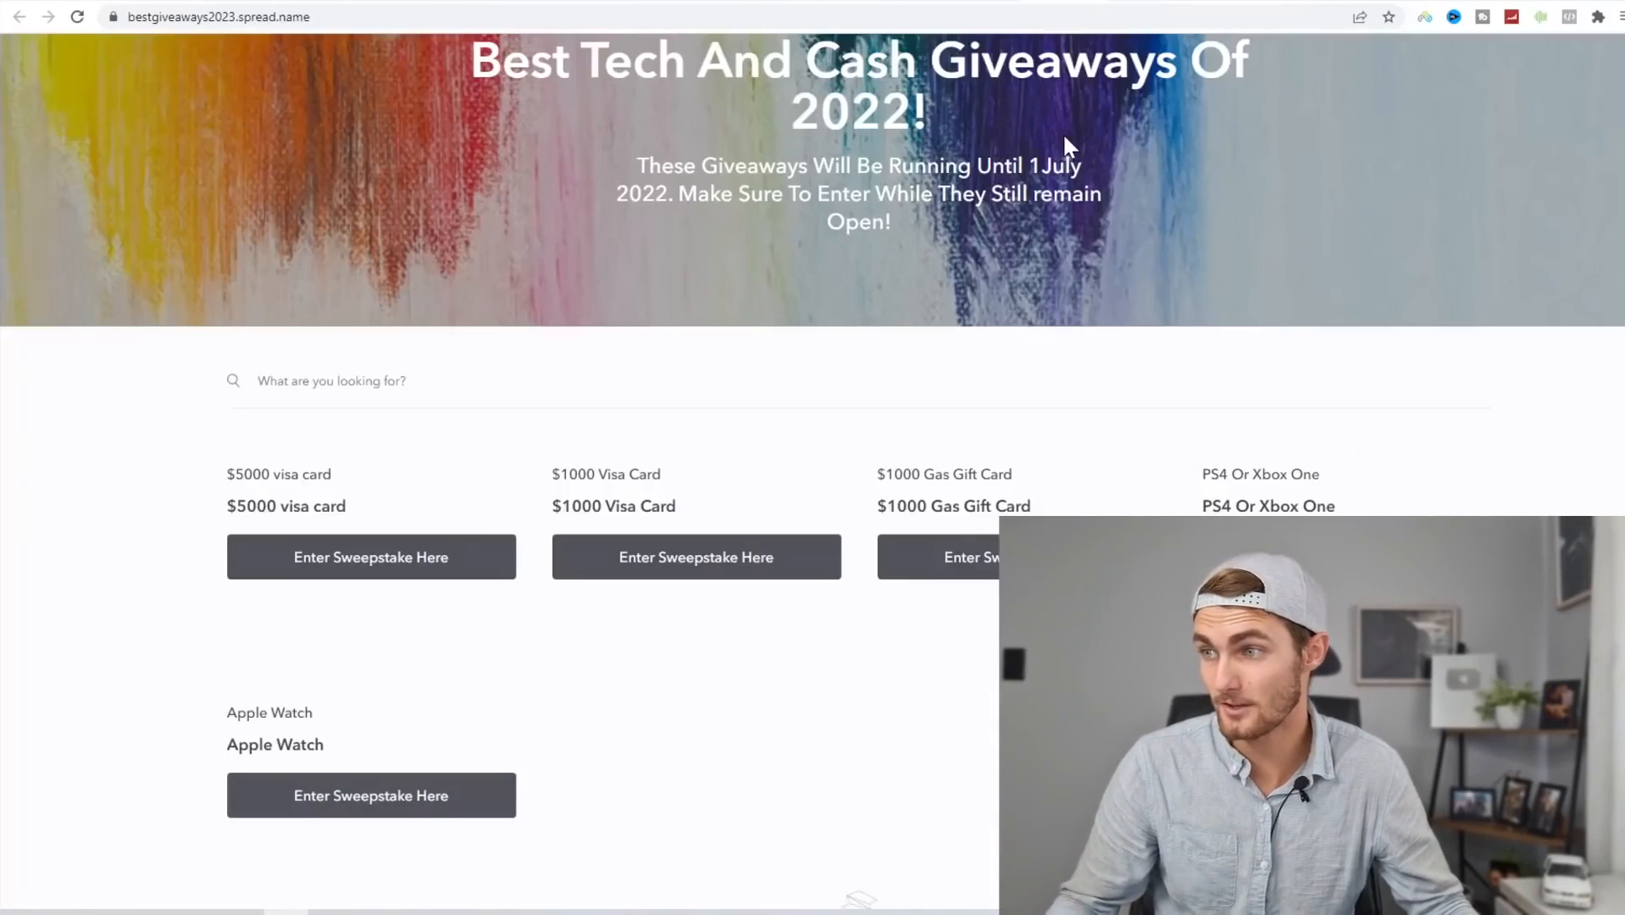
pyautogui.scroll(2, 1157, 227)
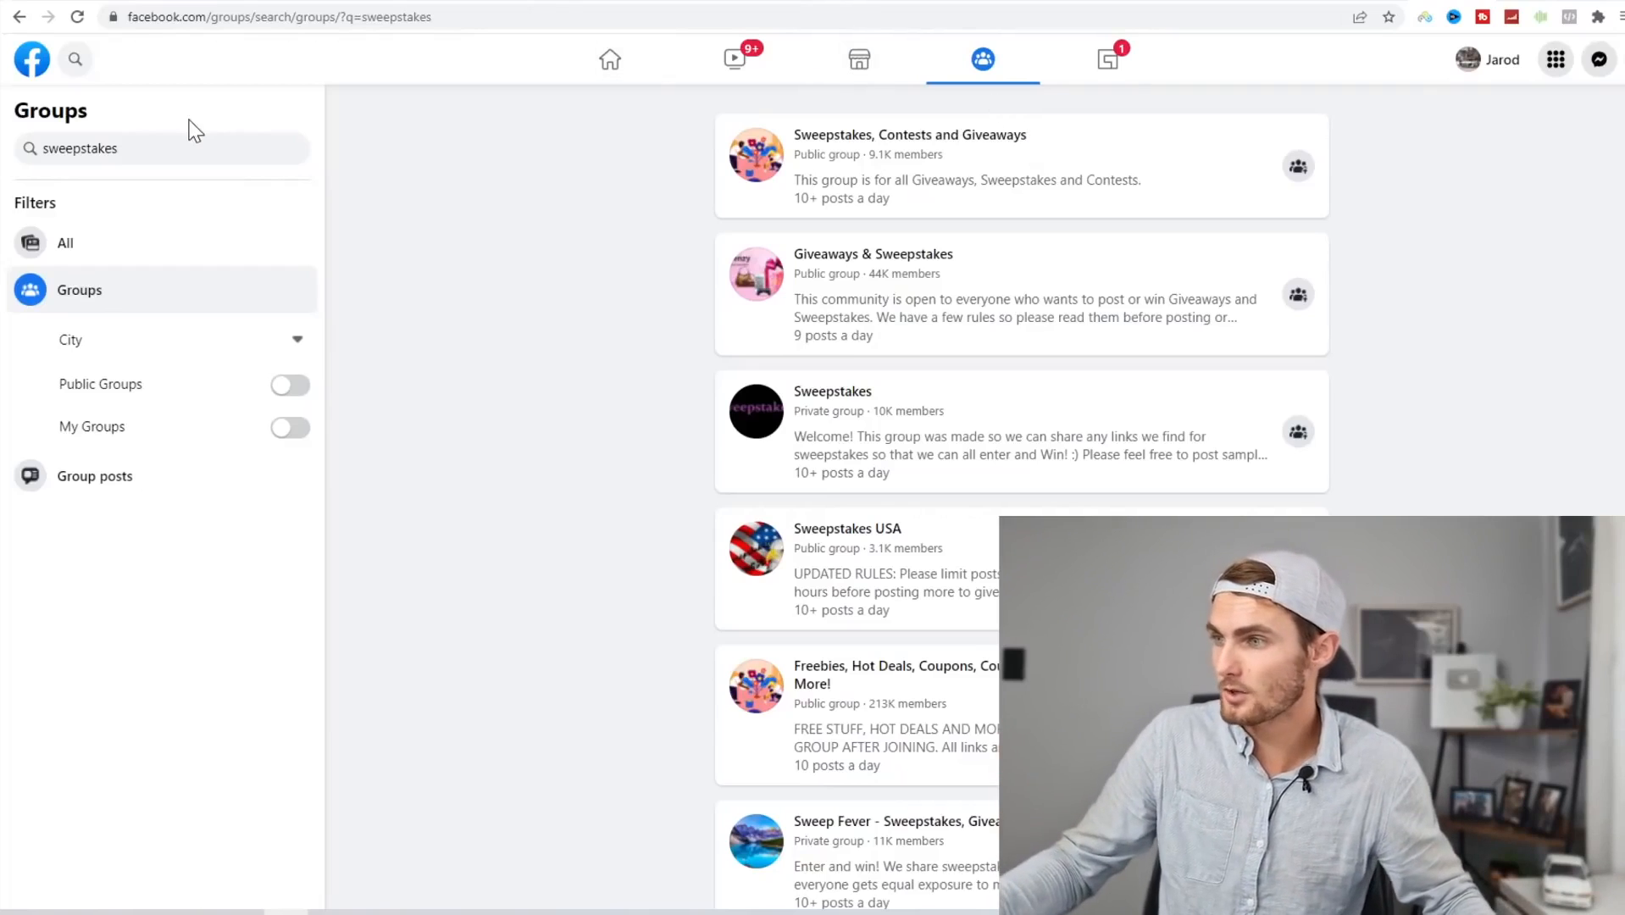
# From the Facebook group search results for "sweepstakes", open the Giveaways & Sweepstakes group and look over its page.
pyautogui.moveTo(123, 149); pyautogui.dragTo(19, 148)
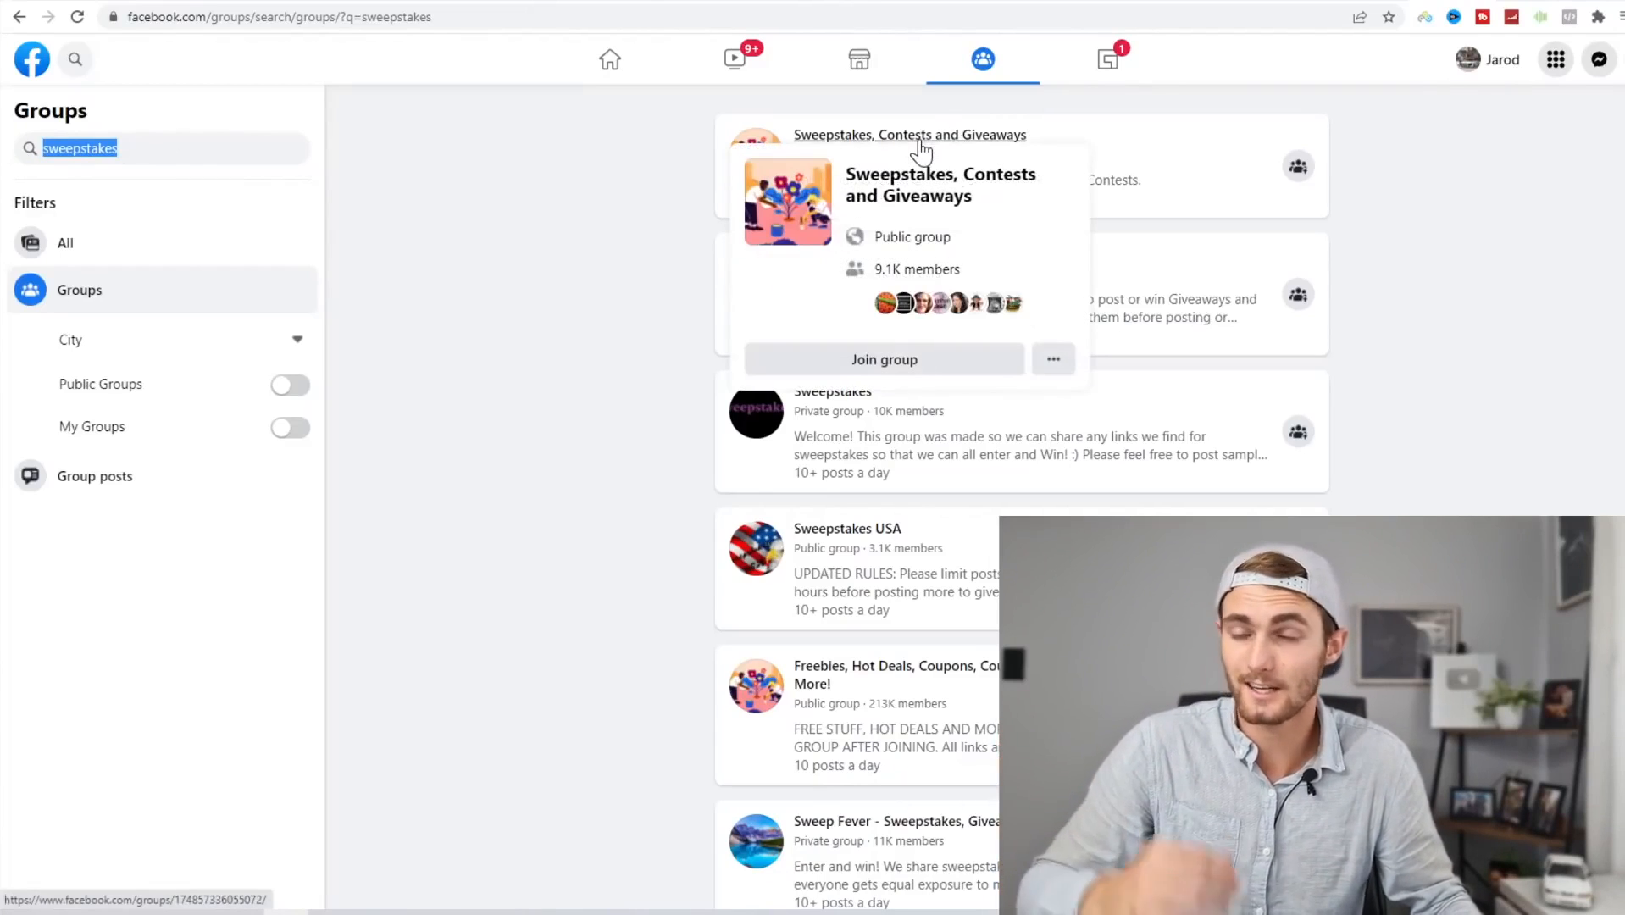
pyautogui.click(730, 383)
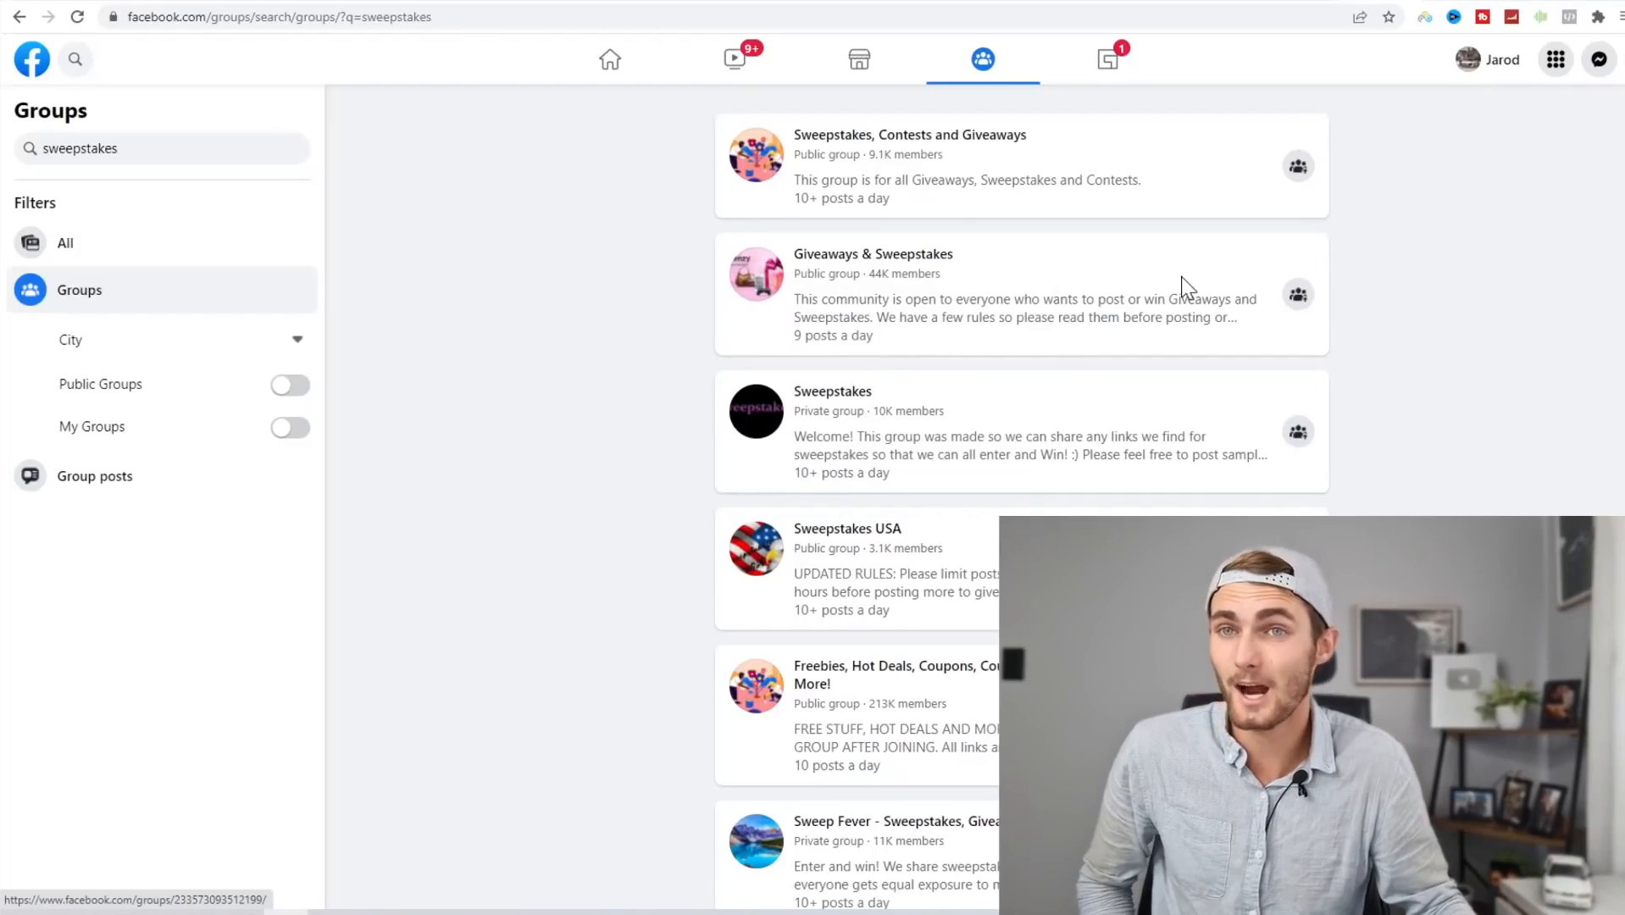
pyautogui.click(1390, 2)
pyautogui.scroll(-5, 1080, 398)
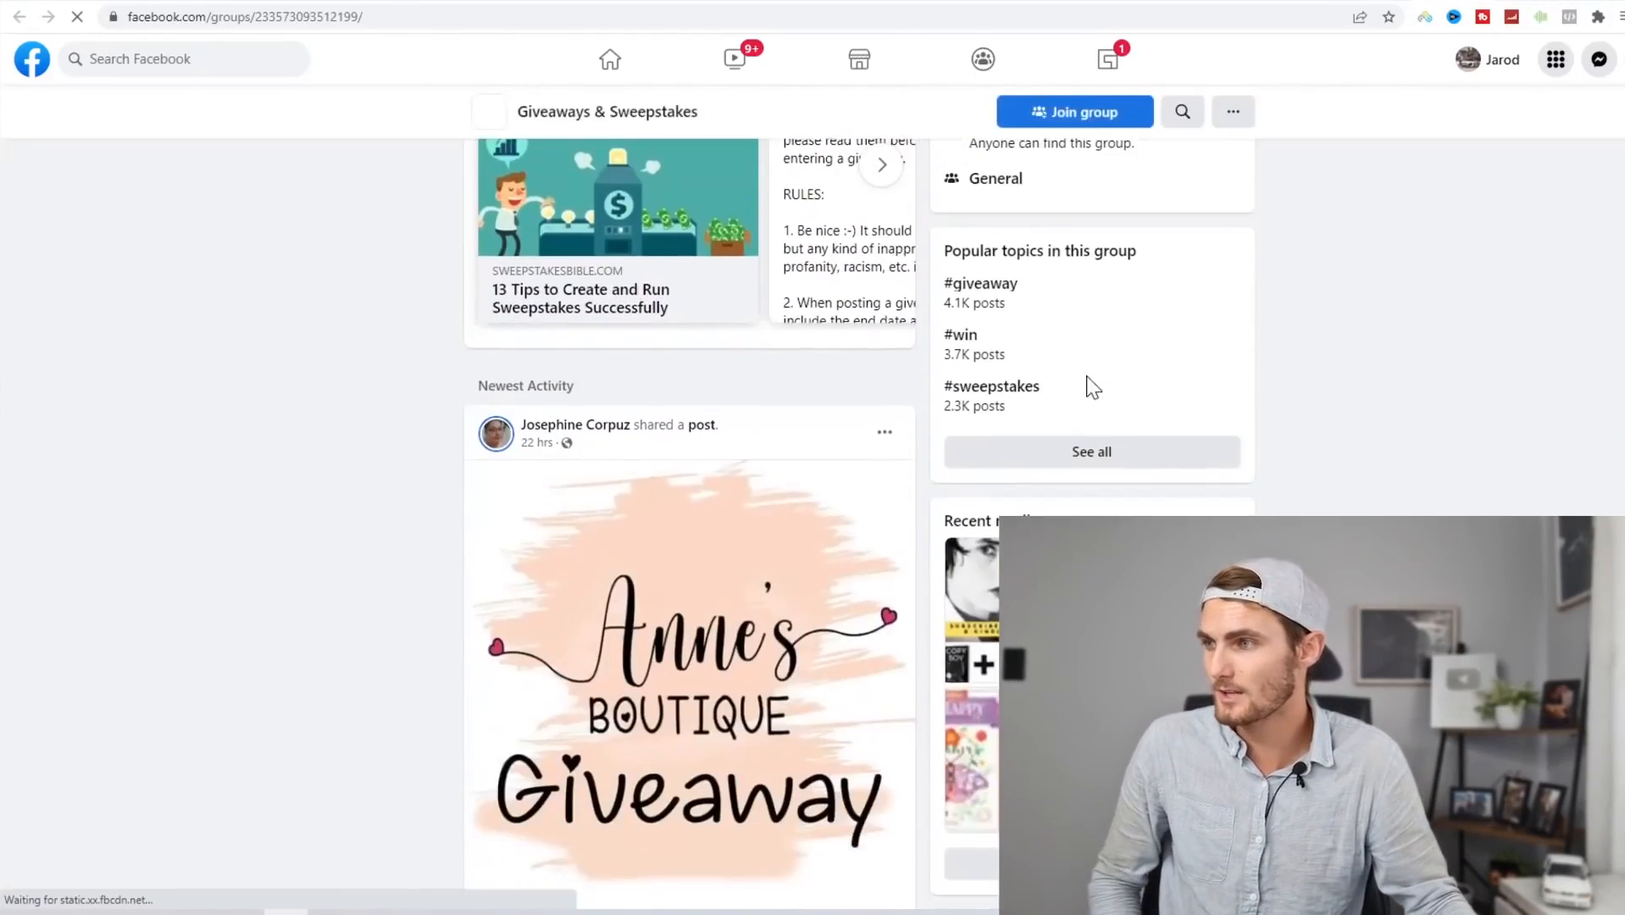
pyautogui.scroll(6, 1097, 373)
pyautogui.click(1119, 265)
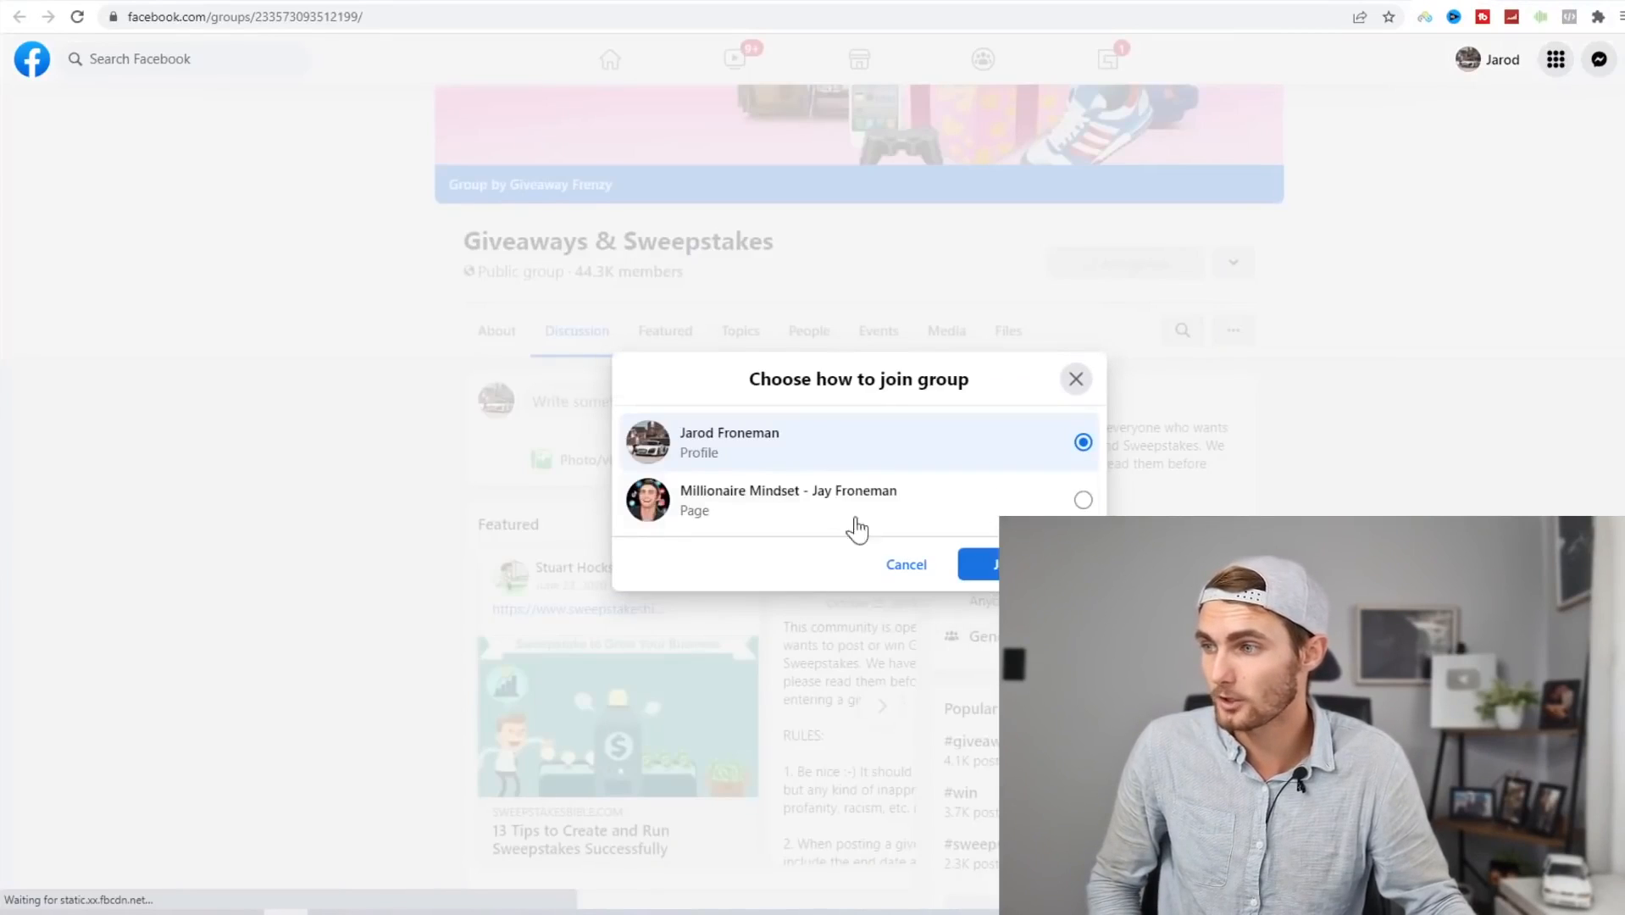
pyautogui.click(1076, 374)
pyautogui.click(581, 400)
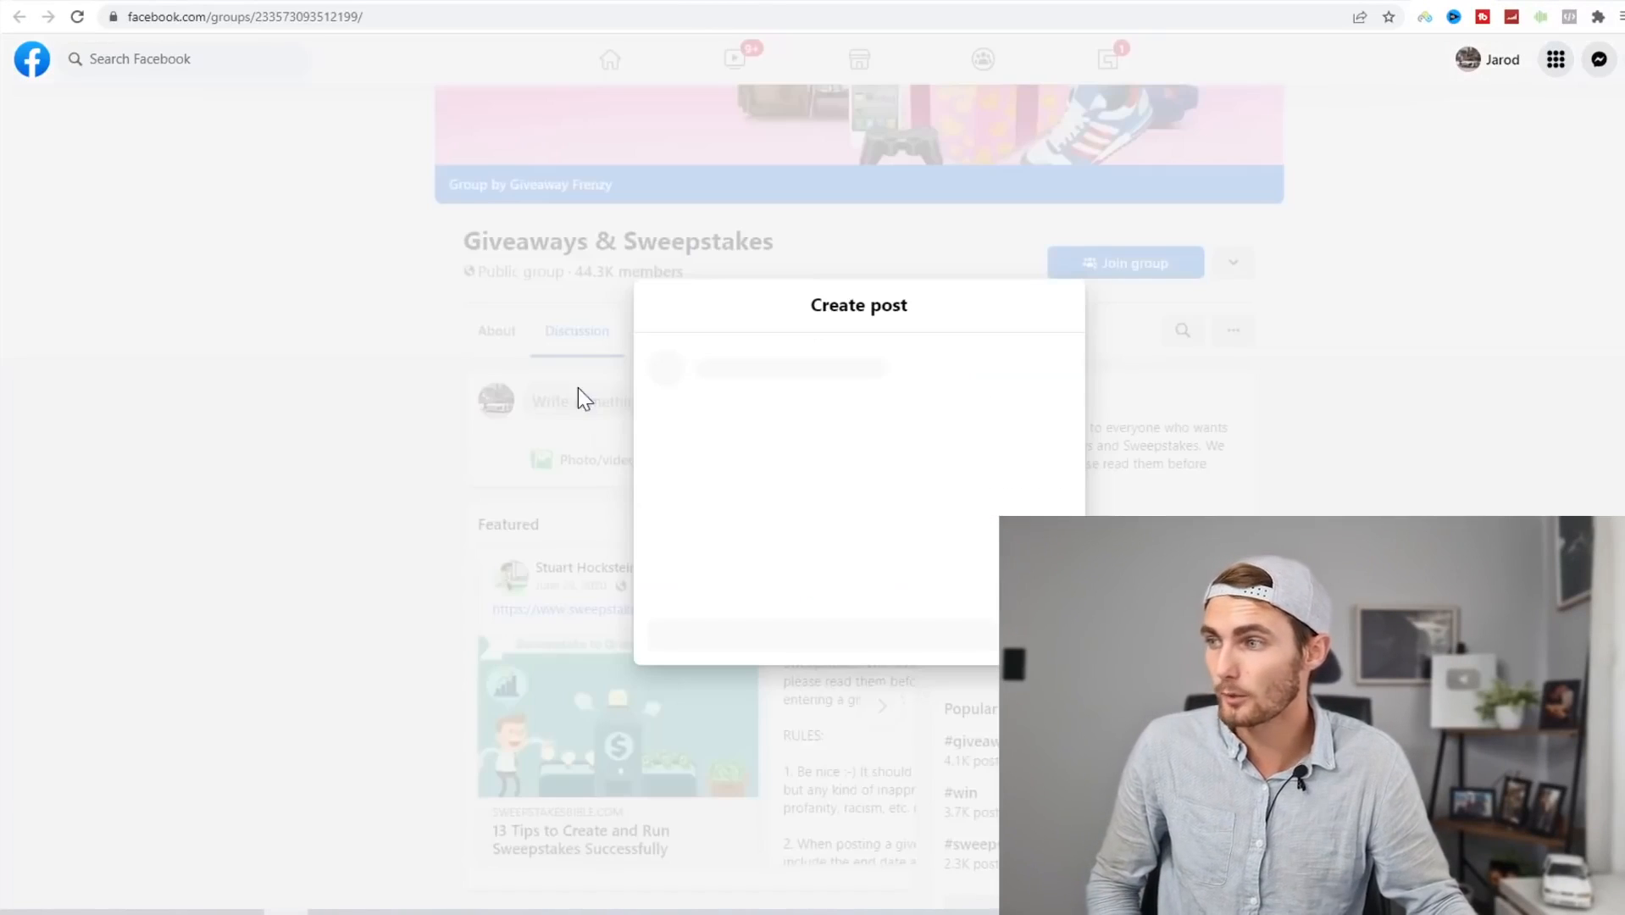
pyautogui.hotkey('ctrl', 'v')
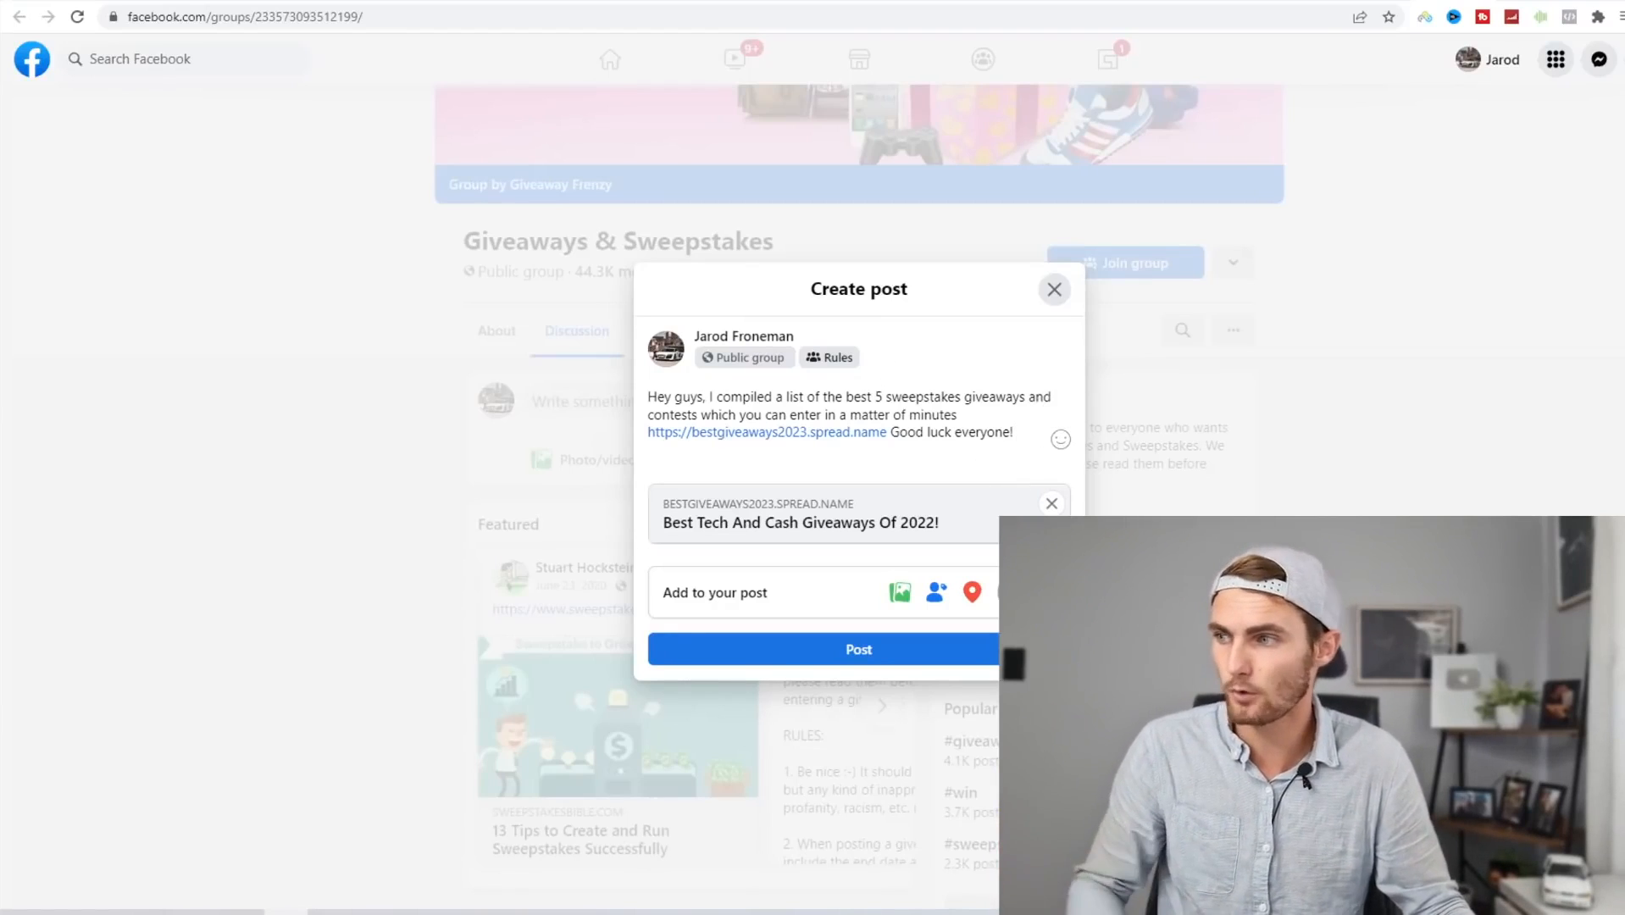
# Open Calculator beside the post draft and multiply 30 by 2.
pyautogui.press('super')
pyautogui.write('calc')
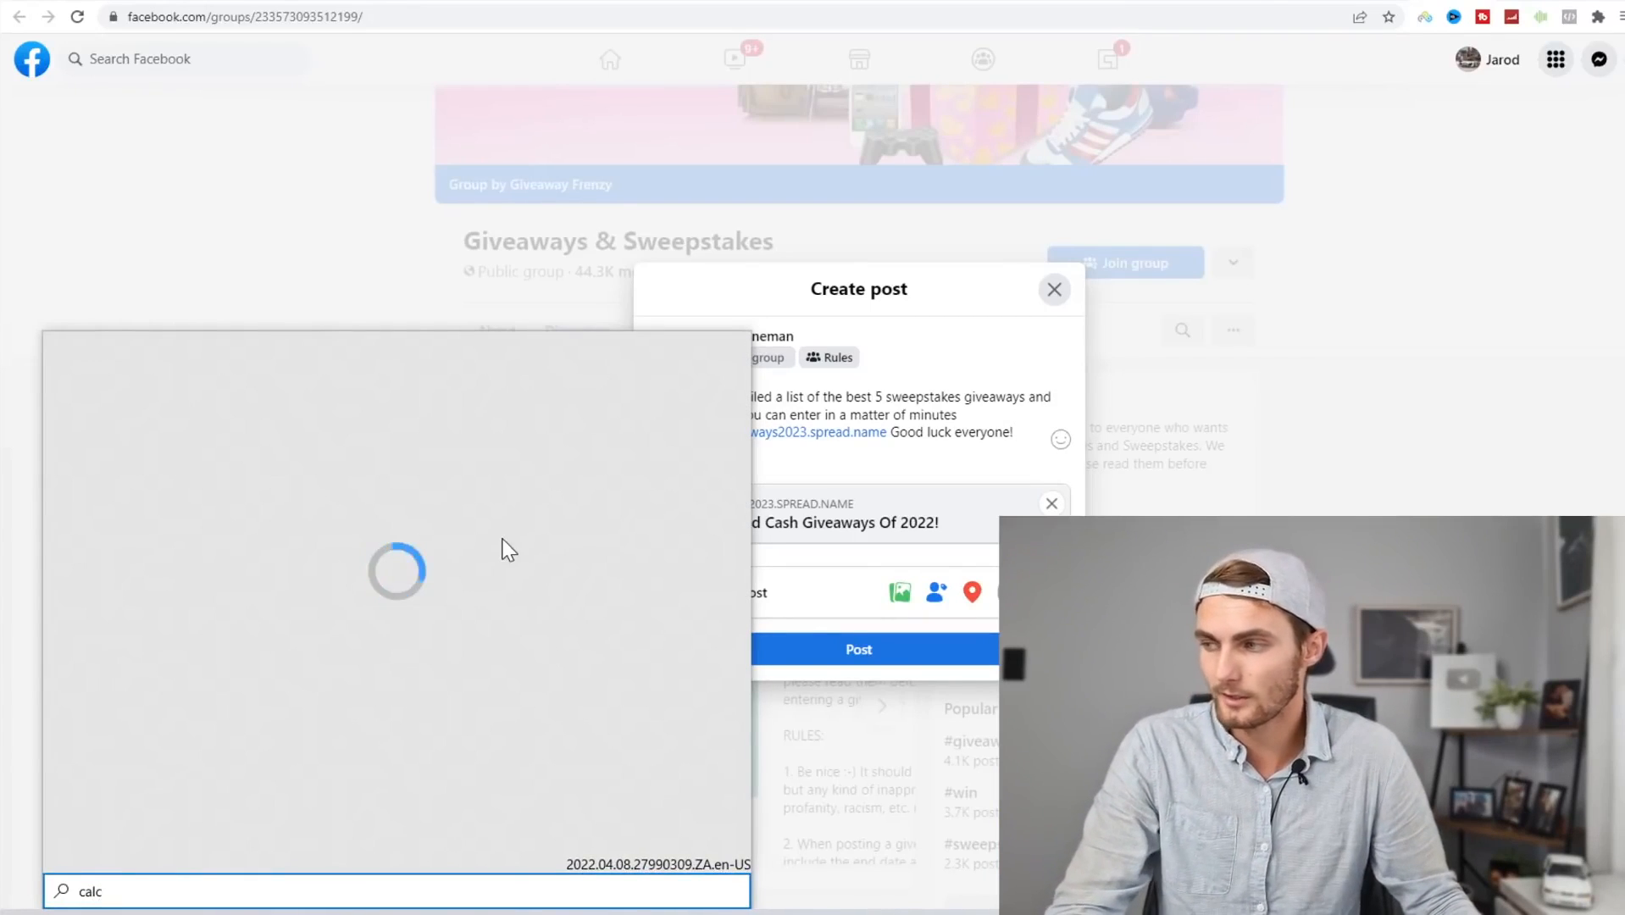
pyautogui.click(153, 440)
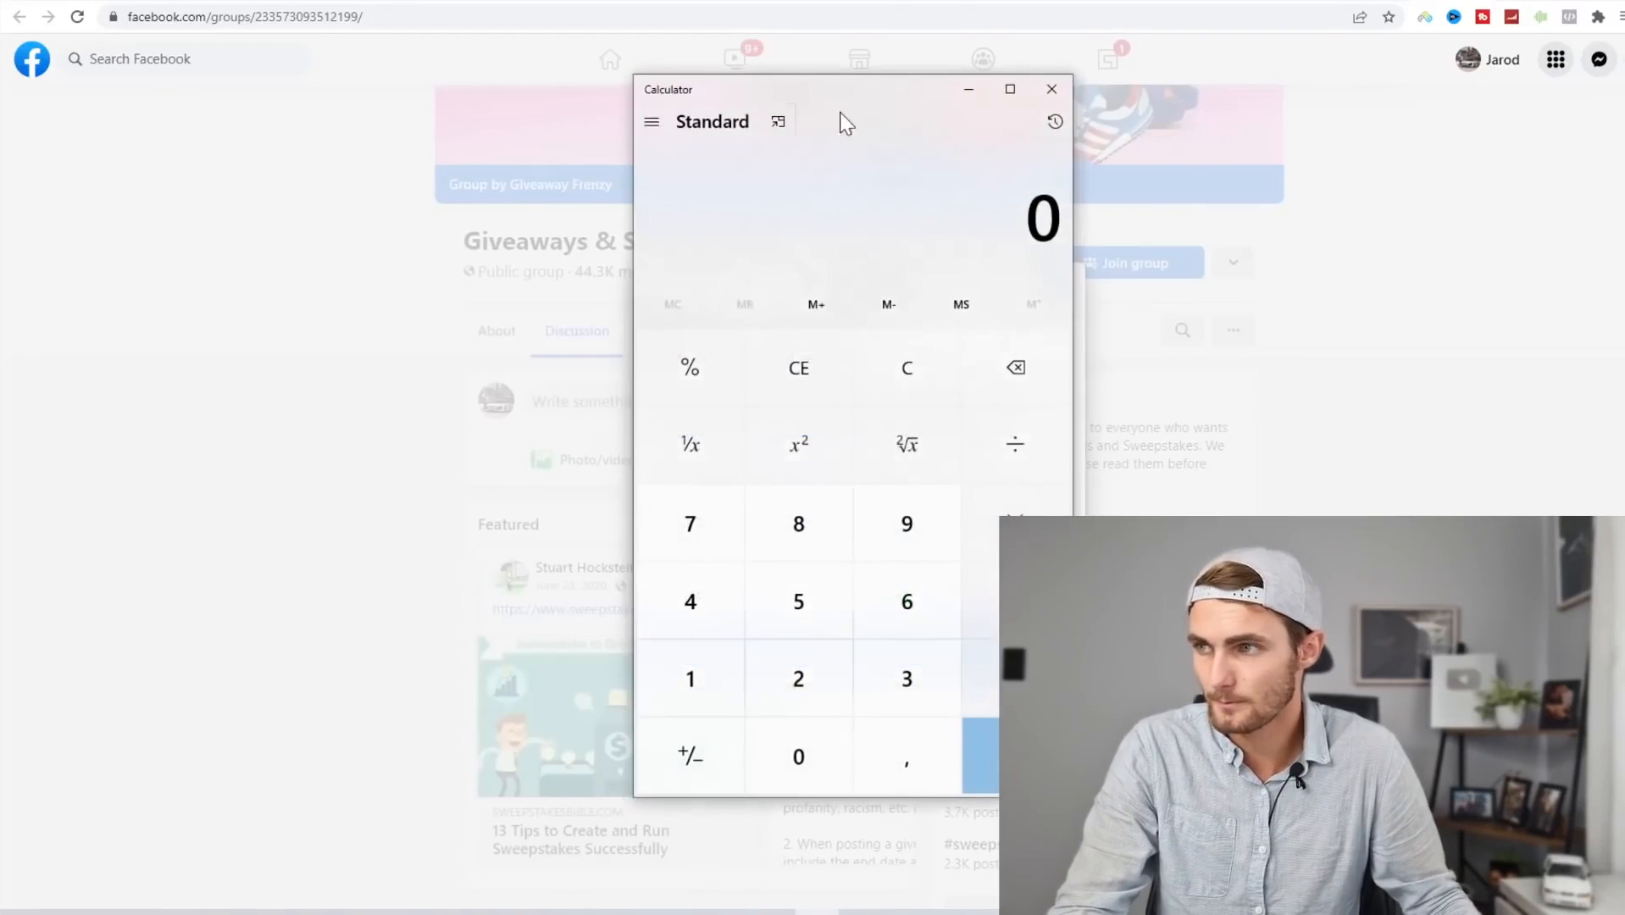
pyautogui.moveTo(908, 109); pyautogui.dragTo(1121, 105)
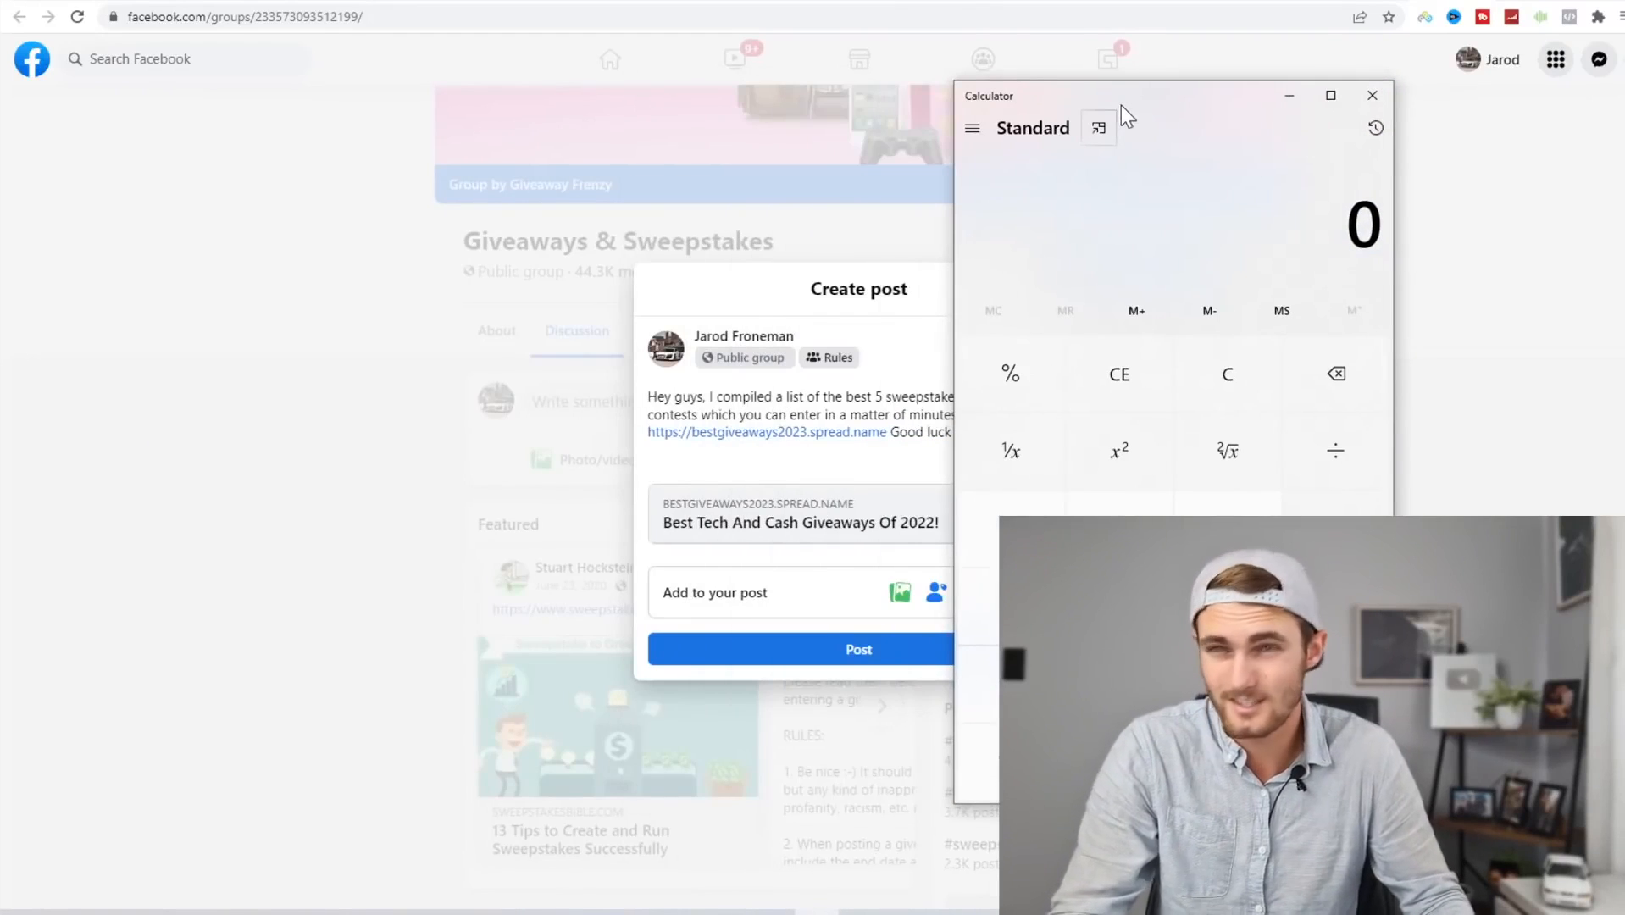
pyautogui.write('30')
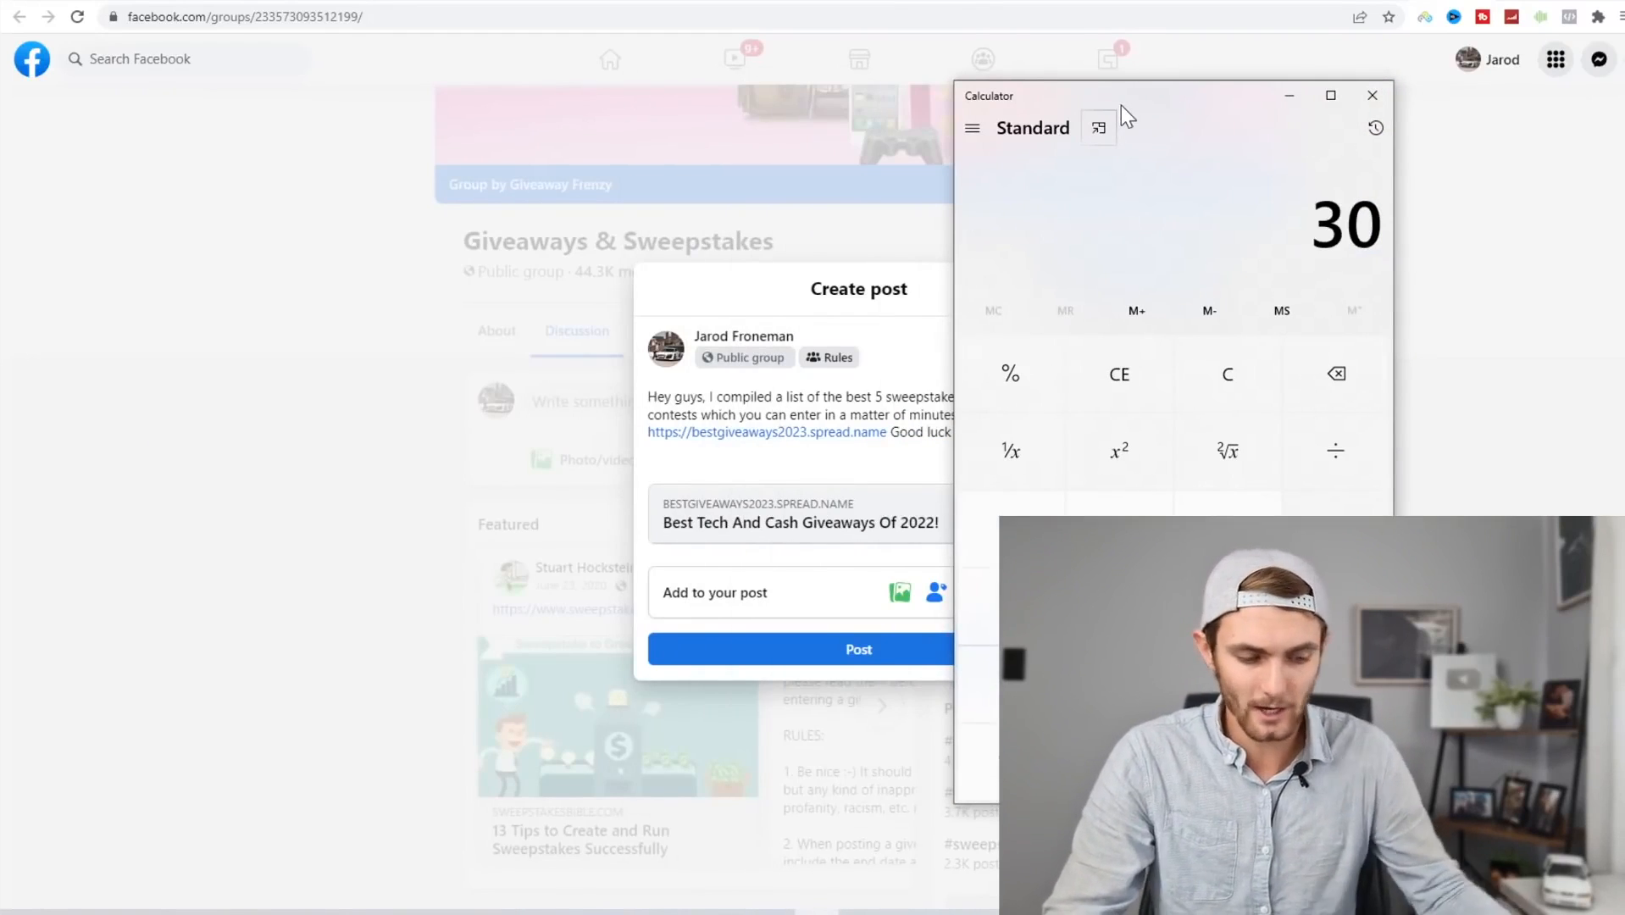
pyautogui.write('/')
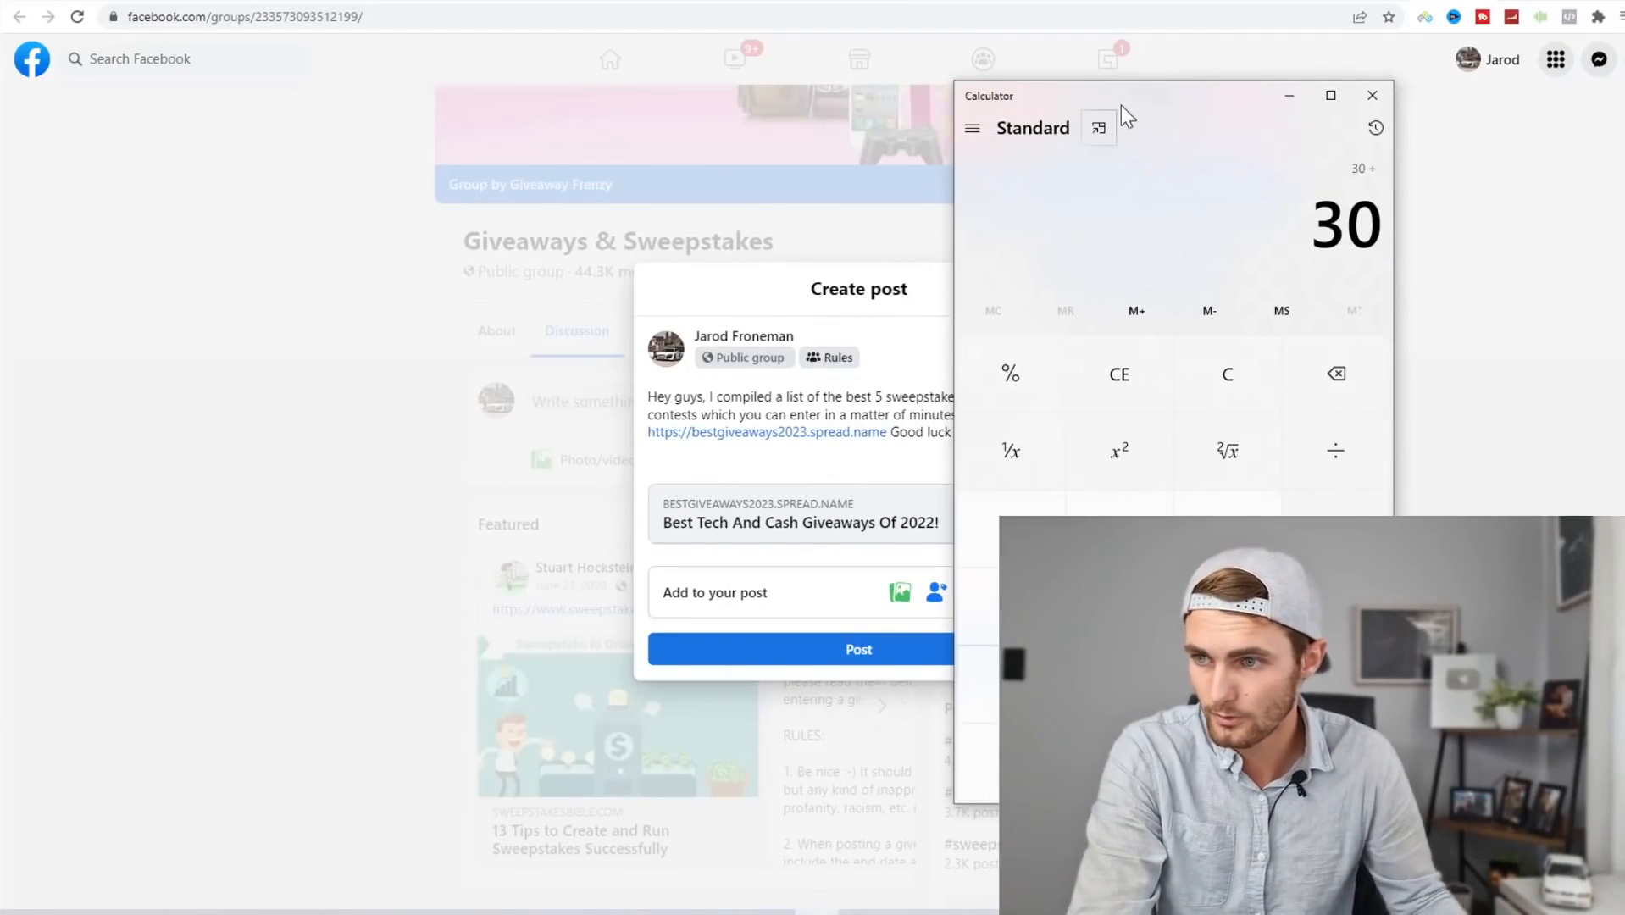
pyautogui.write('2')
pyautogui.press('Return')
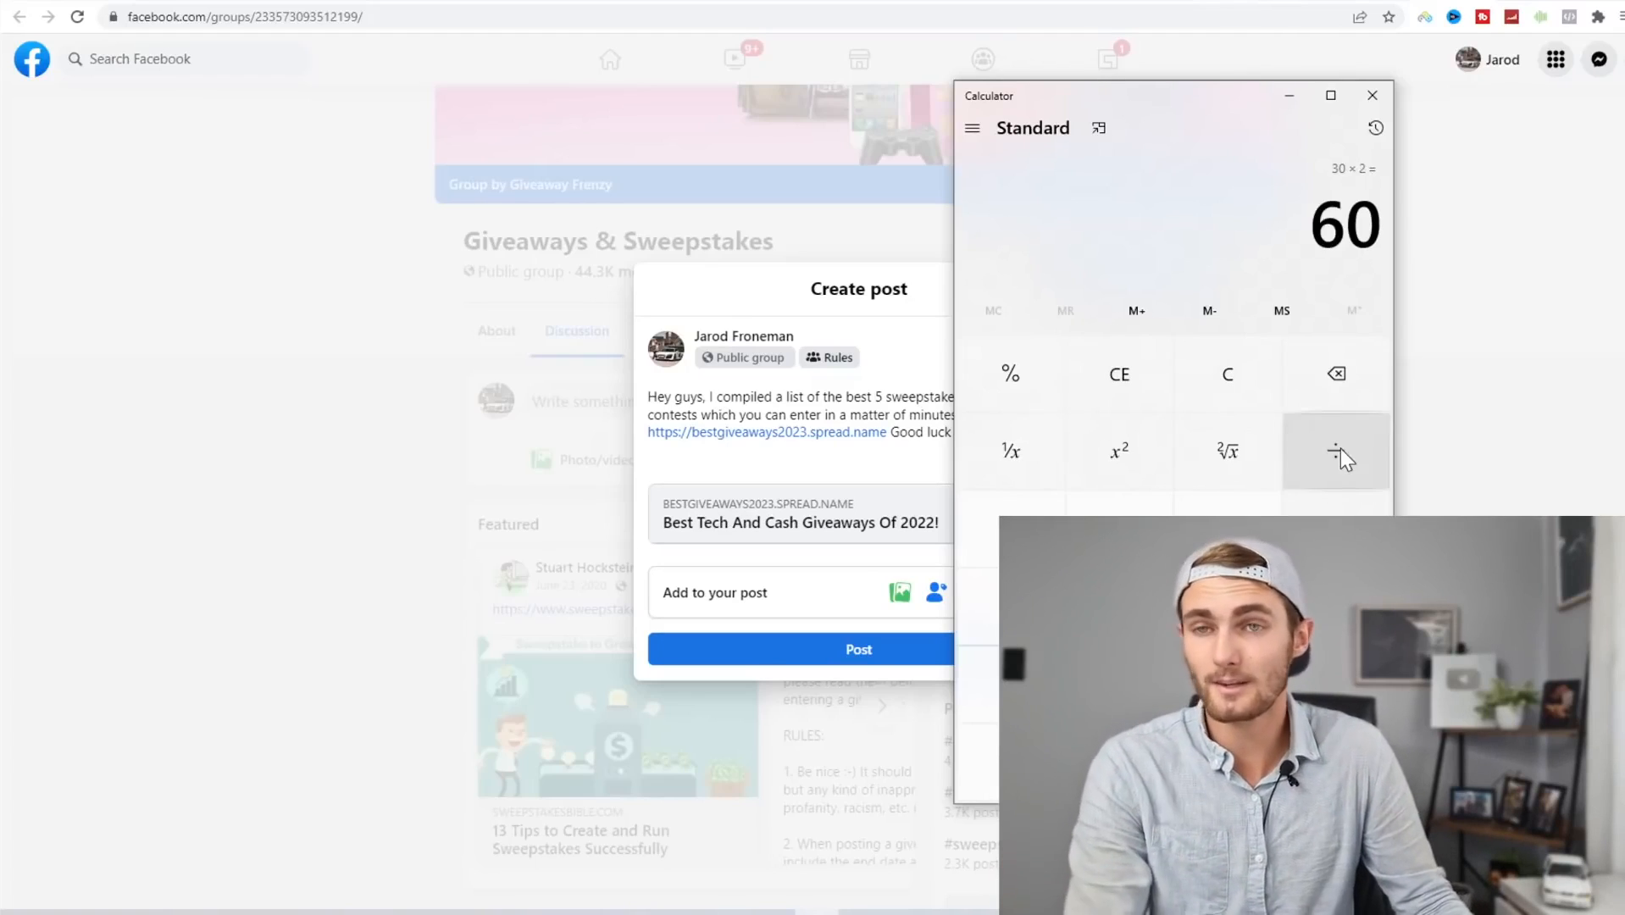
# Clear the previous calculation and multiply 100 by 2 for the next earnings estimate.
pyautogui.click(1271, 388)
pyautogui.write('10')
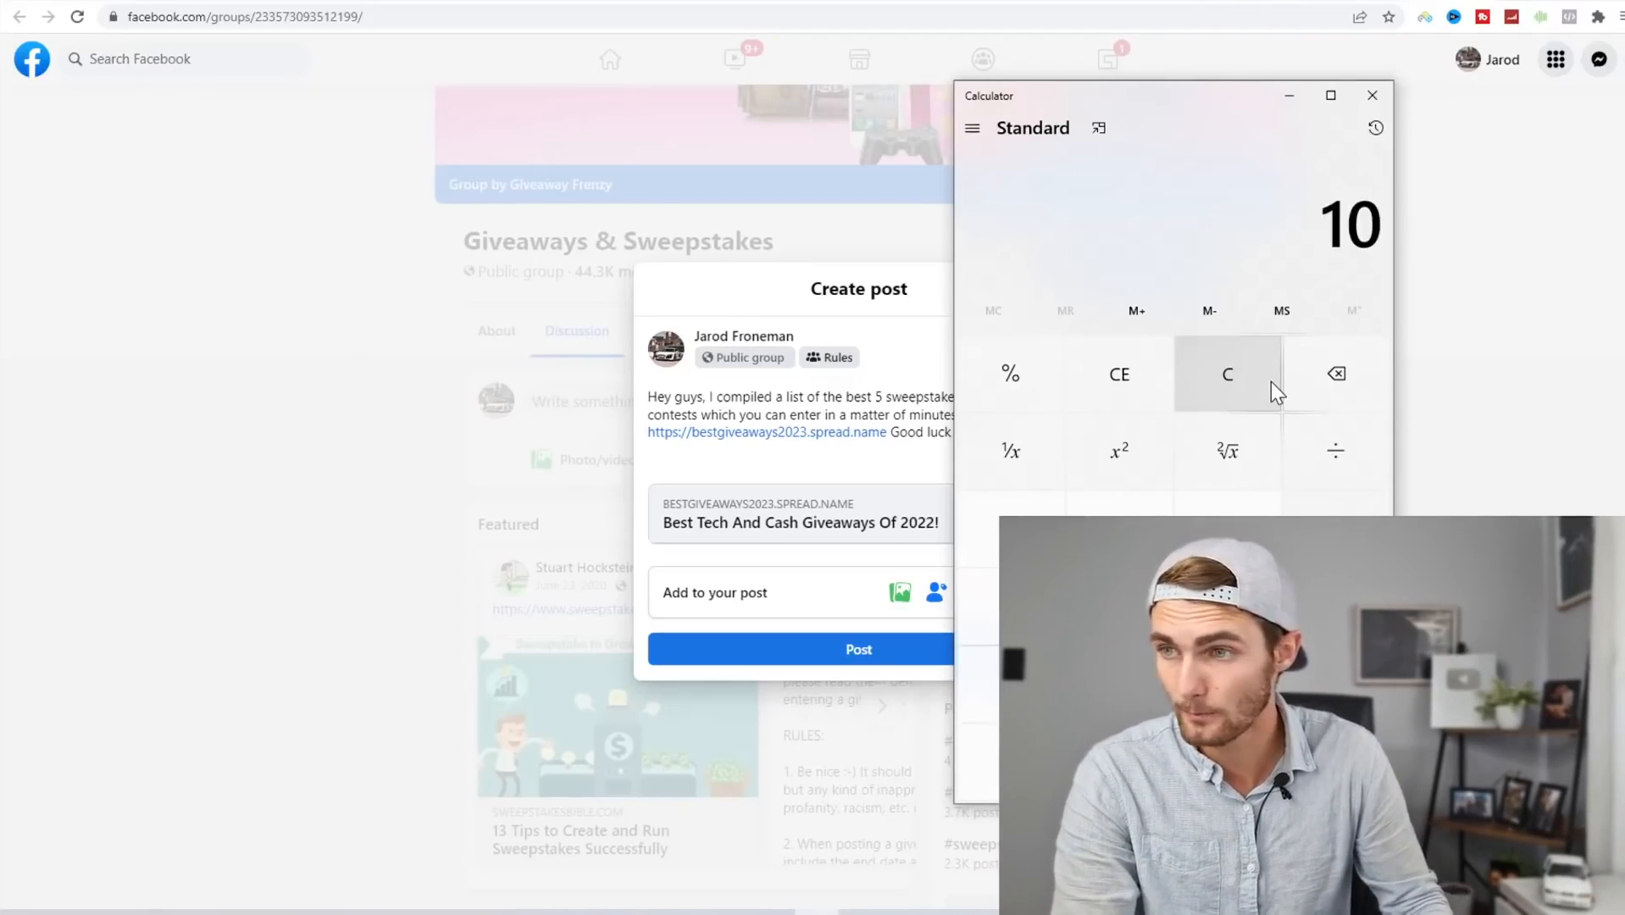
pyautogui.write('0*2')
pyautogui.press('Return')
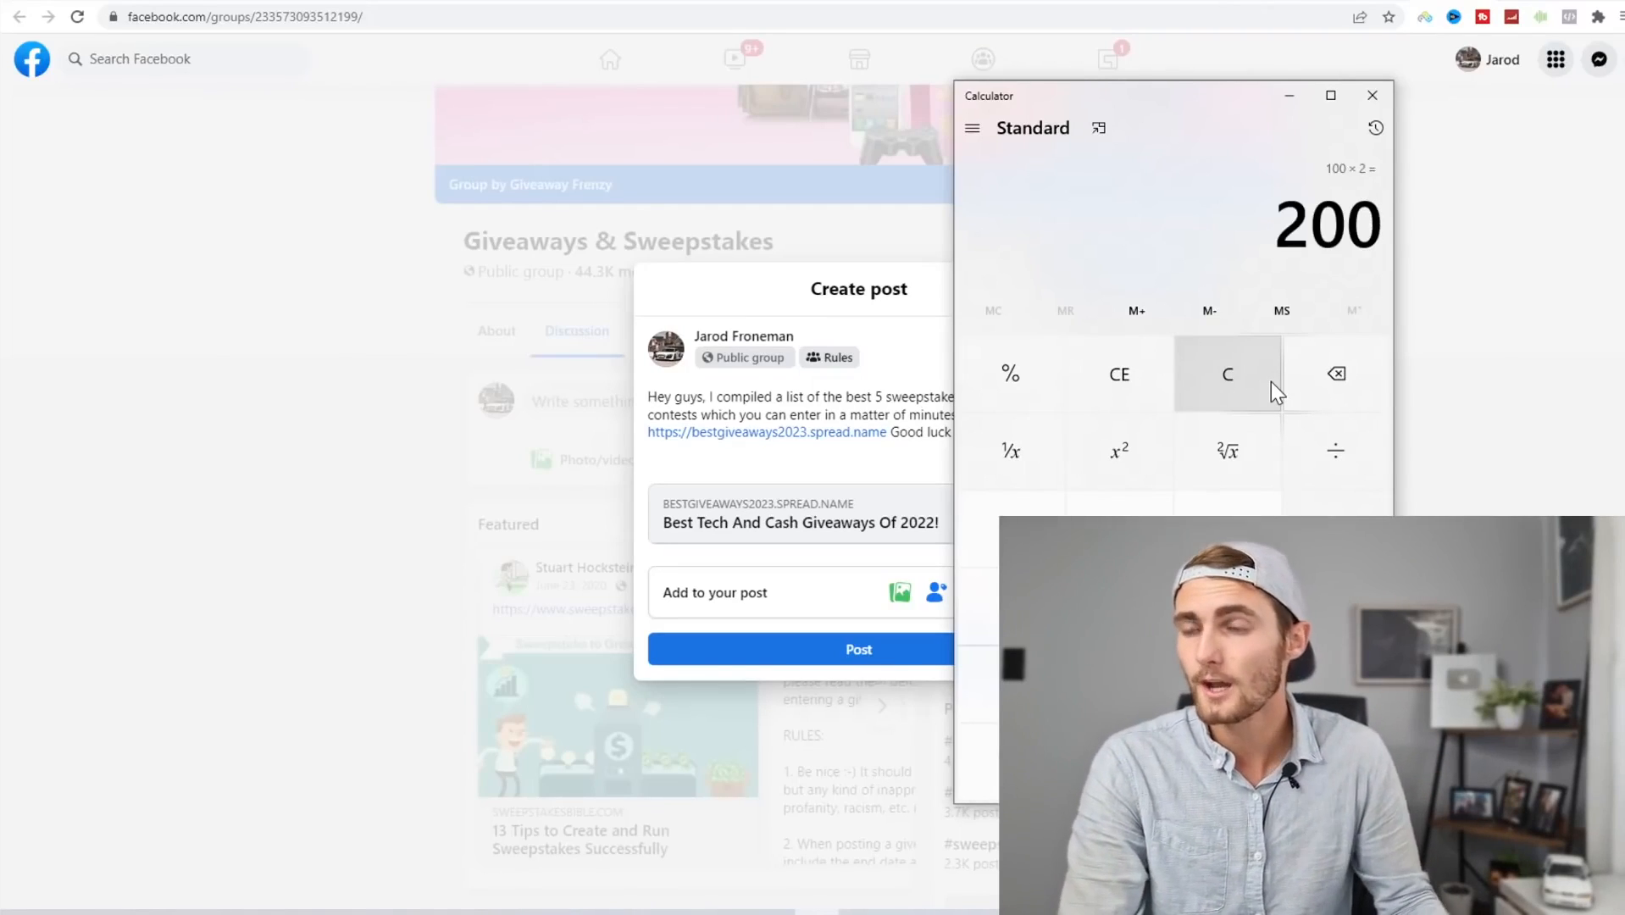
# Clear the calculation, multiply 1000 by 2, and close Calculator to return to the Facebook group post draft.
pyautogui.click(1261, 373)
pyautogui.write('1')
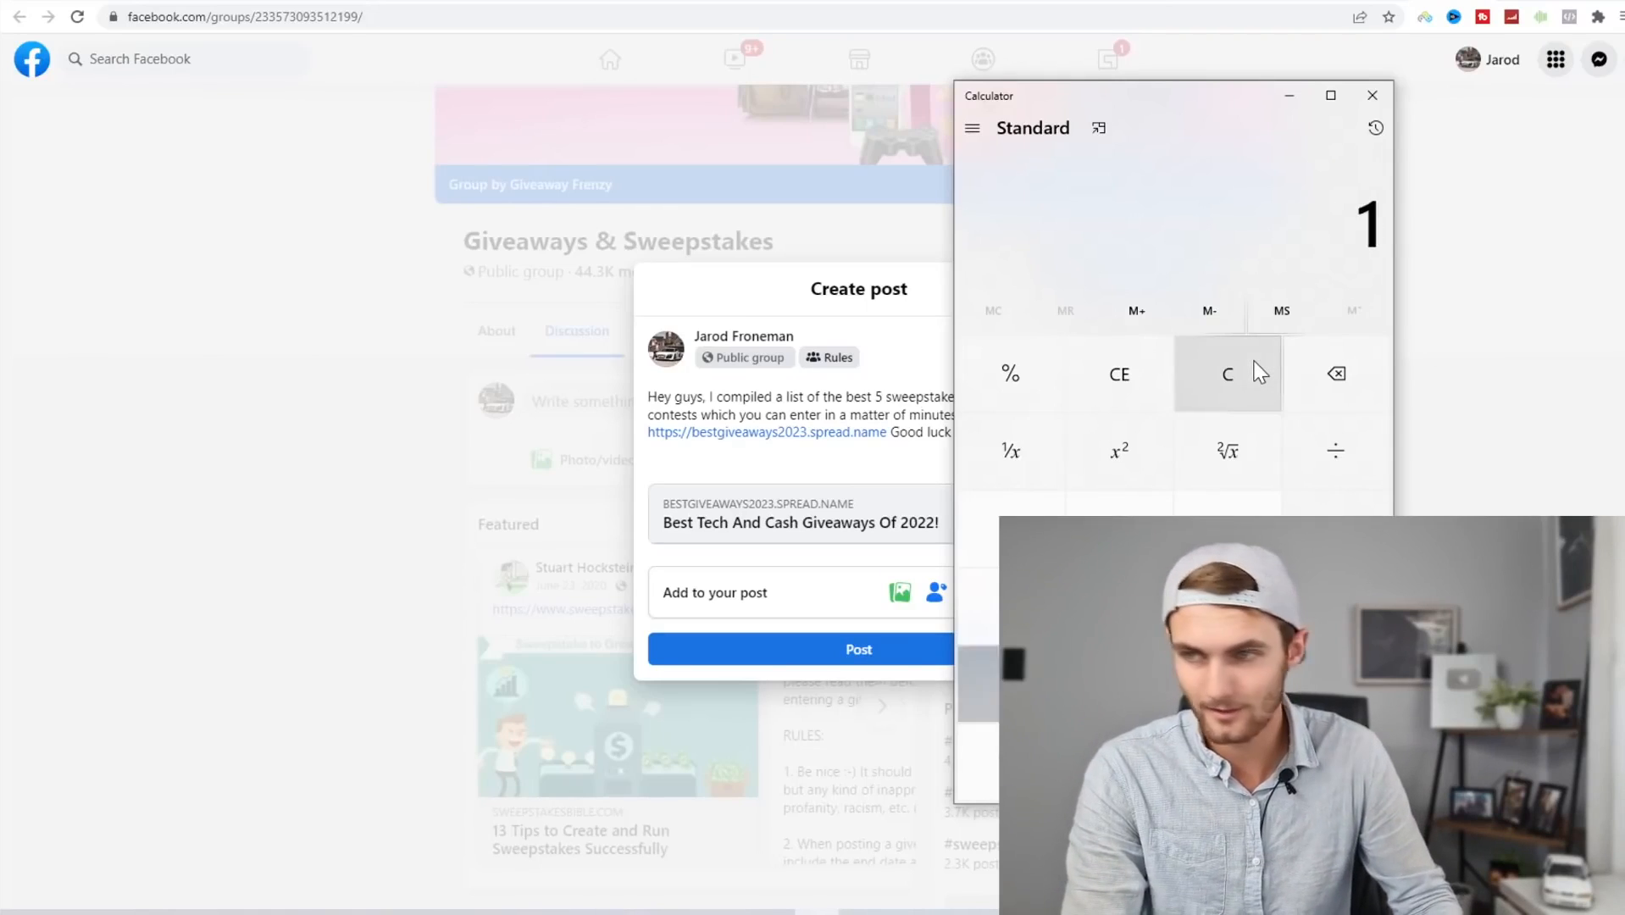
pyautogui.write('000*2')
pyautogui.press('Return')
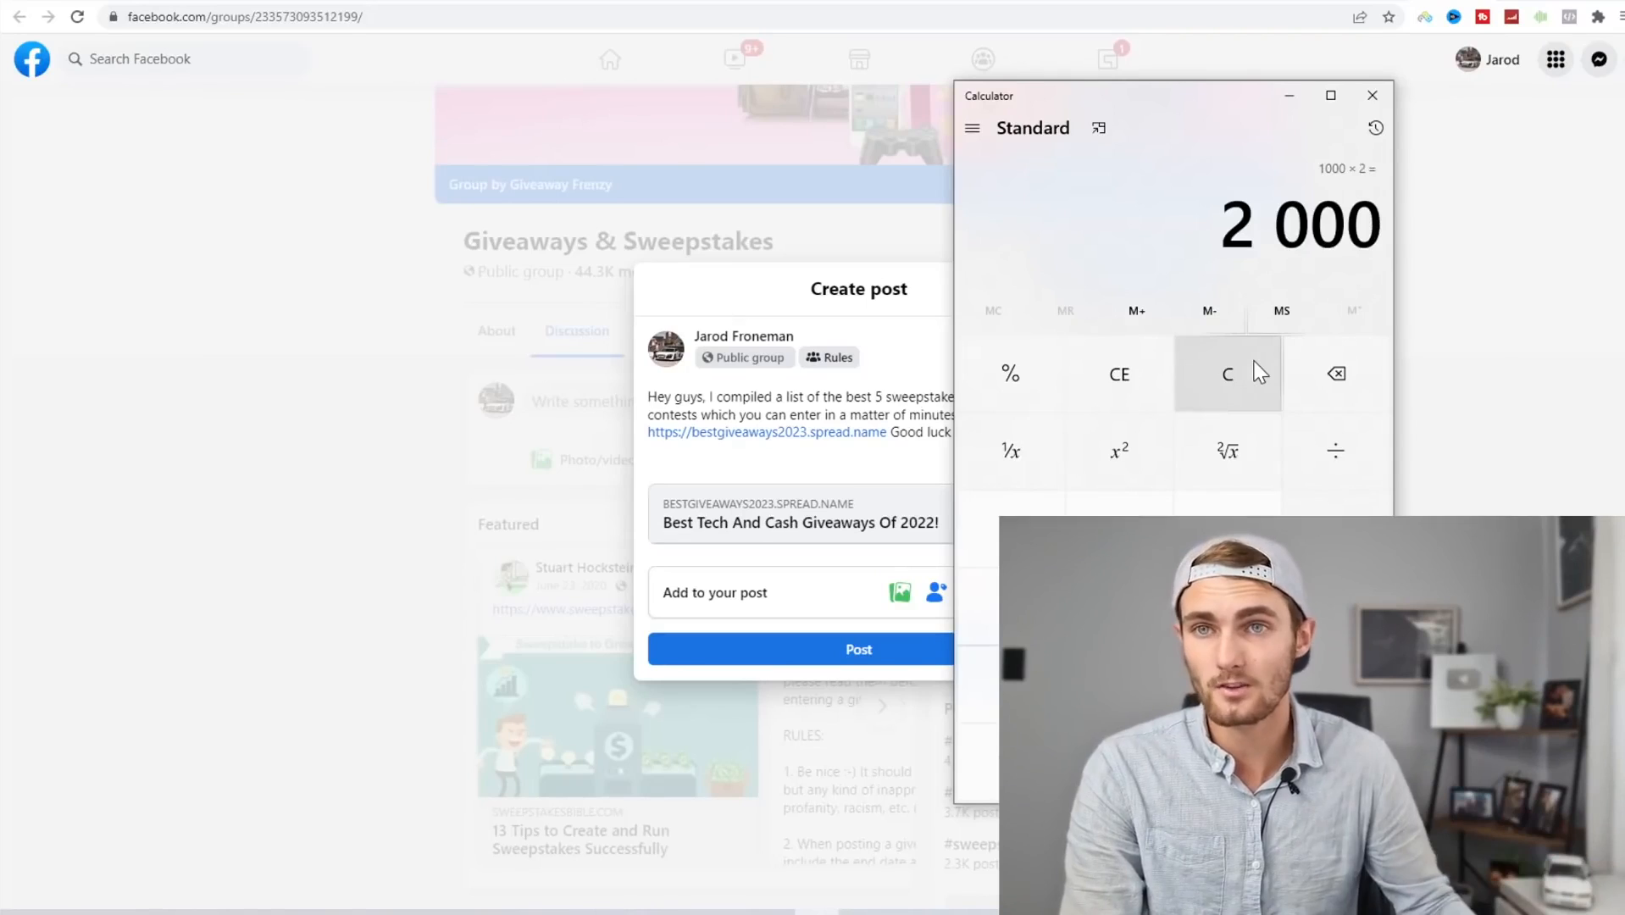
pyautogui.click(1373, 95)
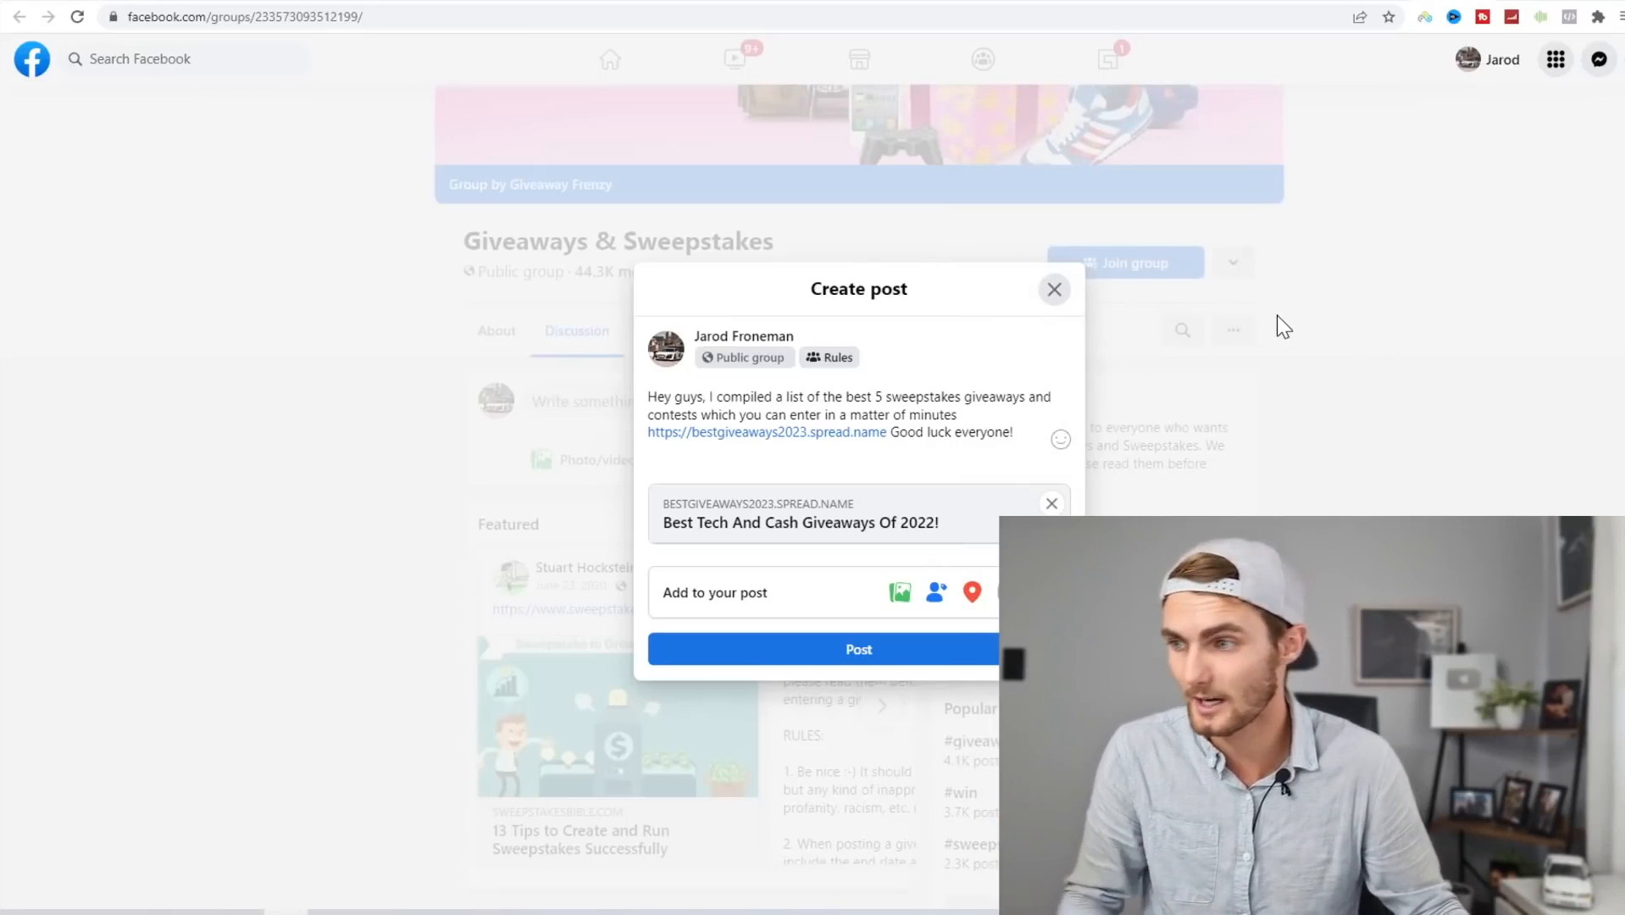
pyautogui.moveTo(928, 494)
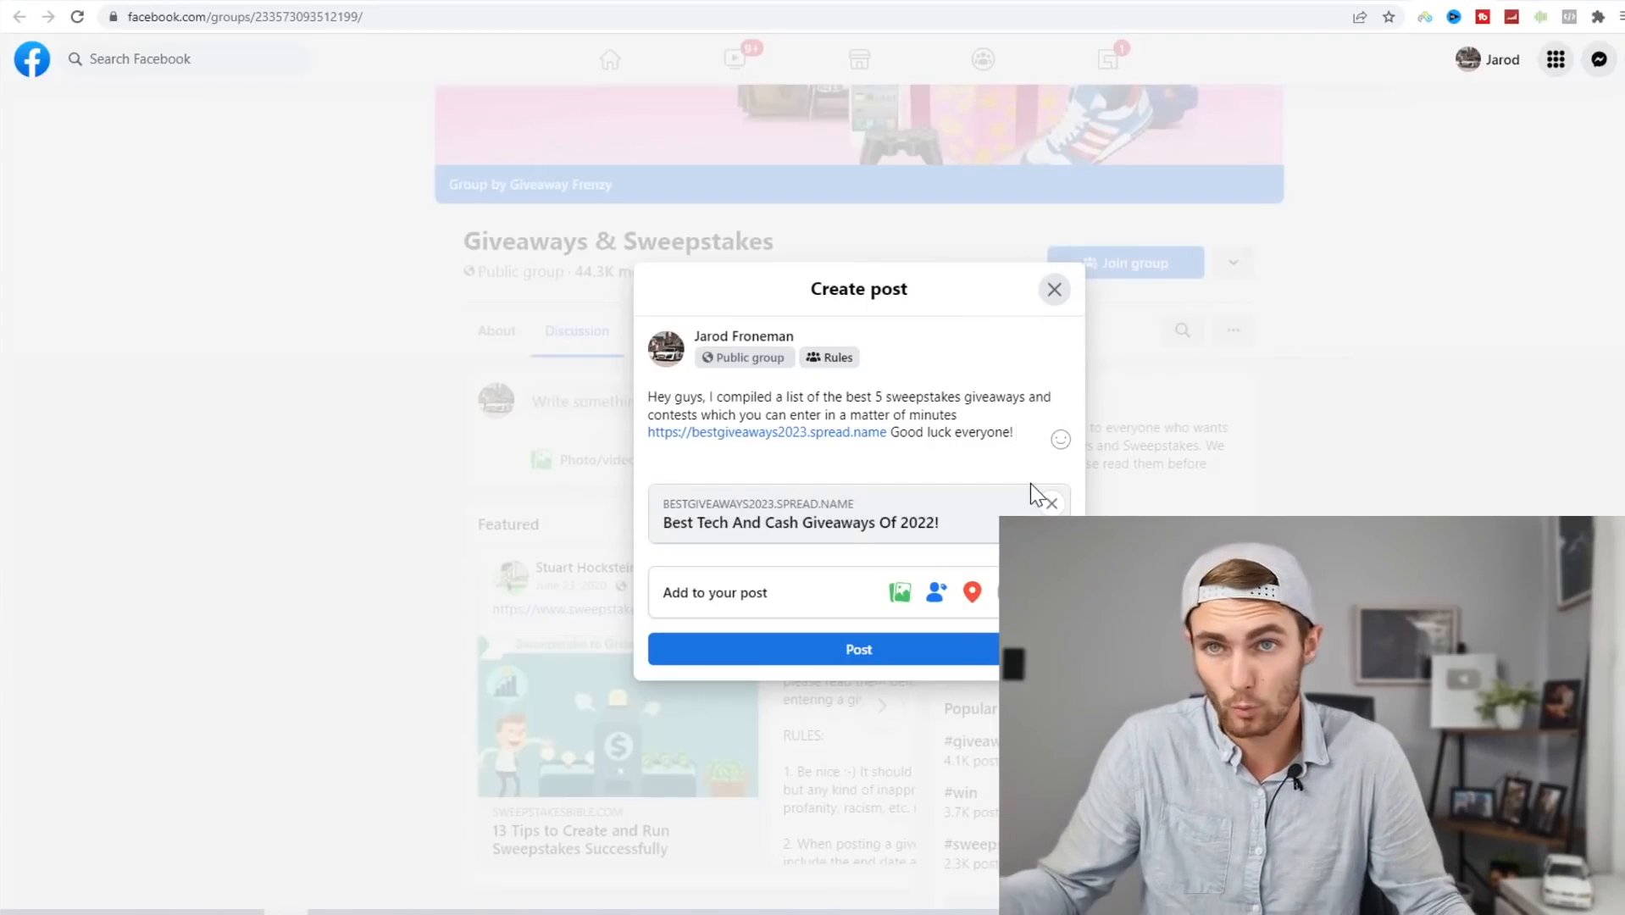